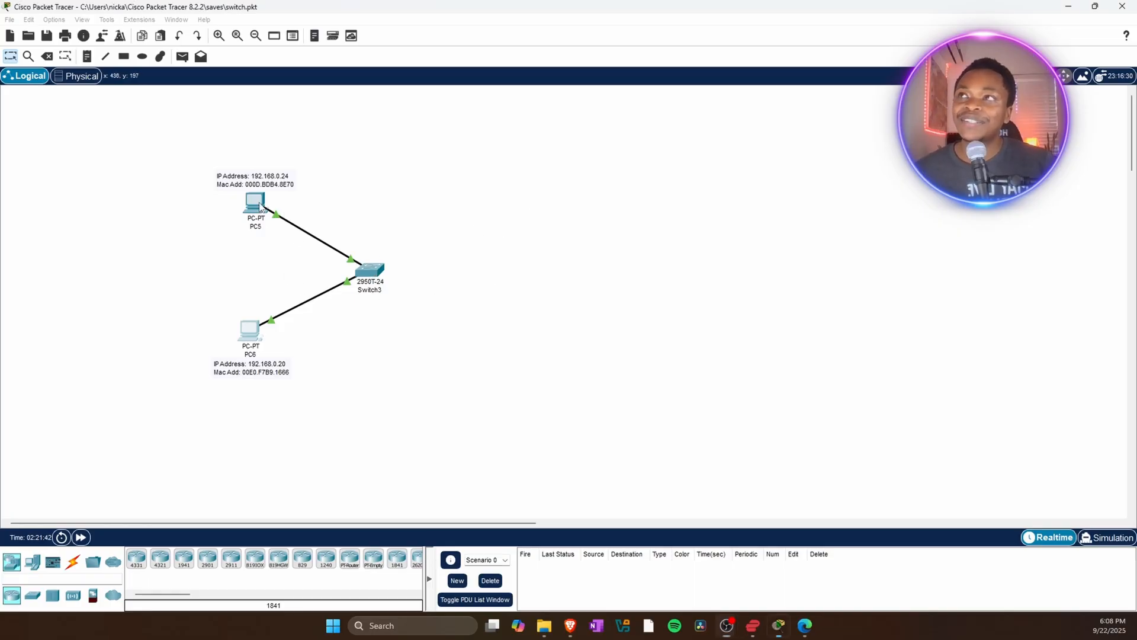
# Open PC5's command prompt and ping 192.168.0.20.
pyautogui.click(255, 203)
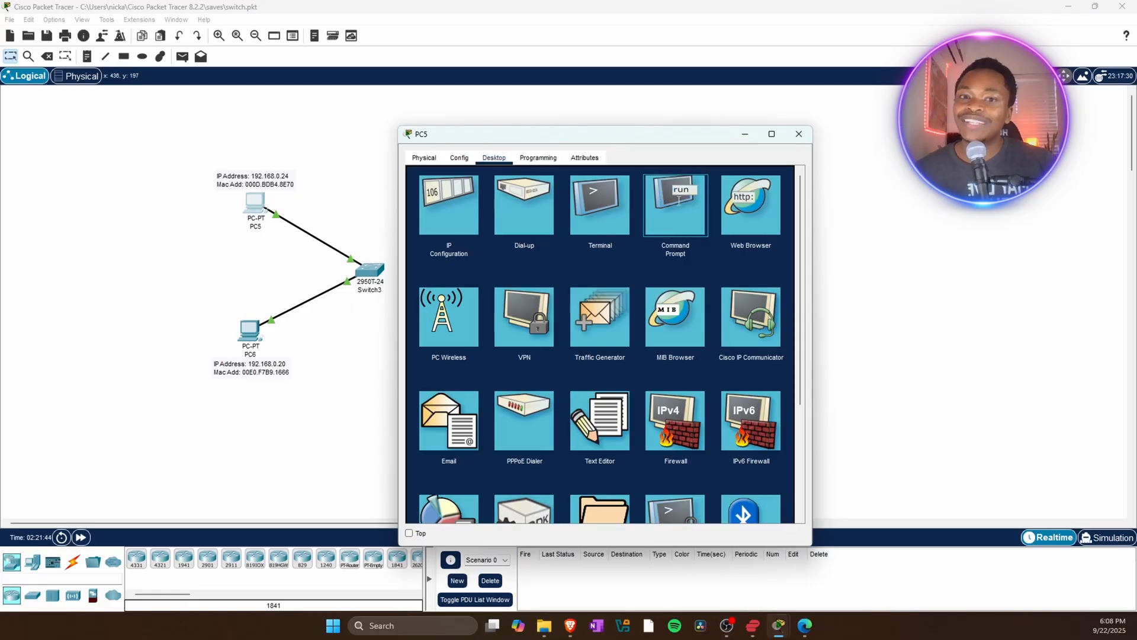
pyautogui.click(675, 204)
pyautogui.write('ping 192.168.0.20')
pyautogui.press('Return')
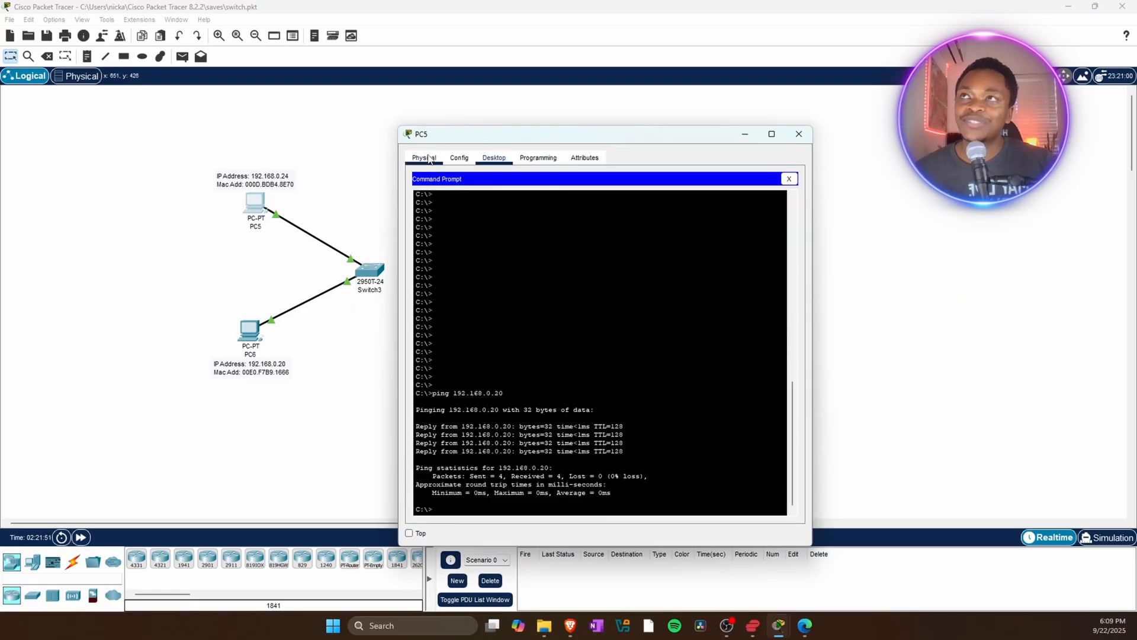
# Repeat the ping to 192.168.0.20 from PC5 and close the PC5 window.
pyautogui.moveTo(447, 136); pyautogui.dragTo(452, 98)
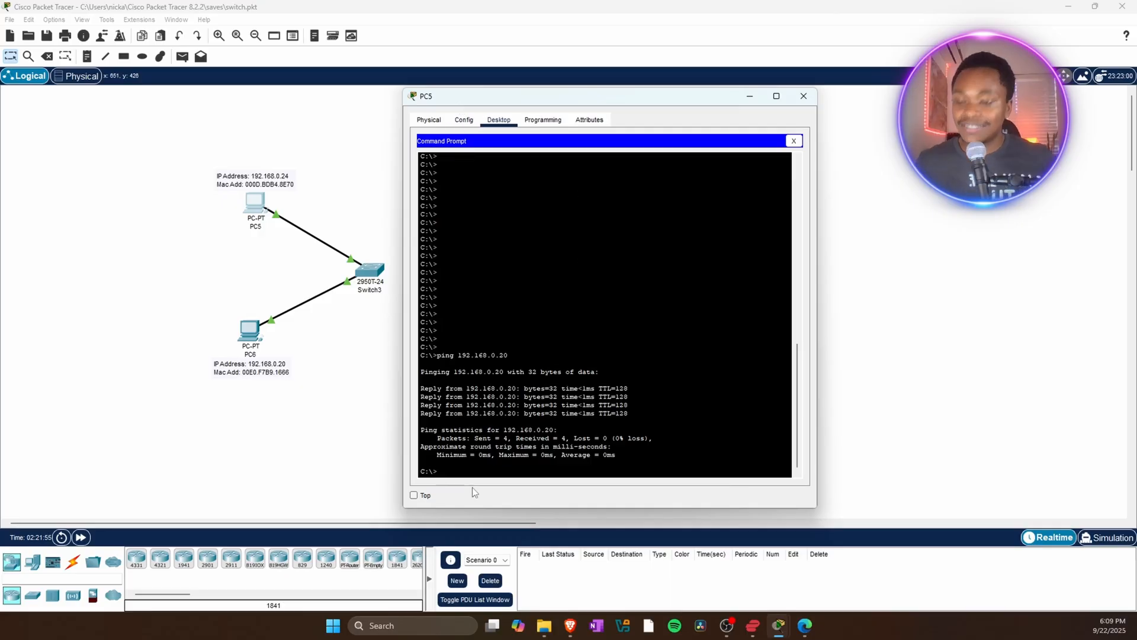
pyautogui.write('ping ')
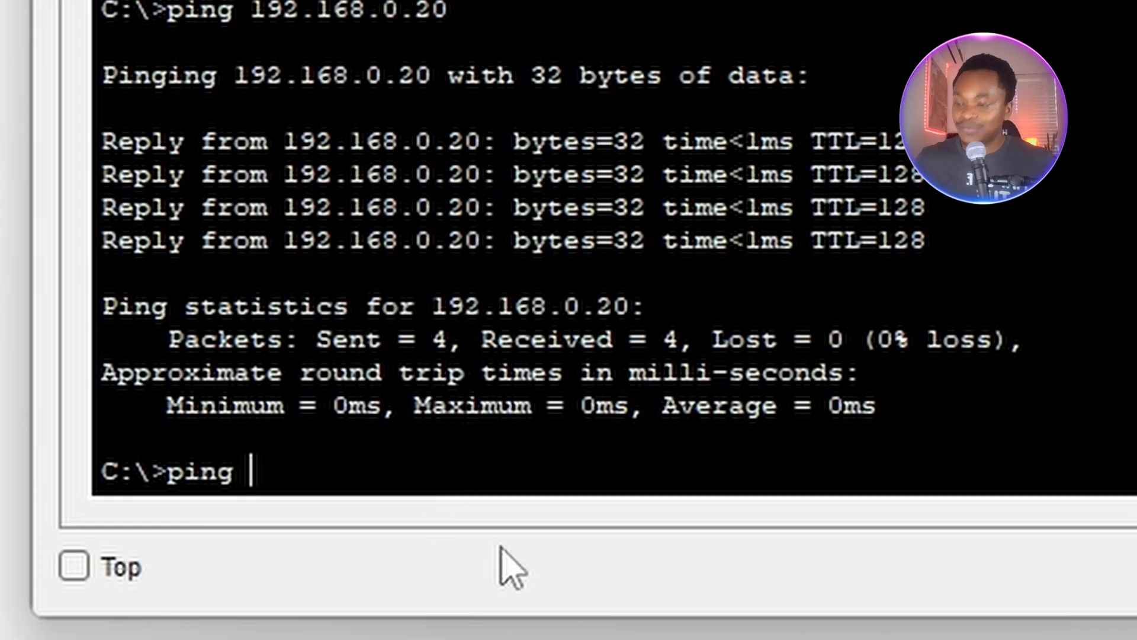
pyautogui.write('192.16')
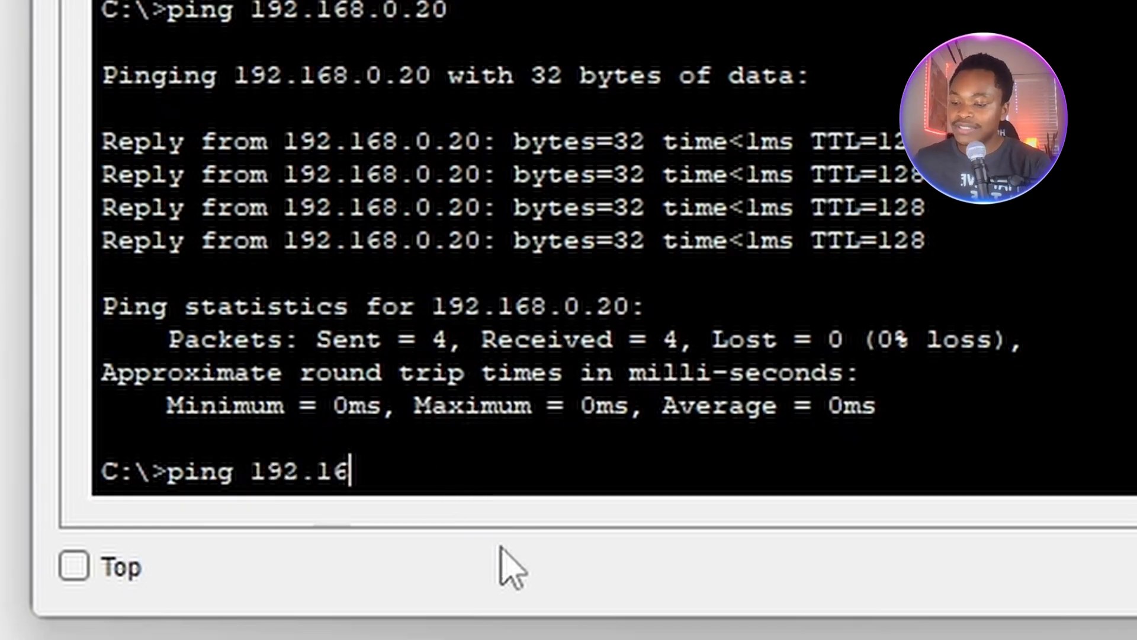
pyautogui.write('8.0.')
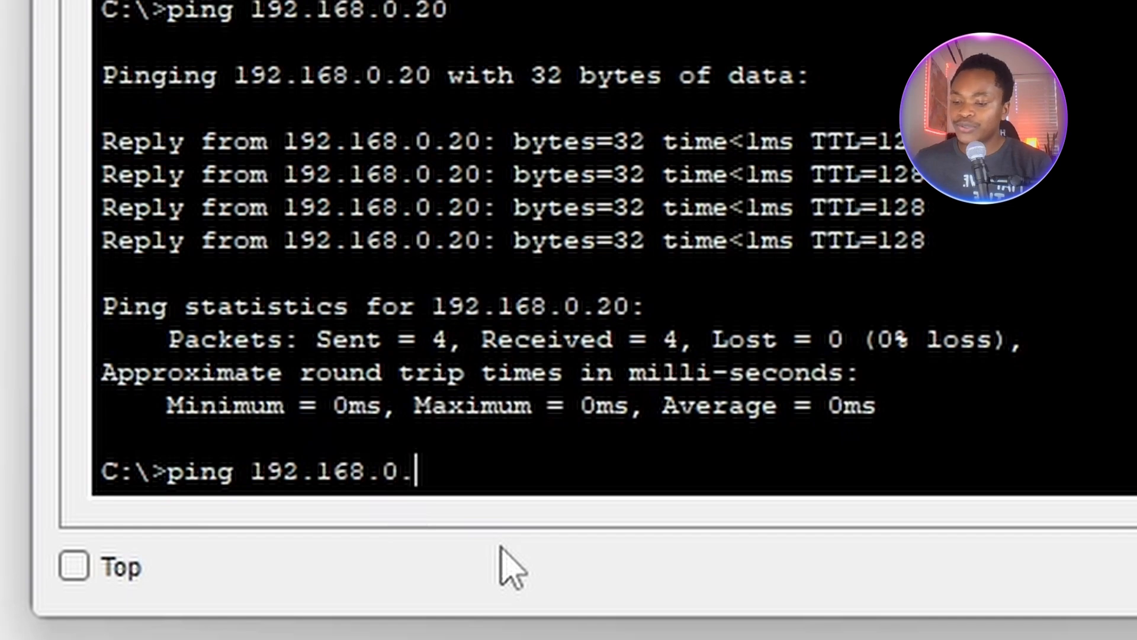
pyautogui.write('20')
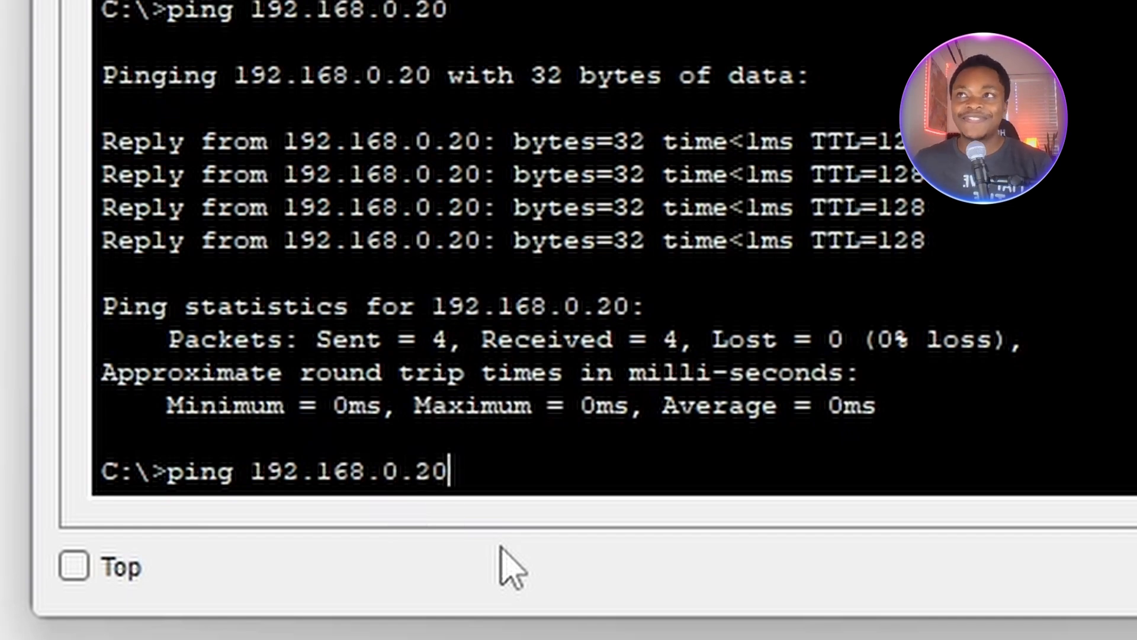
pyautogui.press('Return')
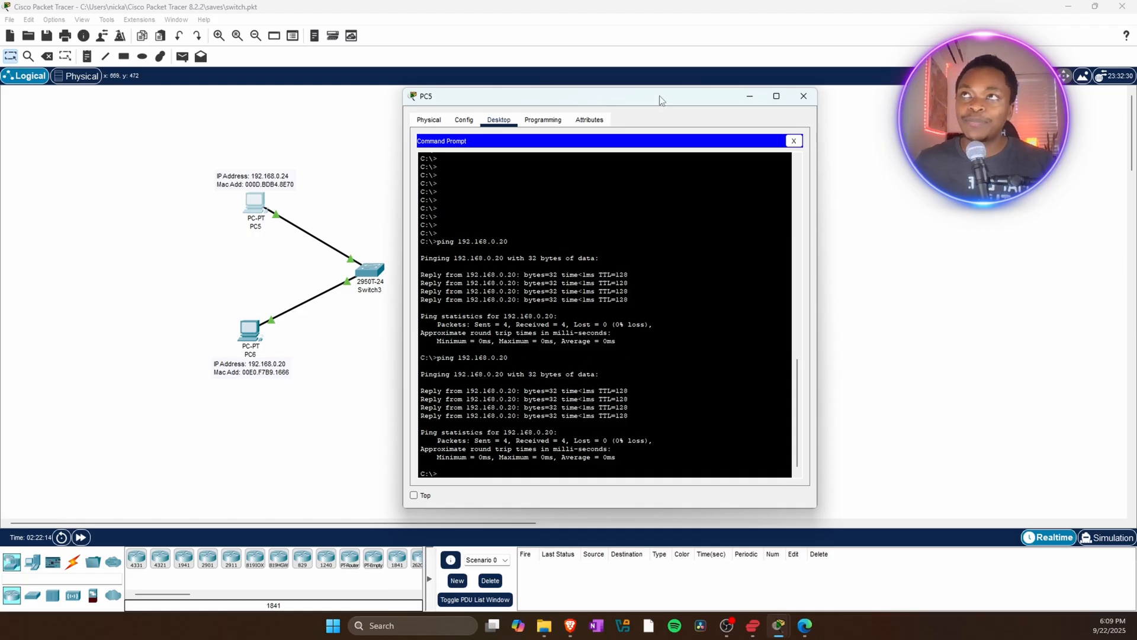
pyautogui.click(804, 96)
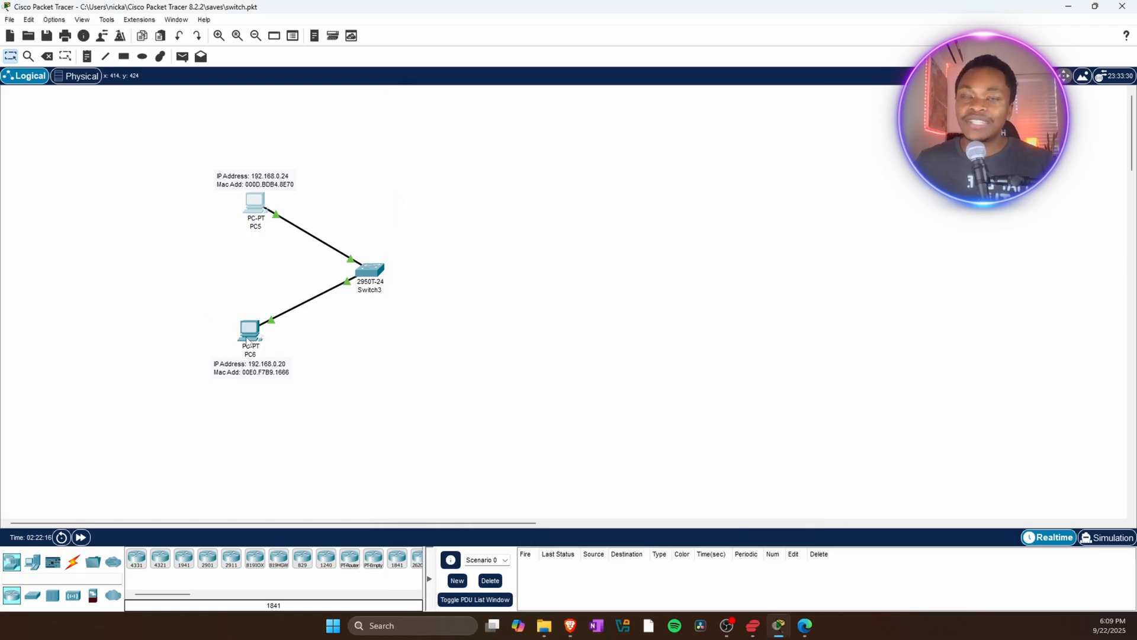
# Open PC6's command prompt, ping 192.168.0.24, and close the prompt.
pyautogui.click(248, 337)
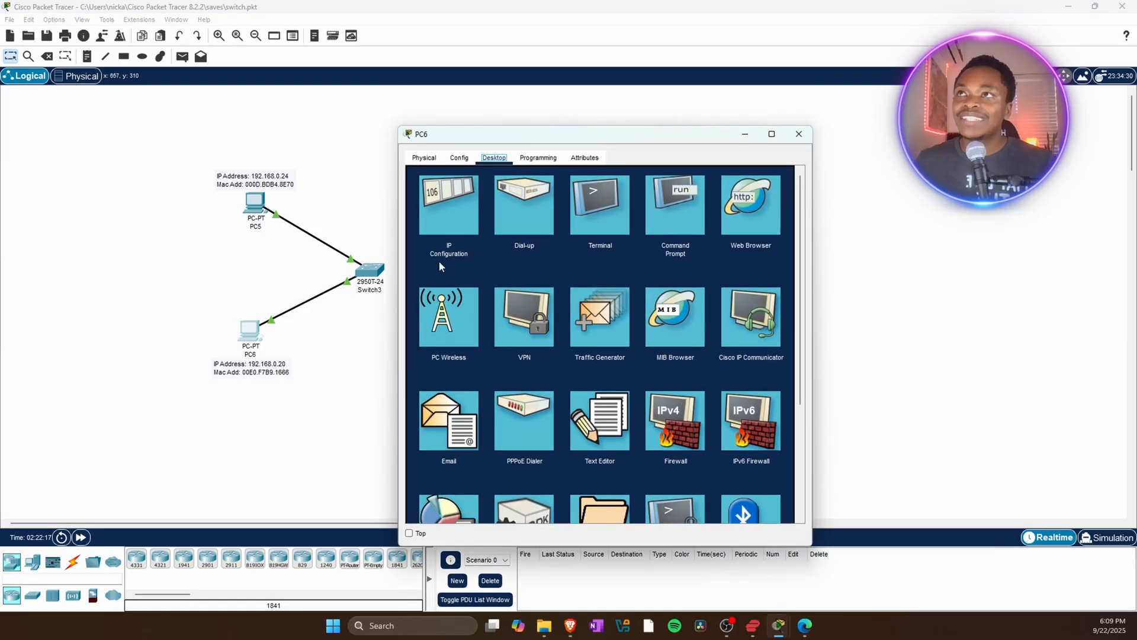
pyautogui.click(696, 198)
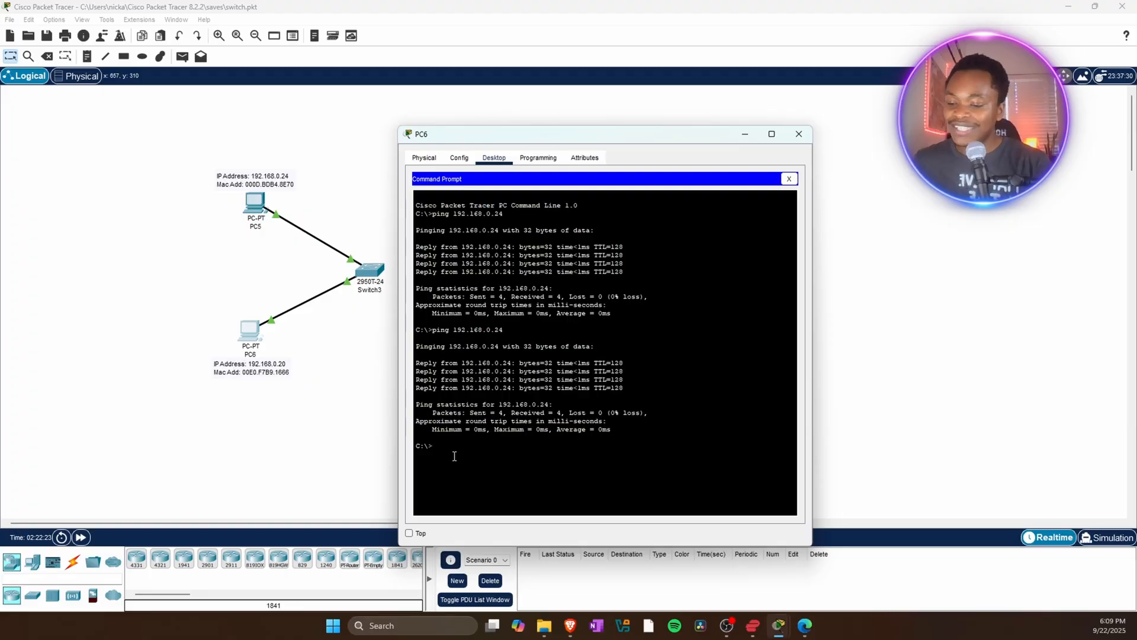
pyautogui.write('pin')
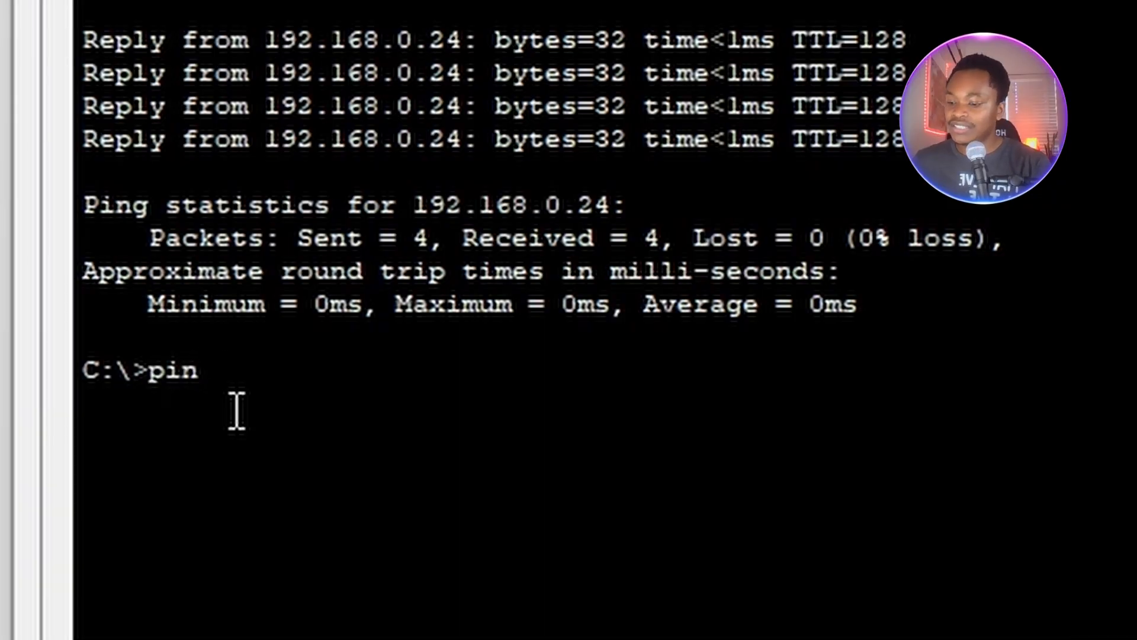
pyautogui.write('g 192')
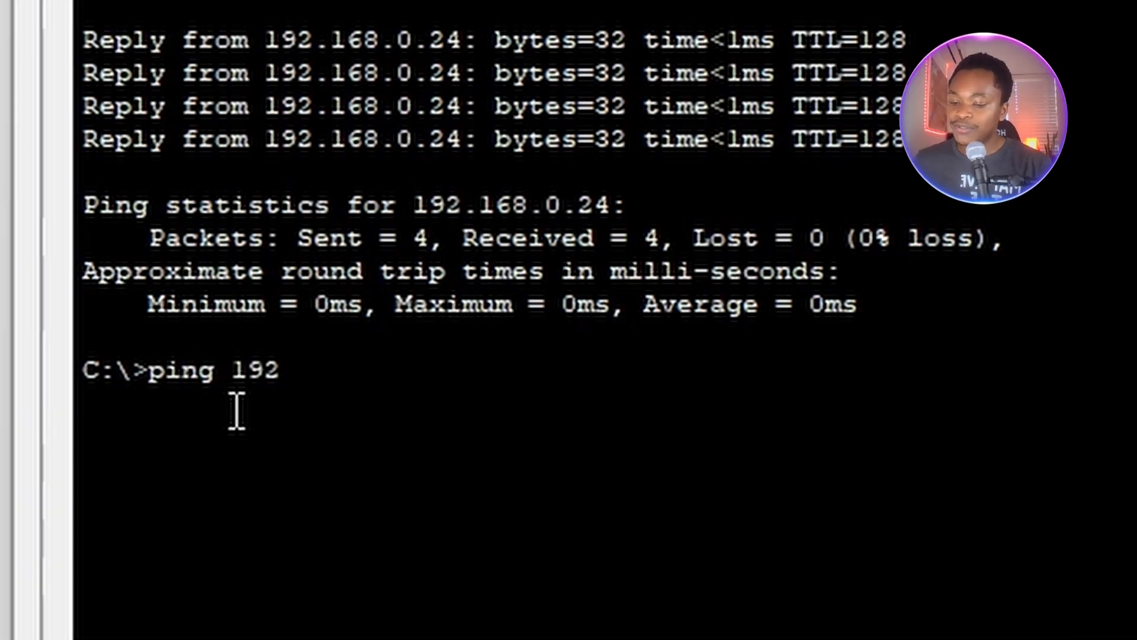
pyautogui.write('.168')
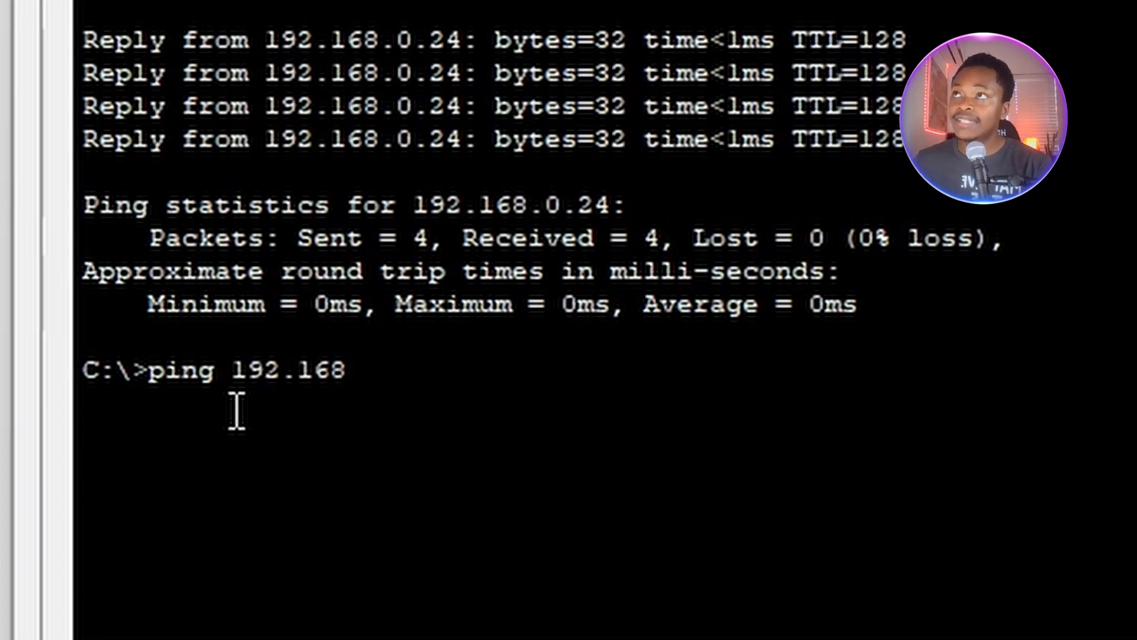
pyautogui.write('.0.24')
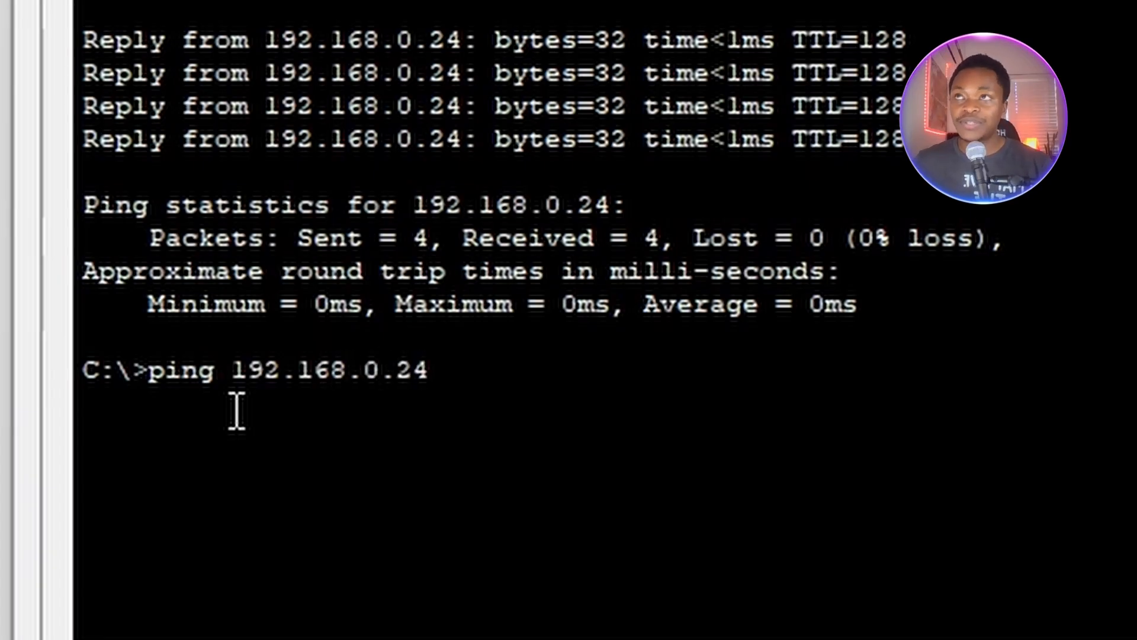
pyautogui.press('Return')
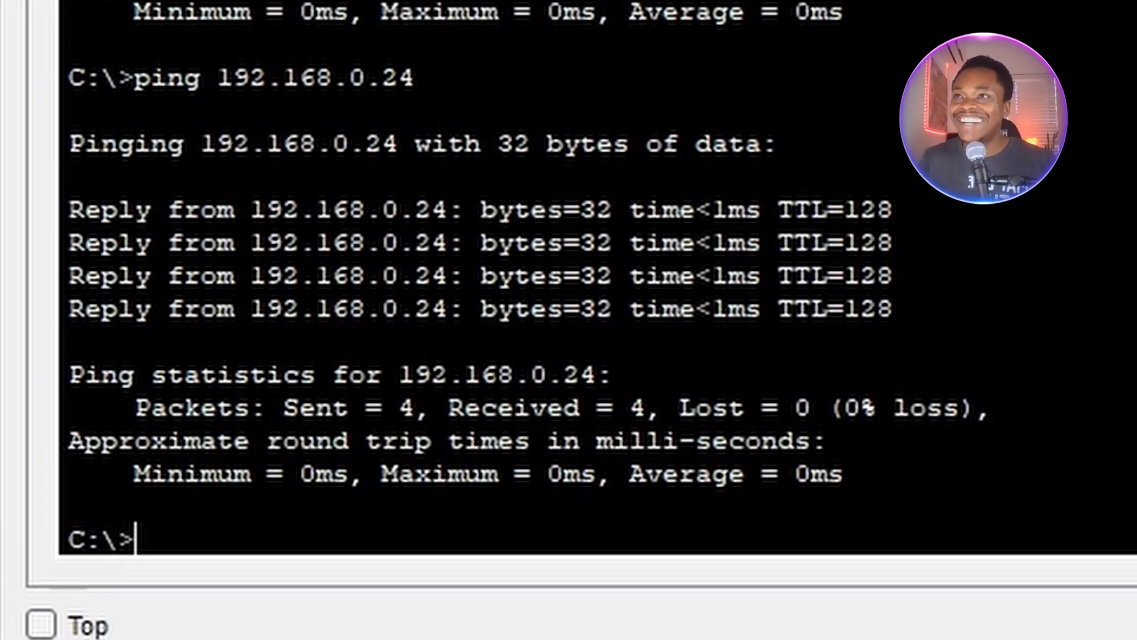
pyautogui.click(789, 109)
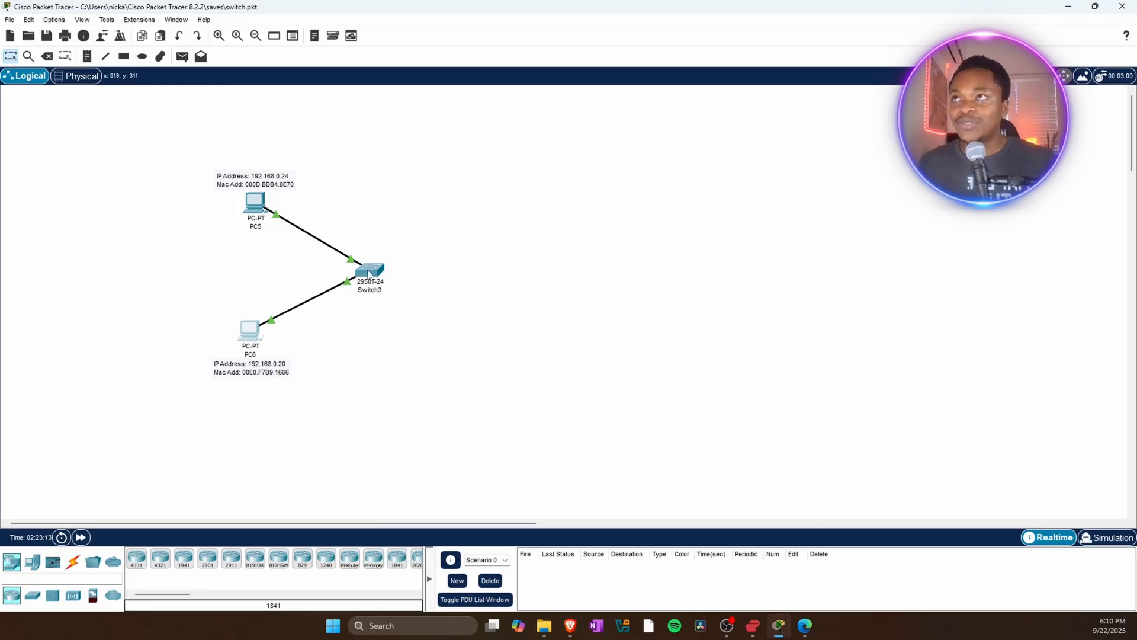
# Open Switch3's command line interface and start the console session.
pyautogui.moveTo(369, 273)
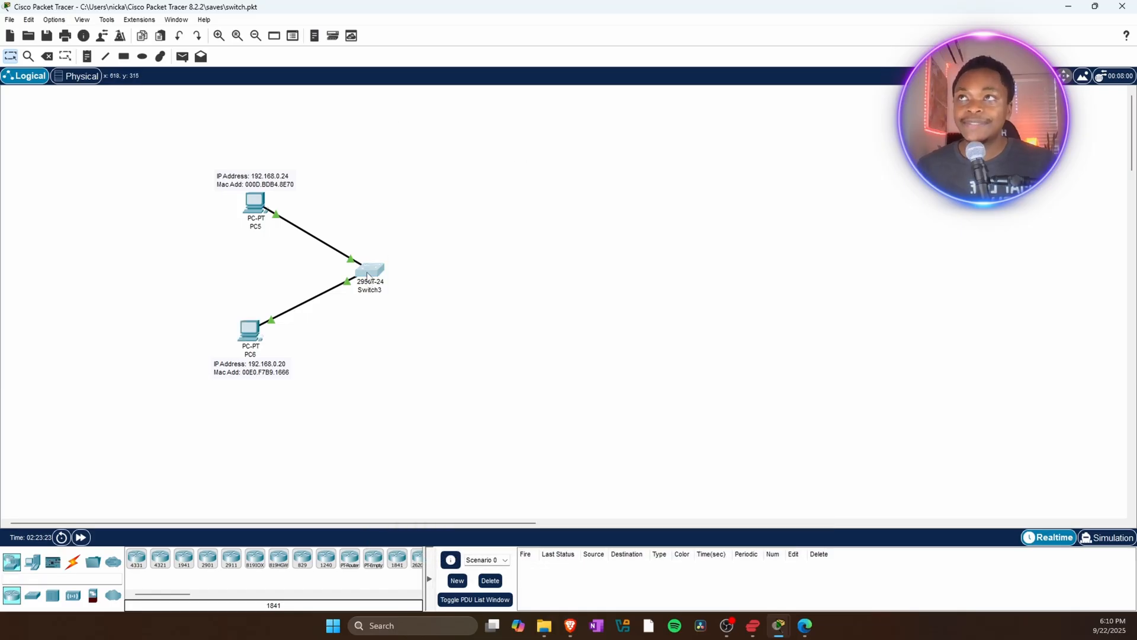
pyautogui.click(367, 275)
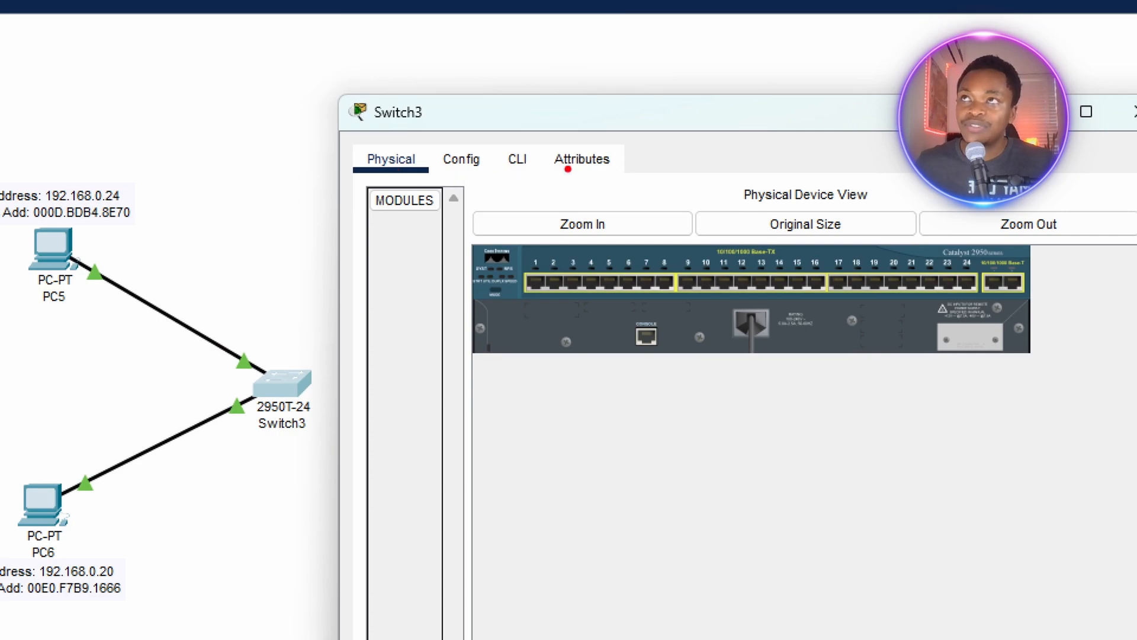
pyautogui.moveTo(510, 173); pyautogui.dragTo(540, 172)
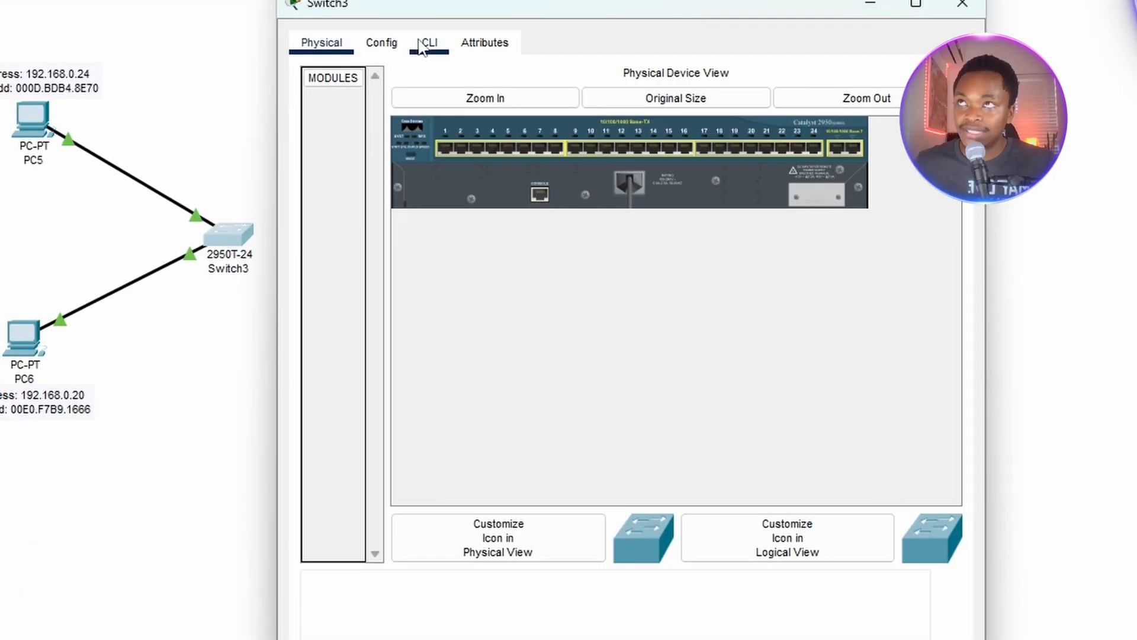
pyautogui.click(517, 159)
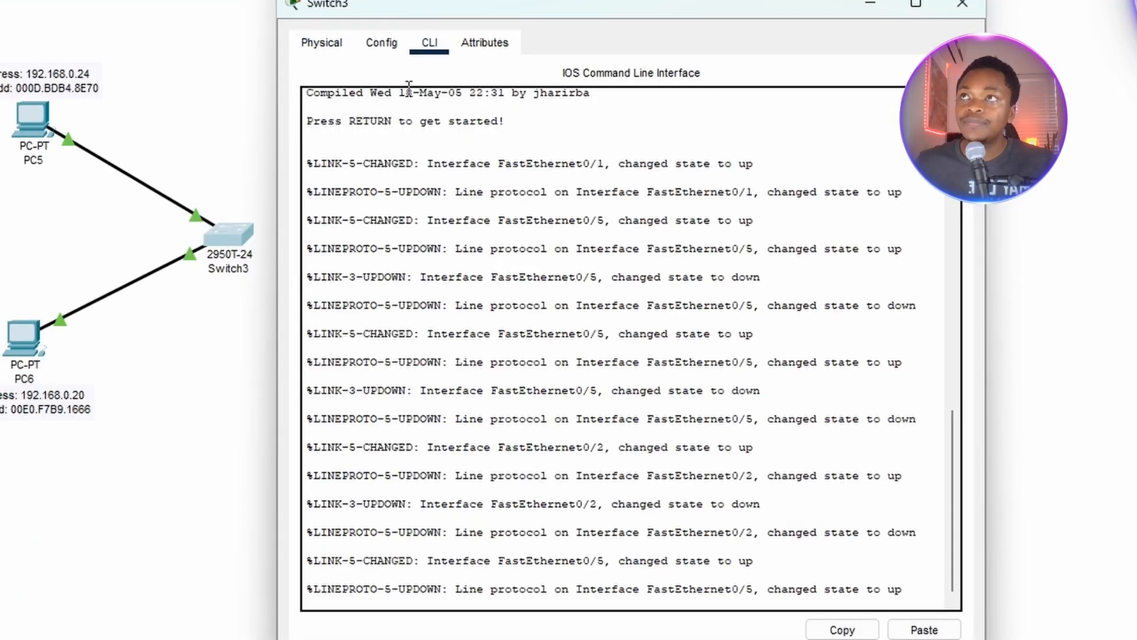
pyautogui.scroll(-1, 962, 544)
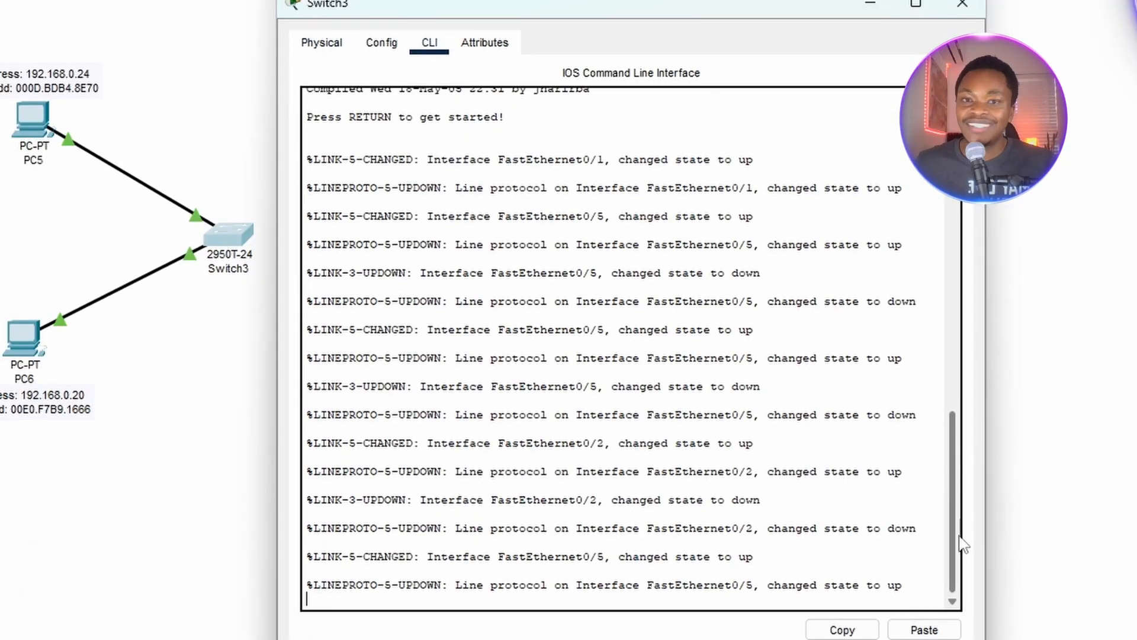
pyautogui.moveTo(525, 6); pyautogui.dragTo(516, 0)
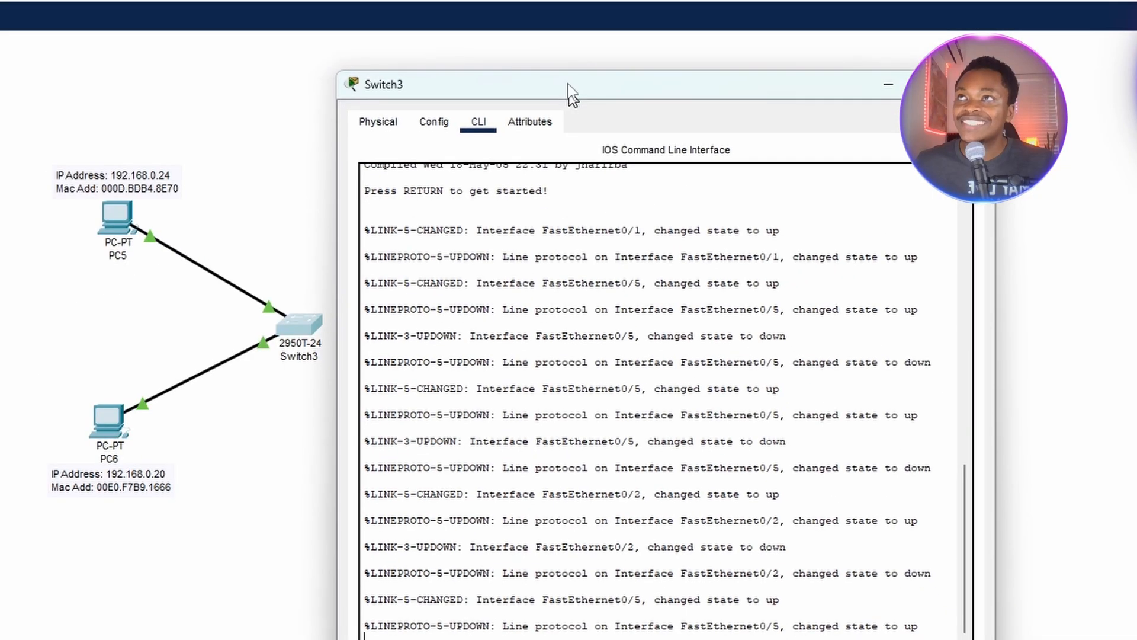
pyautogui.moveTo(569, 86); pyautogui.dragTo(557, 29)
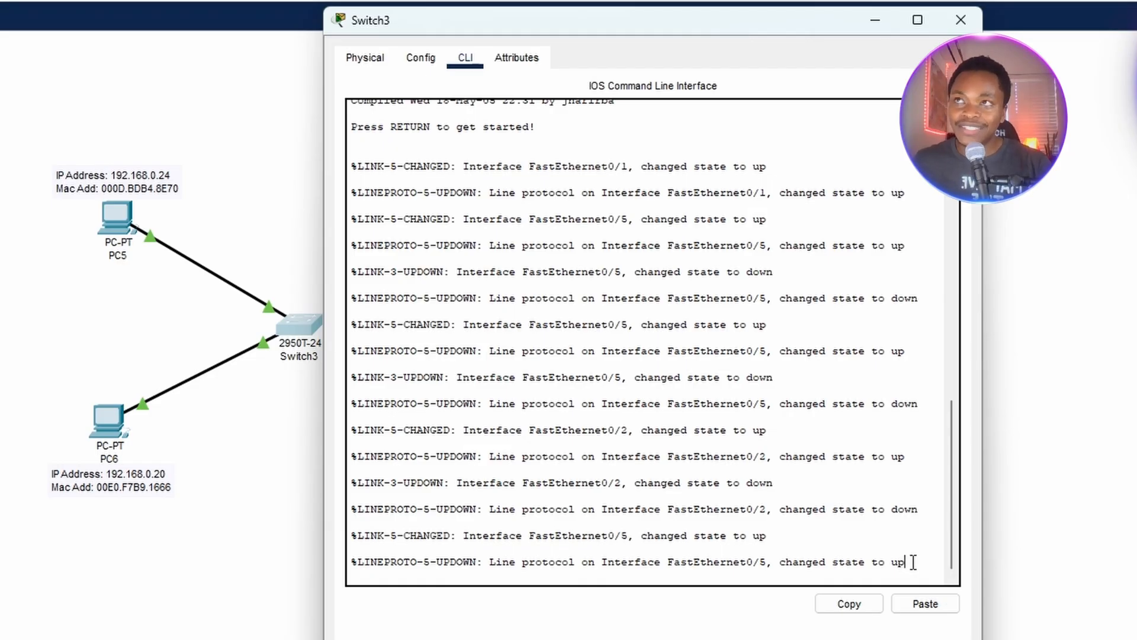
pyautogui.press('Return')
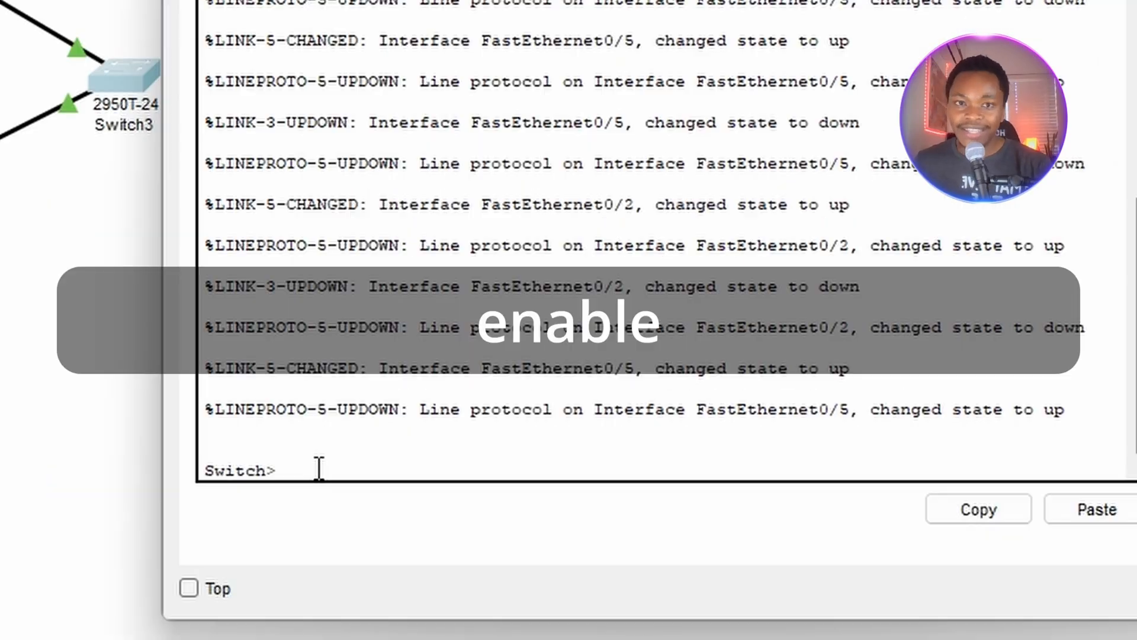
# Enter privileged EXEC mode on the switch with the enable command.
pyautogui.write('enab')
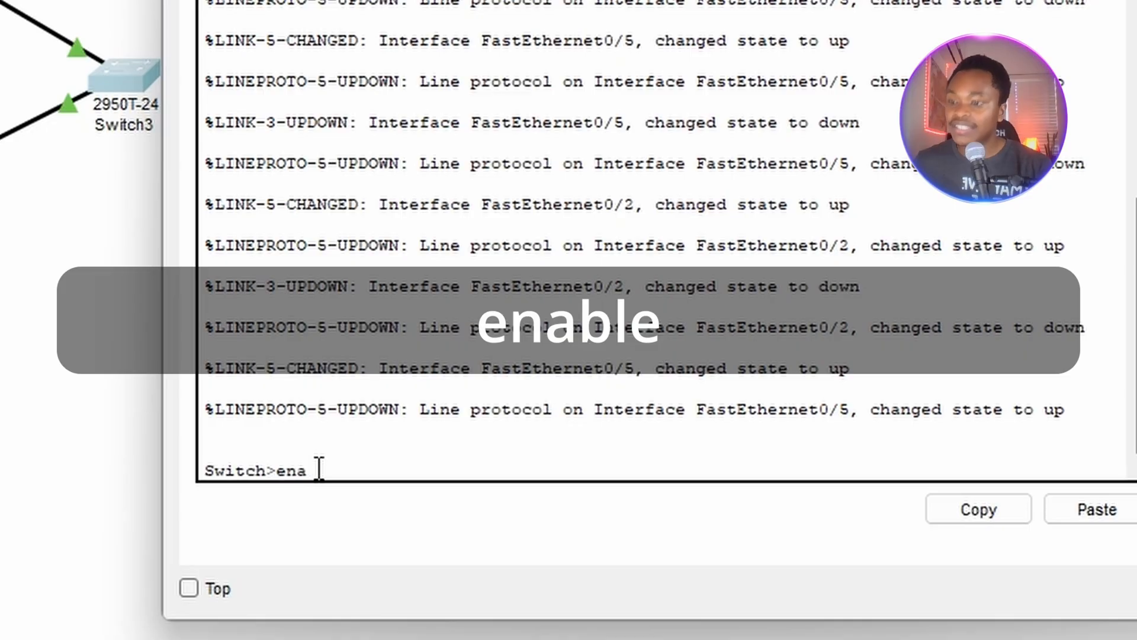
pyautogui.write('le')
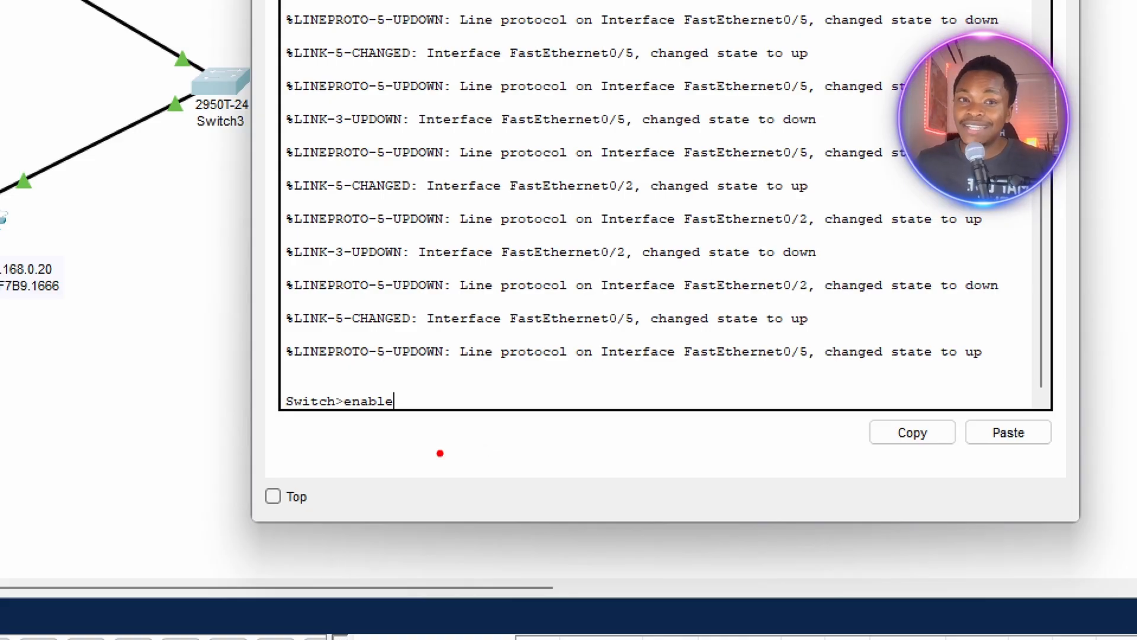
pyautogui.press('Return')
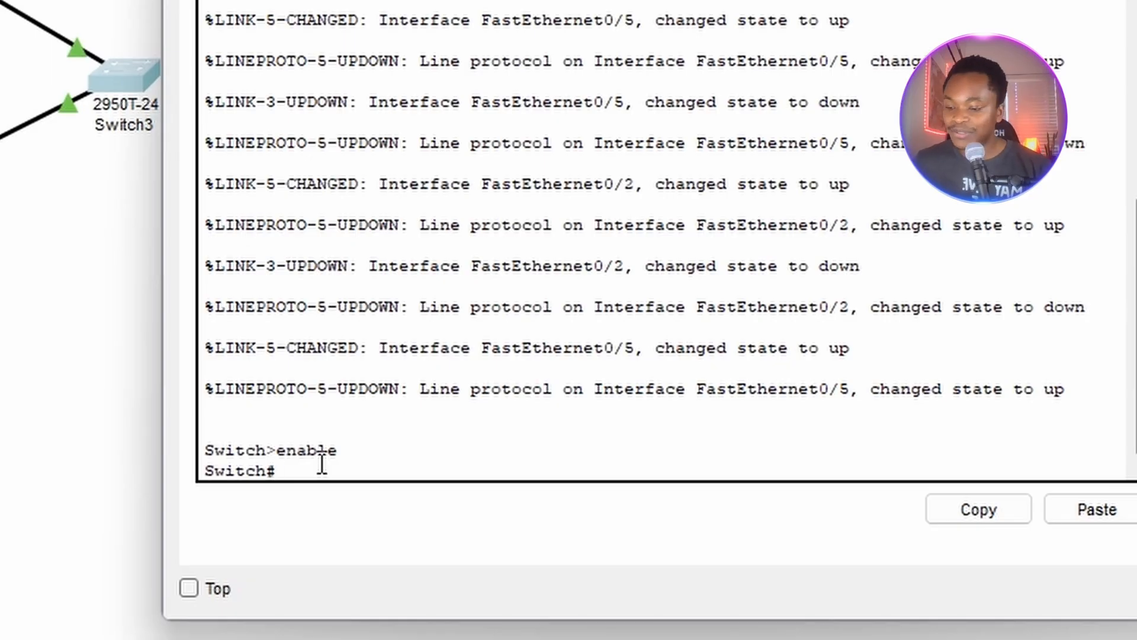
# Run show mac address-table on the switch and close the Switch3 window.
pyautogui.write('show m')
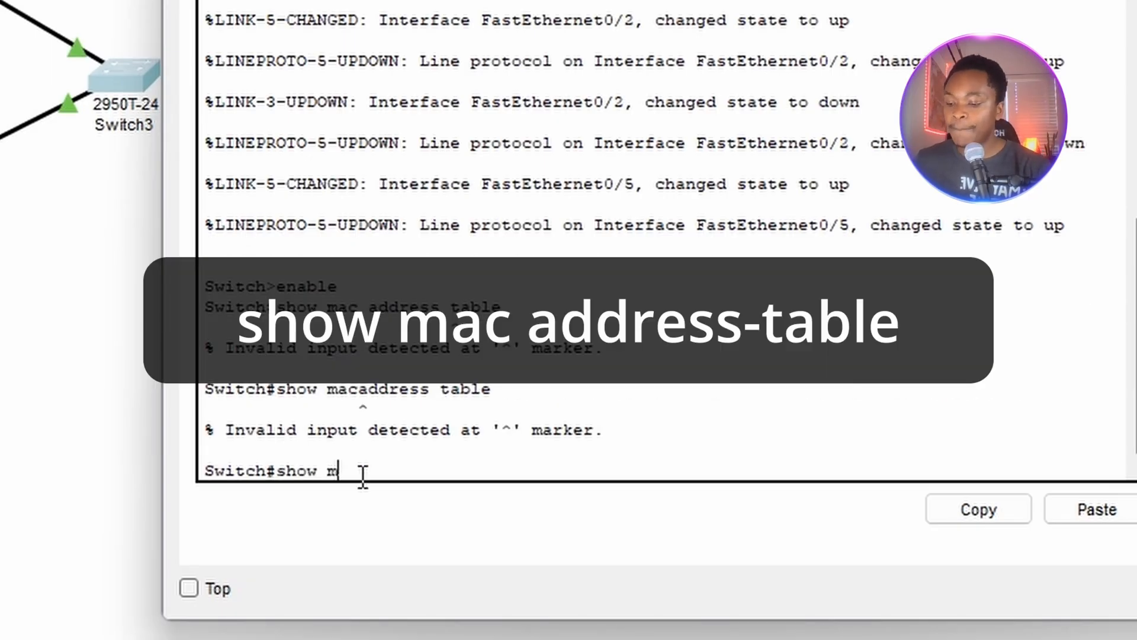
pyautogui.write('ac a')
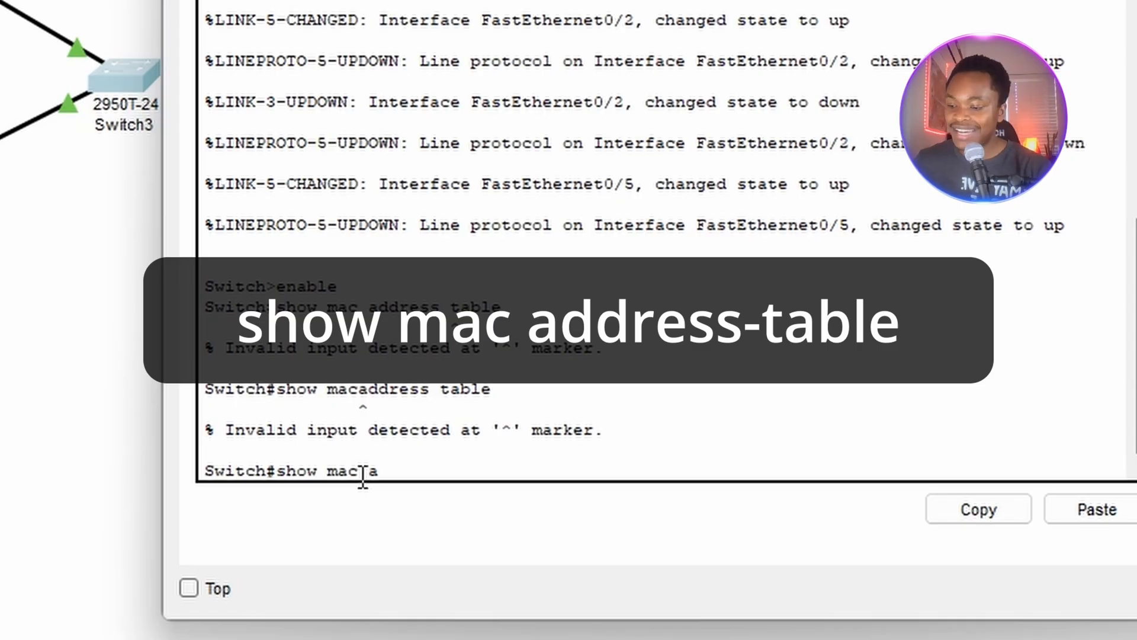
pyautogui.write('ddress-')
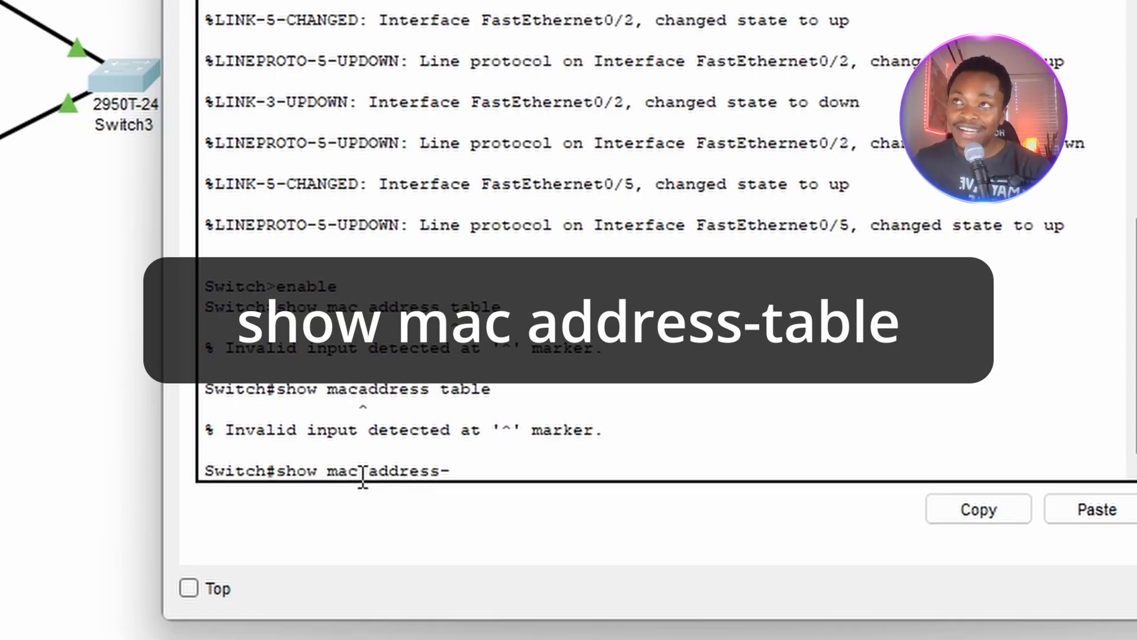
pyautogui.write('table')
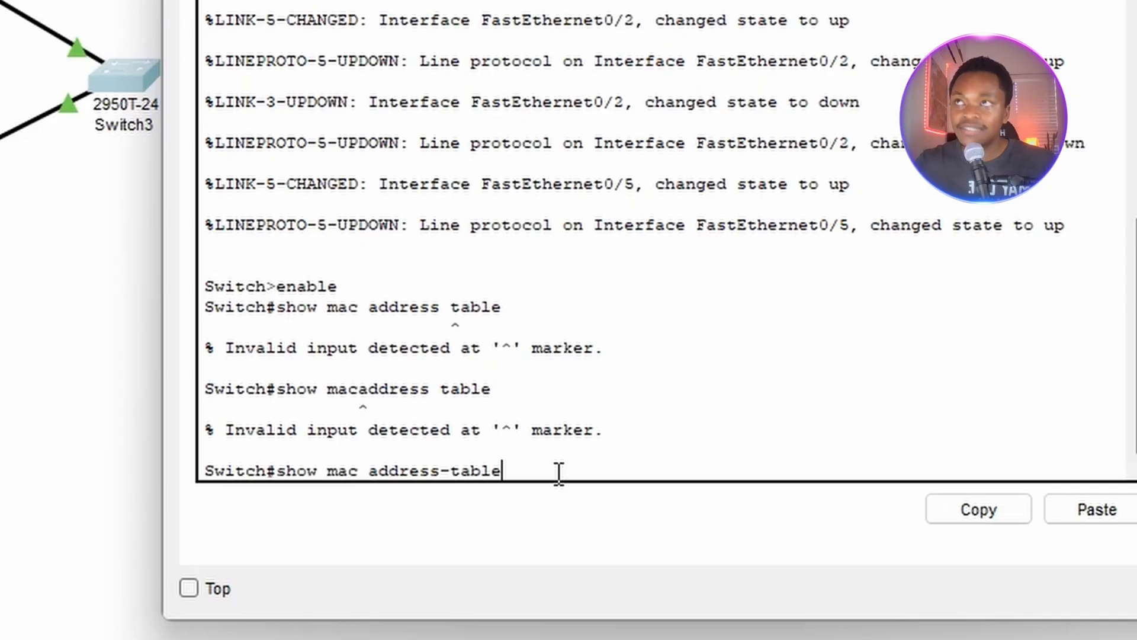
pyautogui.press('Return')
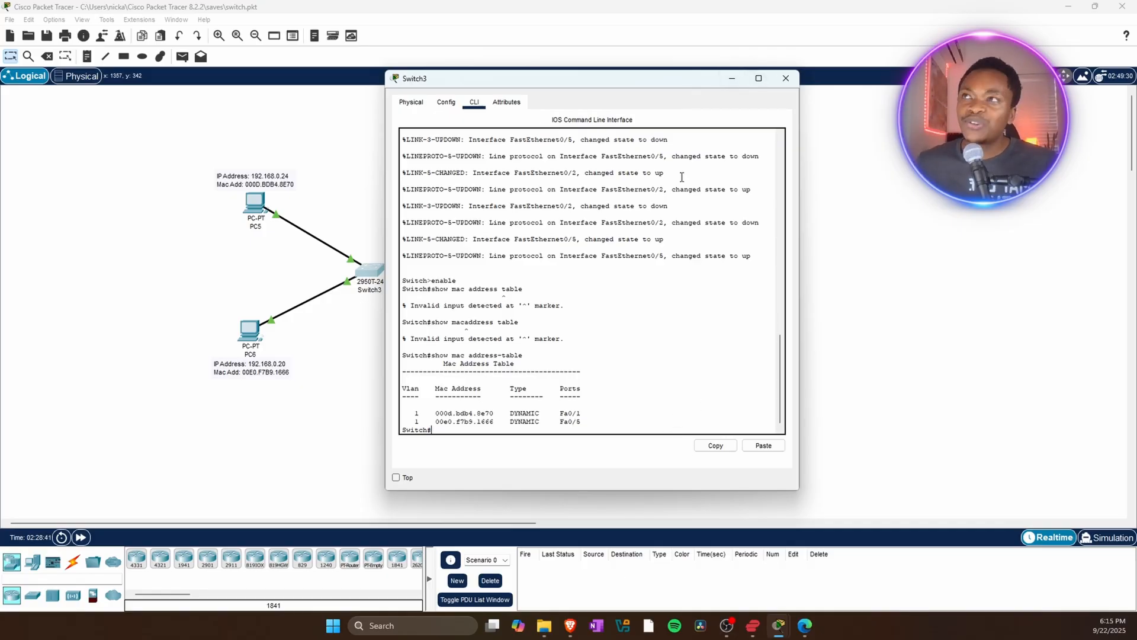
pyautogui.click(785, 78)
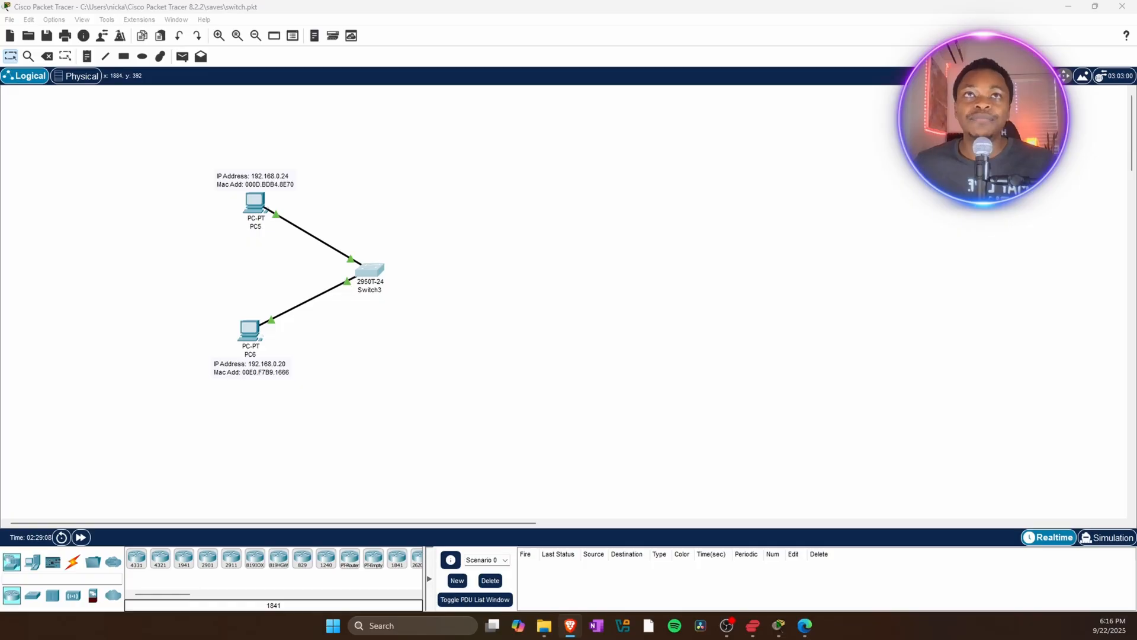
# Switch to the open router slides PDF.
pyautogui.click(804, 624)
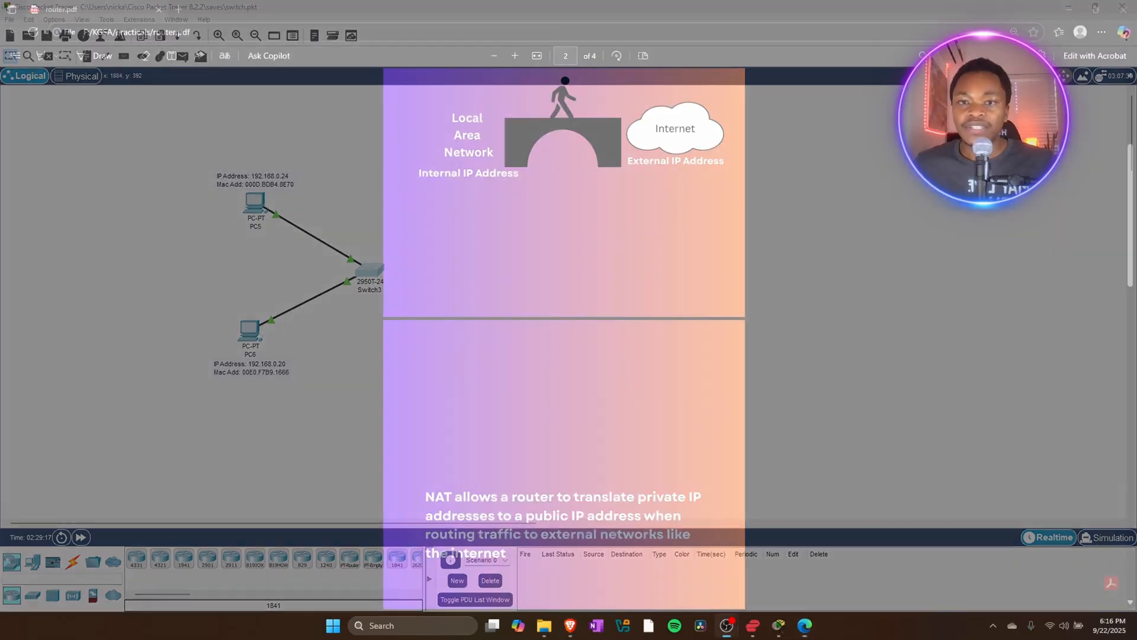
# Scroll through the router slides PDF pages covering NAT, internal and external IPs, and the NAT table.
pyautogui.scroll(4, 653, 332)
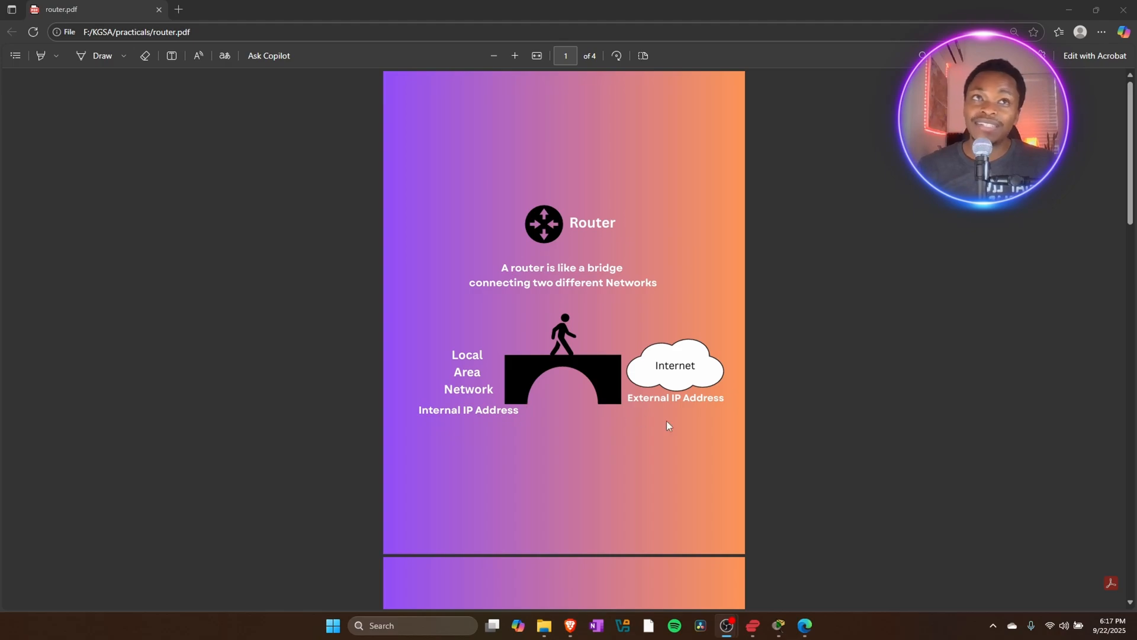
pyautogui.scroll(-8, 560, 393)
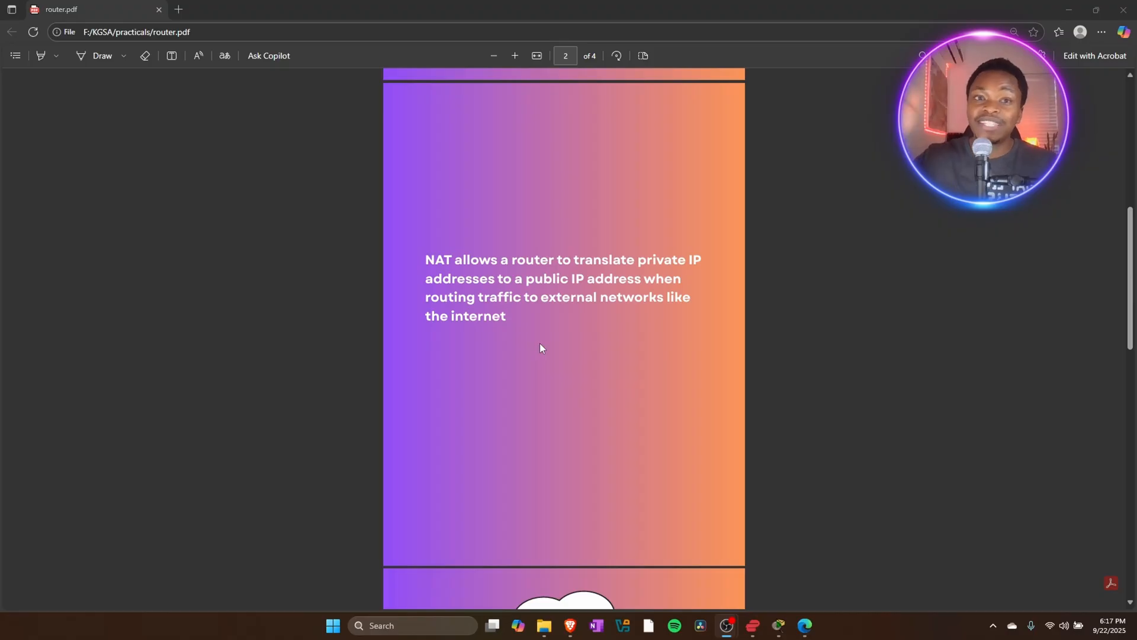
pyautogui.scroll(-5, 539, 348)
pyautogui.scroll(-1, 534, 349)
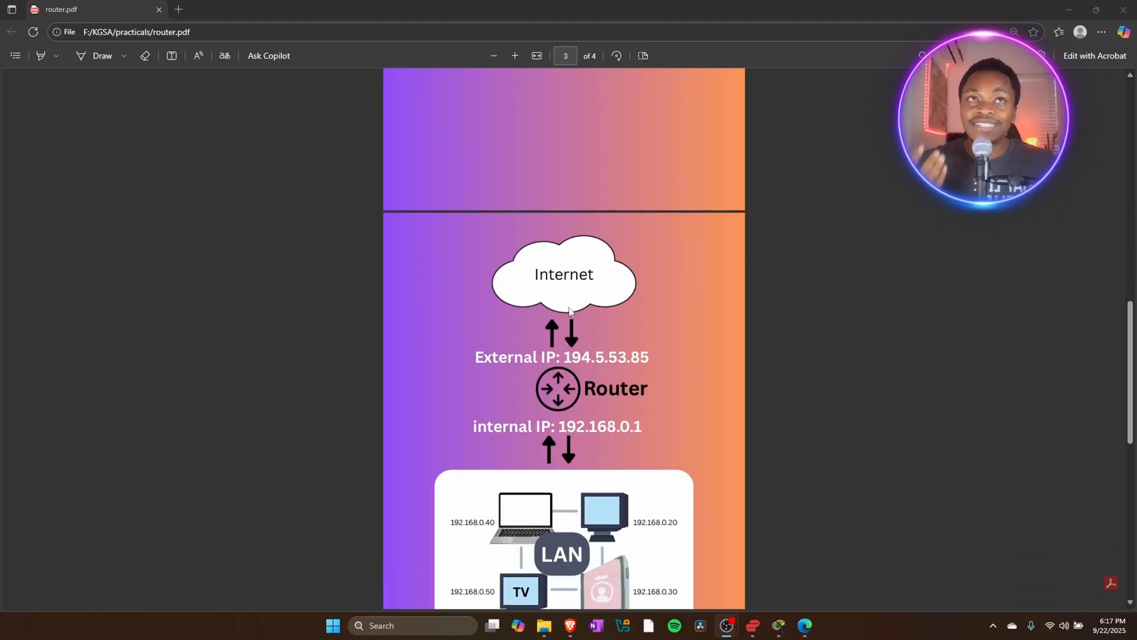
pyautogui.scroll(-2, 599, 399)
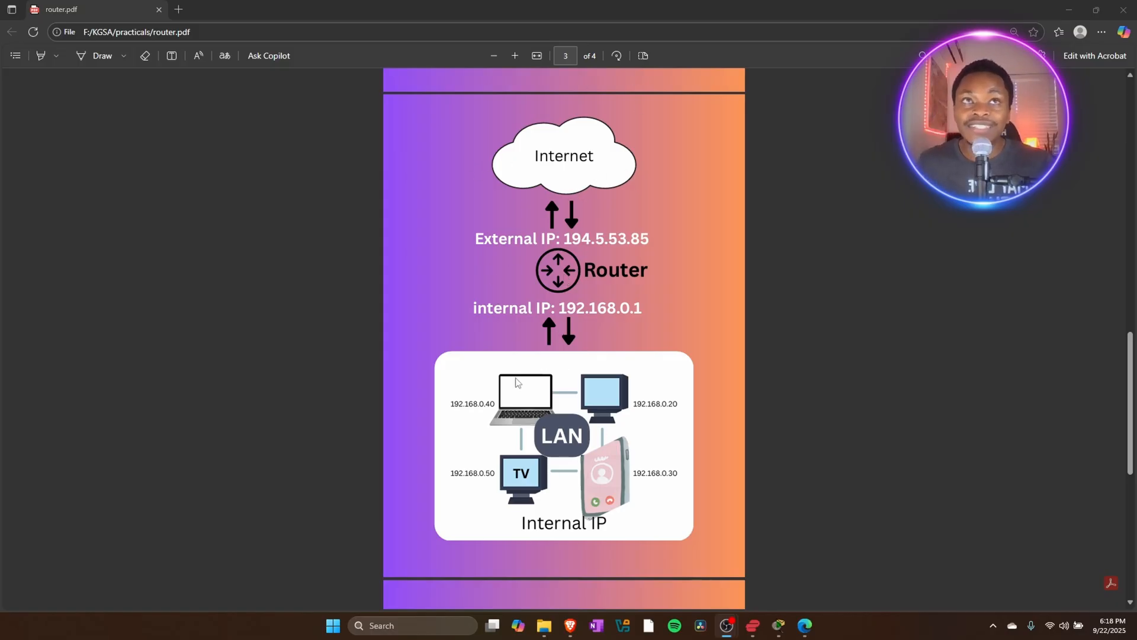
pyautogui.scroll(-6, 543, 400)
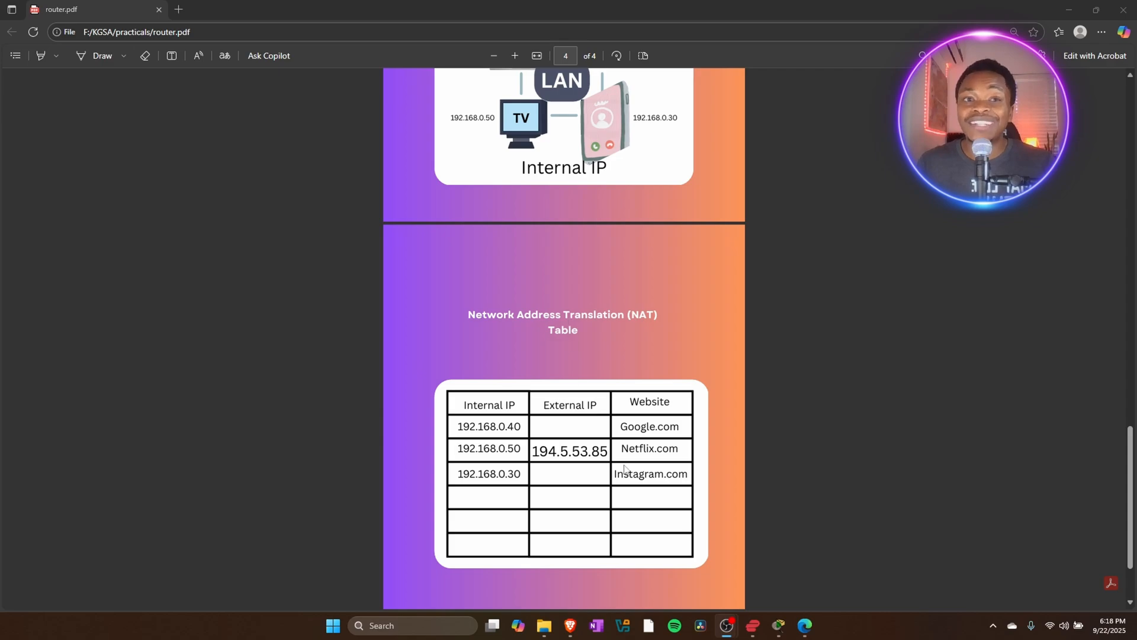
pyautogui.scroll(-2, 535, 436)
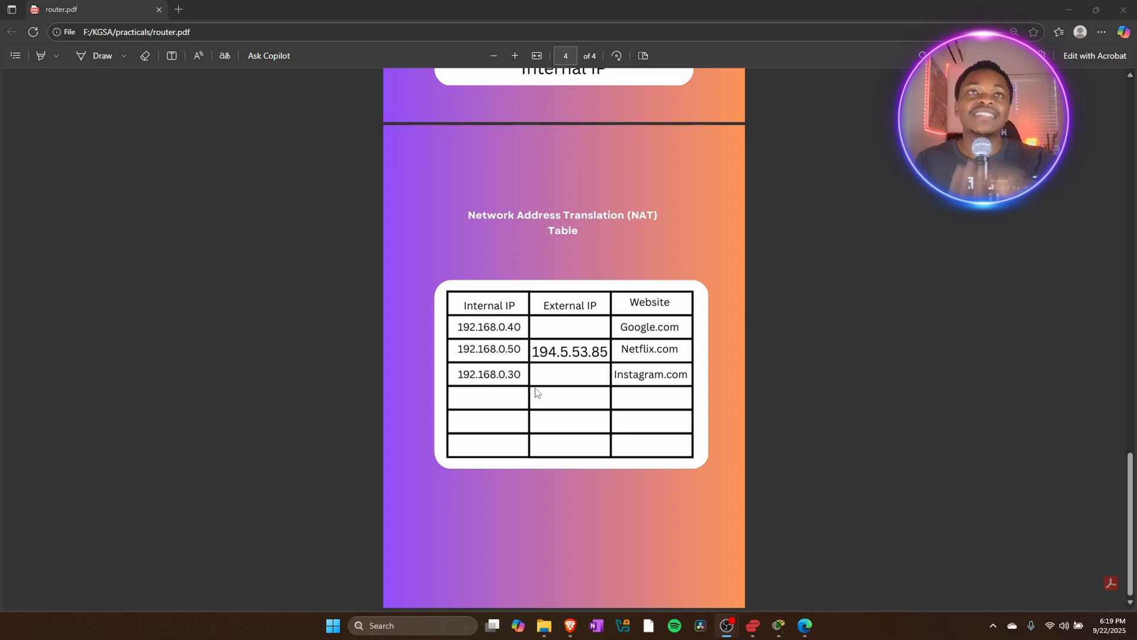
pyautogui.scroll(8, 536, 392)
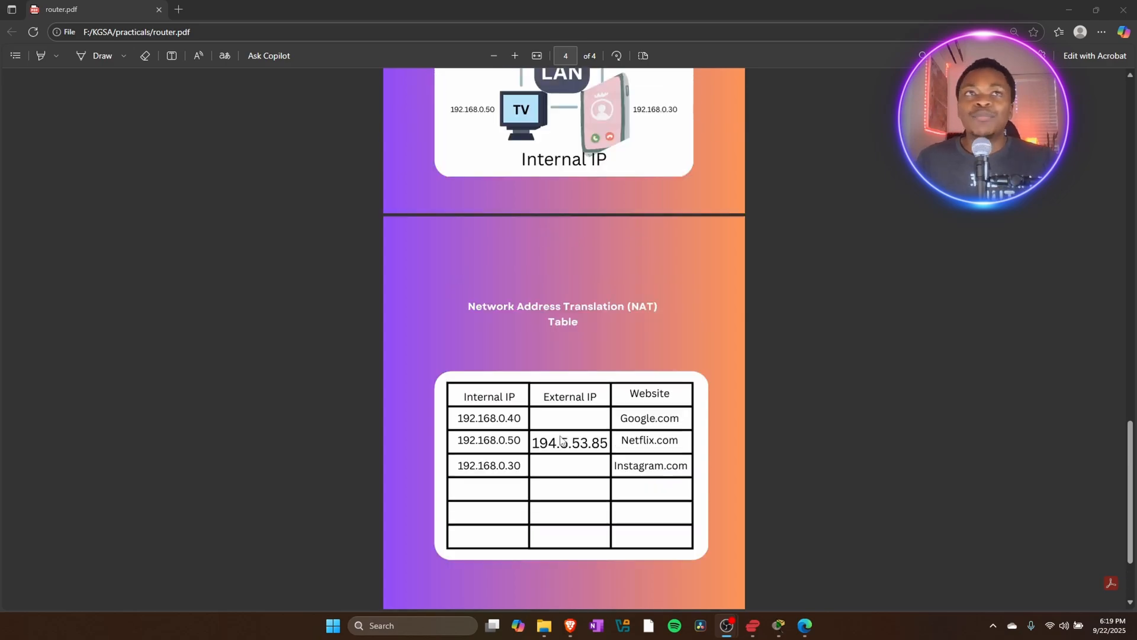
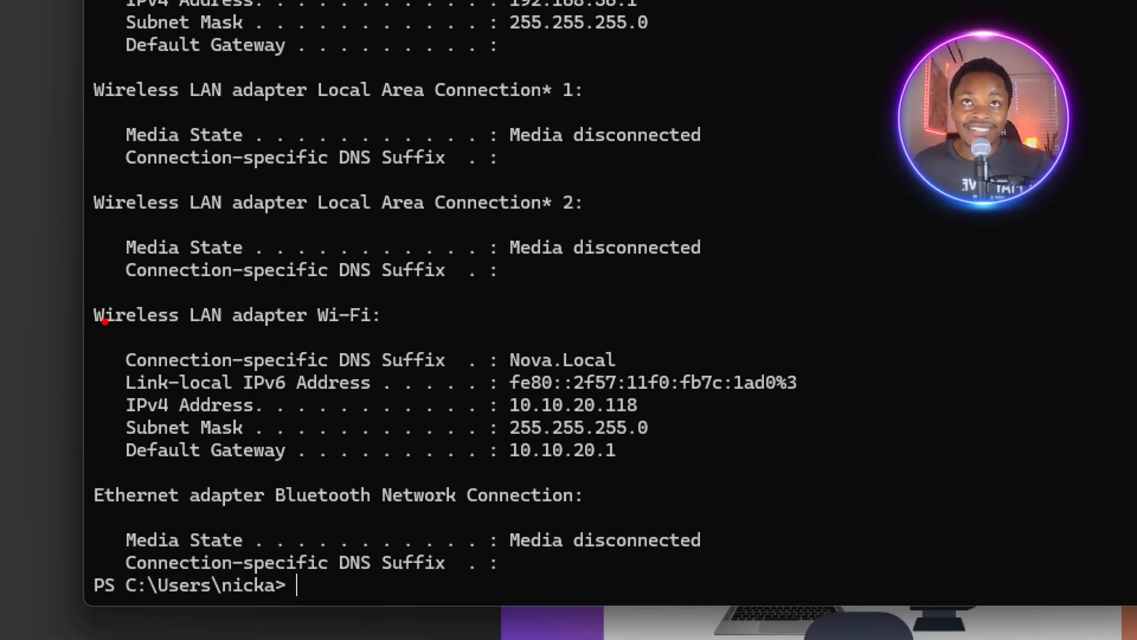
# Examine the Wi-Fi adapter's IPv4 address and default gateway in the ipconfig output, then close the PowerShell window.
pyautogui.moveTo(94, 334); pyautogui.dragTo(398, 324)
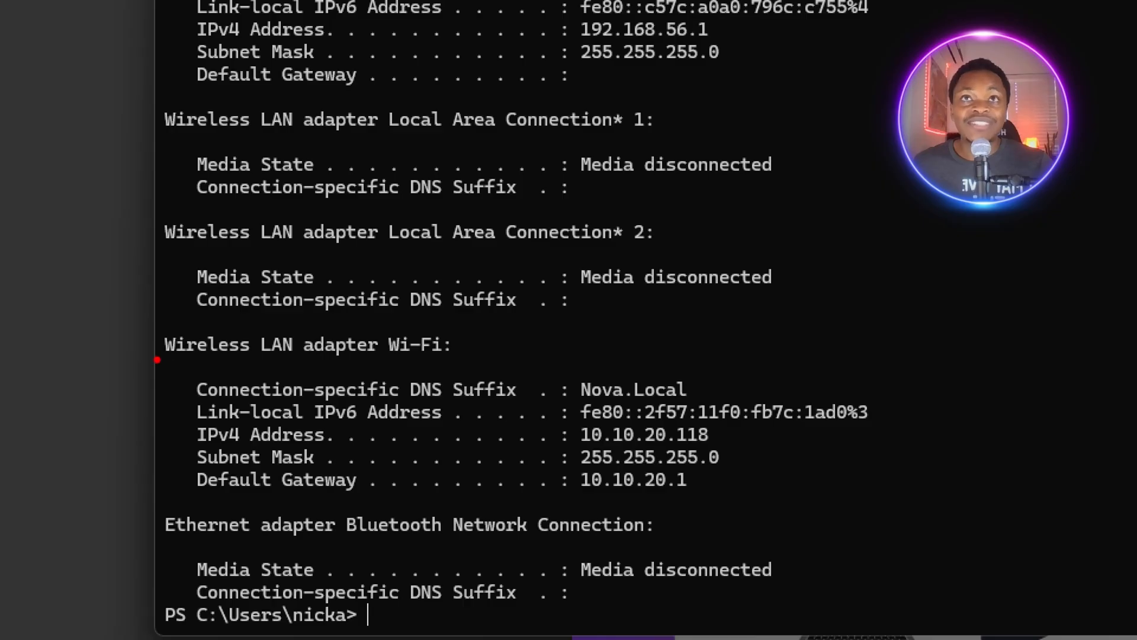
pyautogui.moveTo(154, 358)
pyautogui.mouseDown()
pyautogui.moveTo(294, 377)
pyautogui.moveTo(515, 370)
pyautogui.mouseUp()
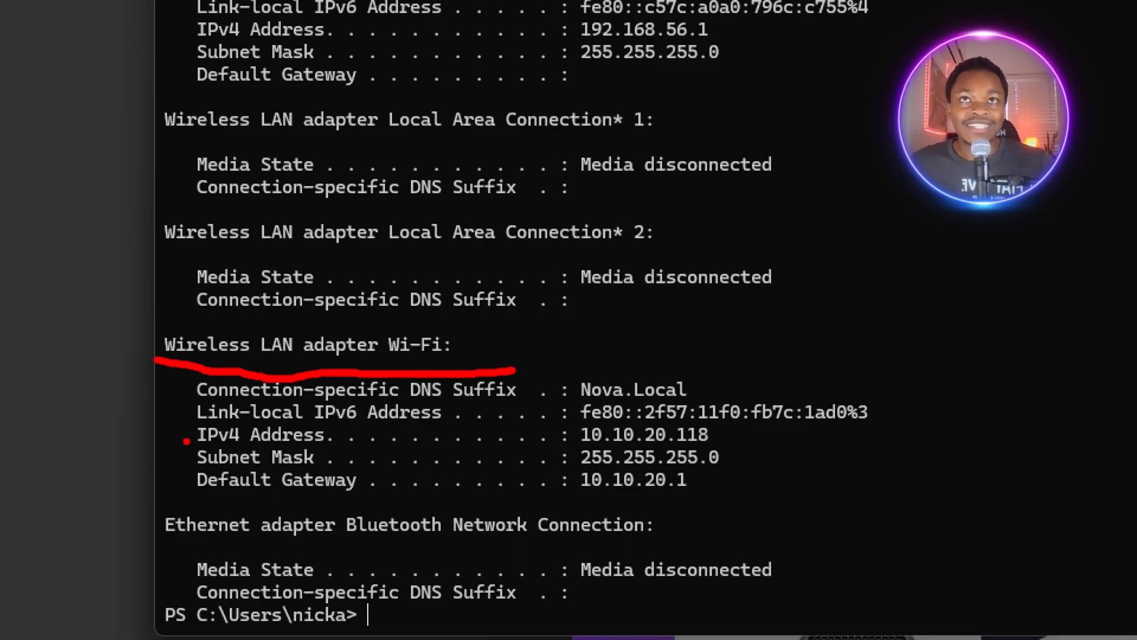
pyautogui.moveTo(183, 444)
pyautogui.mouseDown()
pyautogui.moveTo(570, 461)
pyautogui.moveTo(738, 443)
pyautogui.mouseUp()
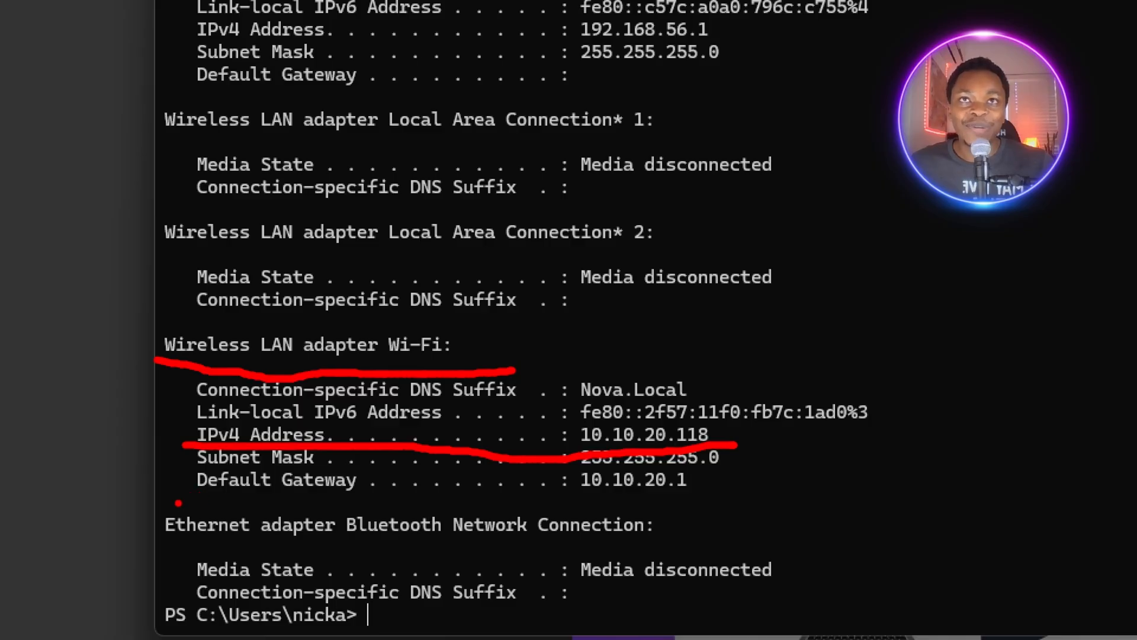
pyautogui.moveTo(190, 499); pyautogui.dragTo(779, 502)
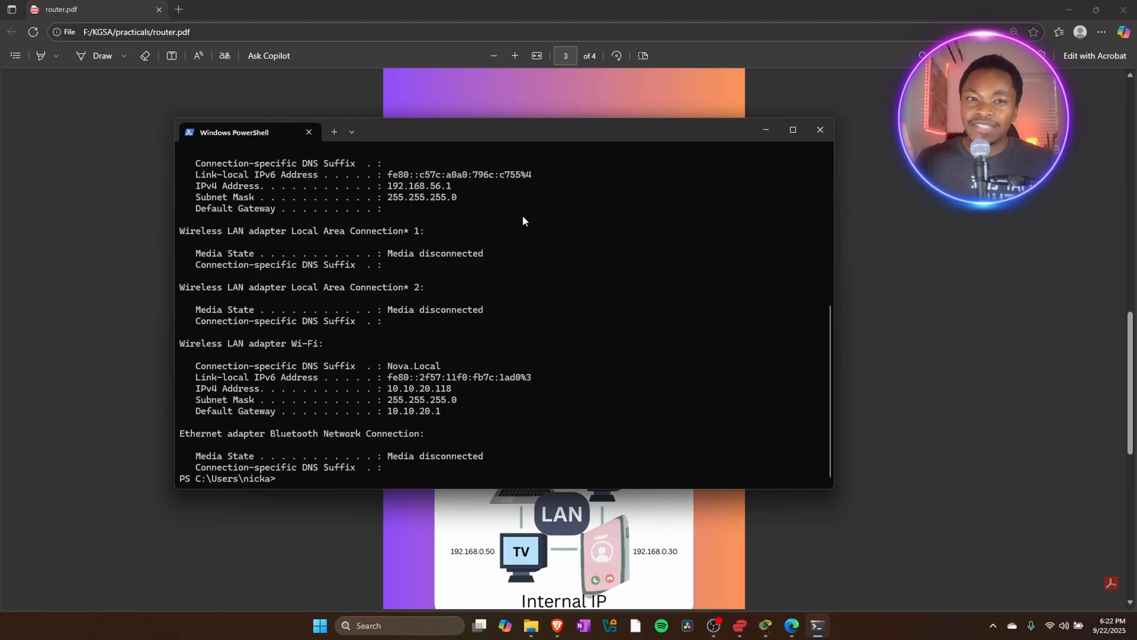
pyautogui.click(819, 130)
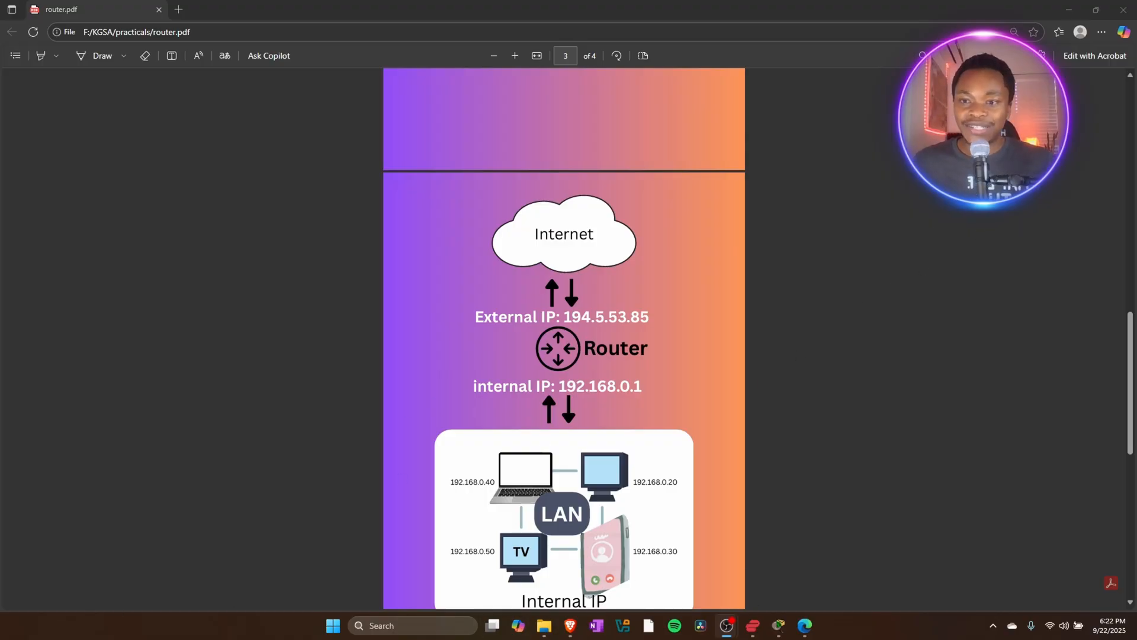
# Switch to Packet Tracer and place a 2950T switch on the workspace.
pyautogui.hotkey('alt', 'Tab')
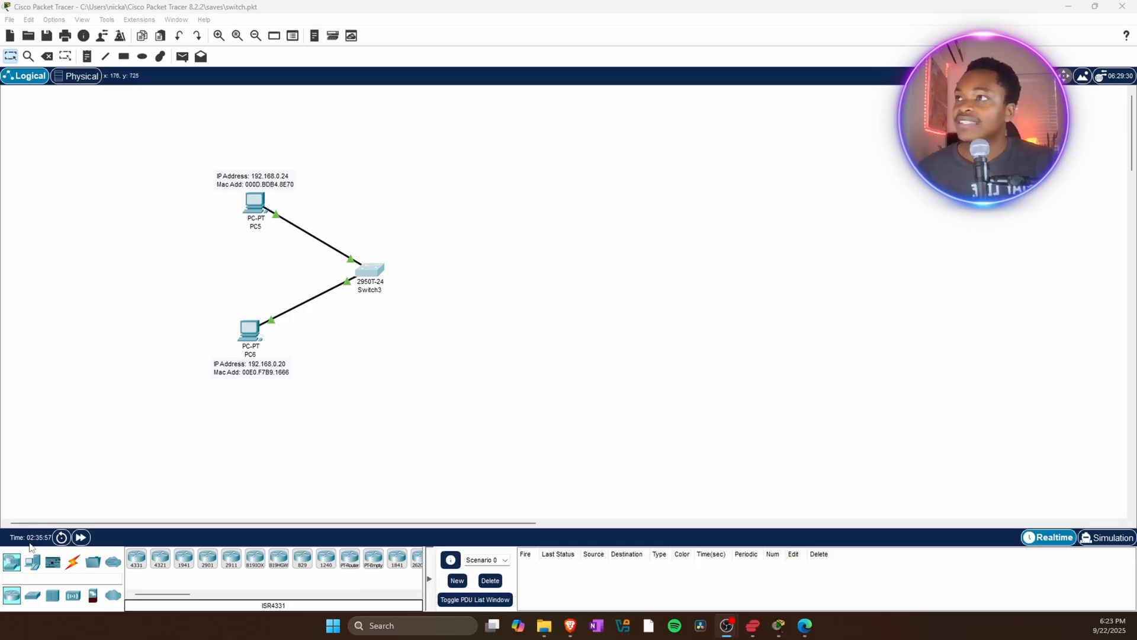
pyautogui.click(12, 562)
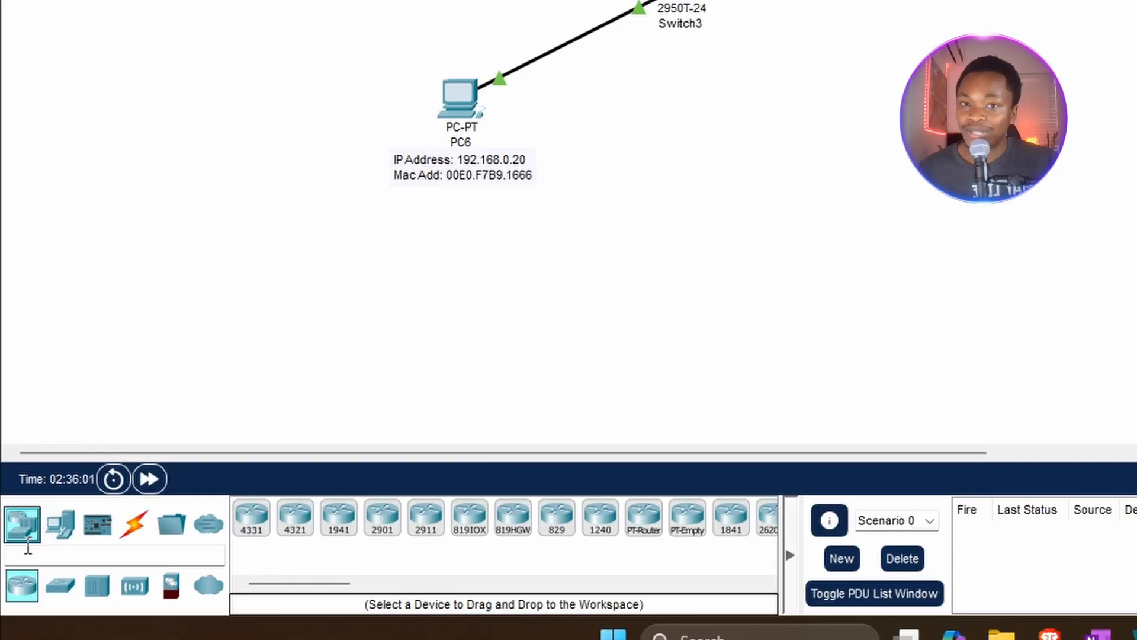
pyautogui.click(61, 588)
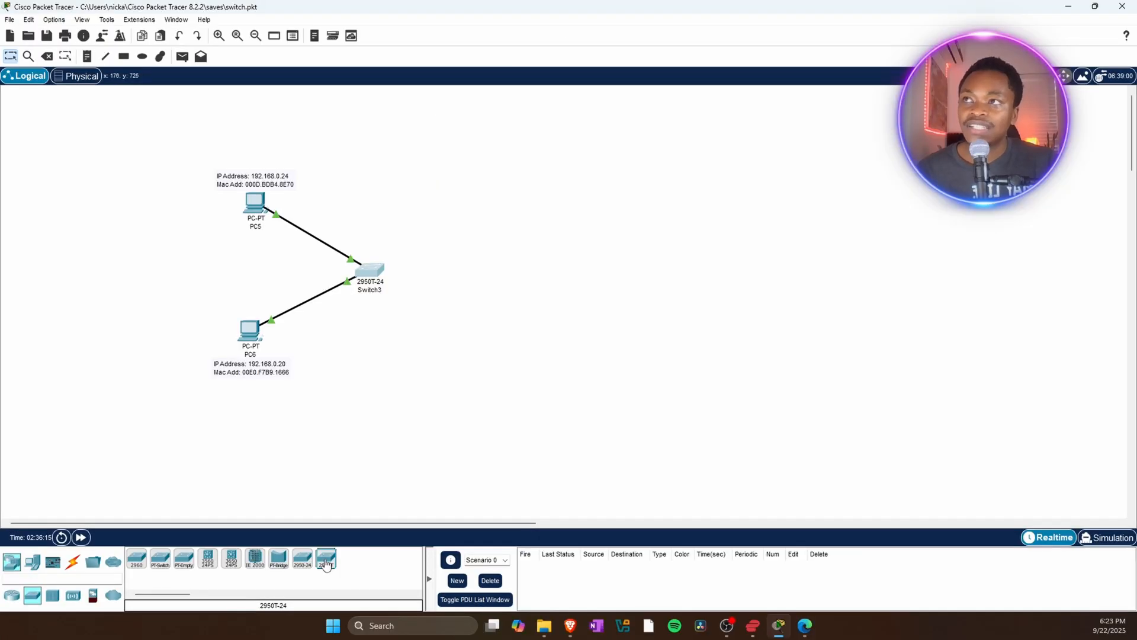
pyautogui.moveTo(326, 566); pyautogui.dragTo(720, 306)
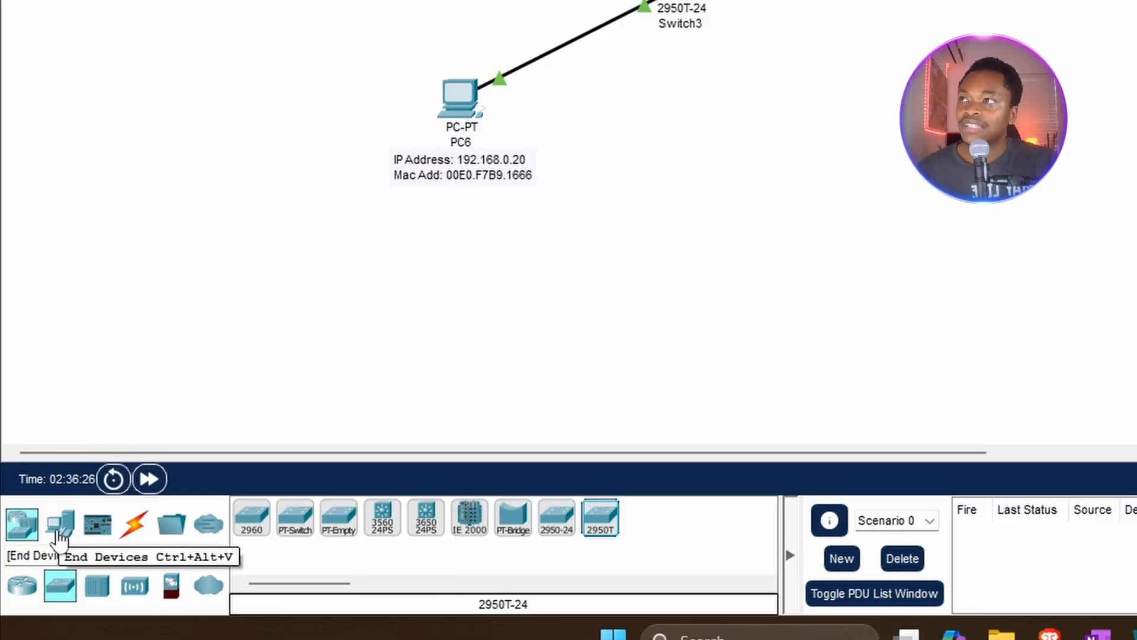
# Add two generic PCs to the workspace on either side of the new switch.
pyautogui.click(59, 533)
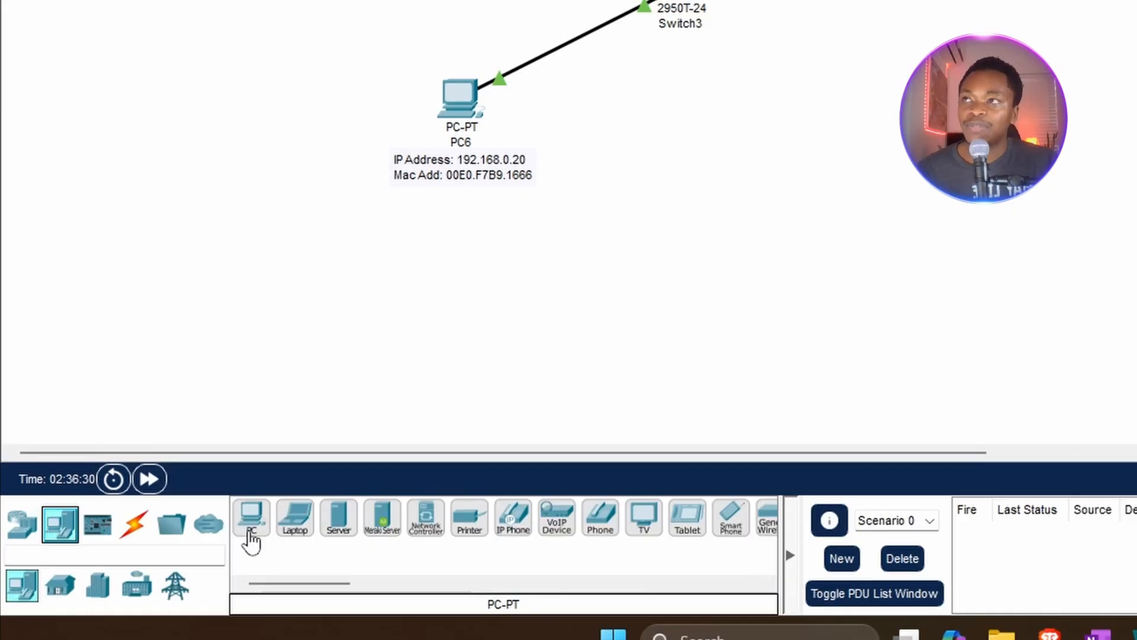
pyautogui.moveTo(251, 533); pyautogui.dragTo(773, 90)
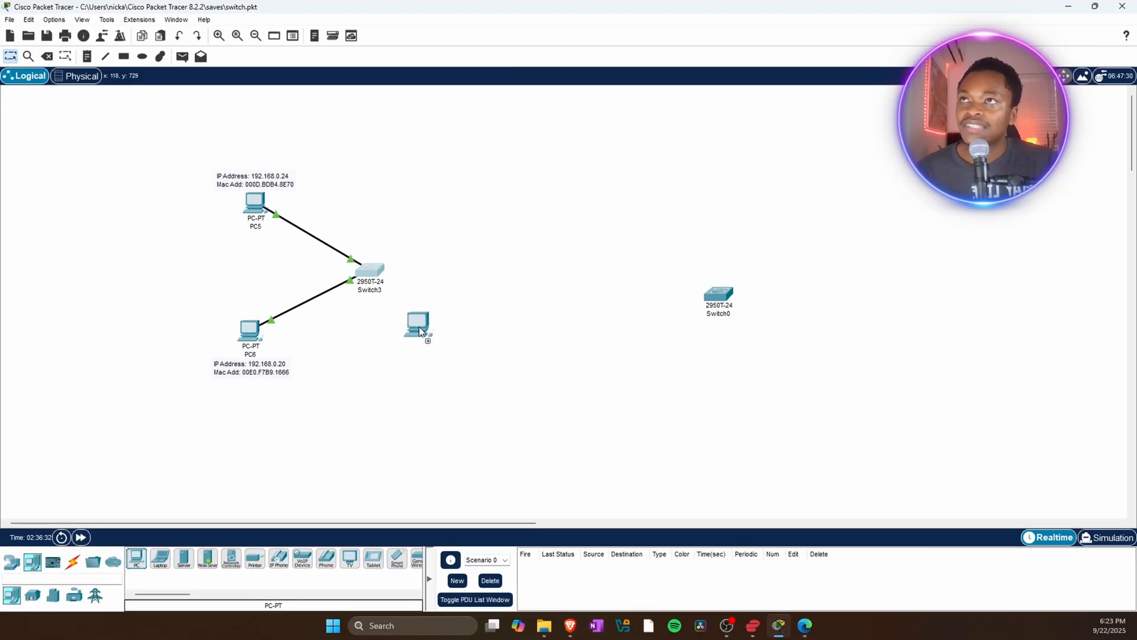
pyautogui.moveTo(418, 325); pyautogui.dragTo(847, 240)
pyautogui.moveTo(898, 194); pyautogui.dragTo(912, 197)
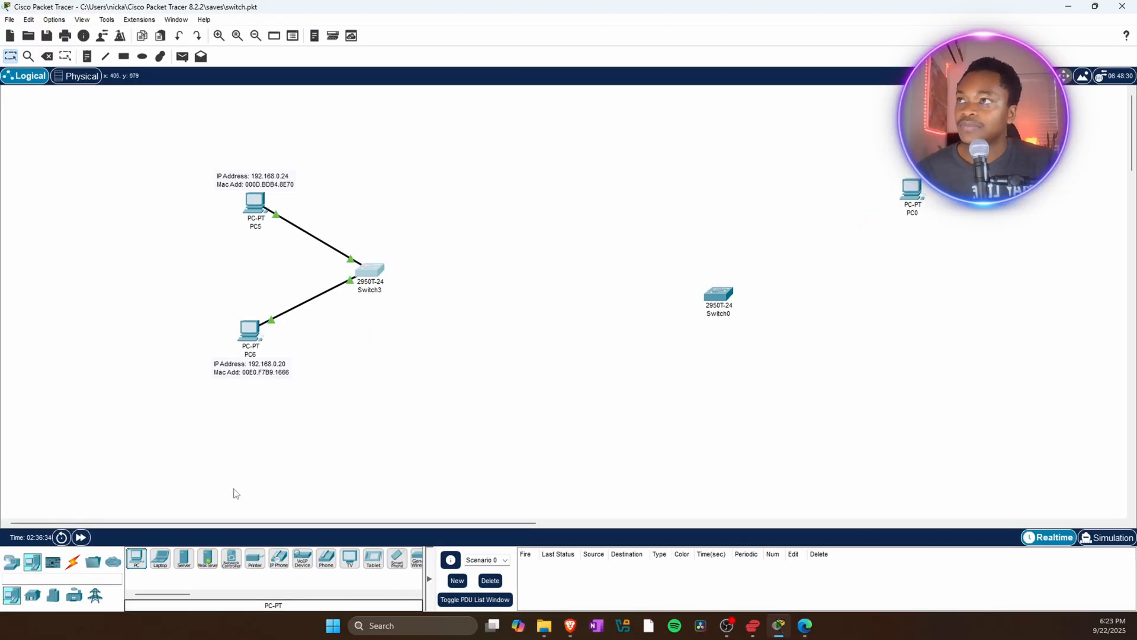
pyautogui.moveTo(135, 563); pyautogui.dragTo(802, 343)
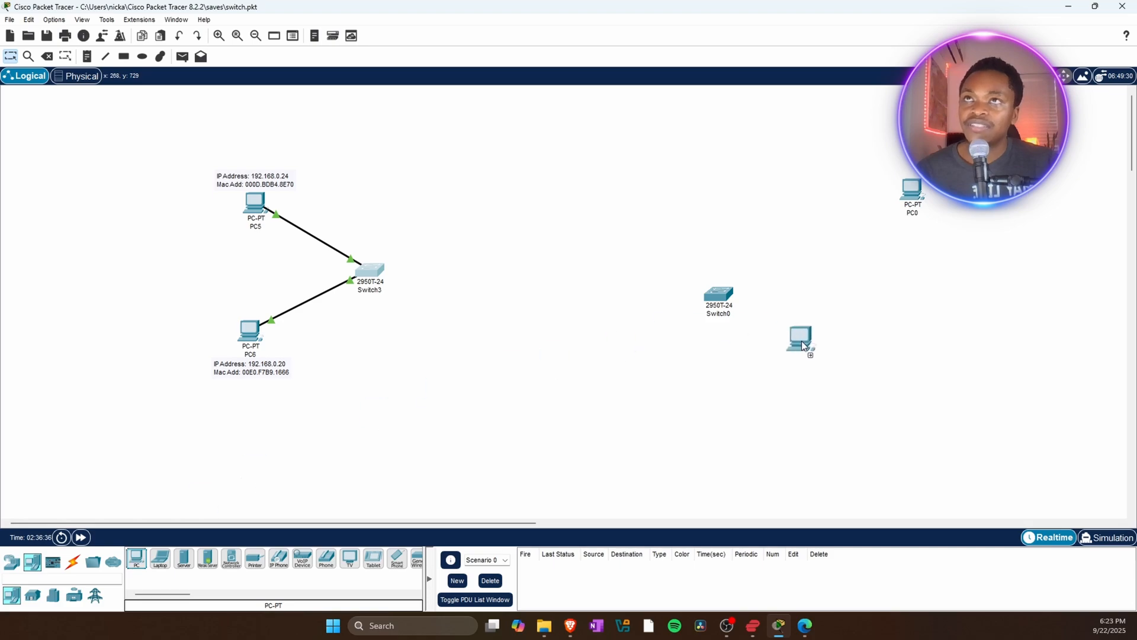
pyautogui.click(924, 403)
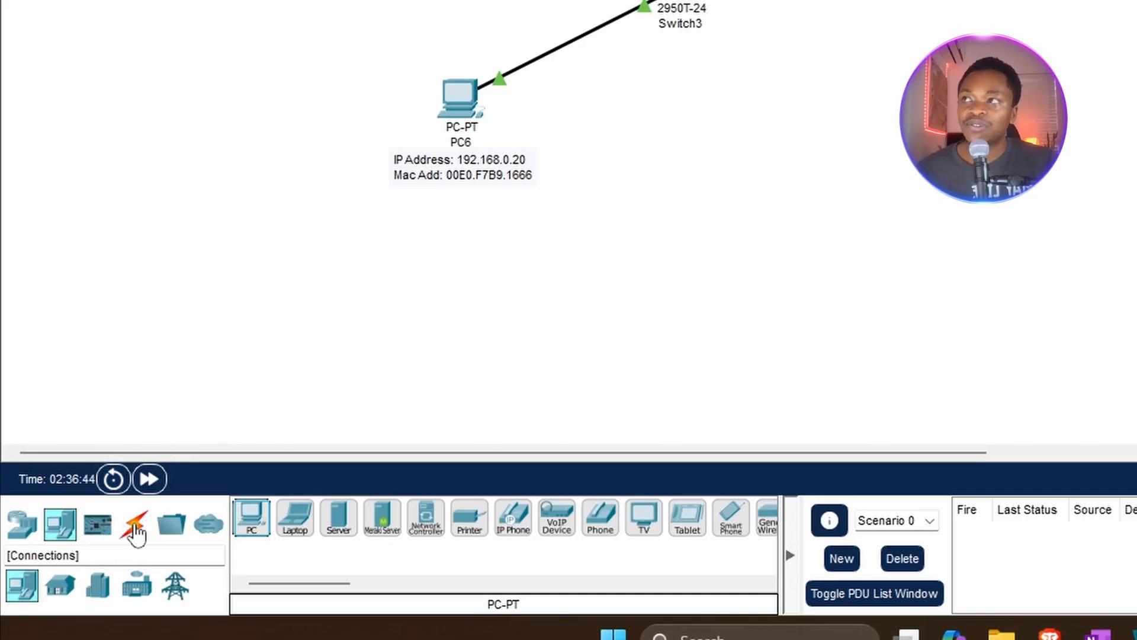
# Connect PC0's FastEthernet0 to the new switch's FastEthernet0/1 with a copper straight-through cable.
pyautogui.click(131, 525)
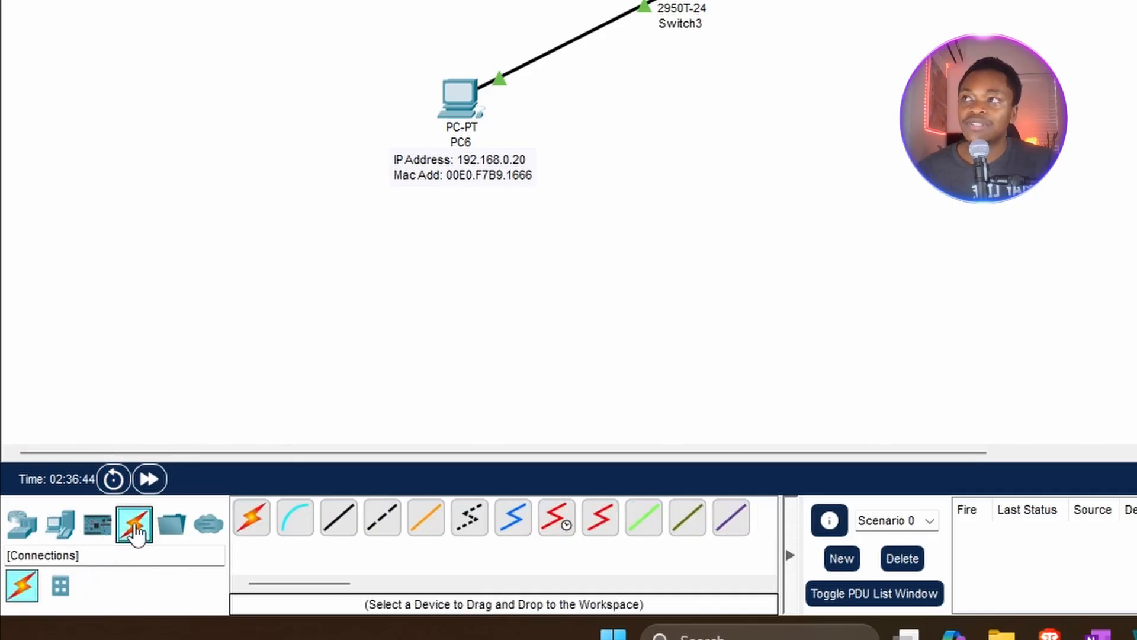
pyautogui.click(338, 530)
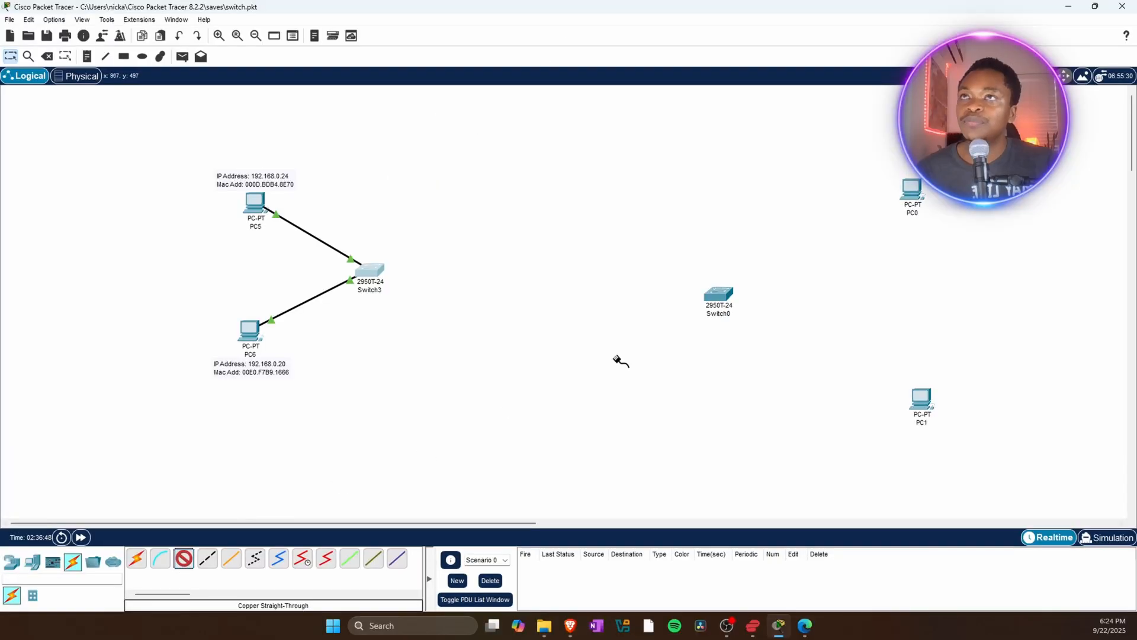
pyautogui.click(911, 194)
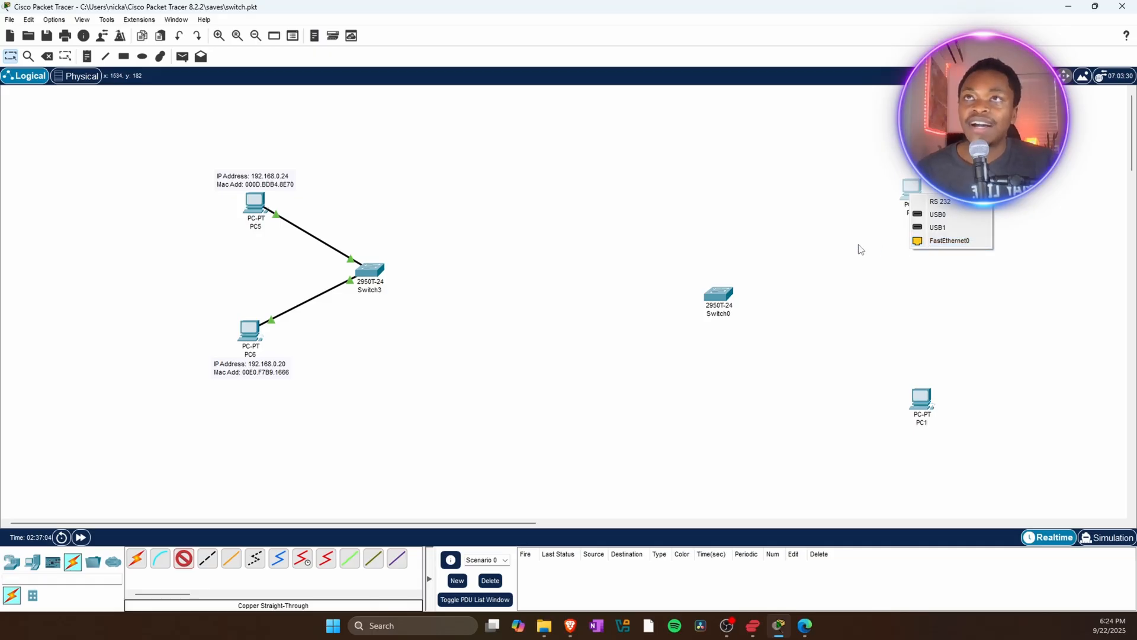
pyautogui.click(928, 243)
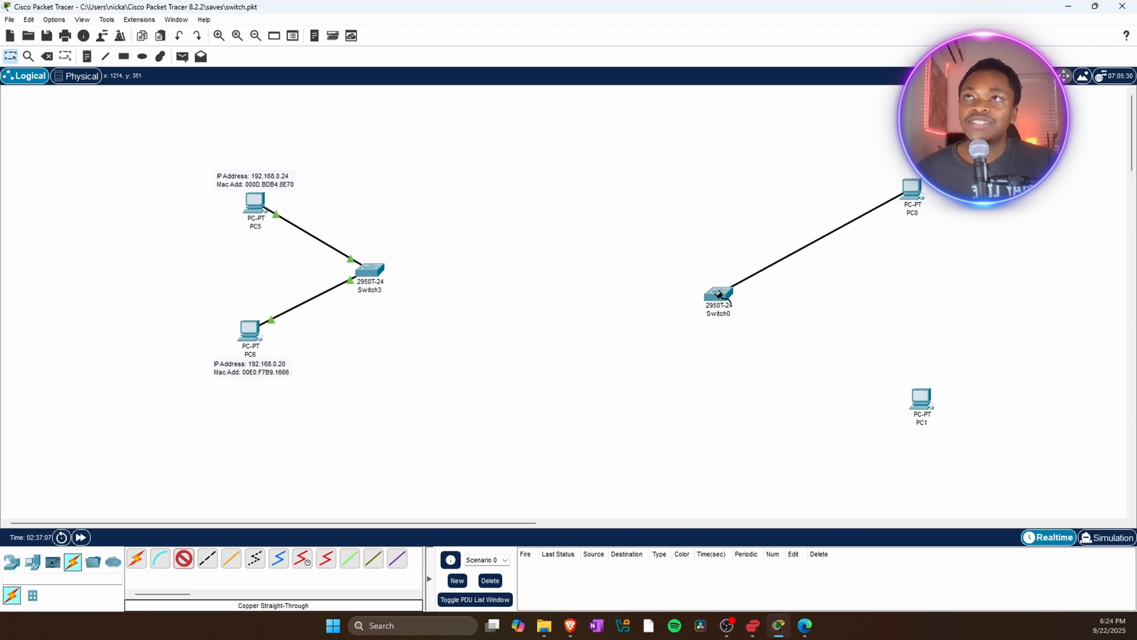
pyautogui.click(720, 295)
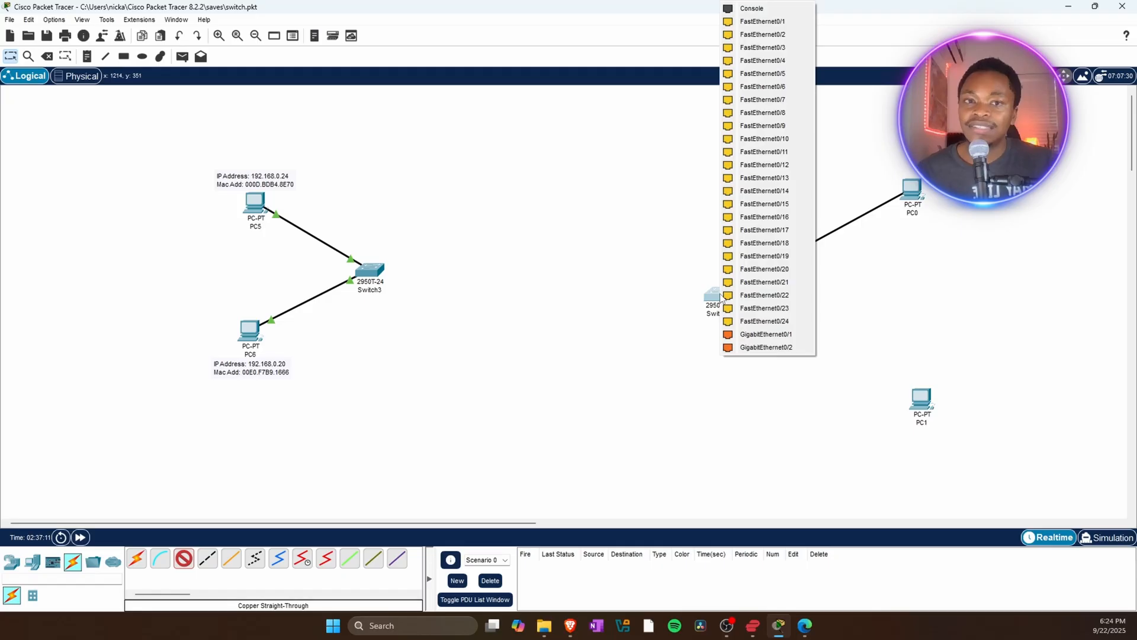
pyautogui.click(782, 27)
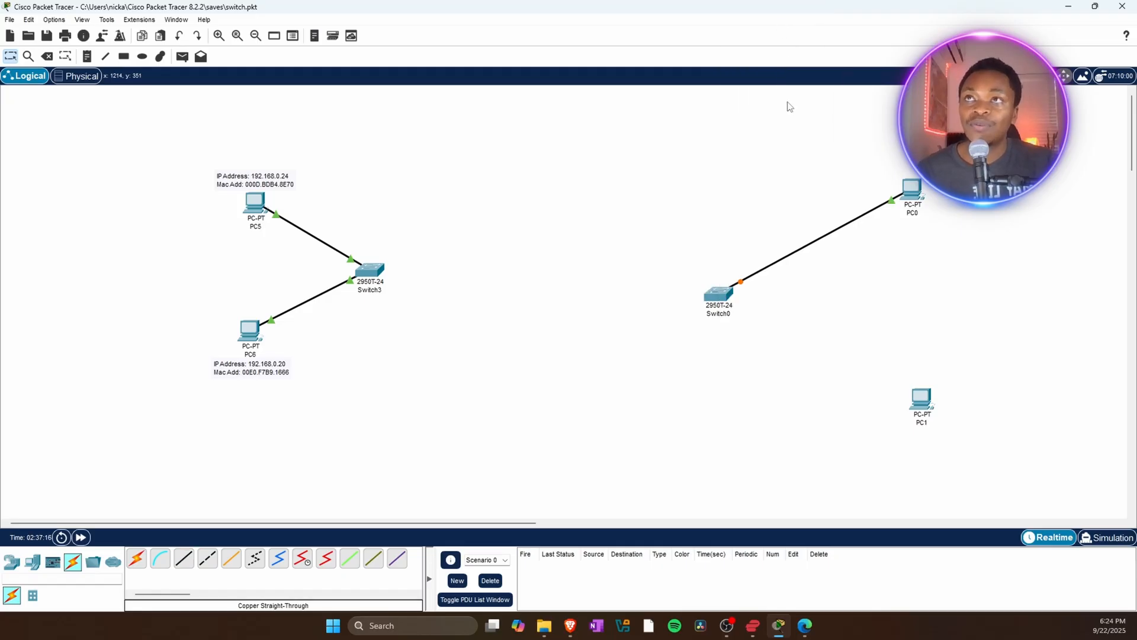
# Connect PC1's FastEthernet0 to the new switch's FastEthernet0/2 with a copper straight-through cable.
pyautogui.click(184, 560)
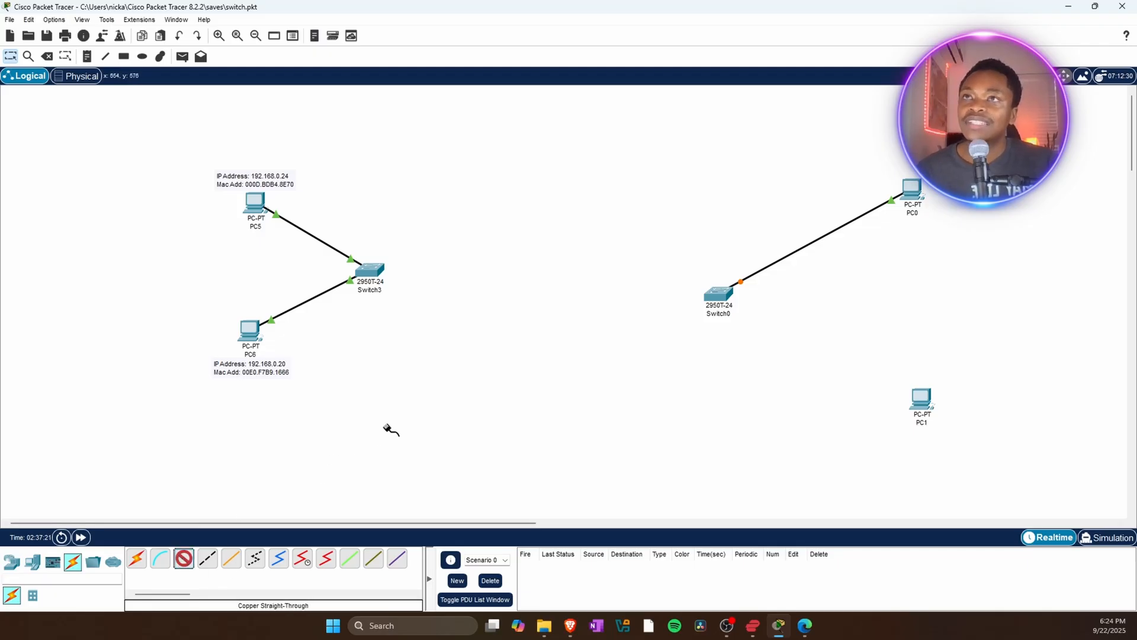
pyautogui.click(928, 406)
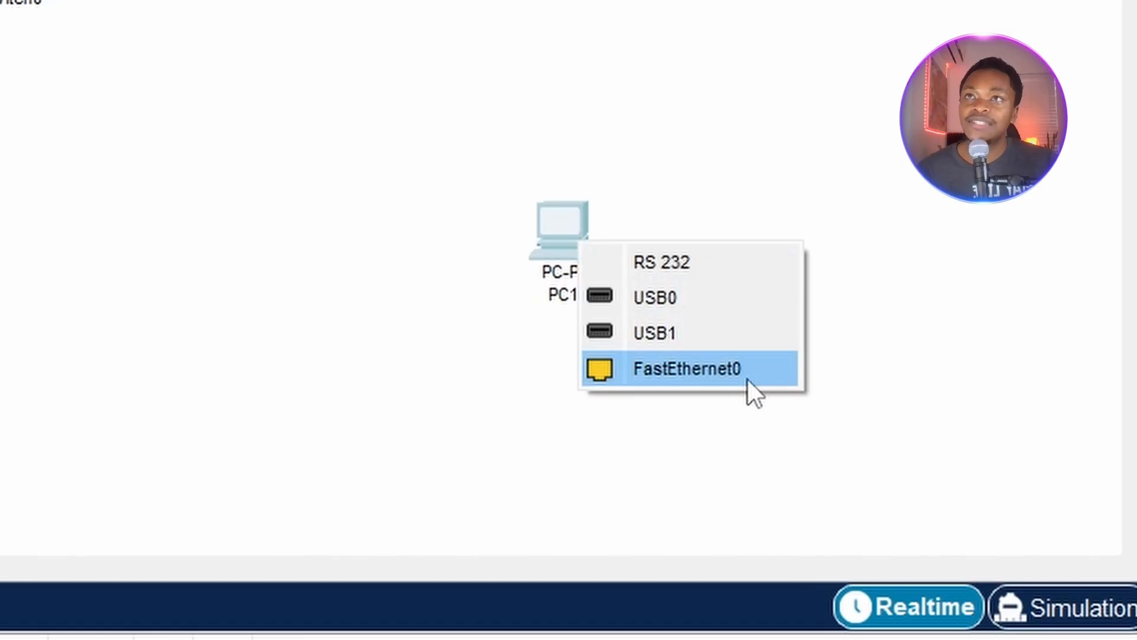
pyautogui.click(749, 379)
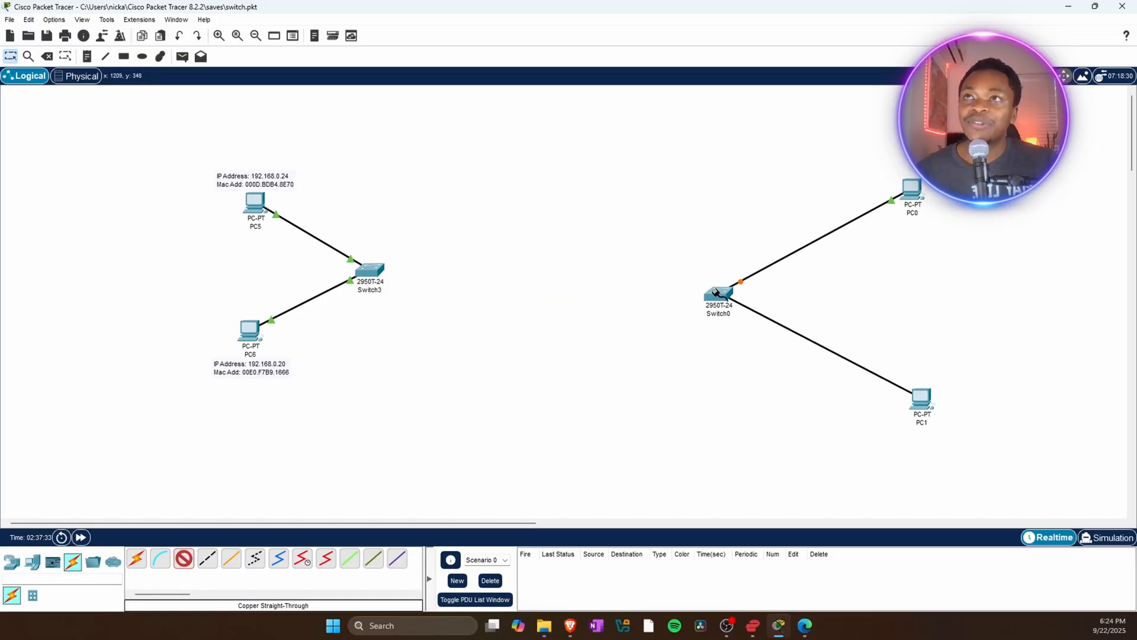
pyautogui.click(721, 297)
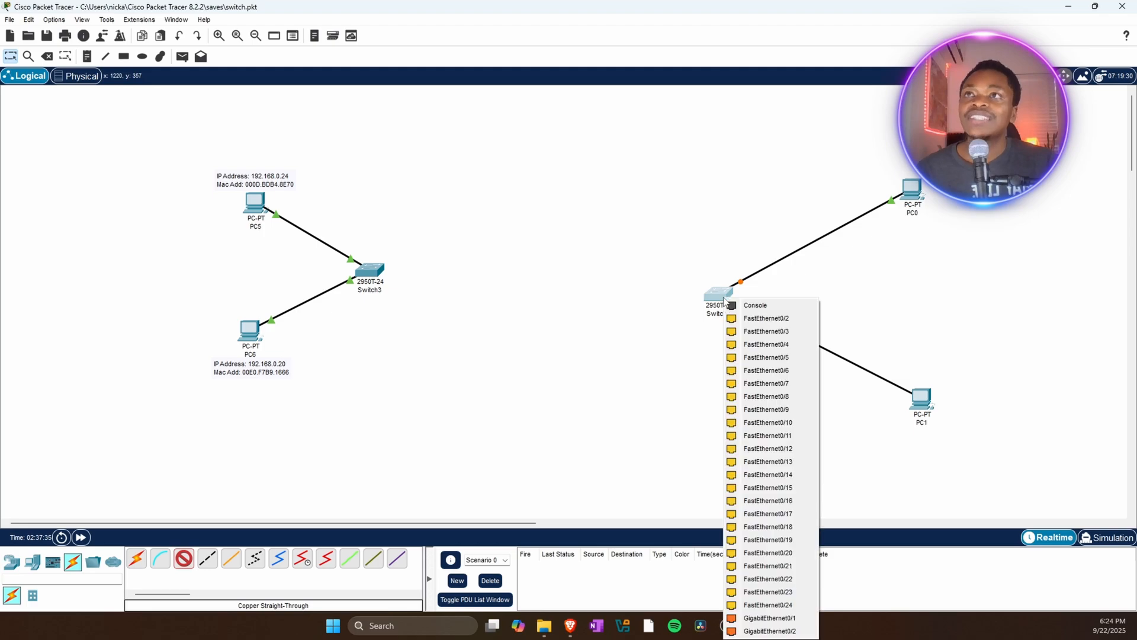
pyautogui.click(779, 322)
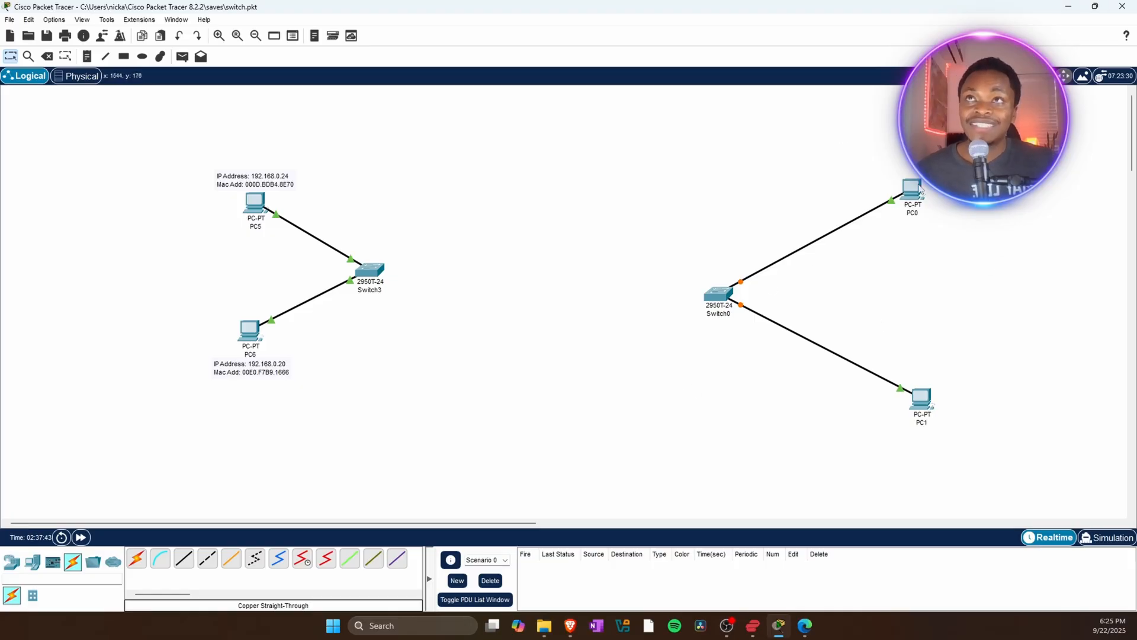
# Reposition PC0 and PC1 closer to the switch and open PC0's Desktop tab.
pyautogui.moveTo(911, 203); pyautogui.dragTo(906, 242)
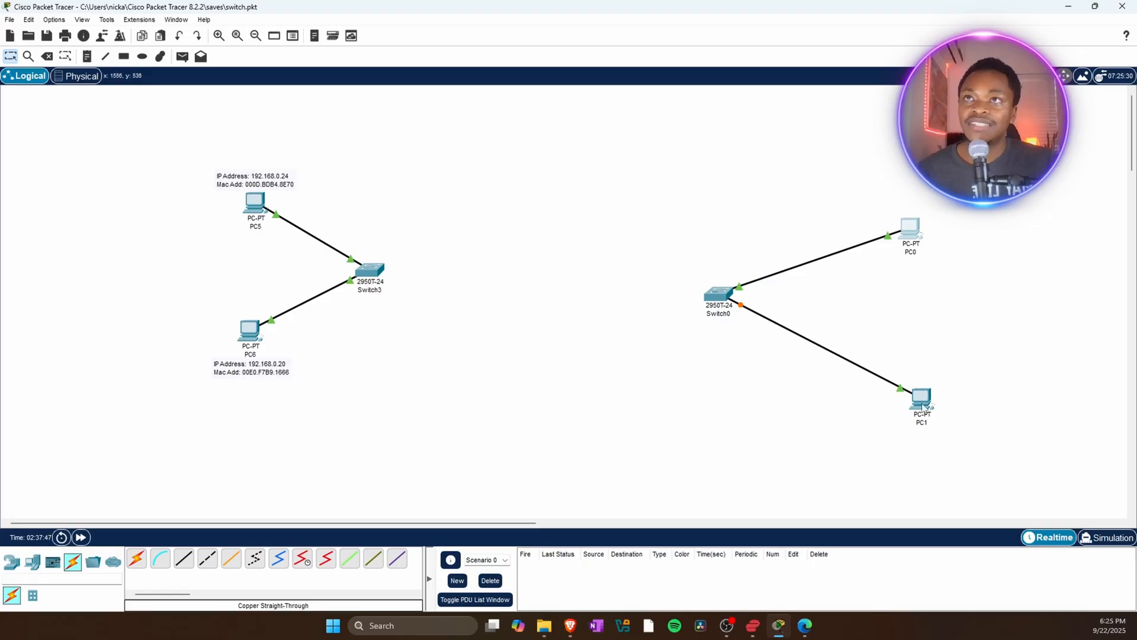
pyautogui.moveTo(921, 402)
pyautogui.mouseDown()
pyautogui.moveTo(905, 403)
pyautogui.moveTo(914, 401)
pyautogui.mouseUp()
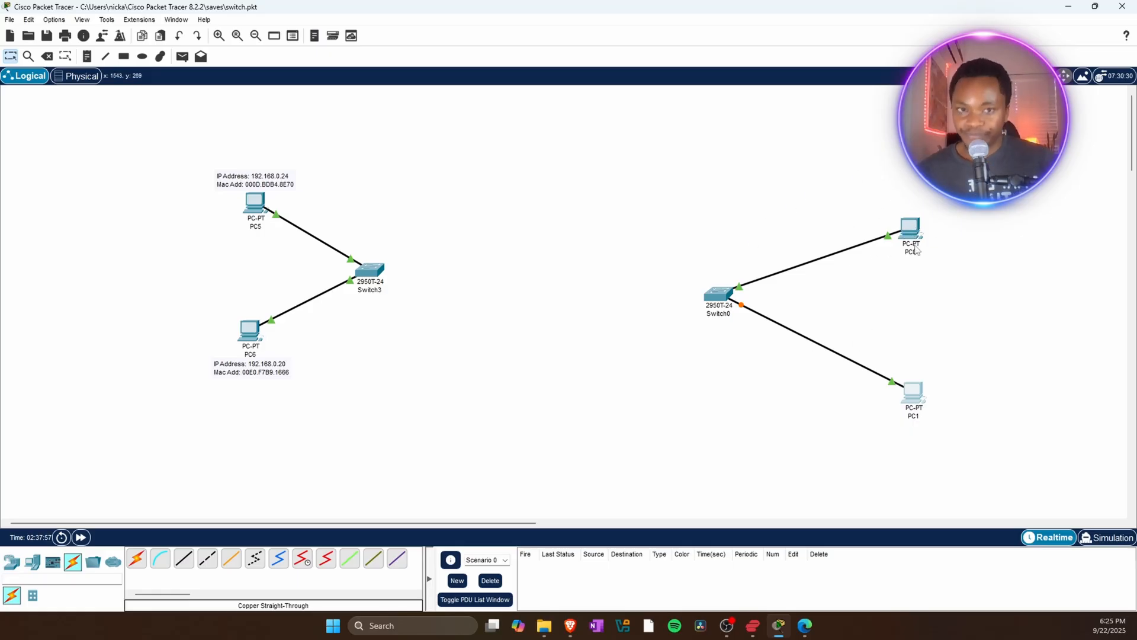
pyautogui.moveTo(905, 262)
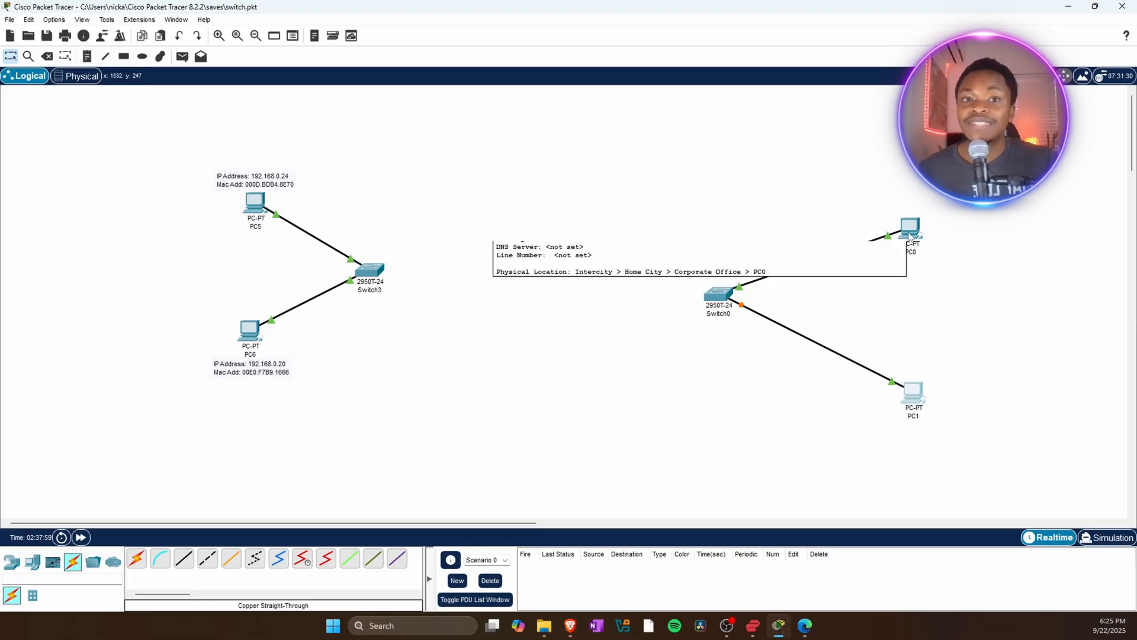
pyautogui.click(911, 236)
pyautogui.click(909, 235)
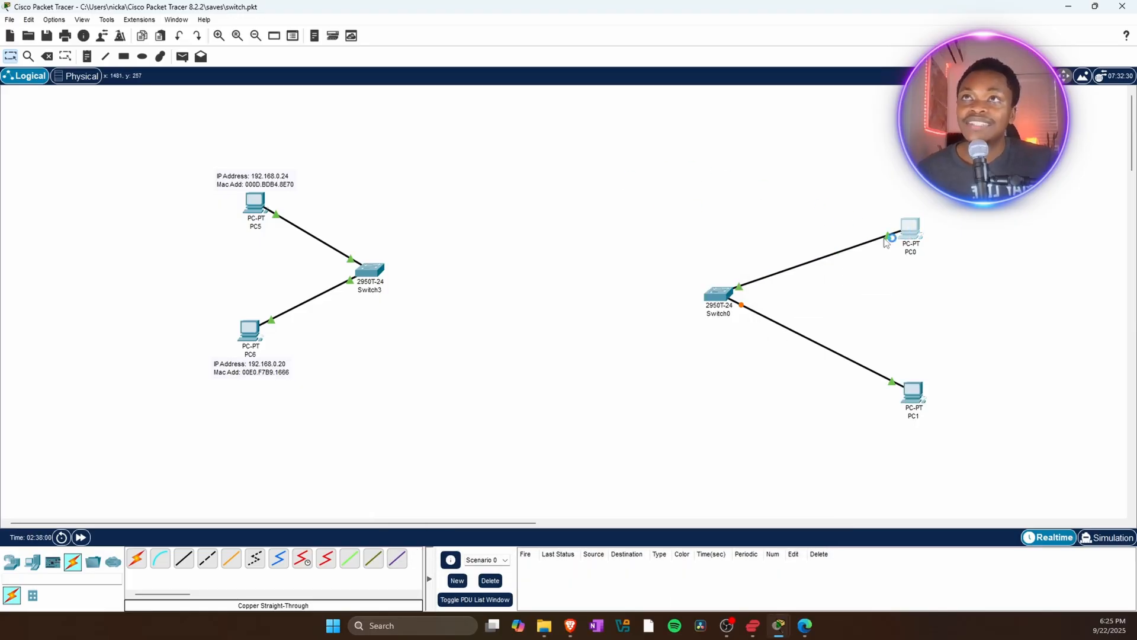
pyautogui.click(909, 236)
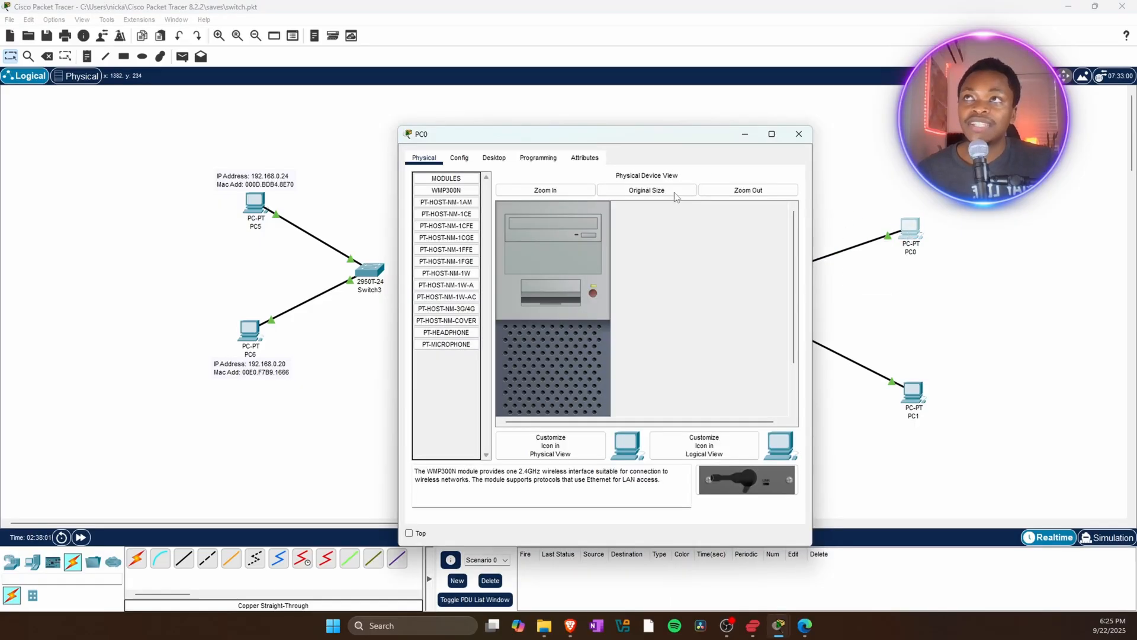
pyautogui.click(460, 157)
pyautogui.click(493, 158)
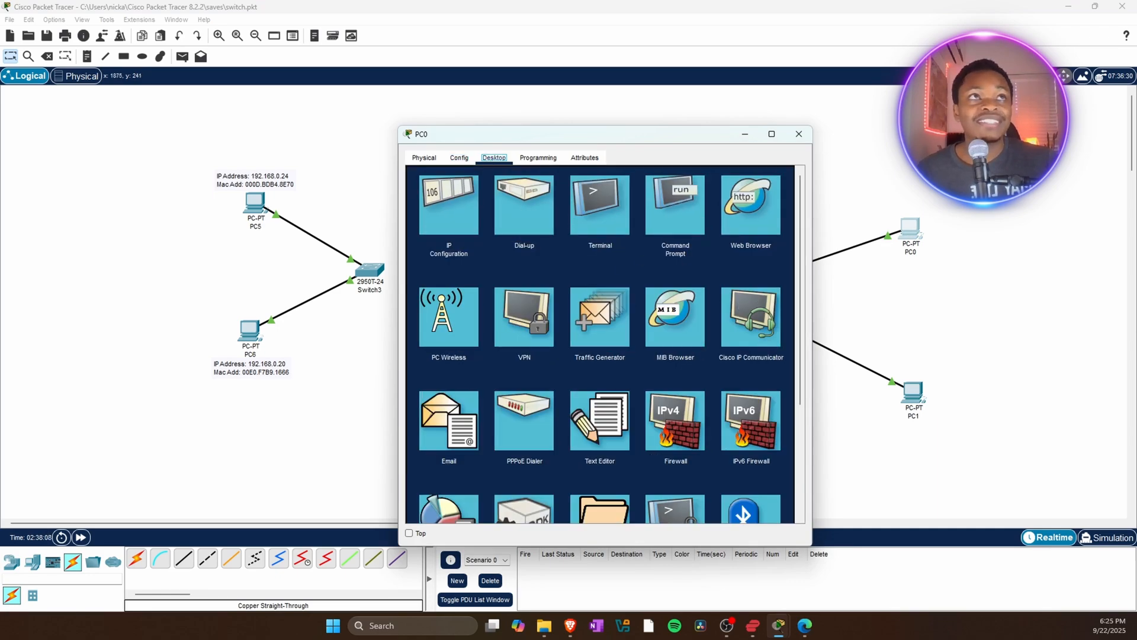
# Switch to the NETWORKING Google Doc and review the listed private IP address ranges.
pyautogui.hotkey('alt', 'Tab')
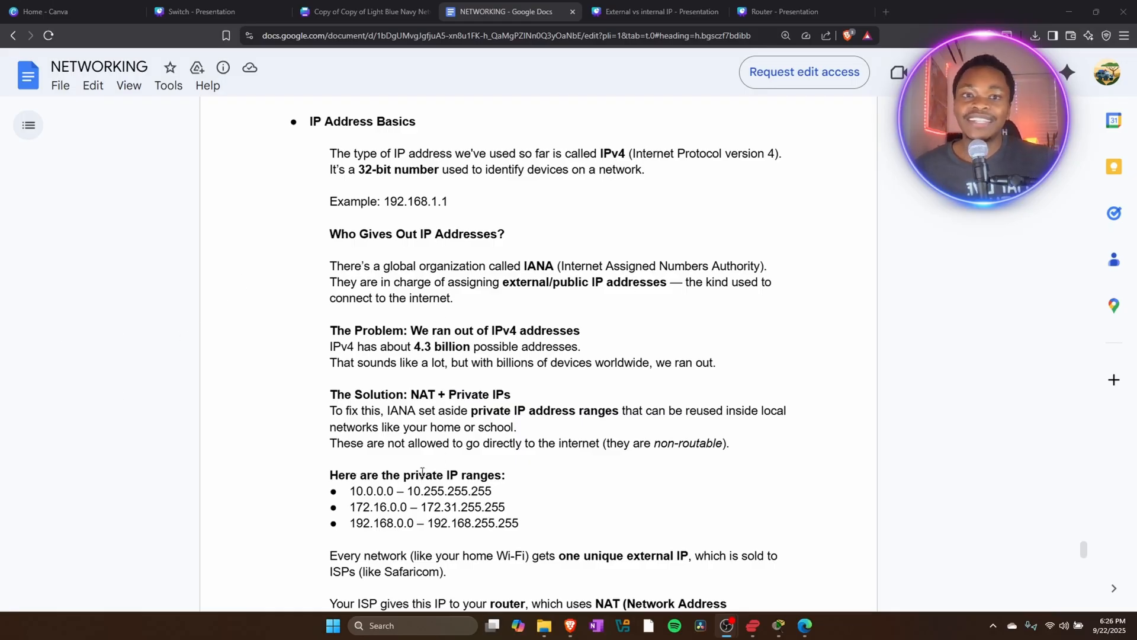
pyautogui.scroll(-1, 449, 473)
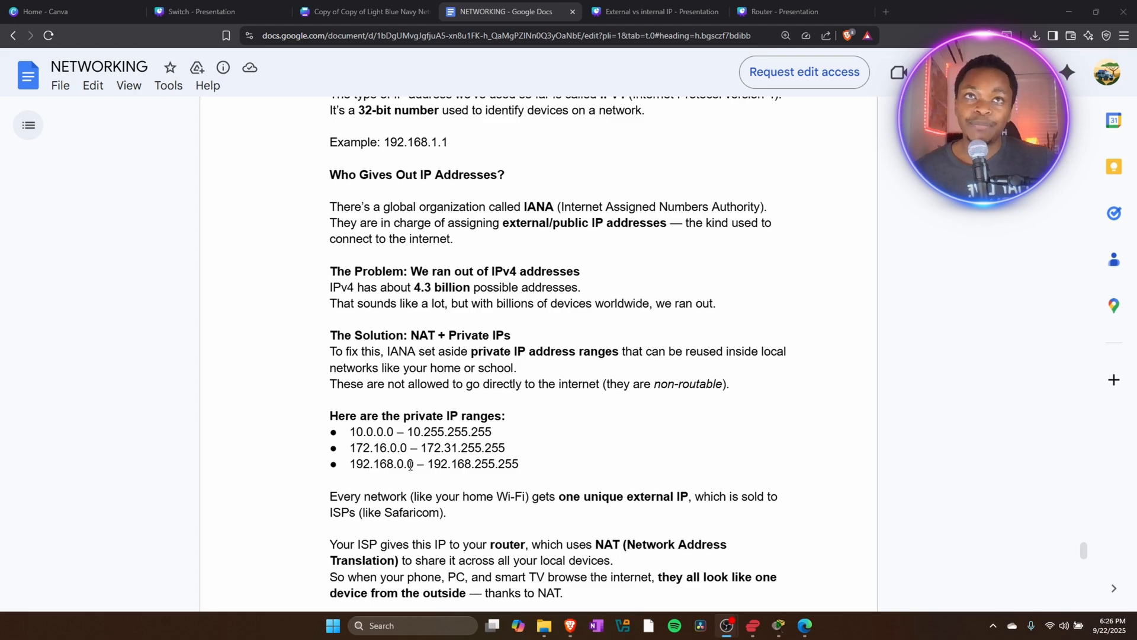
pyautogui.moveTo(349, 464); pyautogui.dragTo(402, 479)
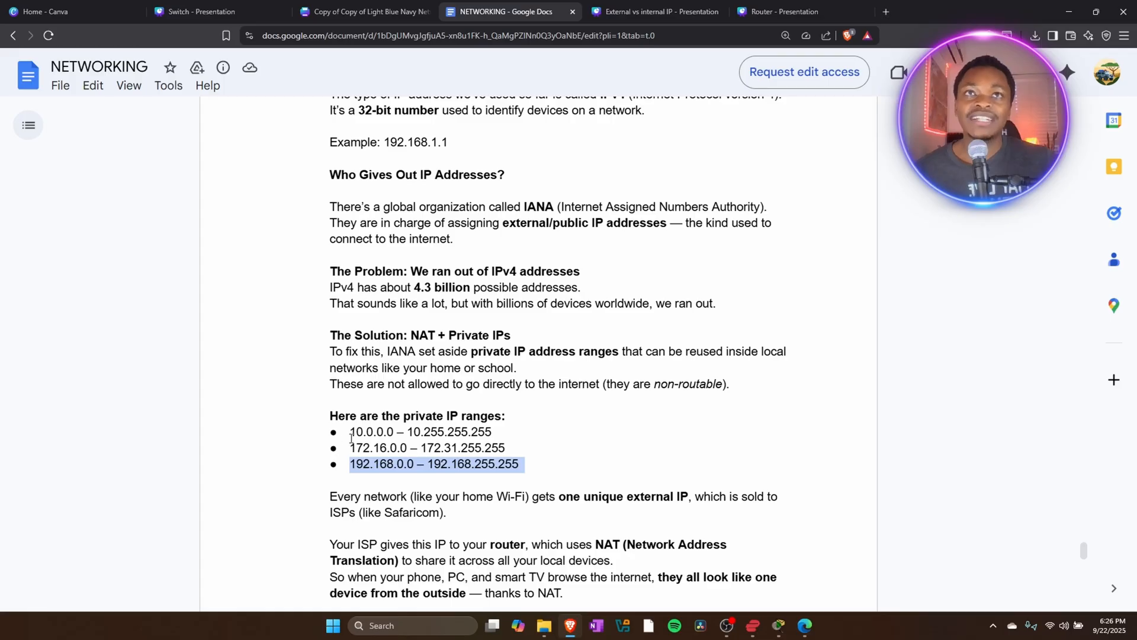
pyautogui.moveTo(349, 426); pyautogui.dragTo(508, 426)
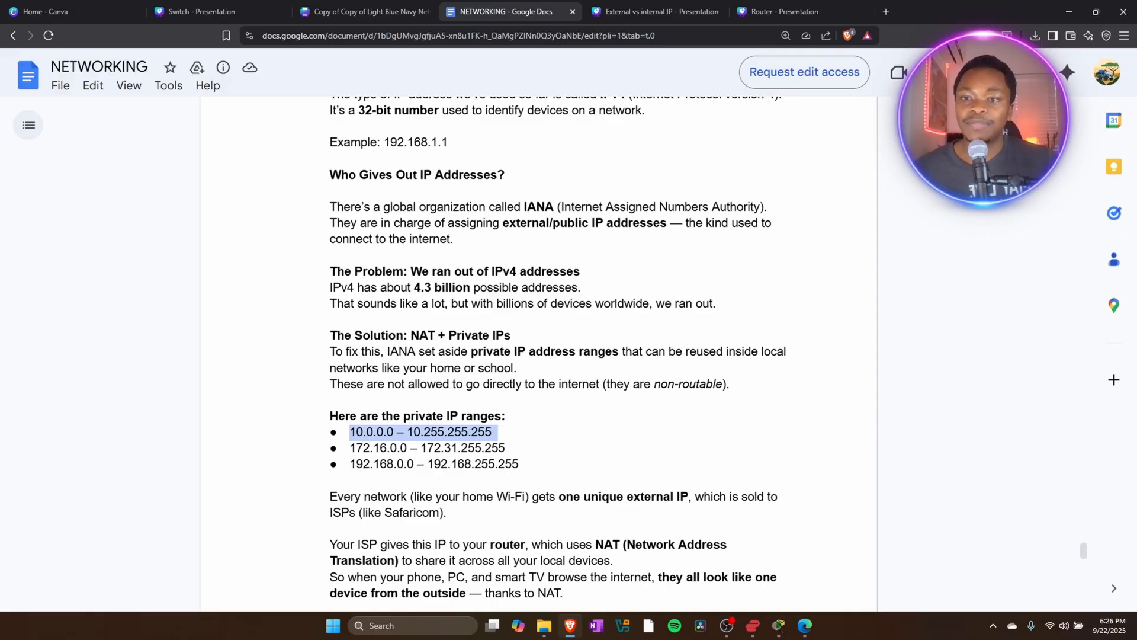
# Return to Packet Tracer and give PC0 the static IPv4 address 10.0.0.24 in its IP Configuration.
pyautogui.hotkey('alt', 'Tab')
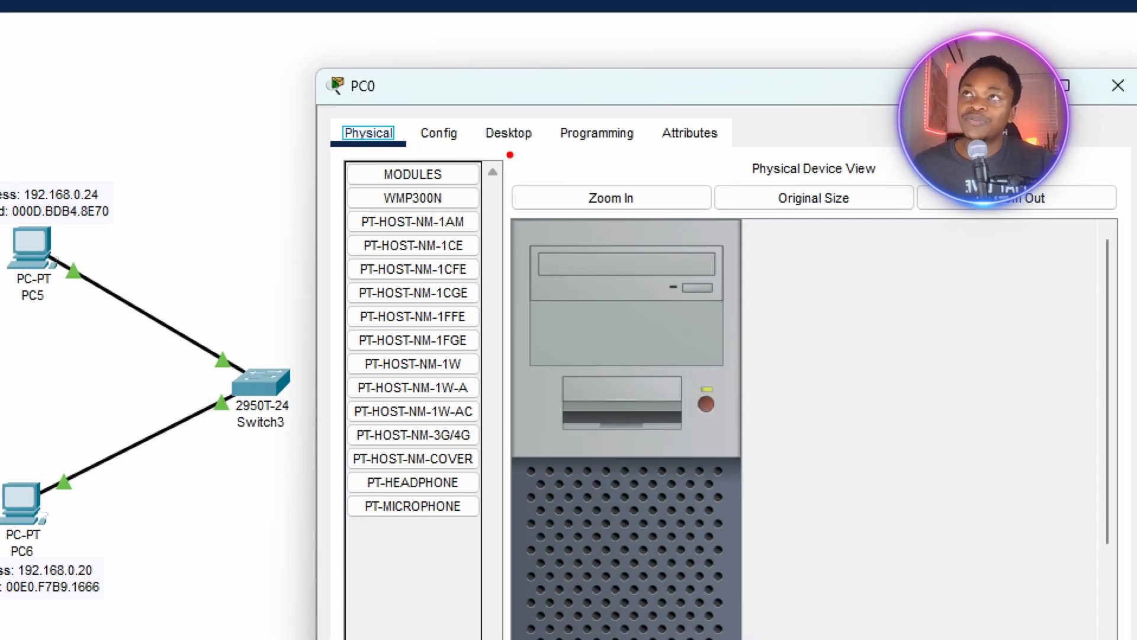
pyautogui.moveTo(473, 140); pyautogui.dragTo(547, 141)
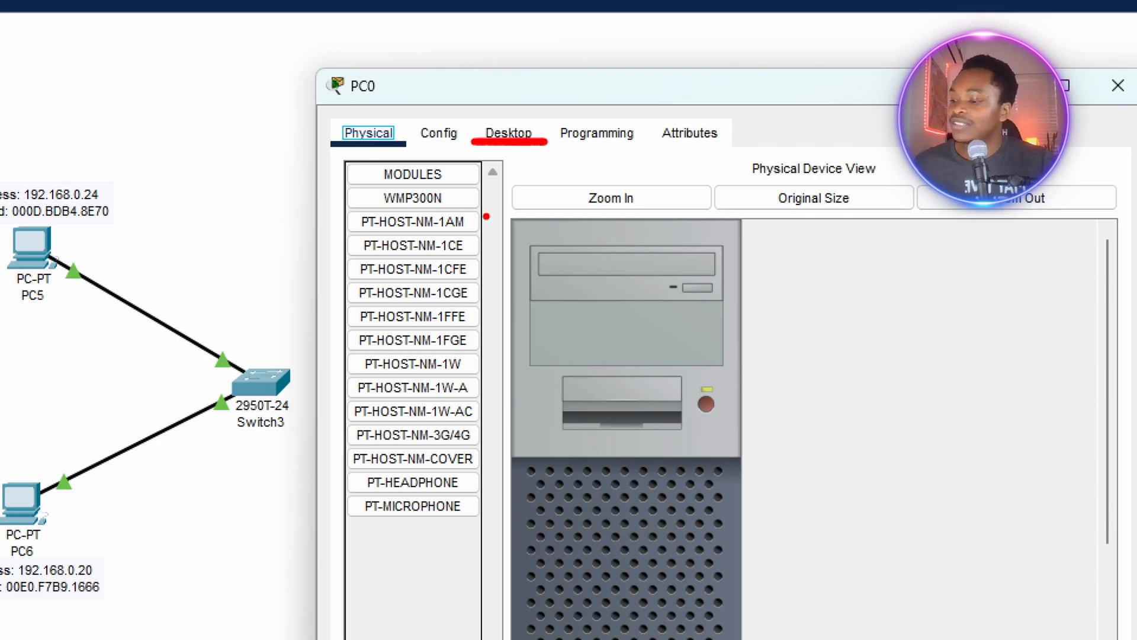
pyautogui.click(509, 133)
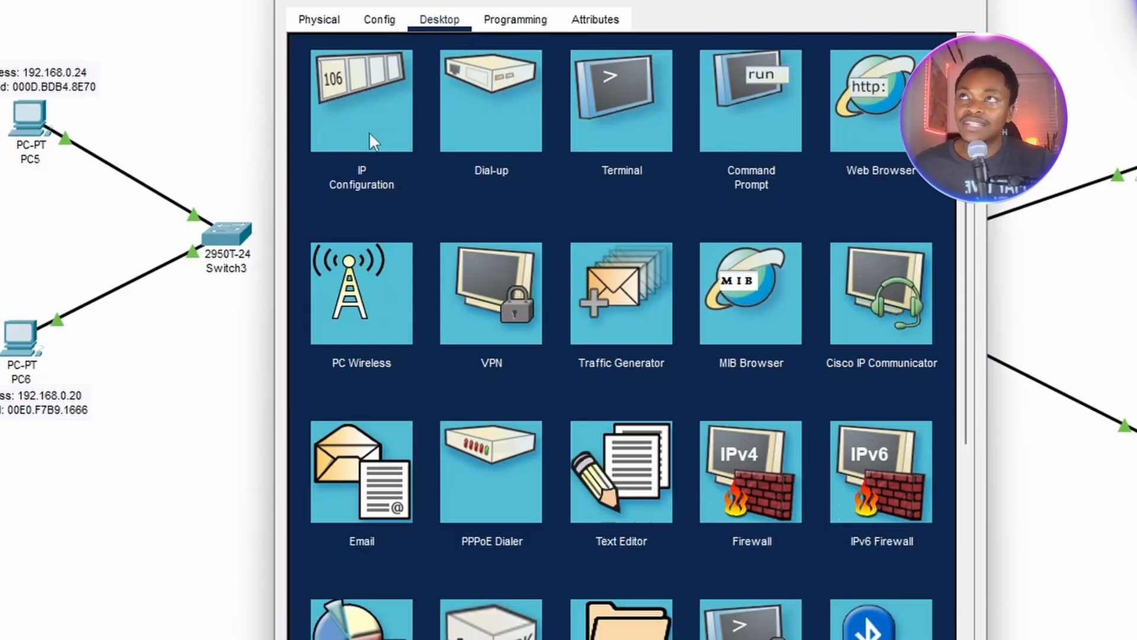
pyautogui.click(360, 119)
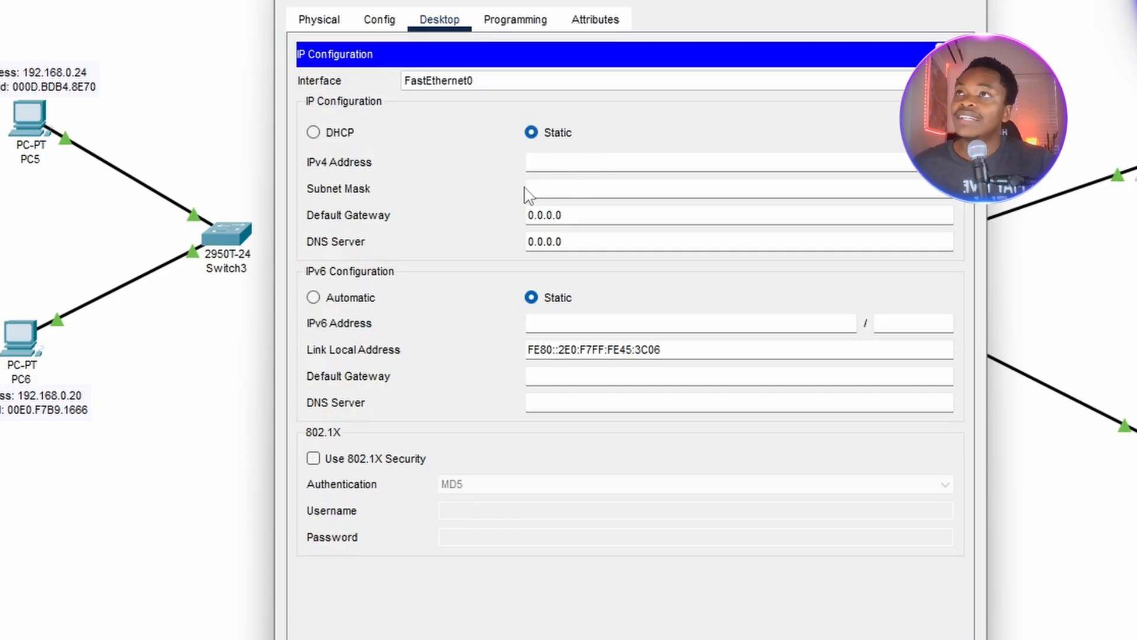
pyautogui.write('10')
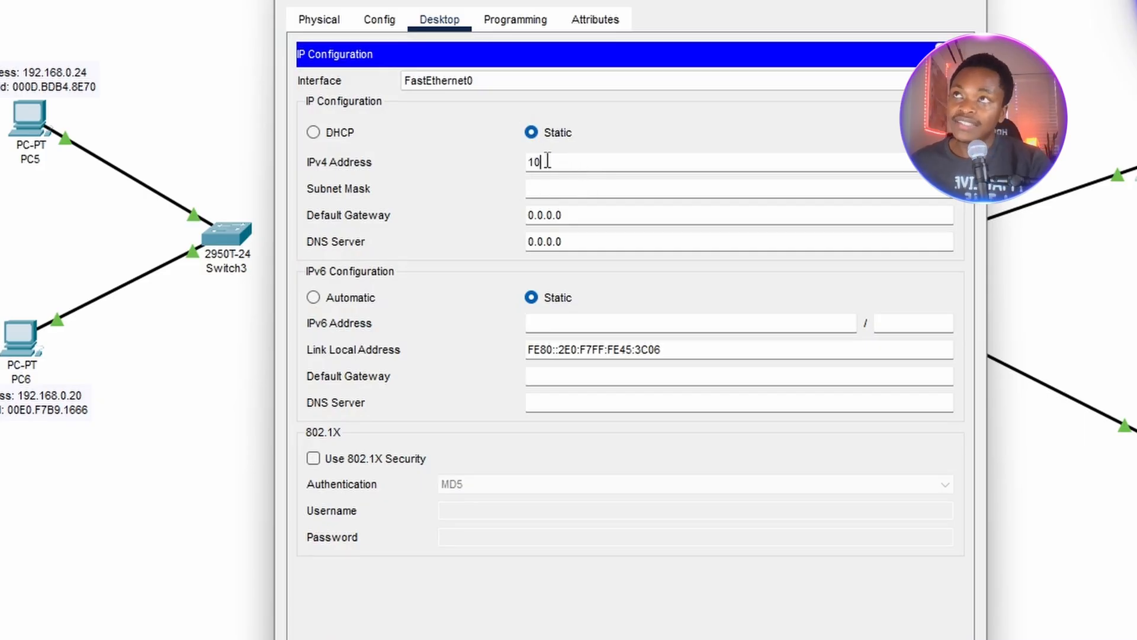
pyautogui.write('.0.0.0')
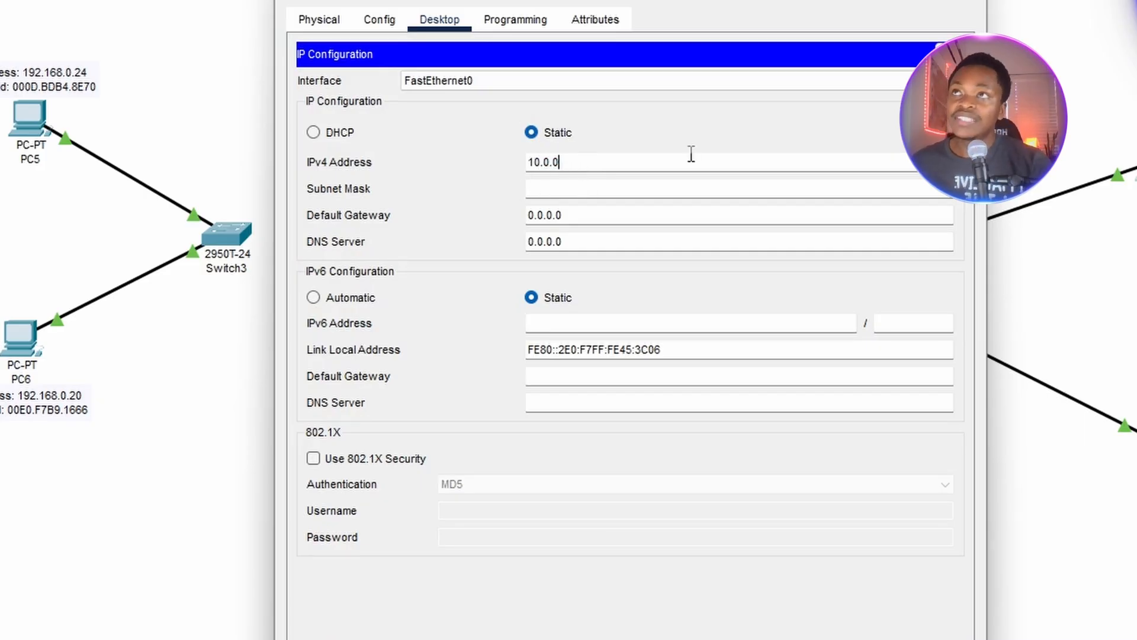
pyautogui.write('24')
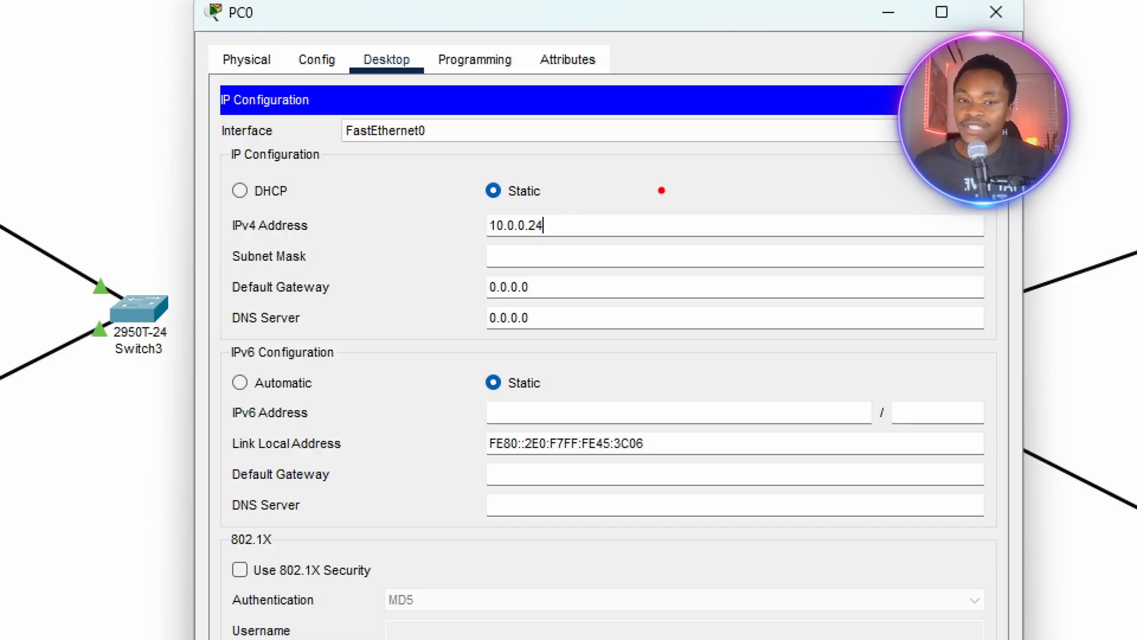
pyautogui.press('Escape')
pyautogui.click(585, 243)
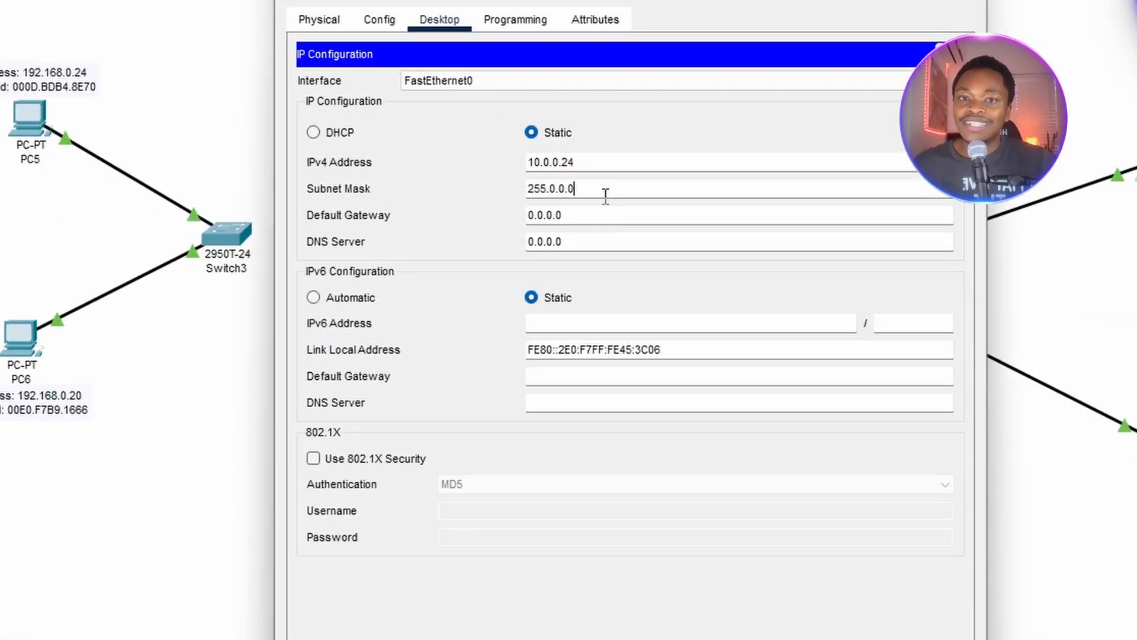
# Set PC0's subnet mask to 255.255.255.0 and close PC0's configuration window.
pyautogui.click(558, 183)
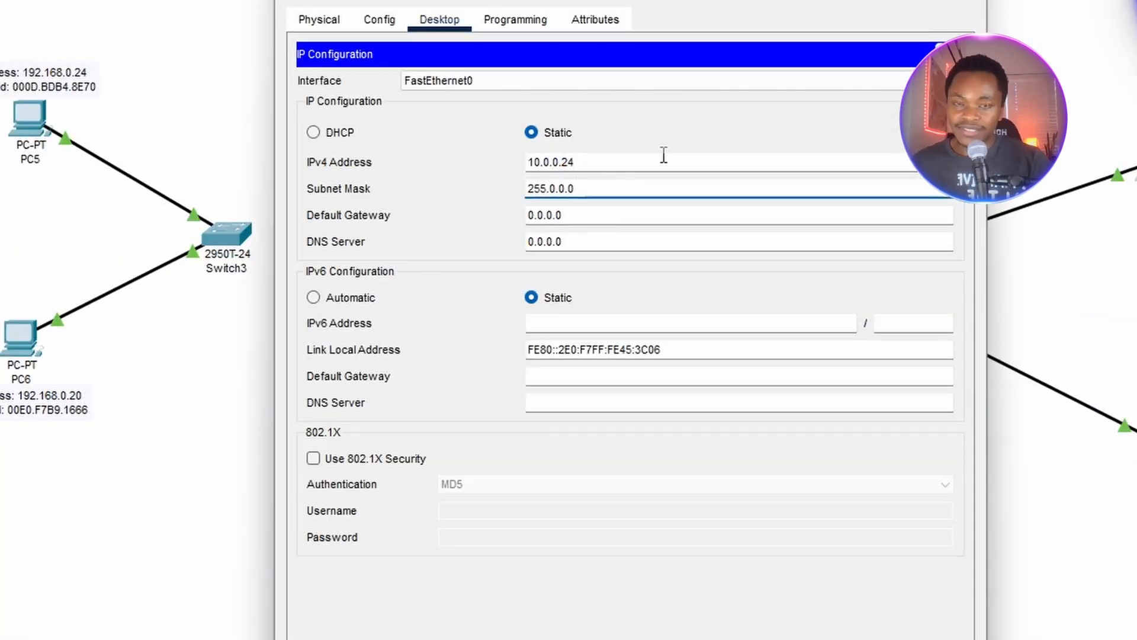
pyautogui.press('BackSpace')
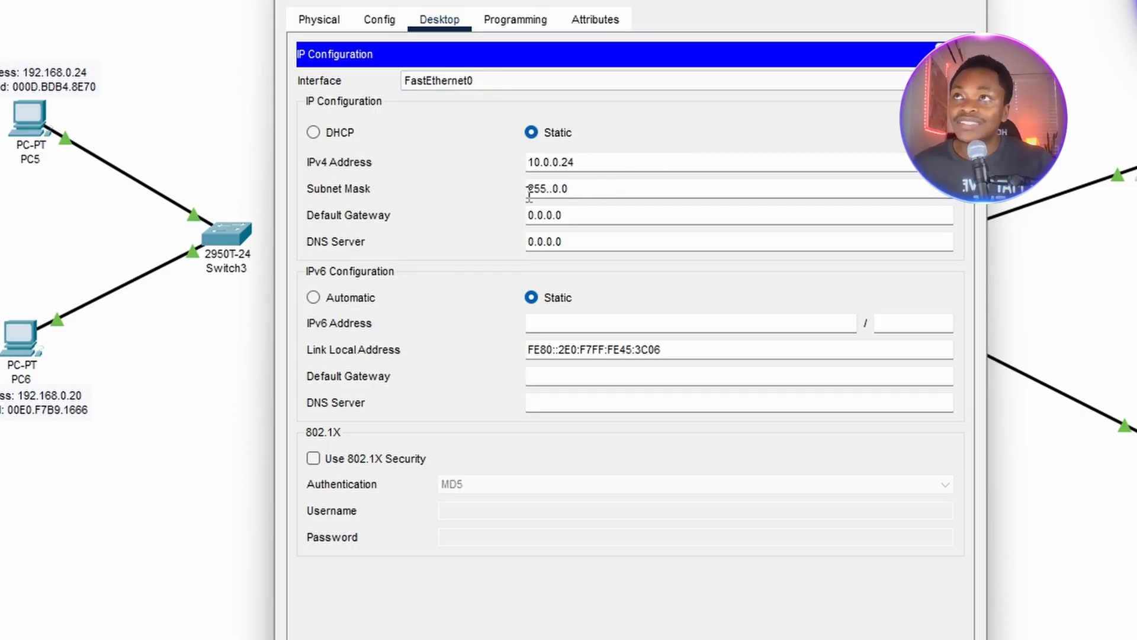
pyautogui.moveTo(568, 188); pyautogui.dragTo(551, 188)
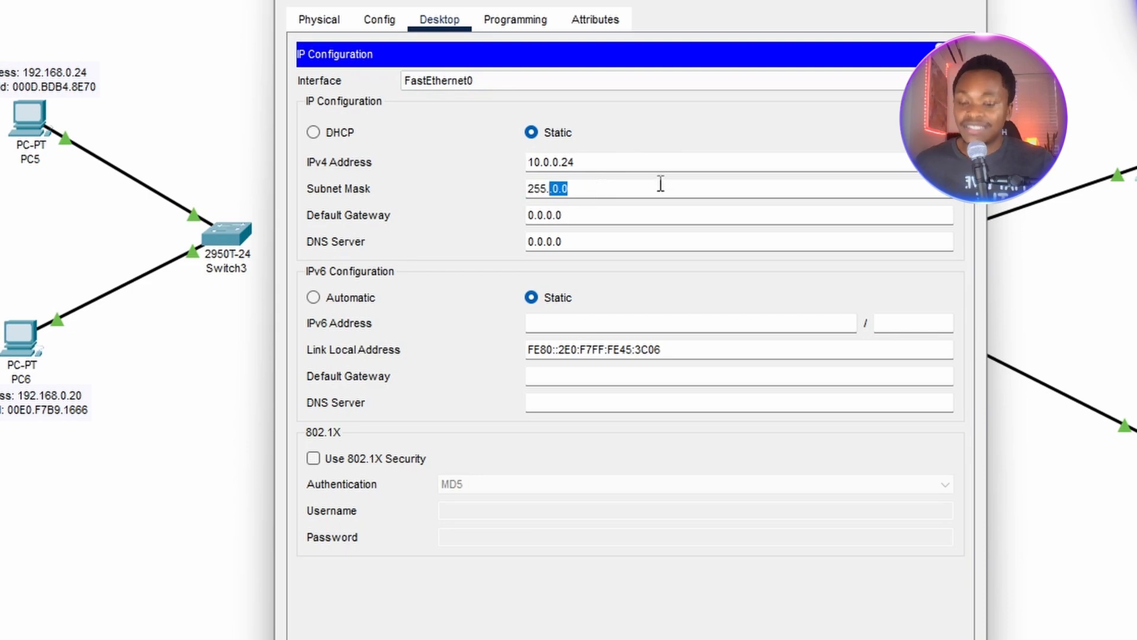
pyautogui.press('BackSpace')
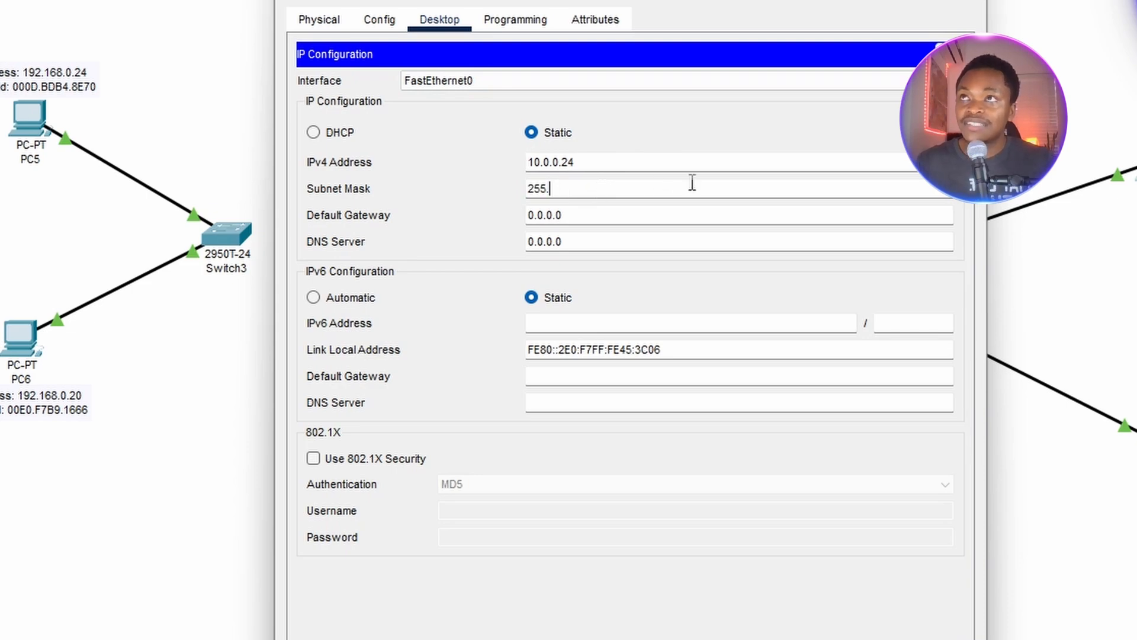
pyautogui.press('BackSpace')
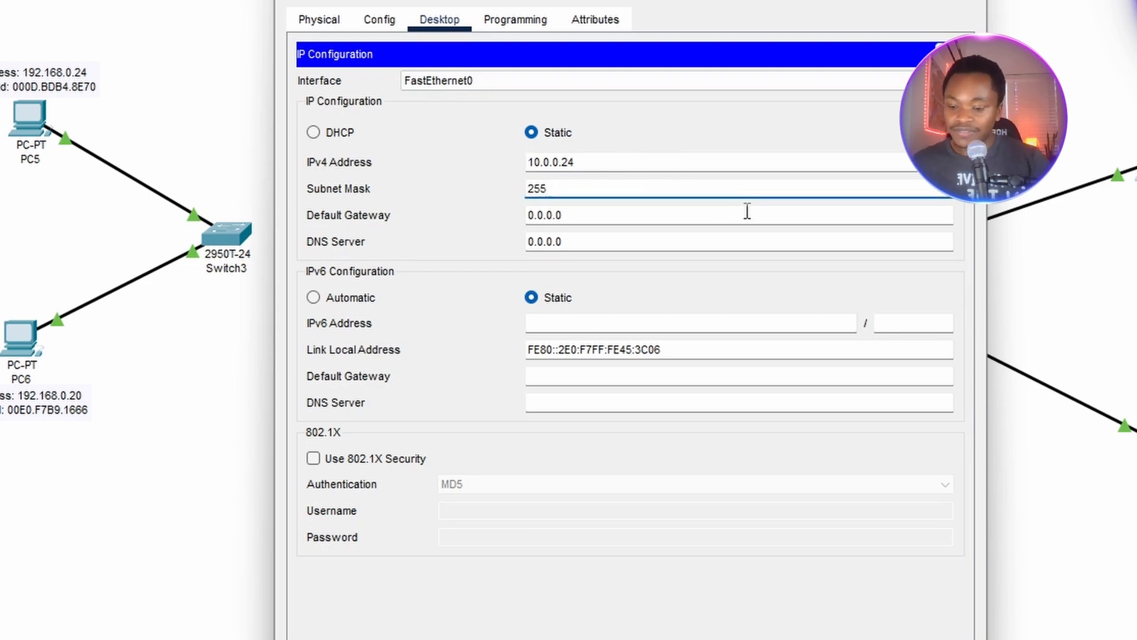
pyautogui.write('.255.255')
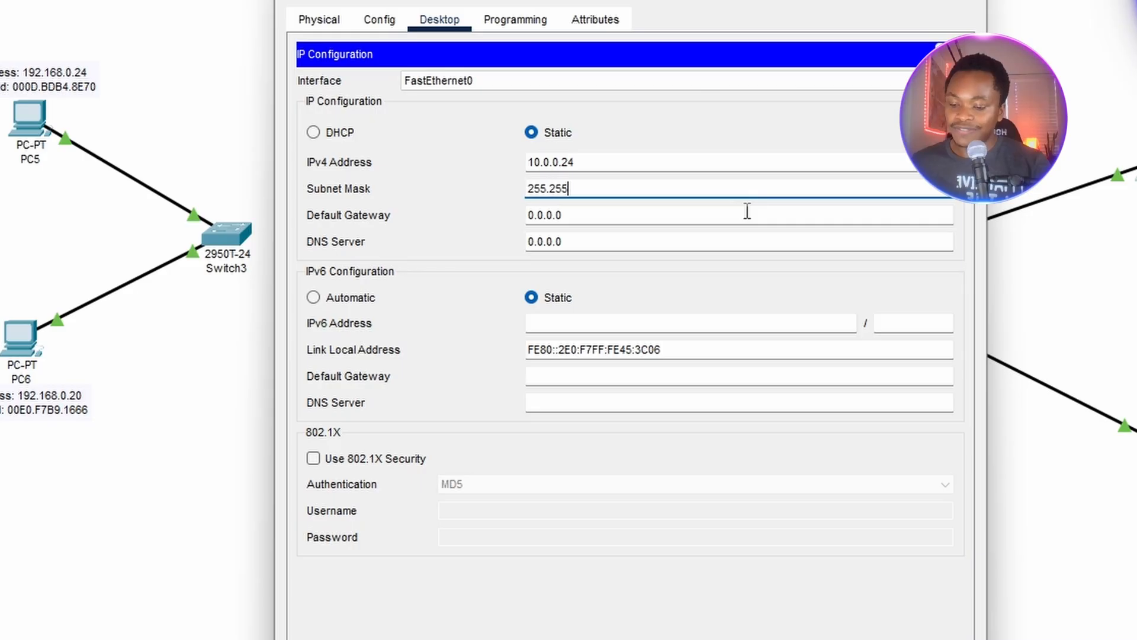
pyautogui.write('.0')
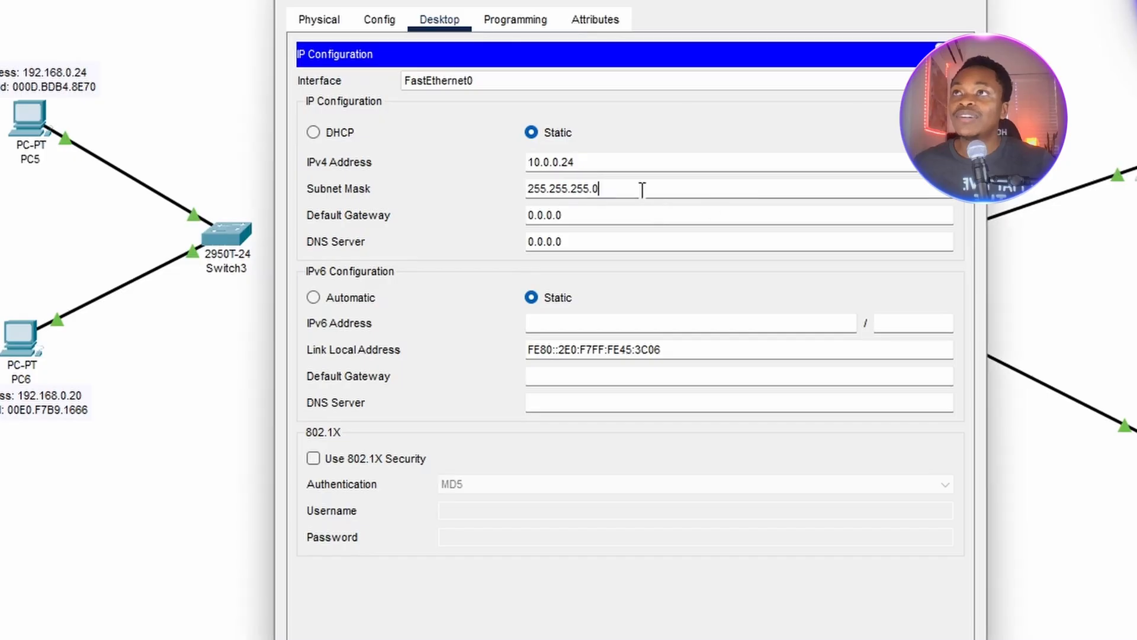
pyautogui.moveTo(596, 187); pyautogui.dragTo(513, 201)
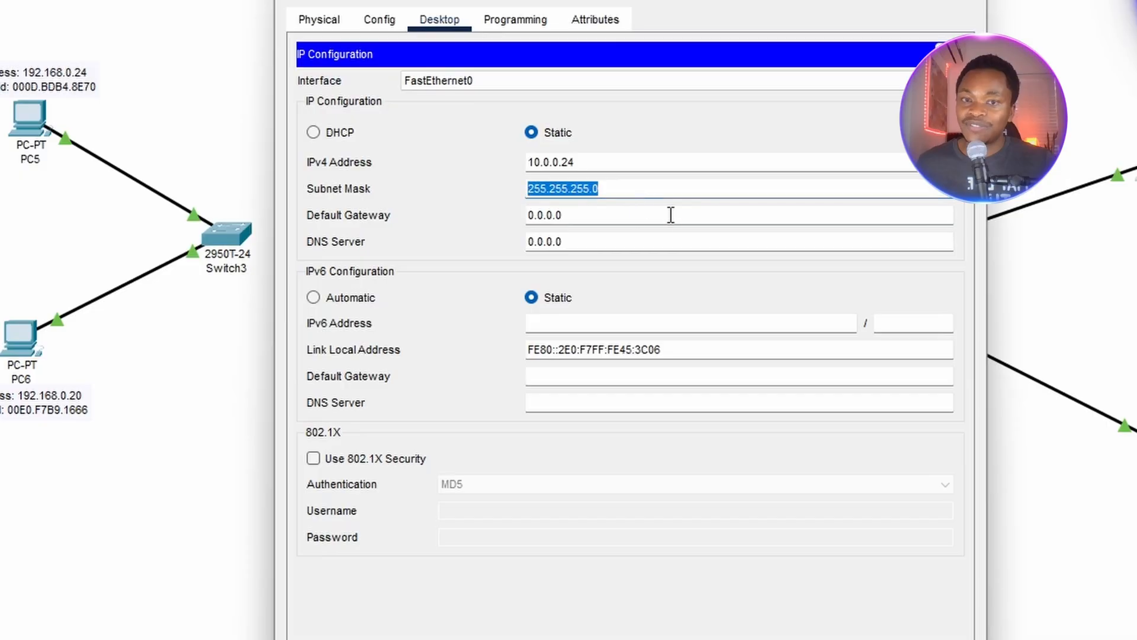
pyautogui.moveTo(642, 189); pyautogui.dragTo(445, 195)
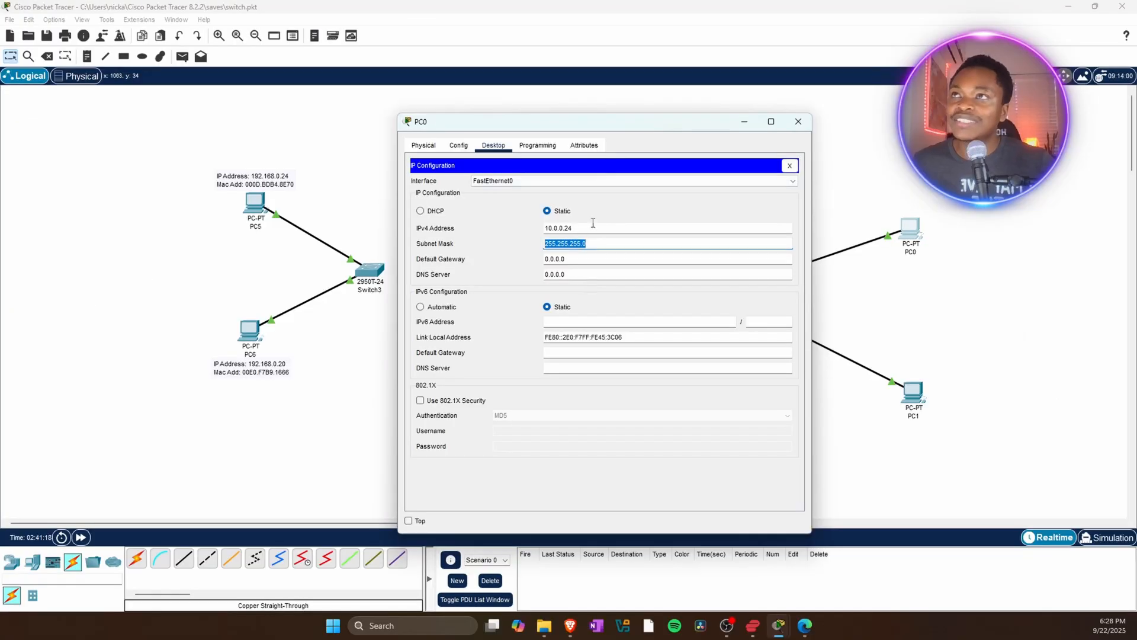
pyautogui.click(792, 167)
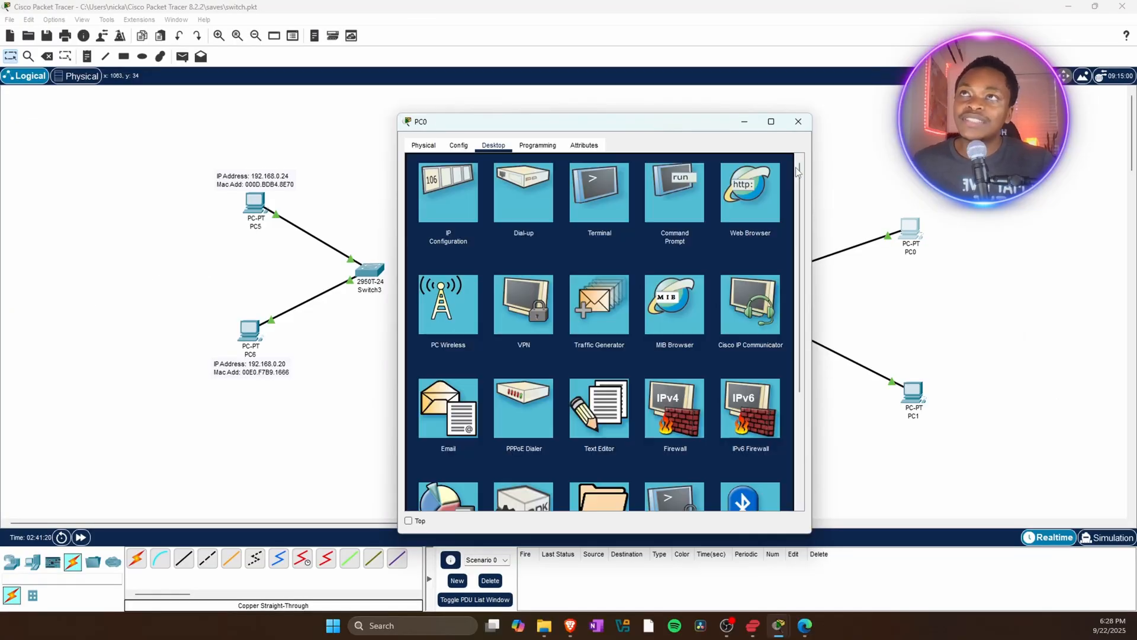
pyautogui.click(797, 121)
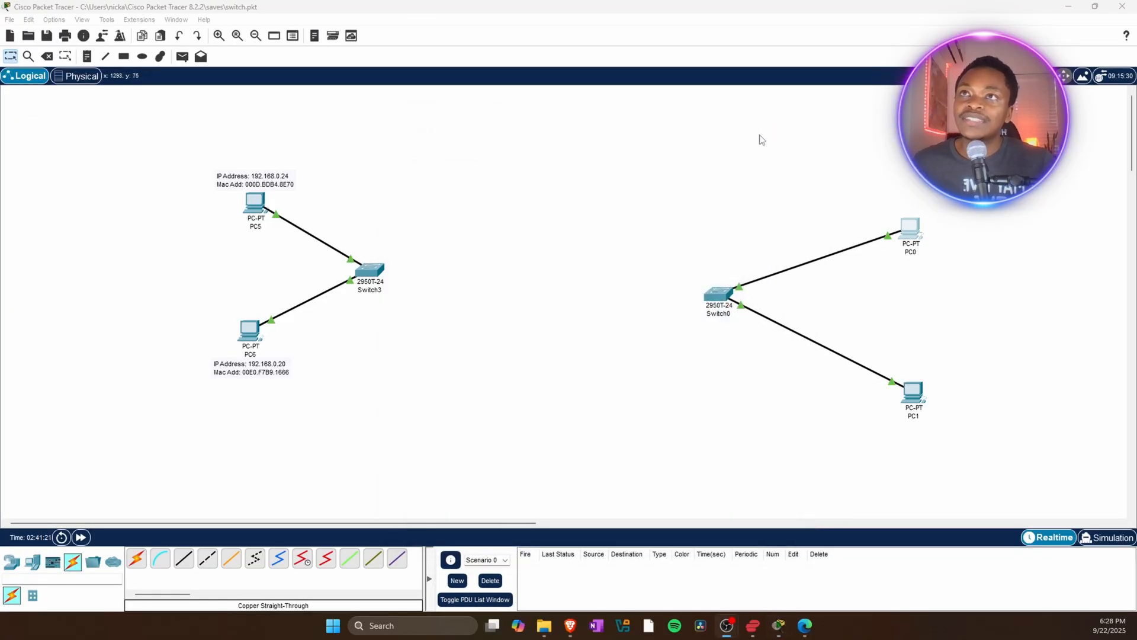
# Open PC1's IP Configuration and set its static IPv4 address to 10.0.0.20.
pyautogui.click(913, 393)
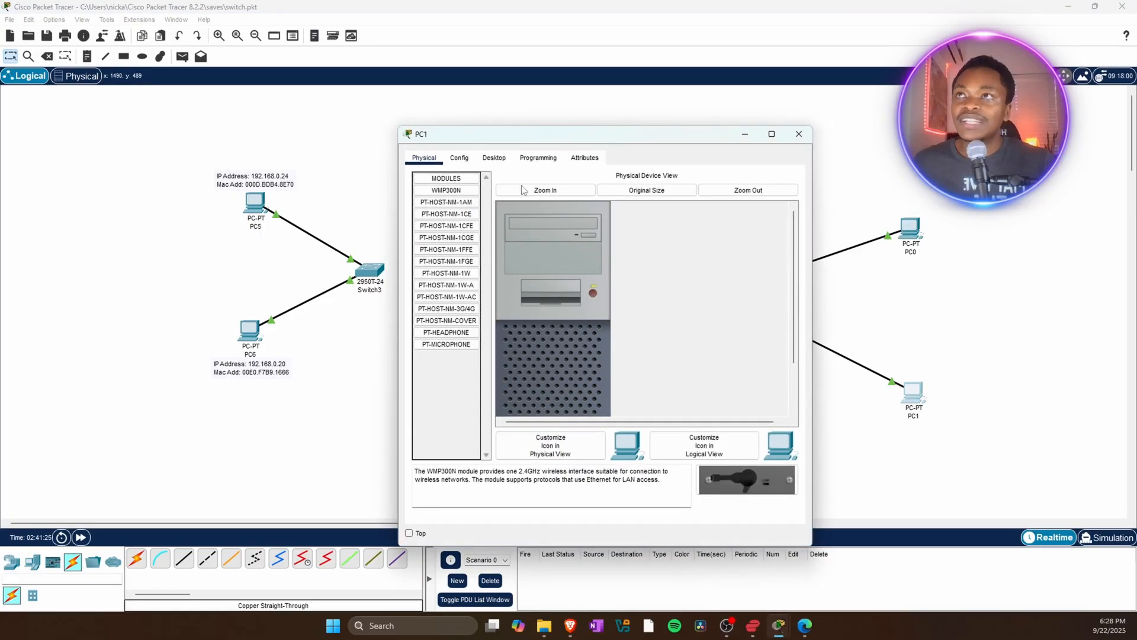
pyautogui.click(494, 158)
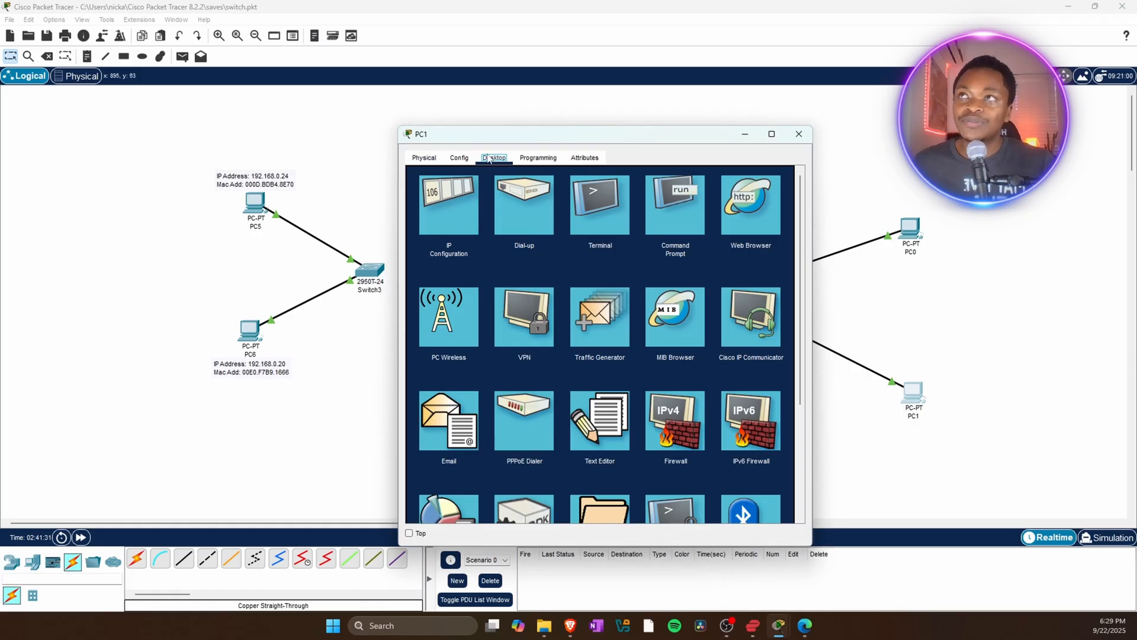
pyautogui.click(453, 217)
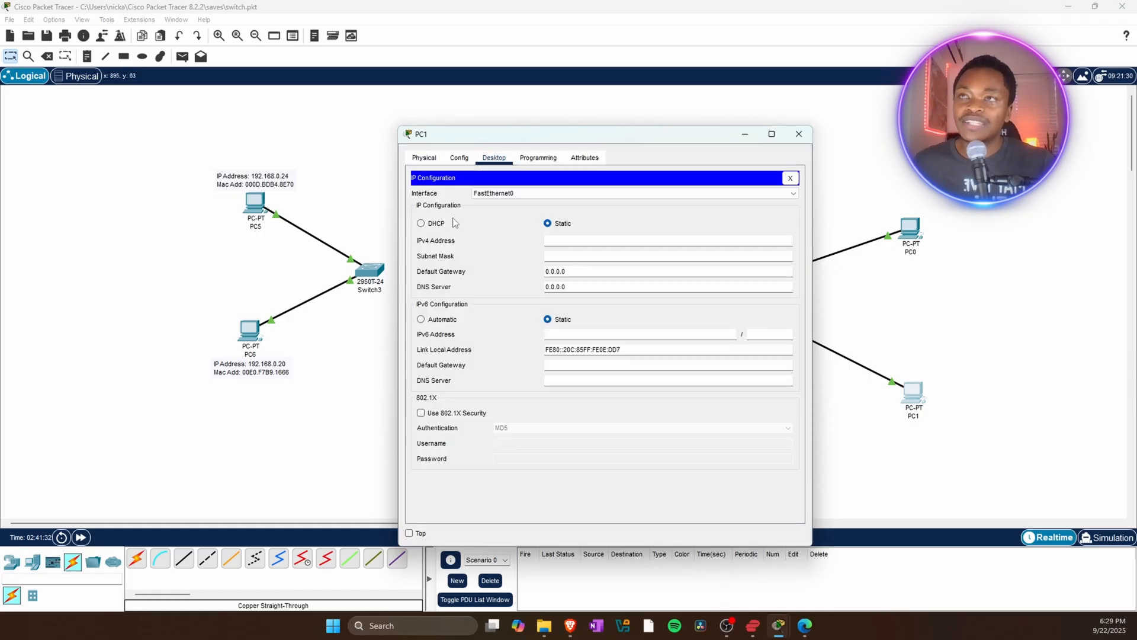
pyautogui.click(561, 241)
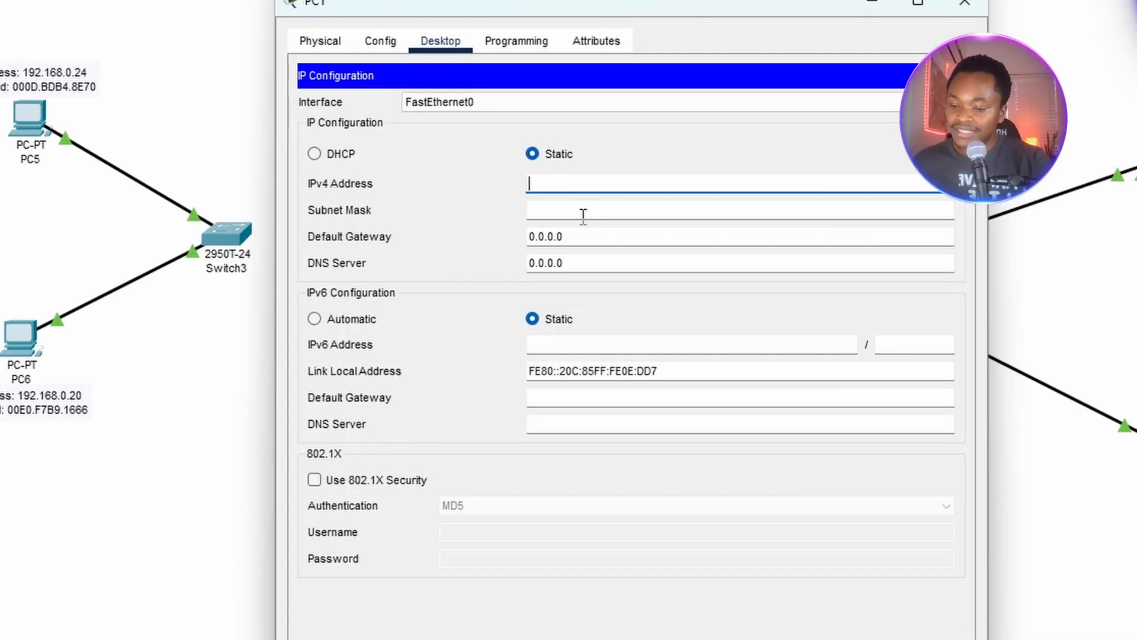
pyautogui.write('10.0.0.')
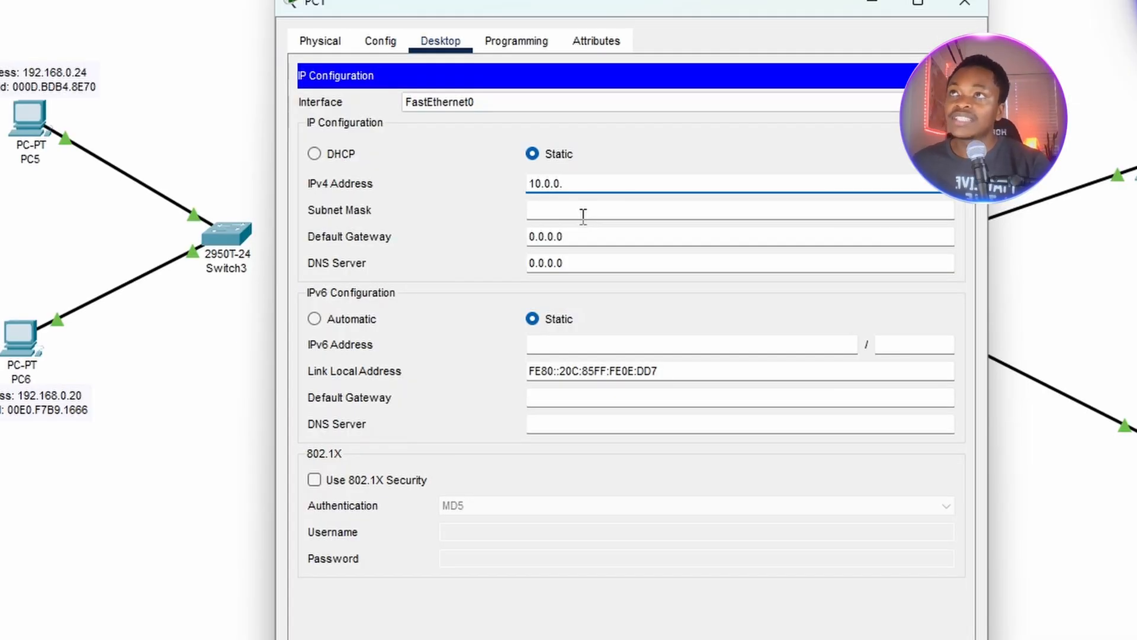
pyautogui.write('20')
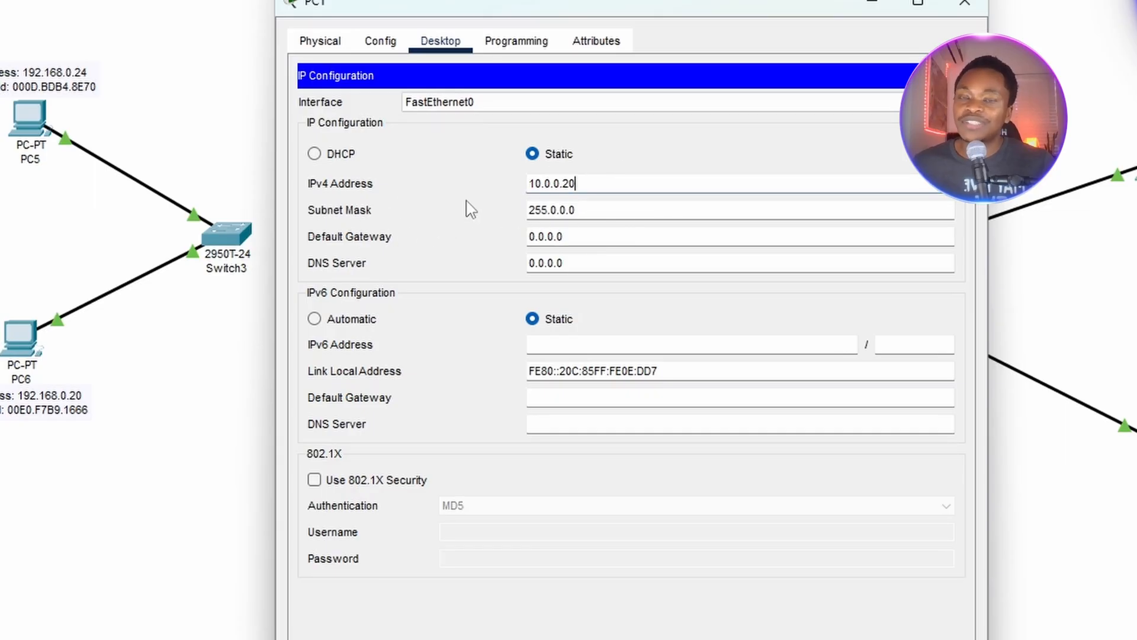
# Set PC1's subnet mask to 255.255.255.0 and close PC1's configuration window.
pyautogui.press('Tab')
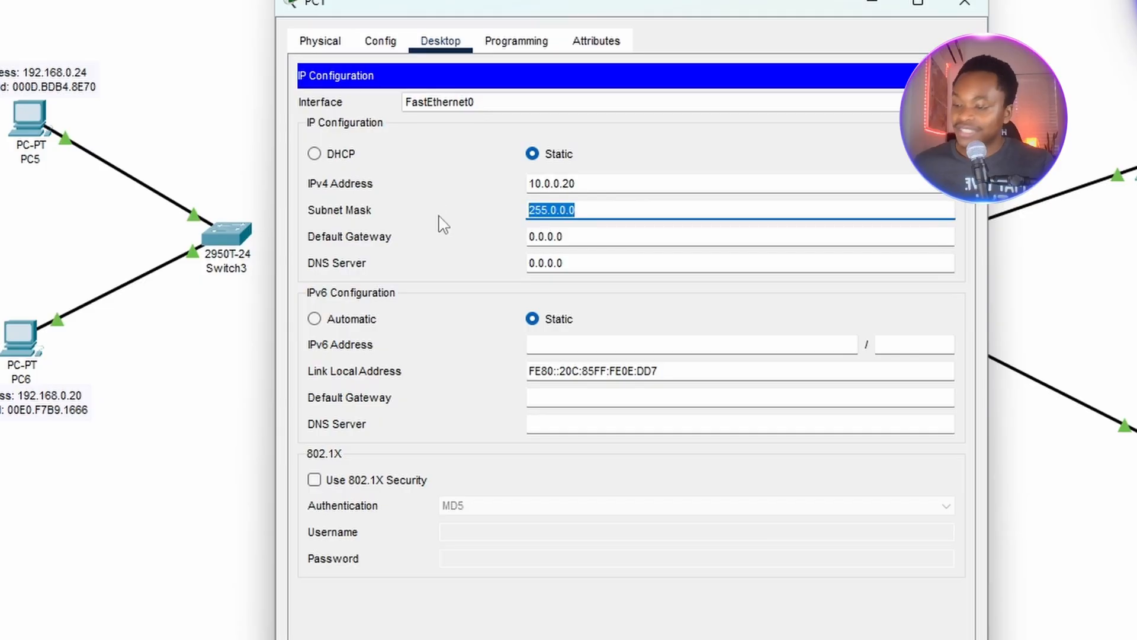
pyautogui.press('BackSpace')
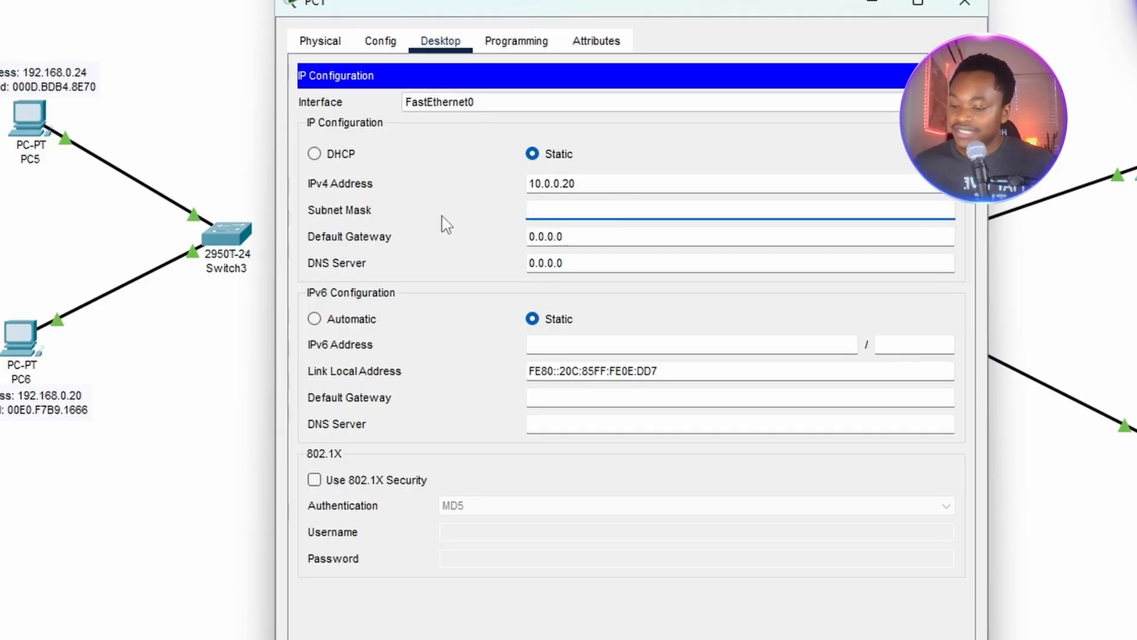
pyautogui.write('255.255.255.0')
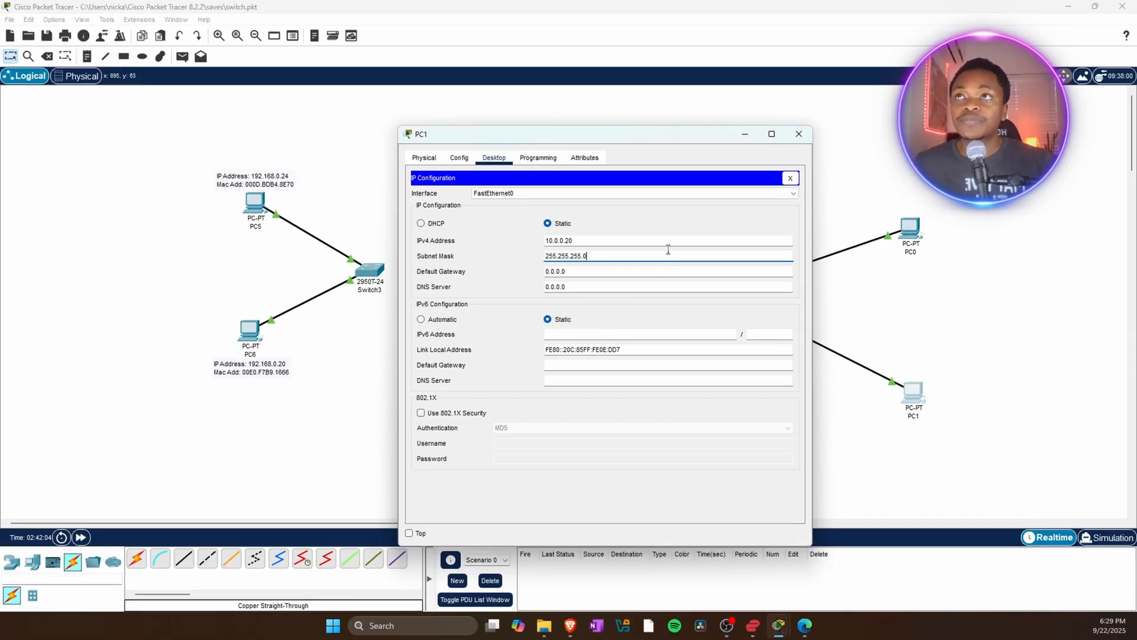
pyautogui.click(799, 134)
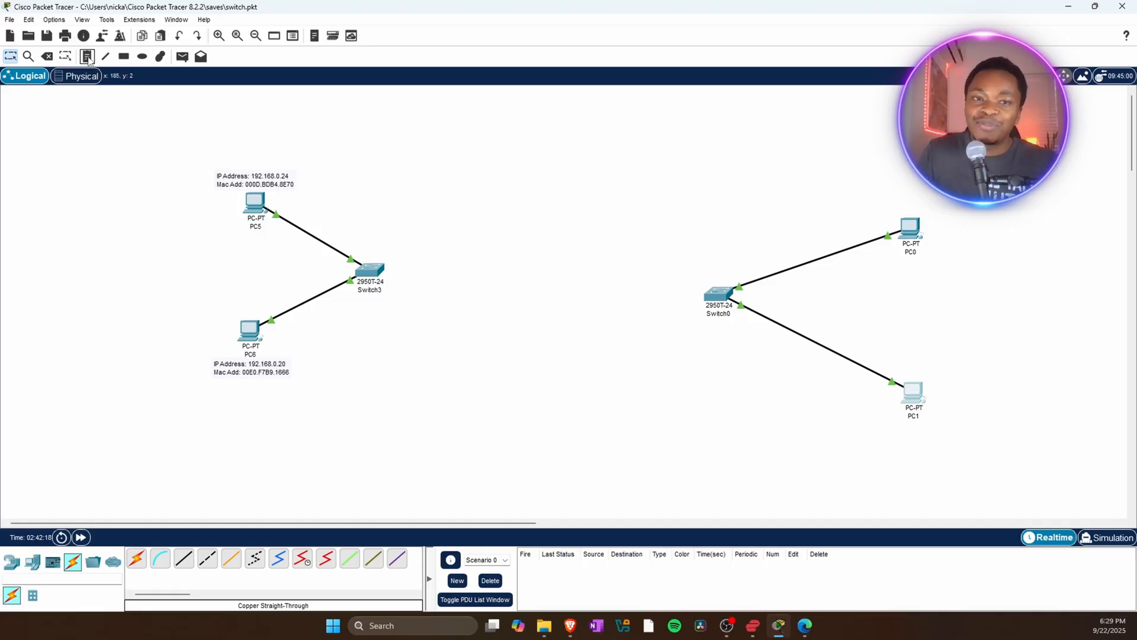
# Add notes labelling PC0 with "IP Address: 10.0.0.24" and PC1 with "IP Address: 10.0.0.20".
pyautogui.click(88, 61)
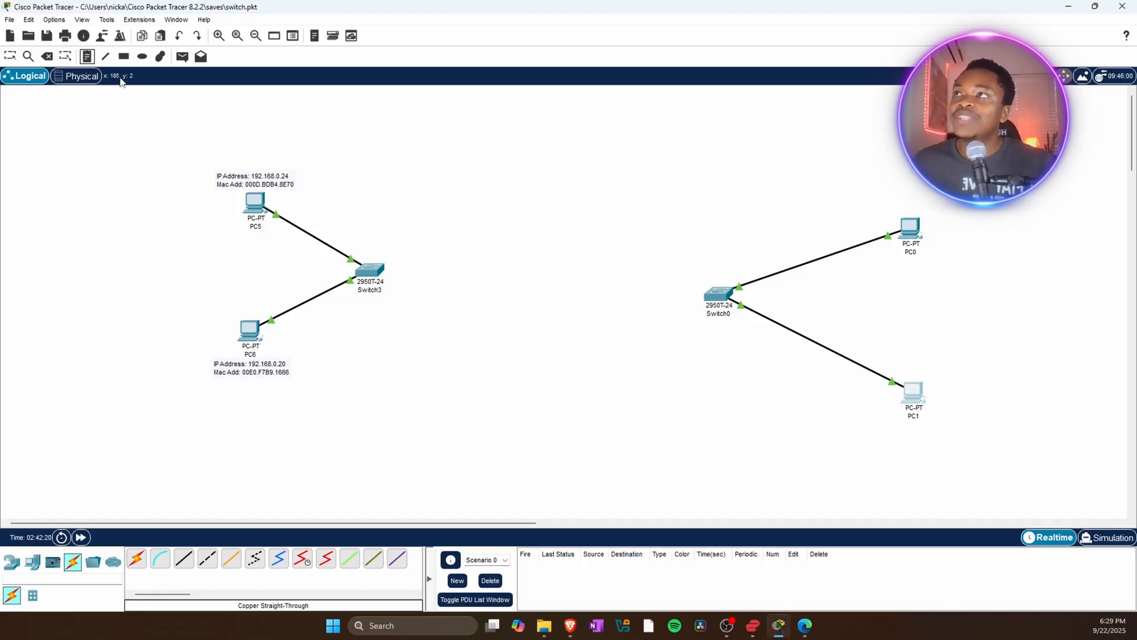
pyautogui.click(895, 198)
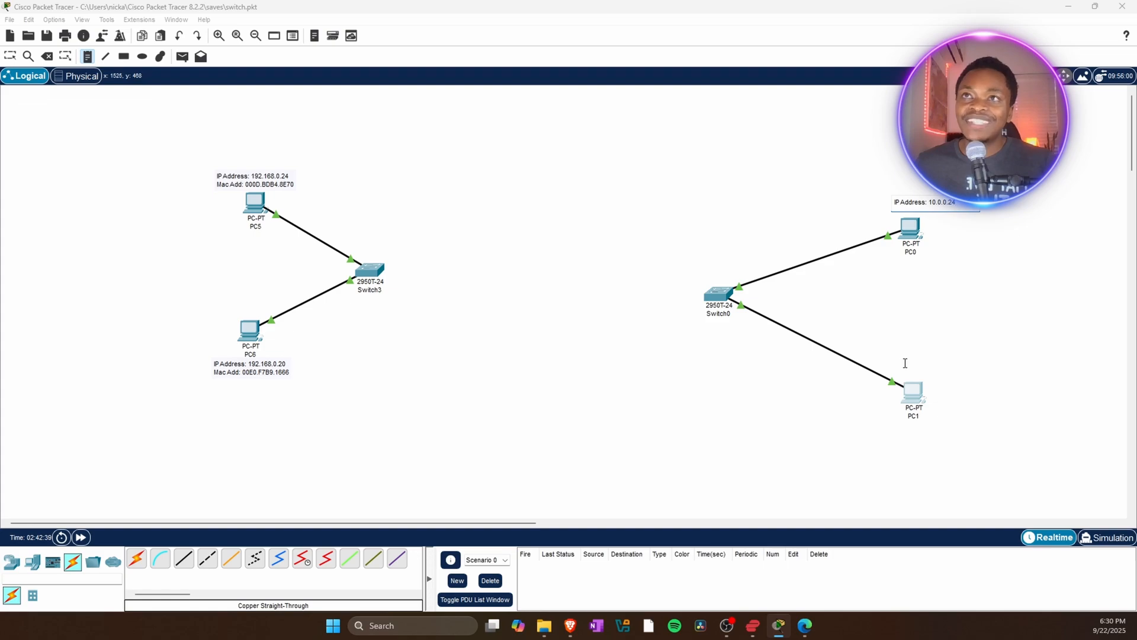
pyautogui.click(905, 362)
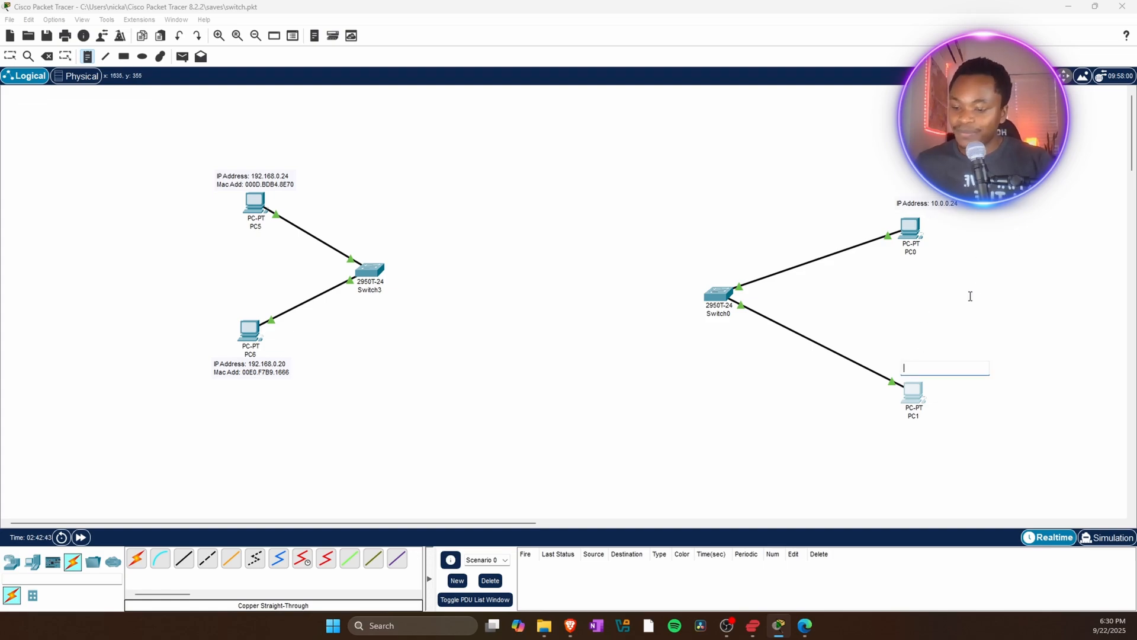
pyautogui.write('I')
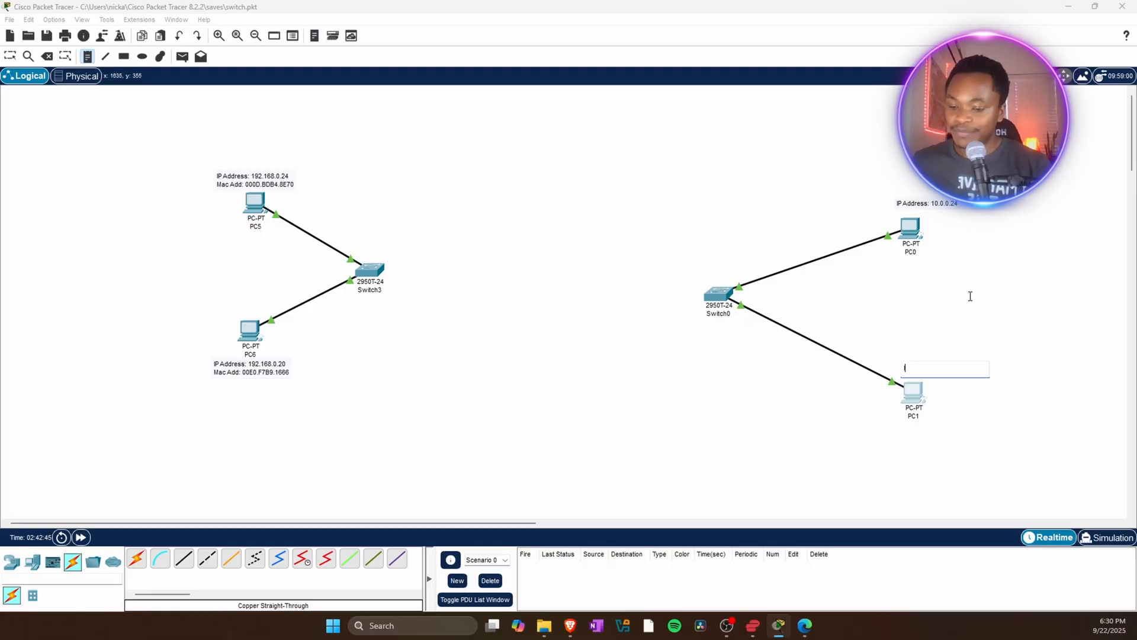
pyautogui.write('P Address:')
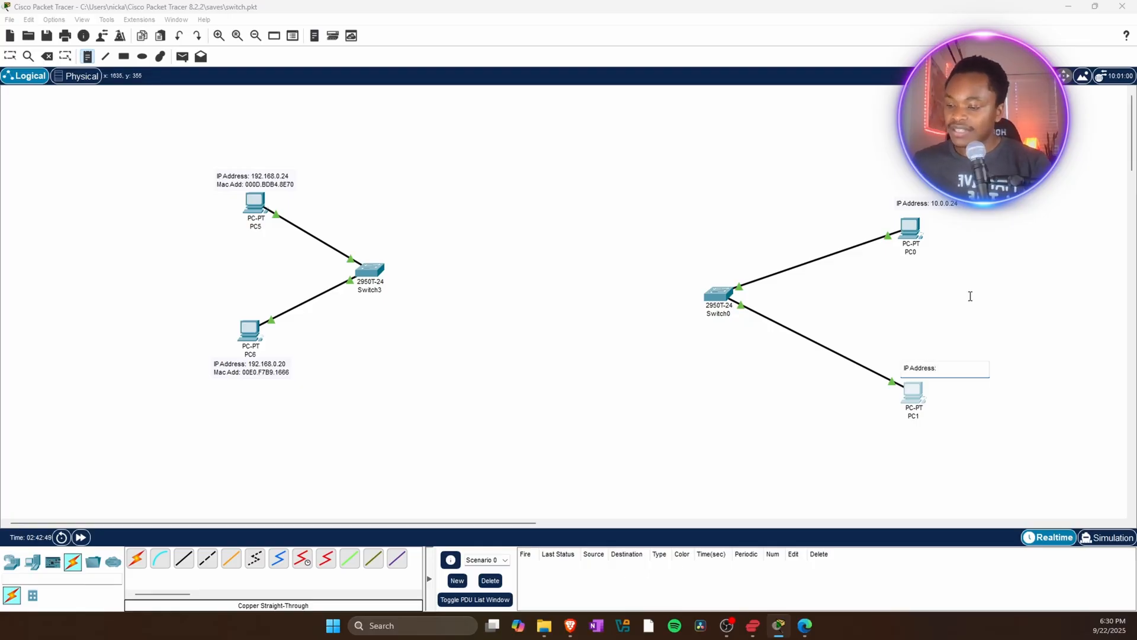
pyautogui.write(' 10.0.0.20')
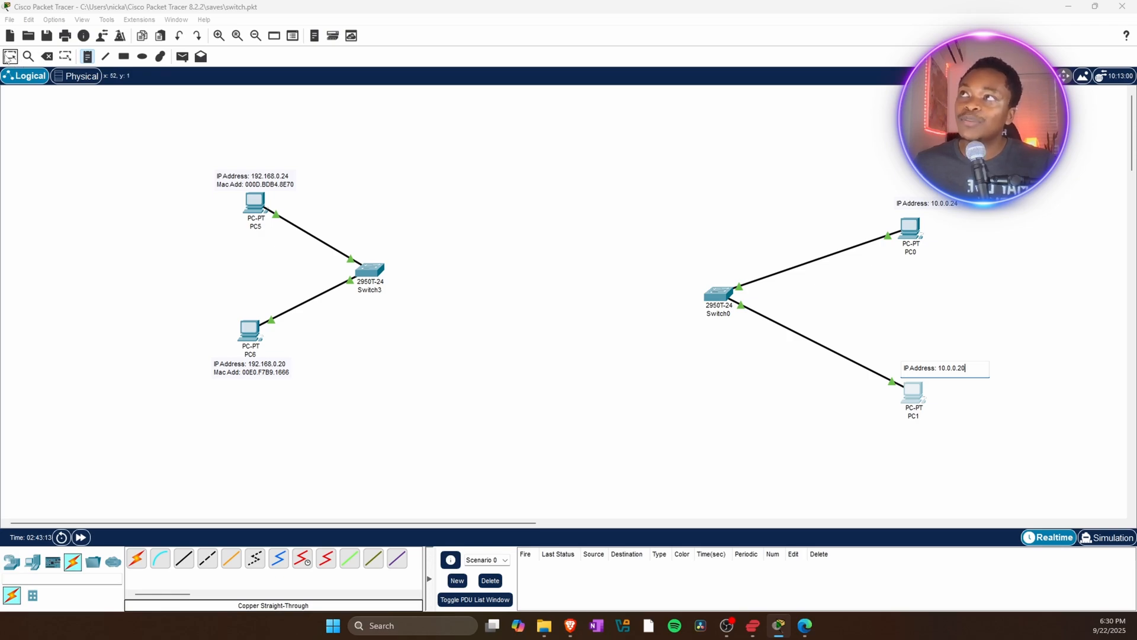
pyautogui.click(11, 57)
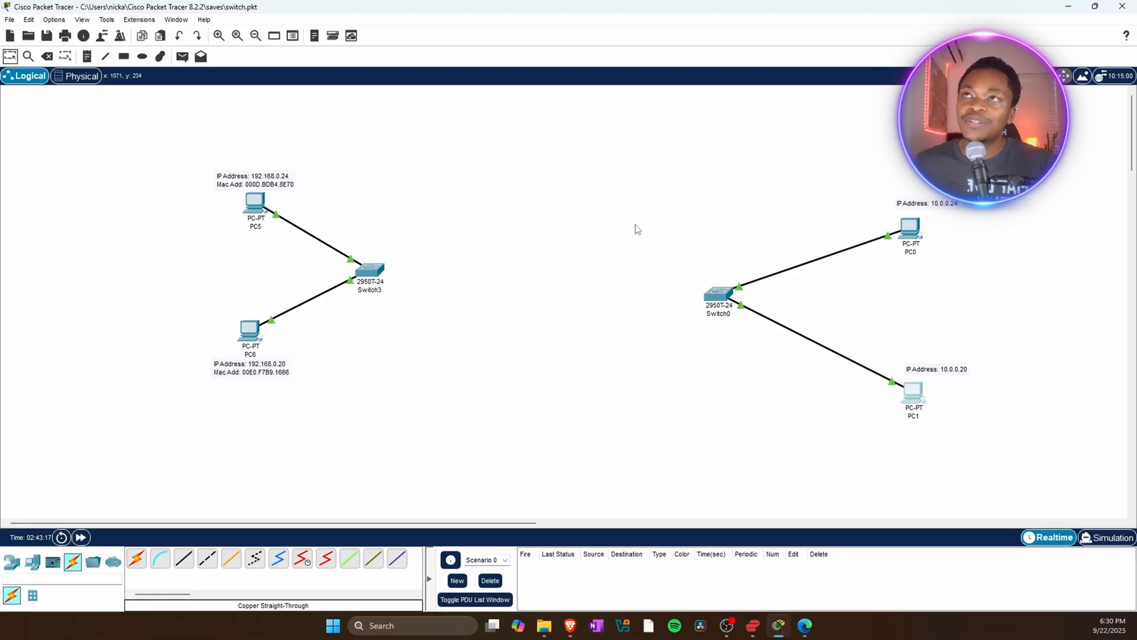
# Move PC0's note below it, then shift the switch, both PCs and their notes to the left of the workspace.
pyautogui.click(913, 205)
pyautogui.moveTo(914, 205); pyautogui.dragTo(880, 264)
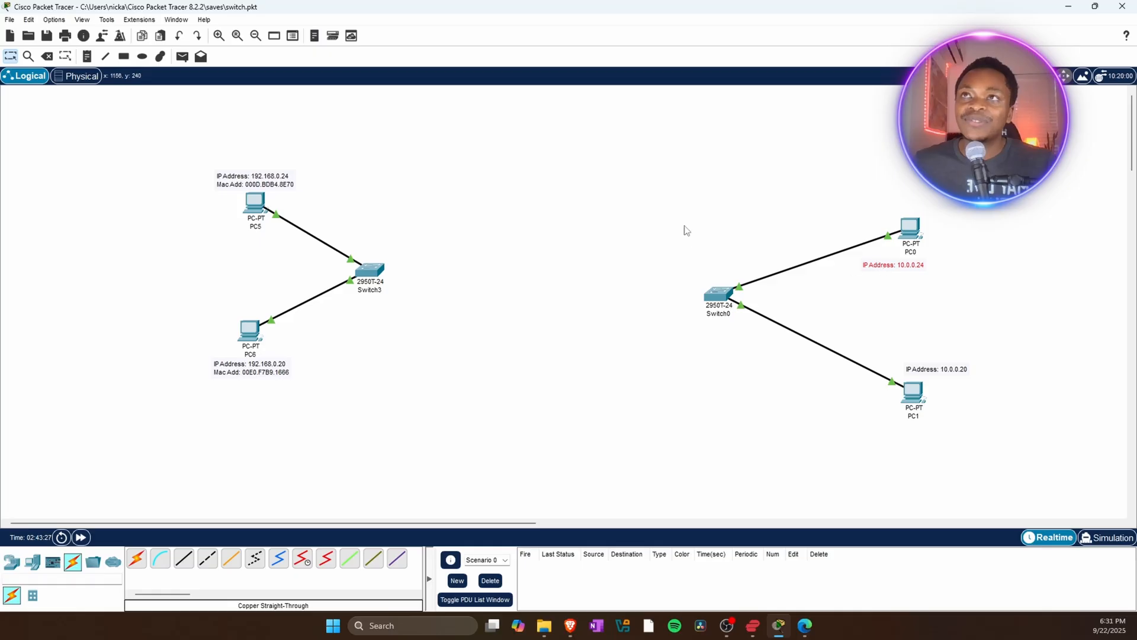
pyautogui.moveTo(656, 187); pyautogui.dragTo(1003, 467)
pyautogui.moveTo(880, 308); pyautogui.dragTo(690, 286)
pyautogui.moveTo(632, 189); pyautogui.dragTo(998, 438)
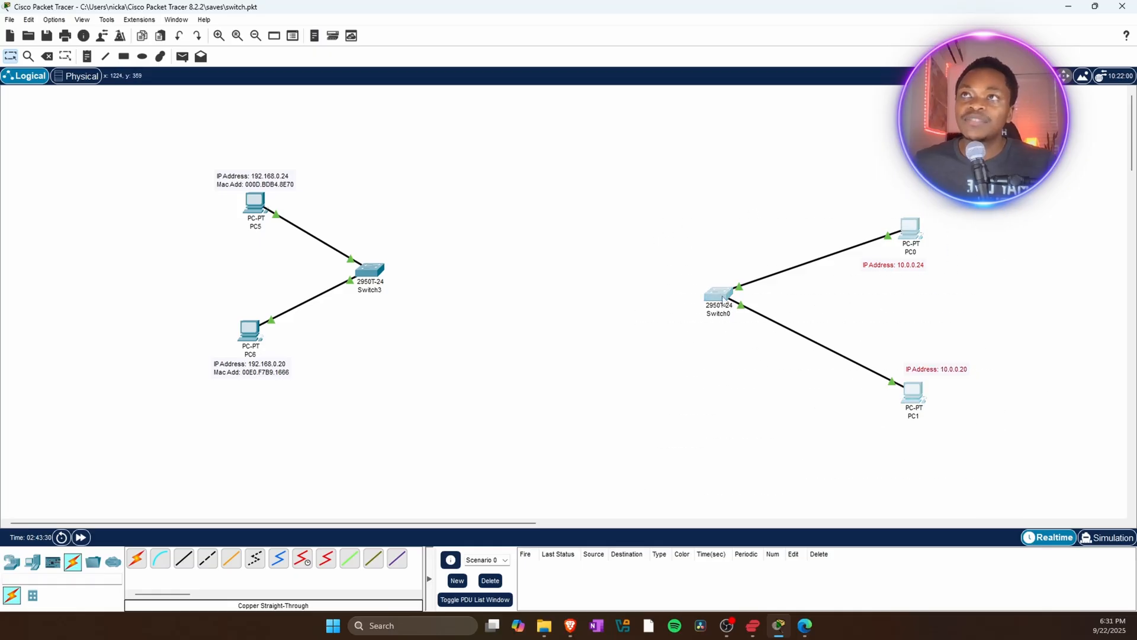
pyautogui.click(711, 288)
pyautogui.moveTo(599, 183); pyautogui.dragTo(960, 443)
pyautogui.moveTo(717, 298); pyautogui.dragTo(627, 298)
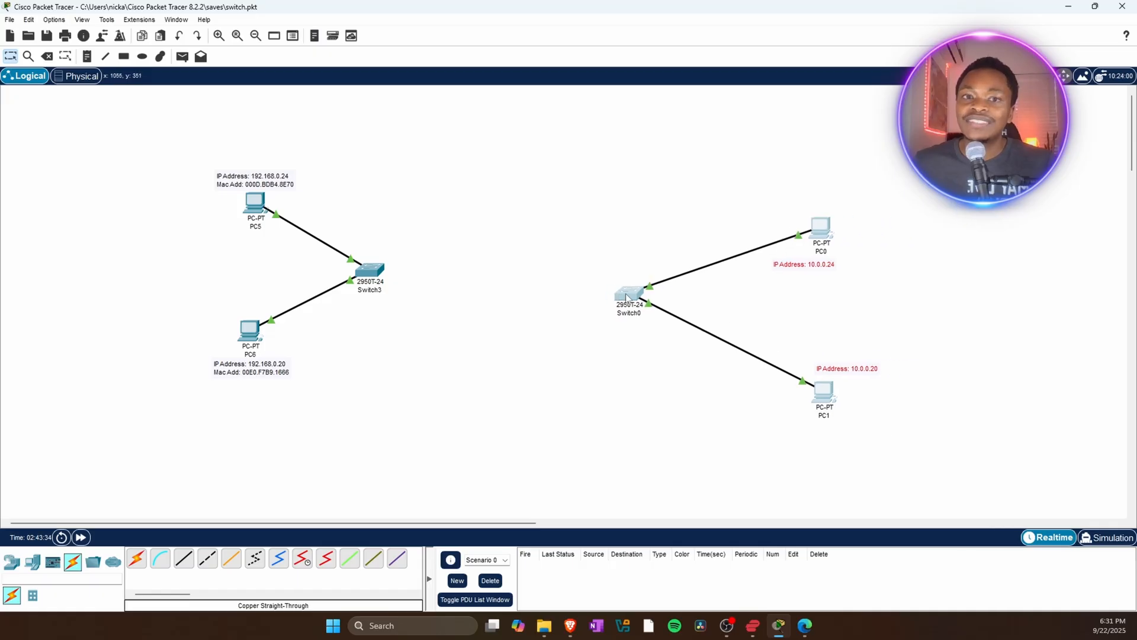
# Move PC0's IP address note back above PC0.
pyautogui.click(818, 289)
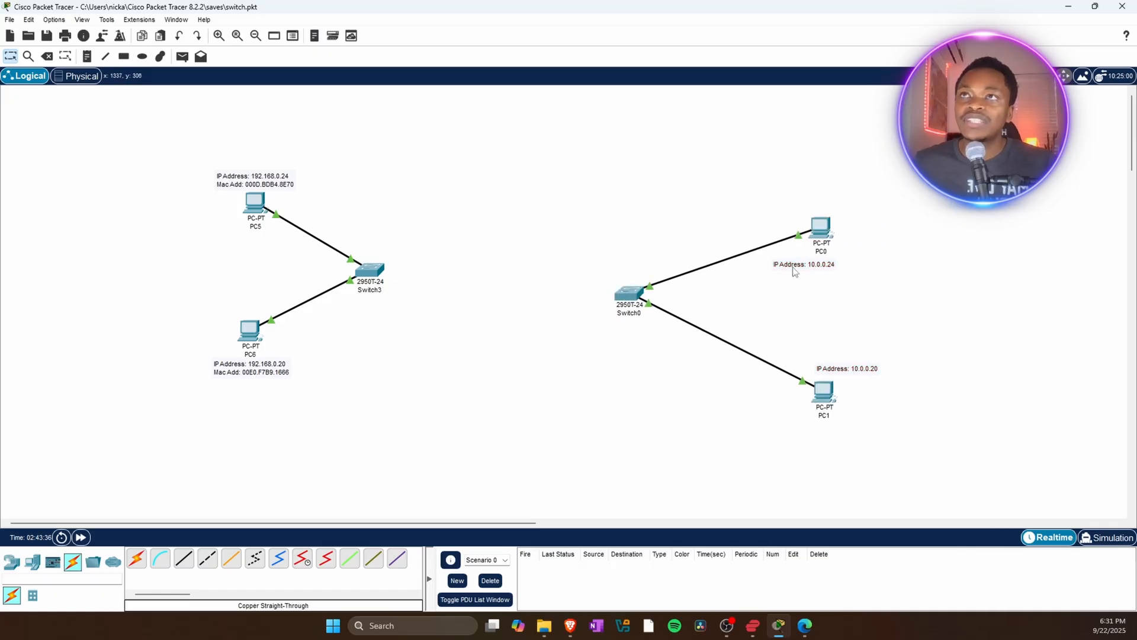
pyautogui.moveTo(794, 268); pyautogui.dragTo(813, 212)
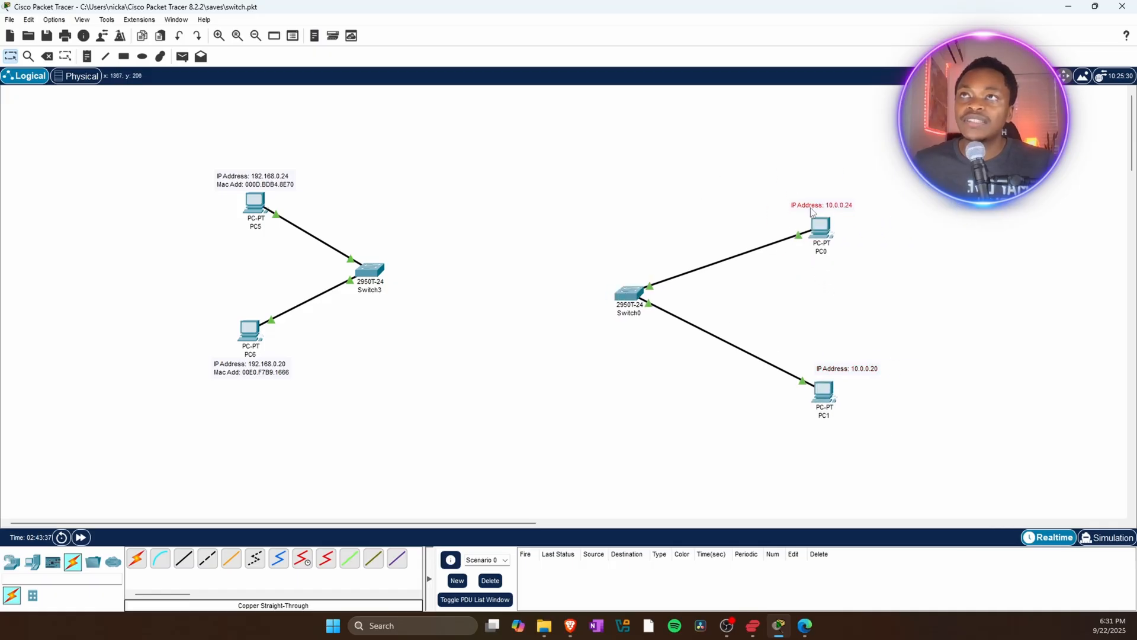
pyautogui.click(906, 281)
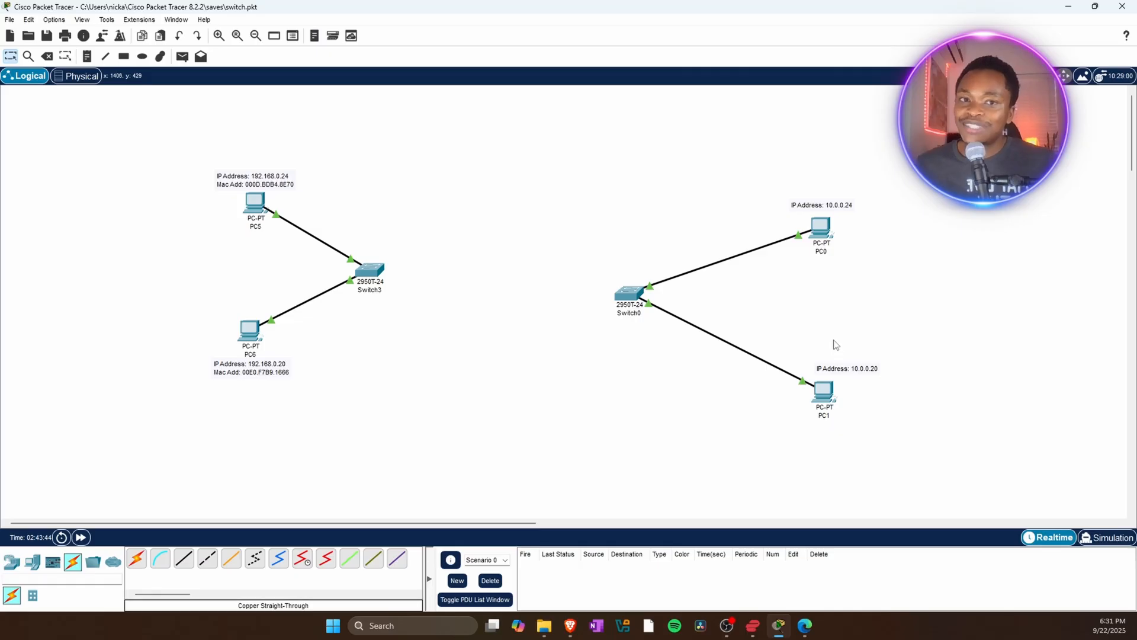
# Open PC0's Command Prompt and run ipconfig /all.
pyautogui.click(820, 227)
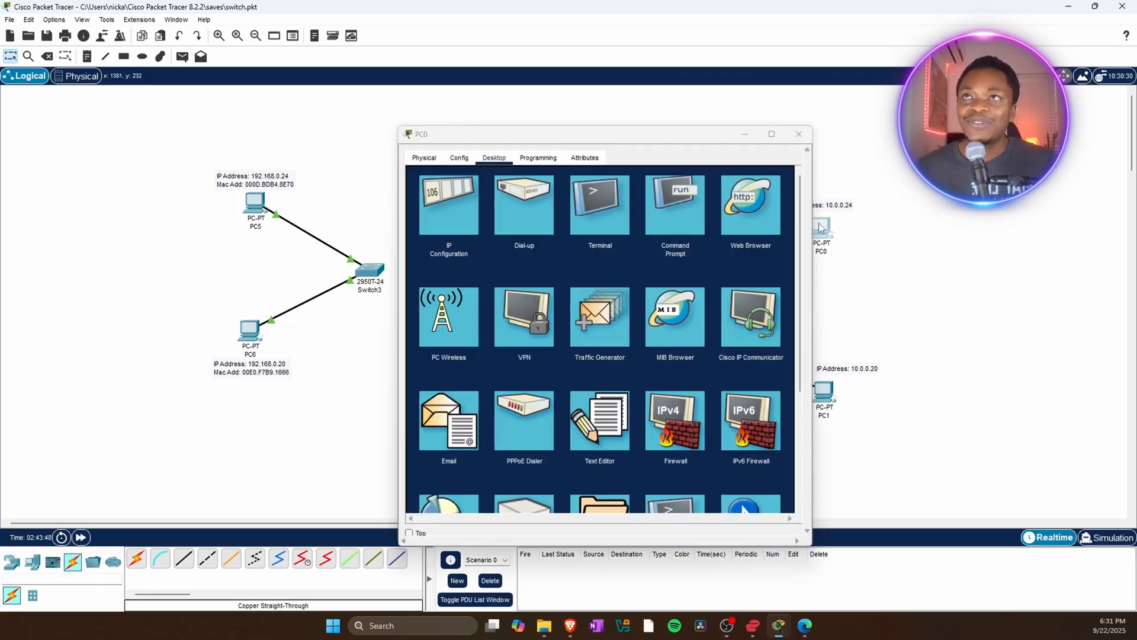
pyautogui.click(679, 209)
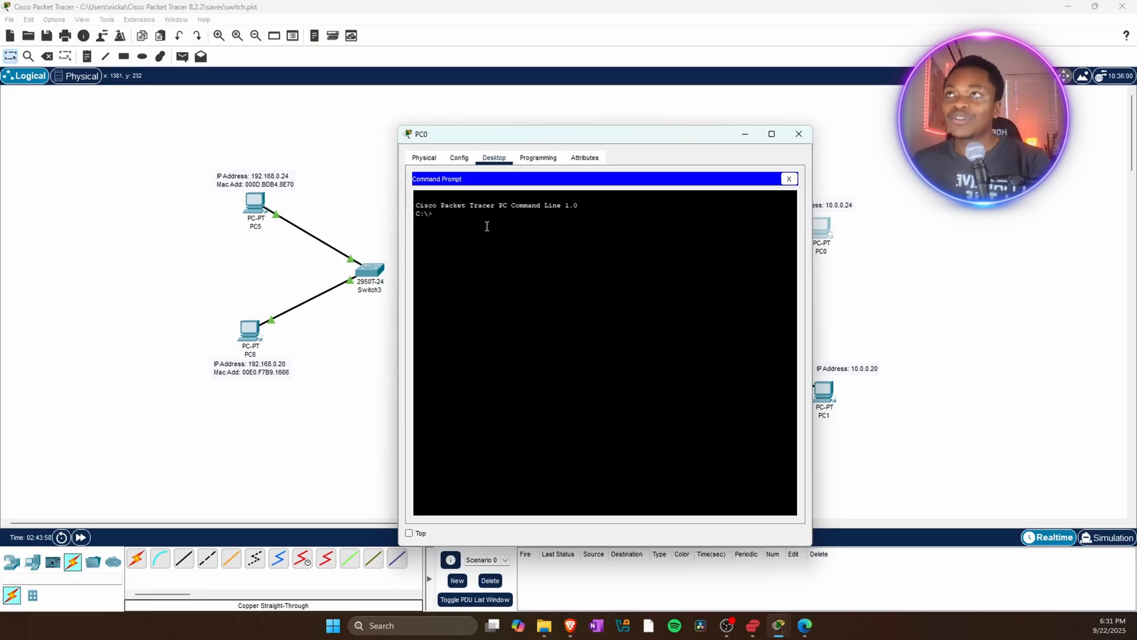
pyautogui.write('ip')
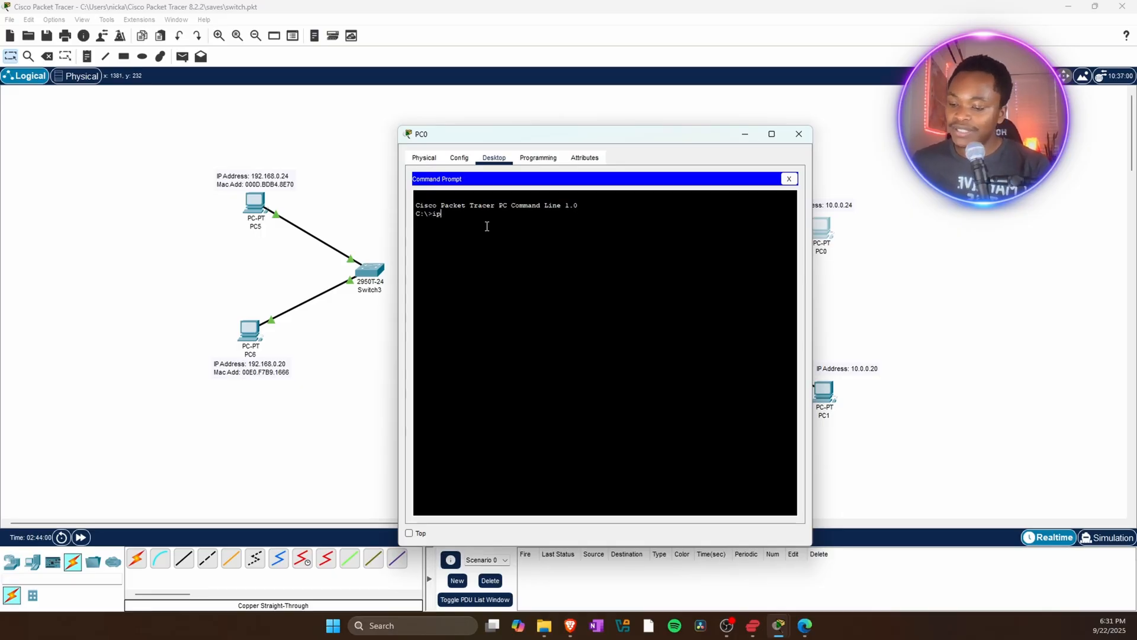
pyautogui.write('config')
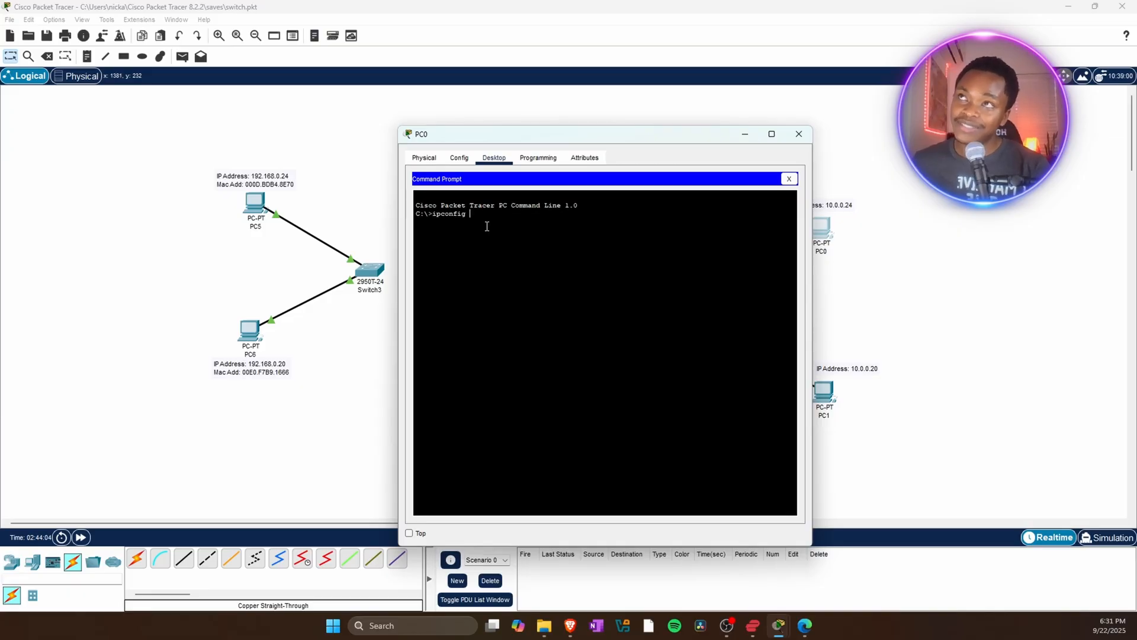
pyautogui.write(' /all')
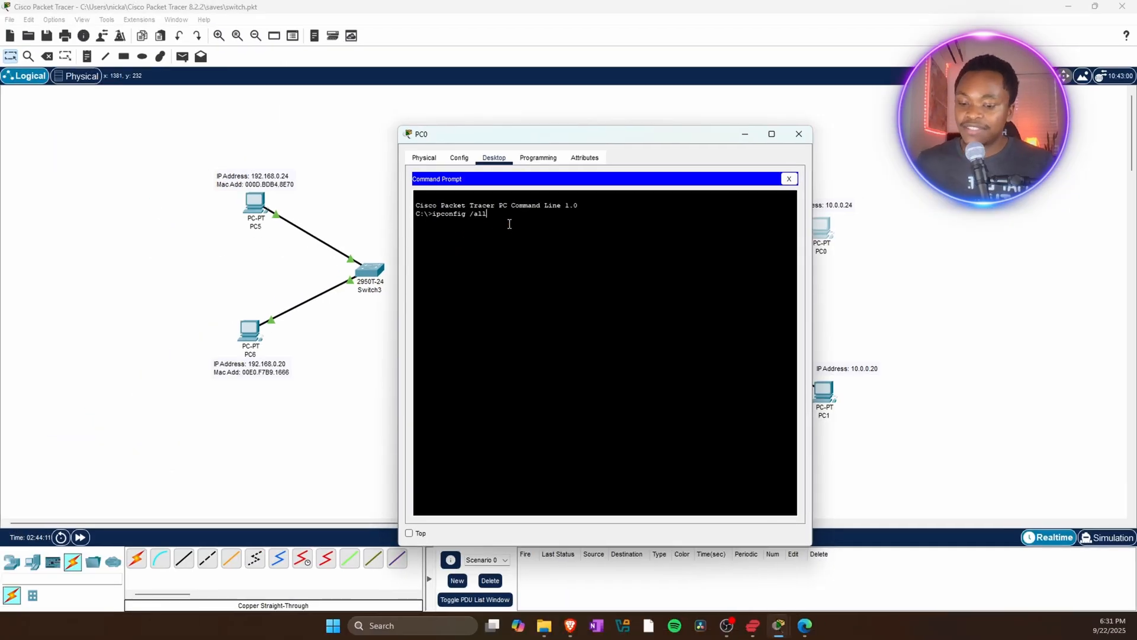
pyautogui.press('Return')
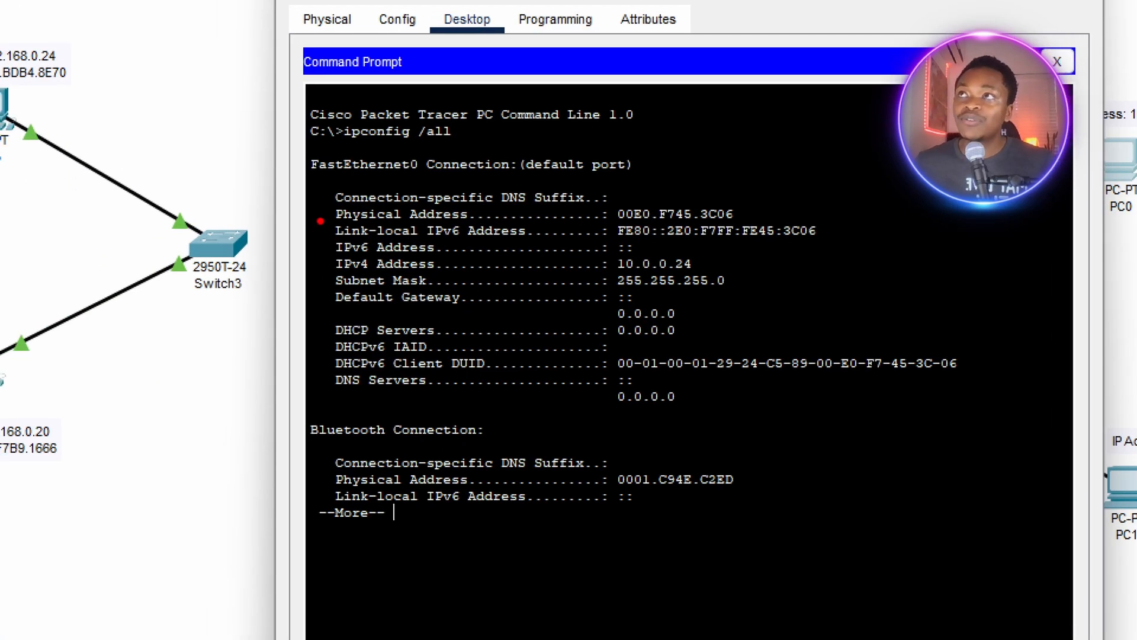
# Copy PC0's FastEthernet0 physical address from the output and close PC0's window.
pyautogui.moveTo(323, 221); pyautogui.dragTo(600, 226)
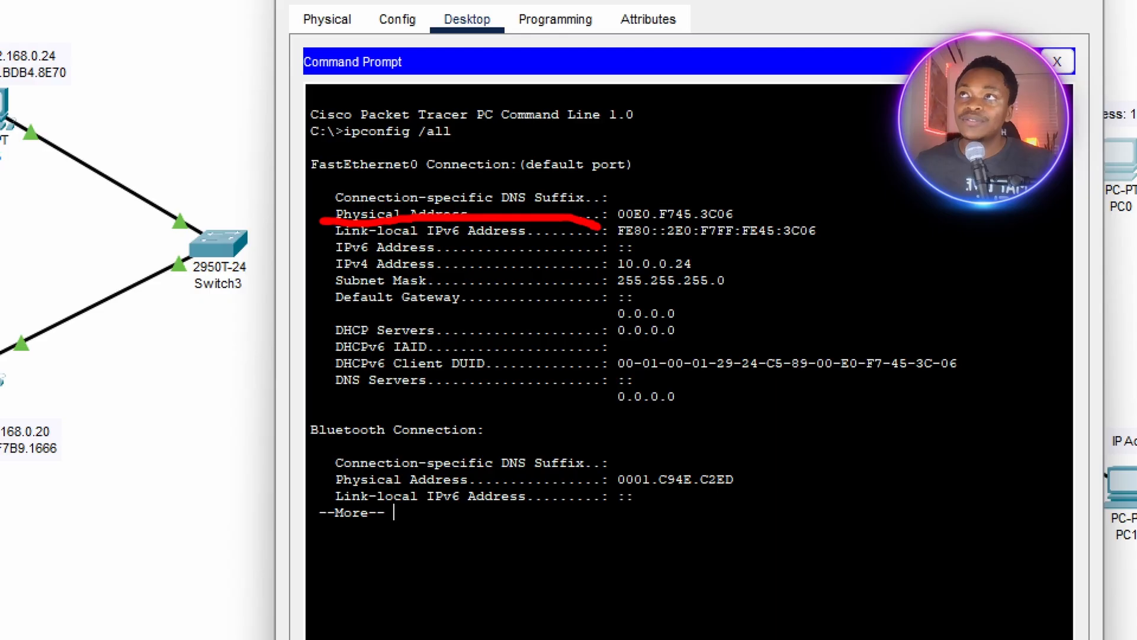
pyautogui.press('Escape')
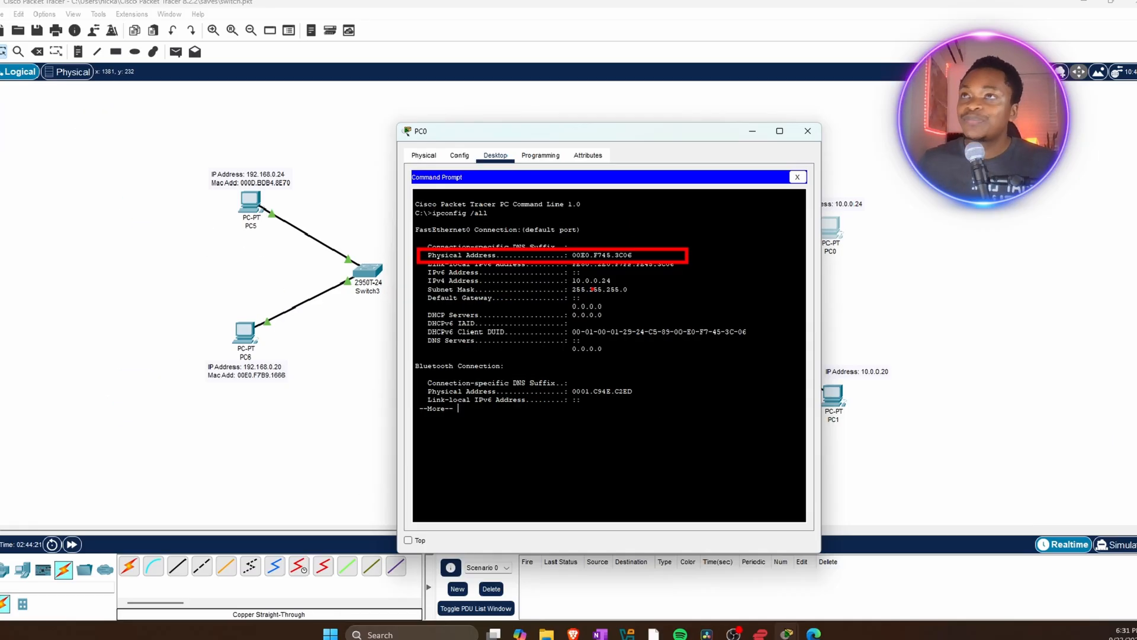
pyautogui.moveTo(635, 255); pyautogui.dragTo(579, 255)
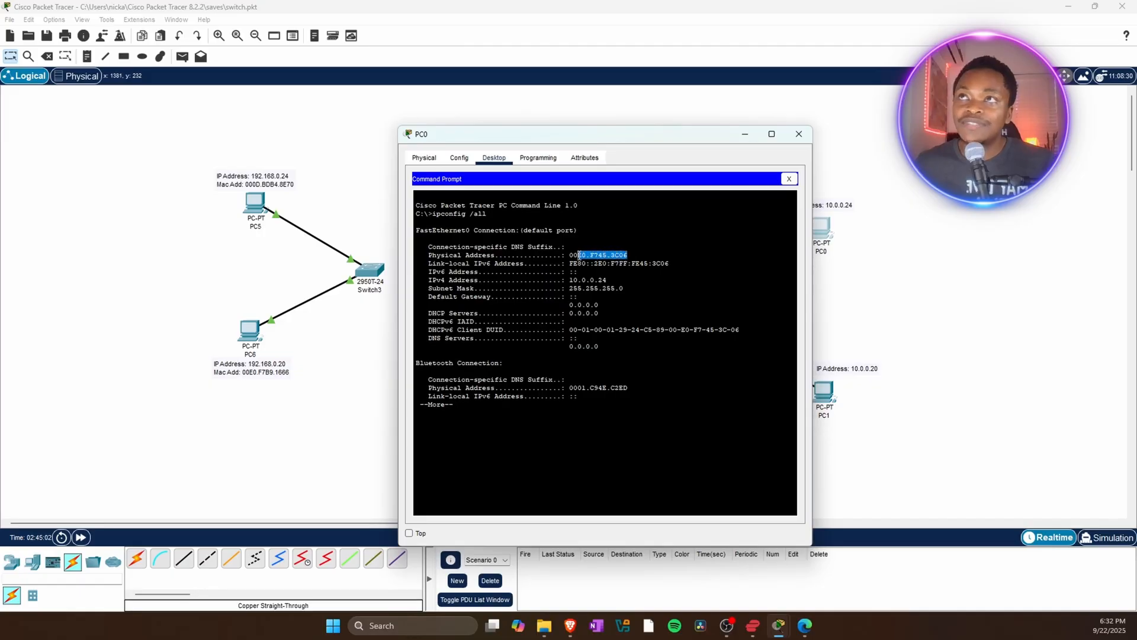
pyautogui.click(633, 253)
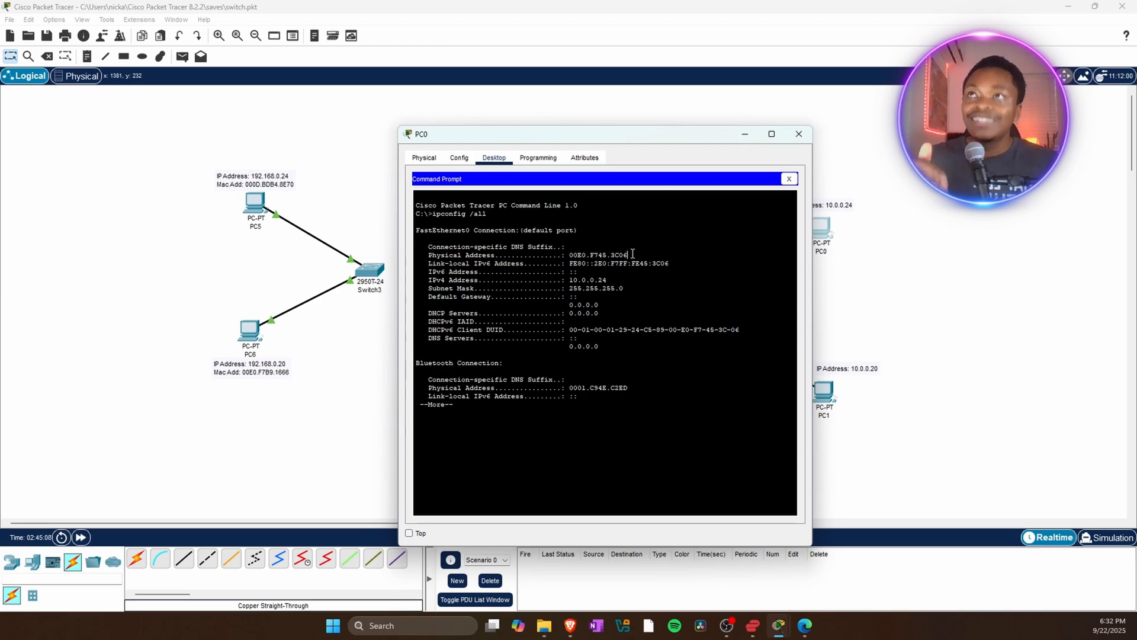
pyautogui.moveTo(632, 254); pyautogui.dragTo(570, 251)
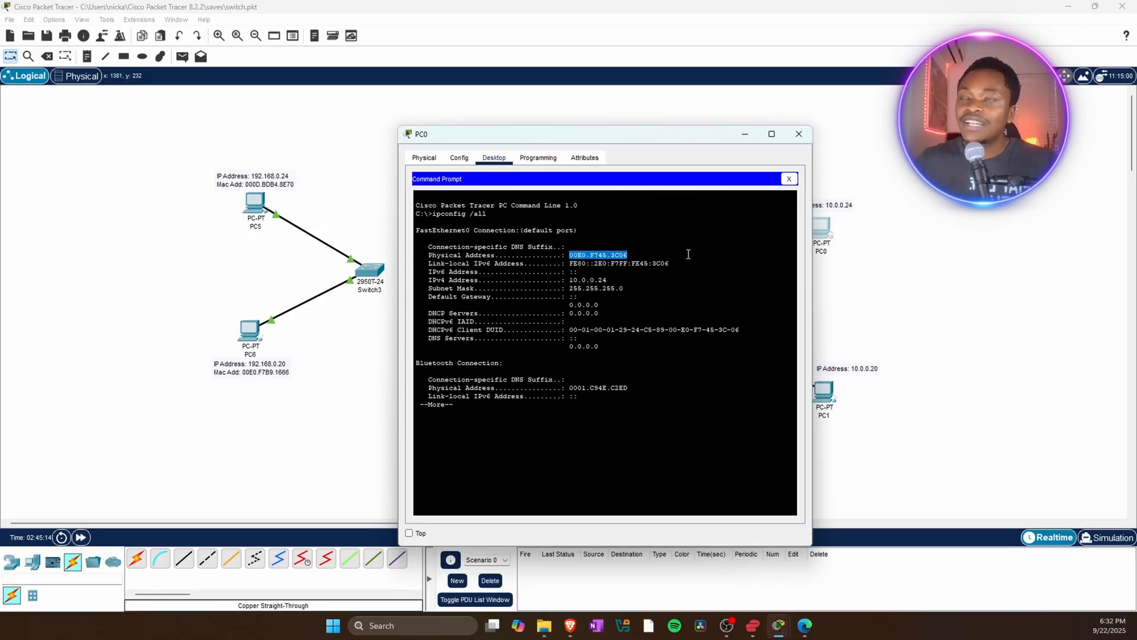
pyautogui.rightClick(614, 256)
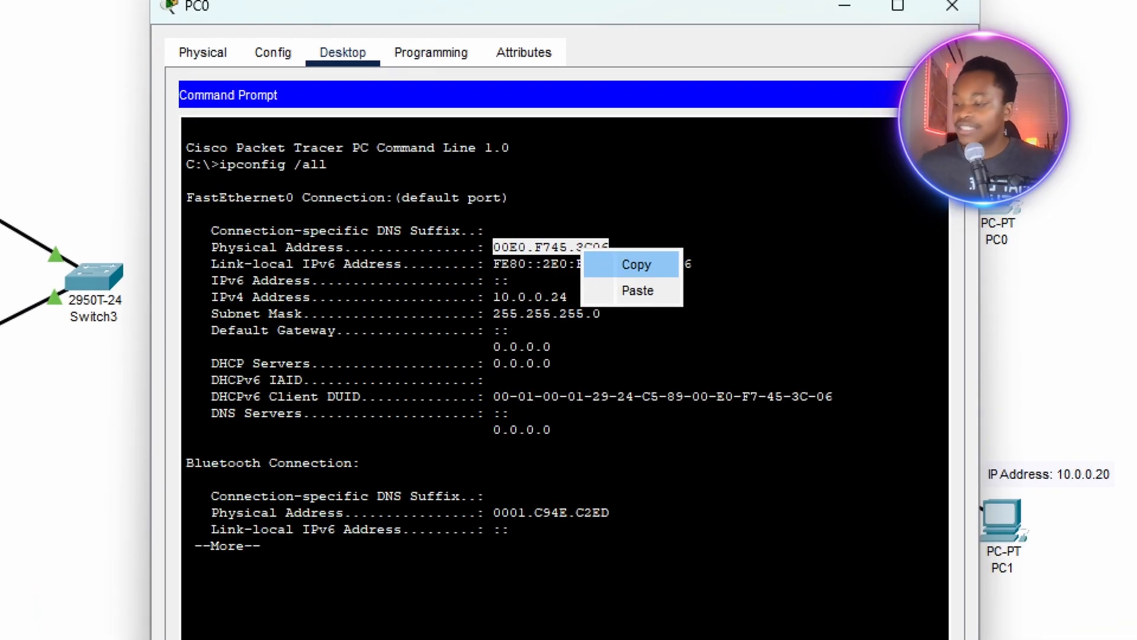
pyautogui.click(635, 265)
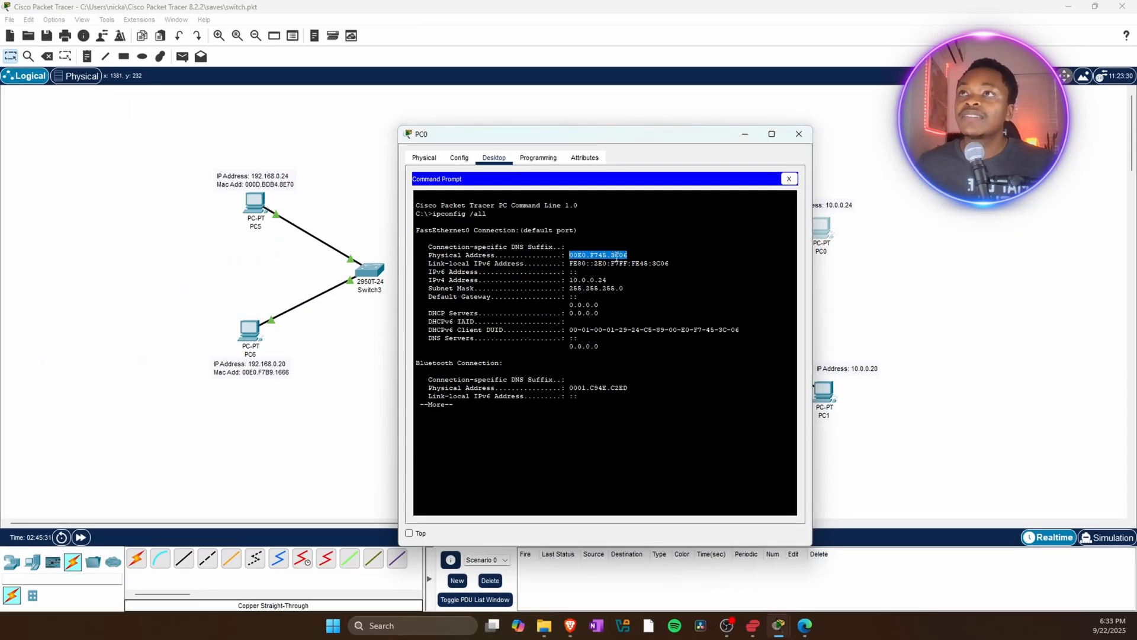
pyautogui.rightClick(617, 256)
pyautogui.click(633, 262)
pyautogui.click(798, 134)
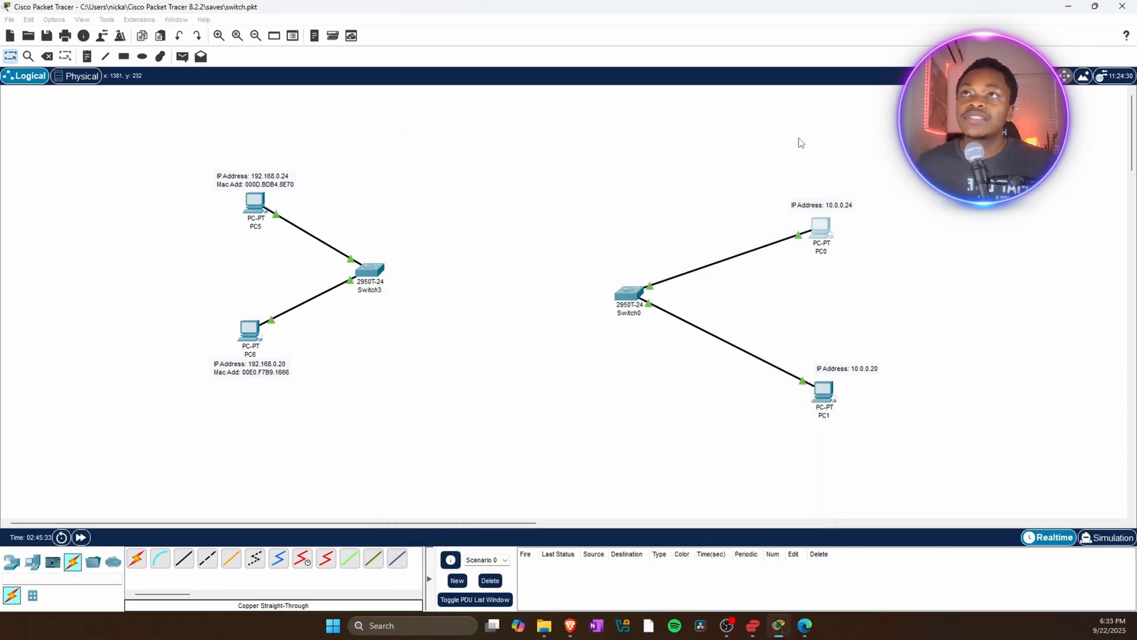
# Add a second line "Mac Add:" followed by the pasted physical address to PC0's note.
pyautogui.click(822, 205)
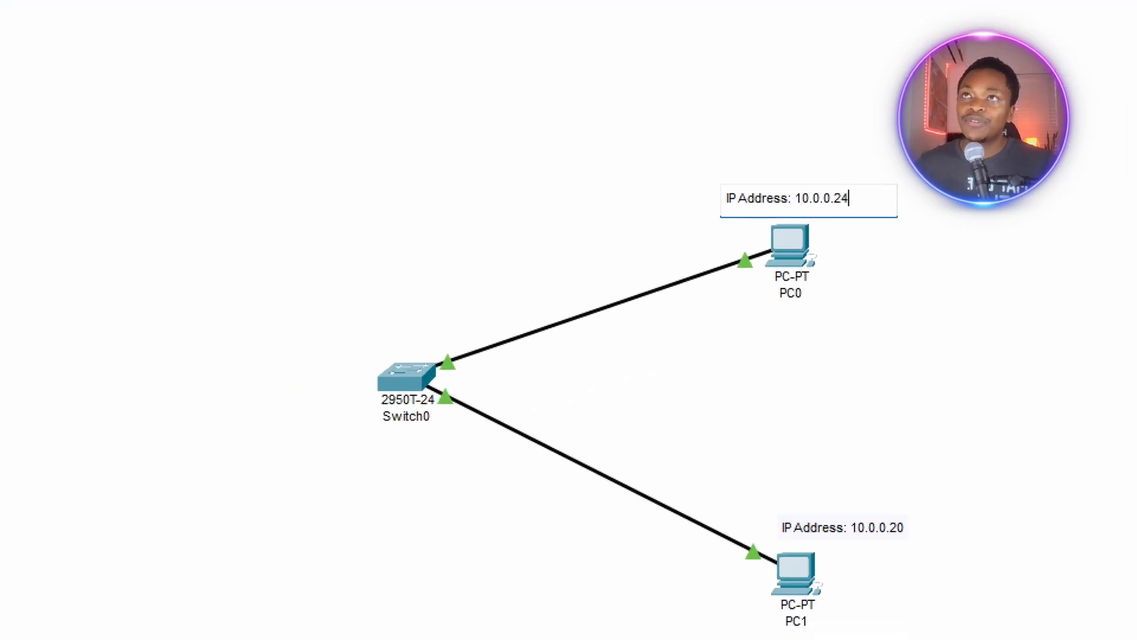
pyautogui.click(858, 223)
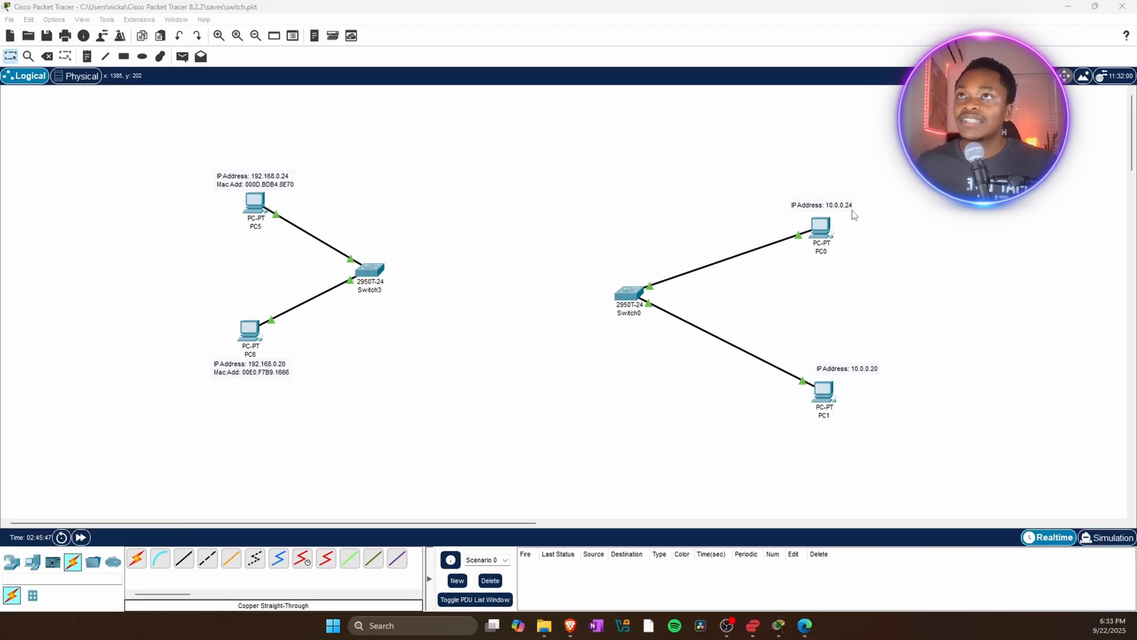
pyautogui.doubleClick(853, 205)
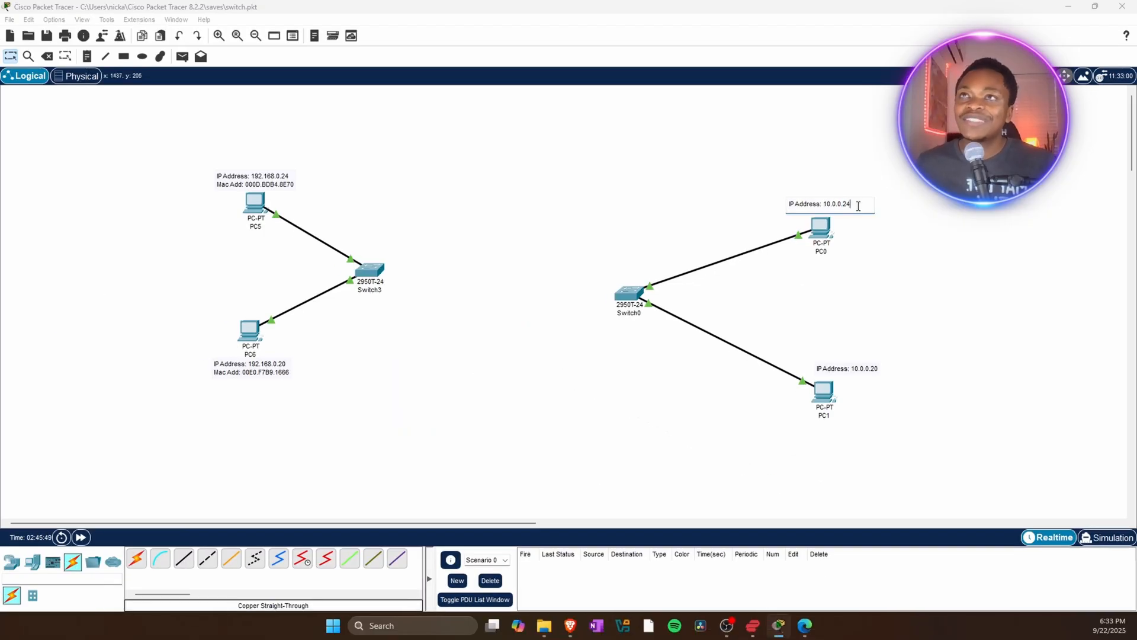
pyautogui.press('Return')
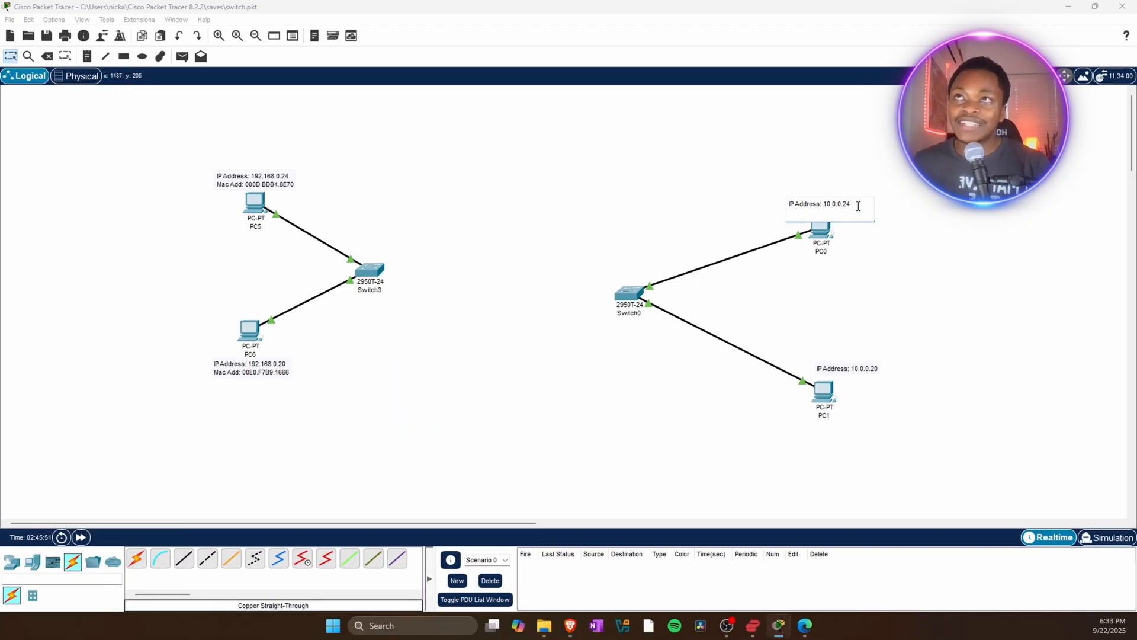
pyautogui.write('Mac Add')
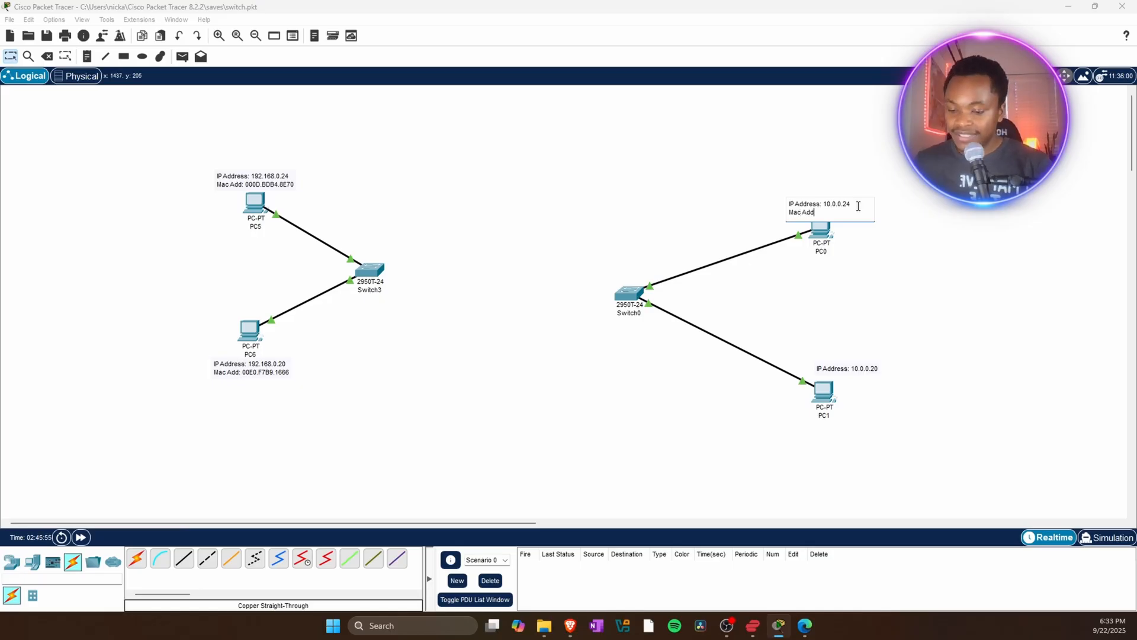
pyautogui.write(':')
pyautogui.write('00E0.F745.3C06')
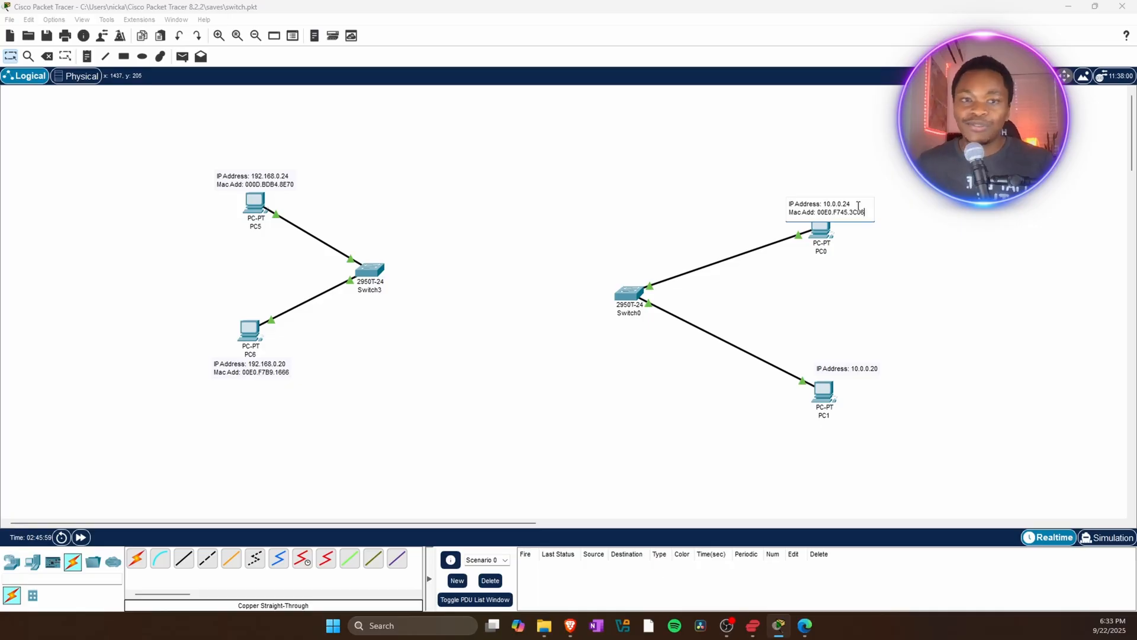
pyautogui.click(864, 277)
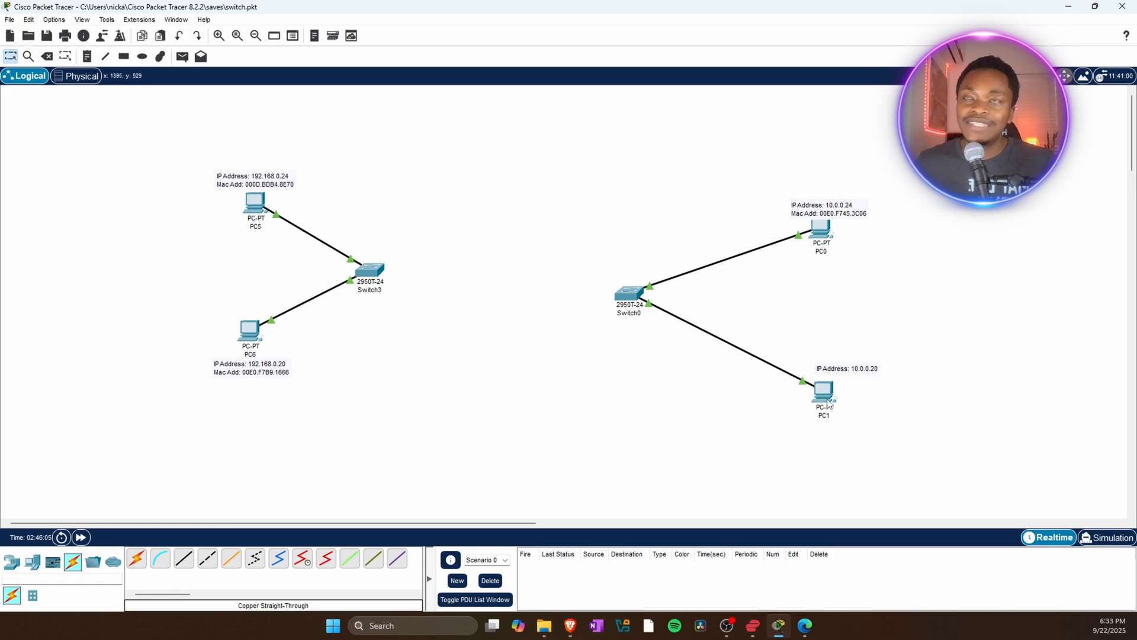
# Open PC1's Command Prompt and run ipconfig /all.
pyautogui.moveTo(817, 397)
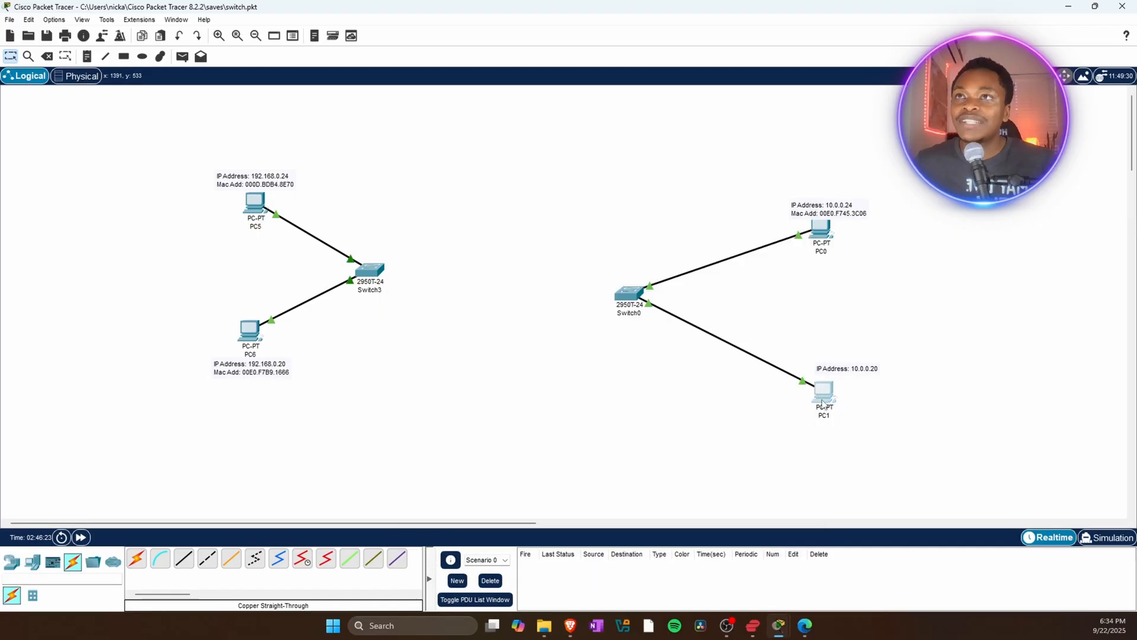
pyautogui.click(823, 403)
pyautogui.click(675, 202)
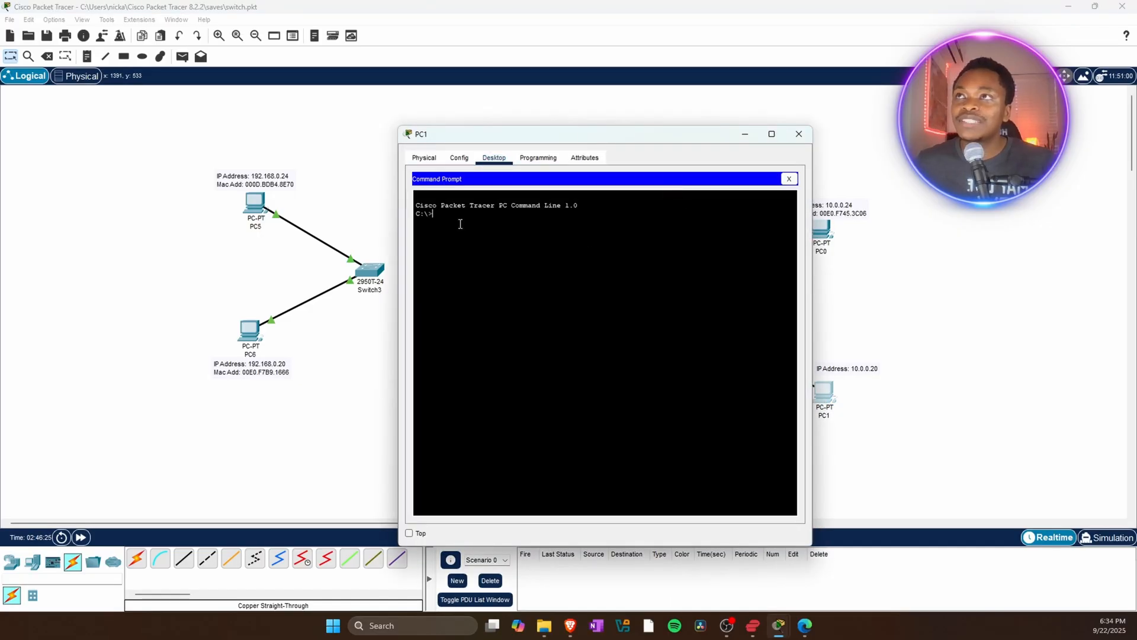
pyautogui.write('ipconf')
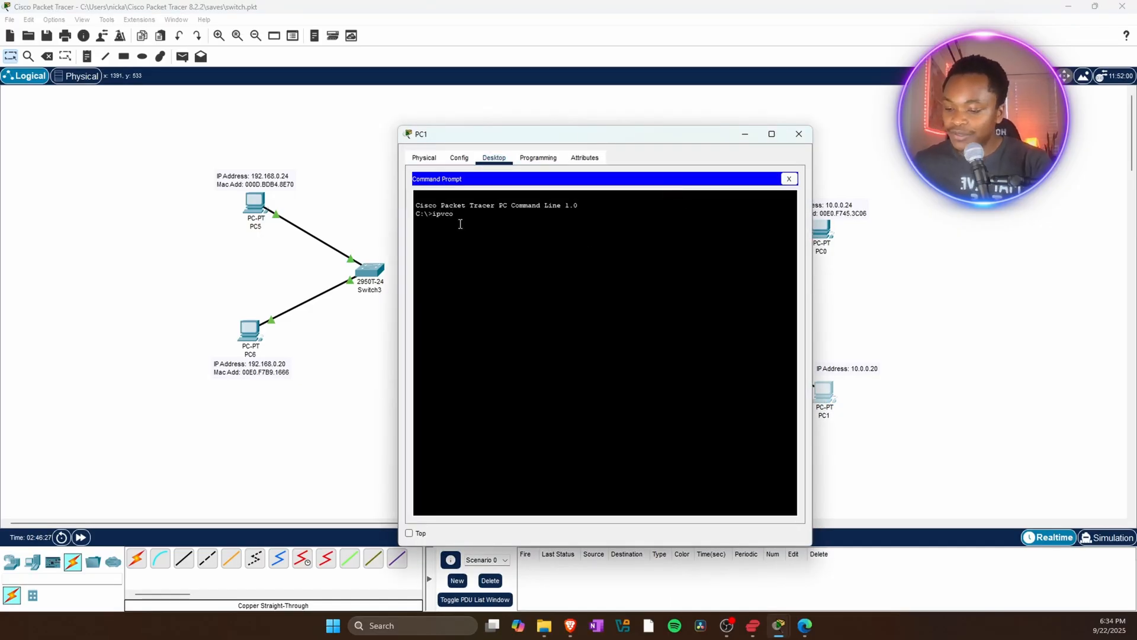
pyautogui.press('BackSpace')
pyautogui.press('BackSpace')
pyautogui.press('BackSpace')
pyautogui.press('BackSpace')
pyautogui.press('BackSpace')
pyautogui.press('BackSpace')
pyautogui.write('i')
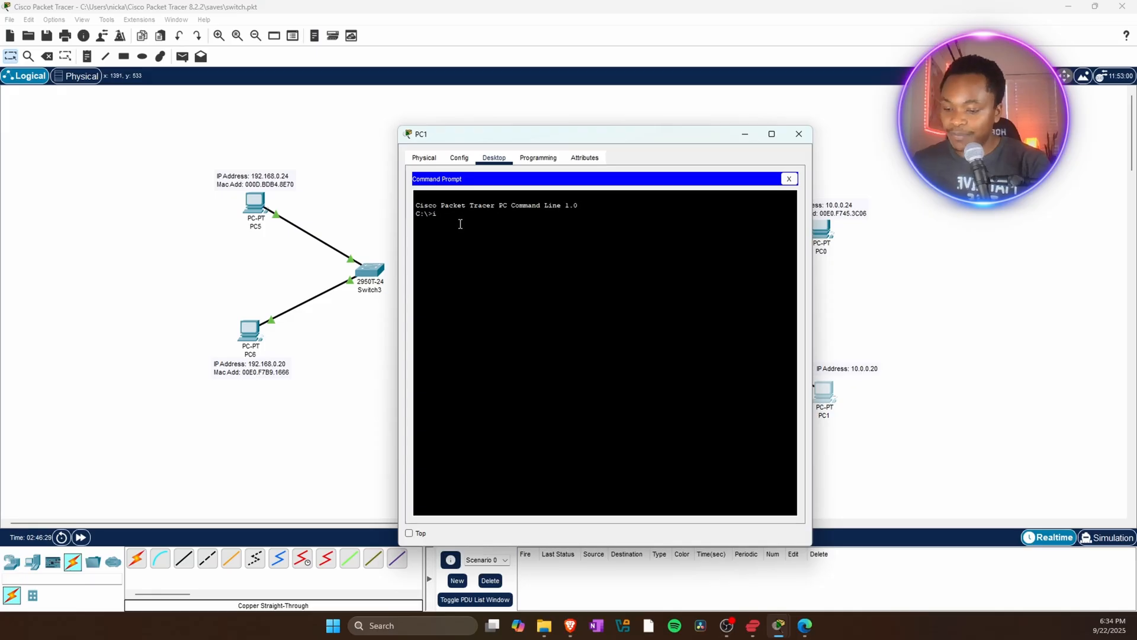
pyautogui.write('pcon')
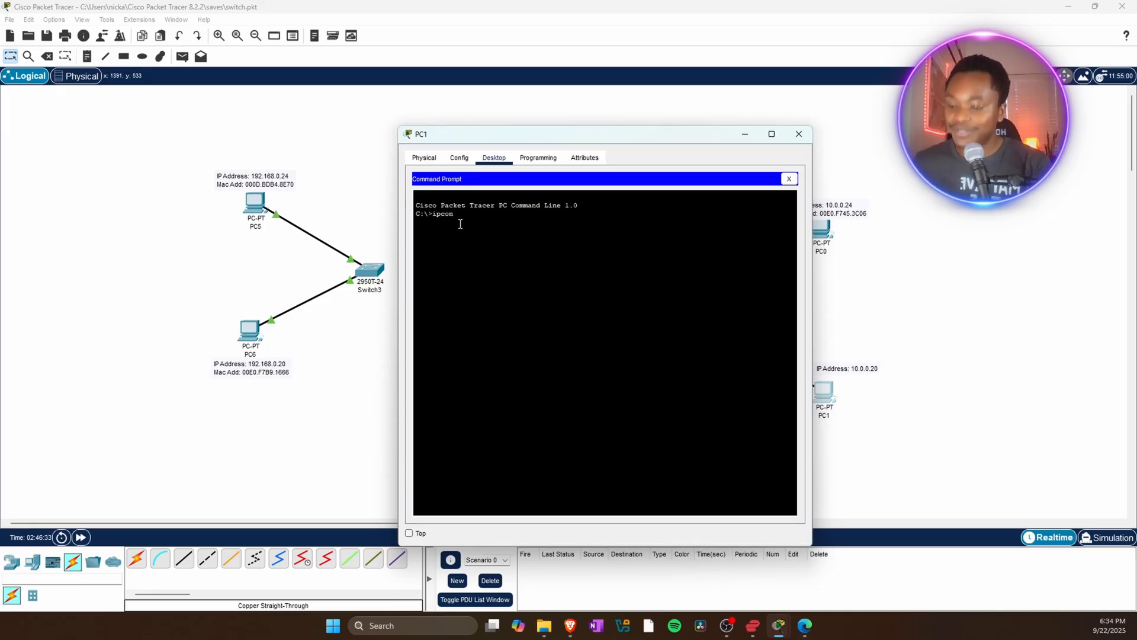
pyautogui.write('mfig /')
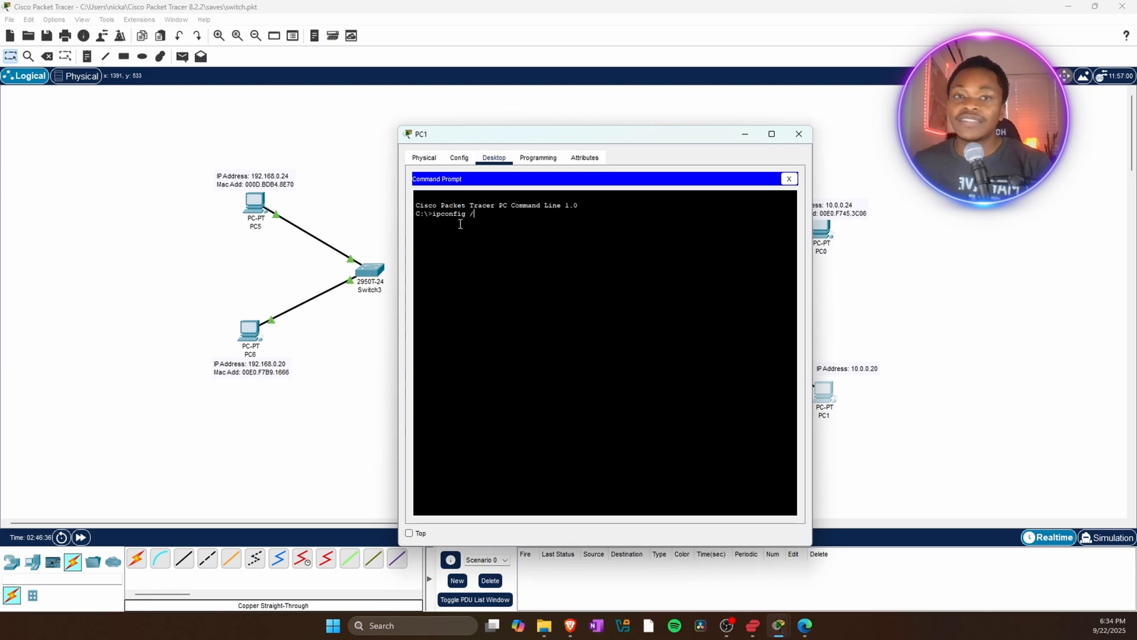
pyautogui.write('all')
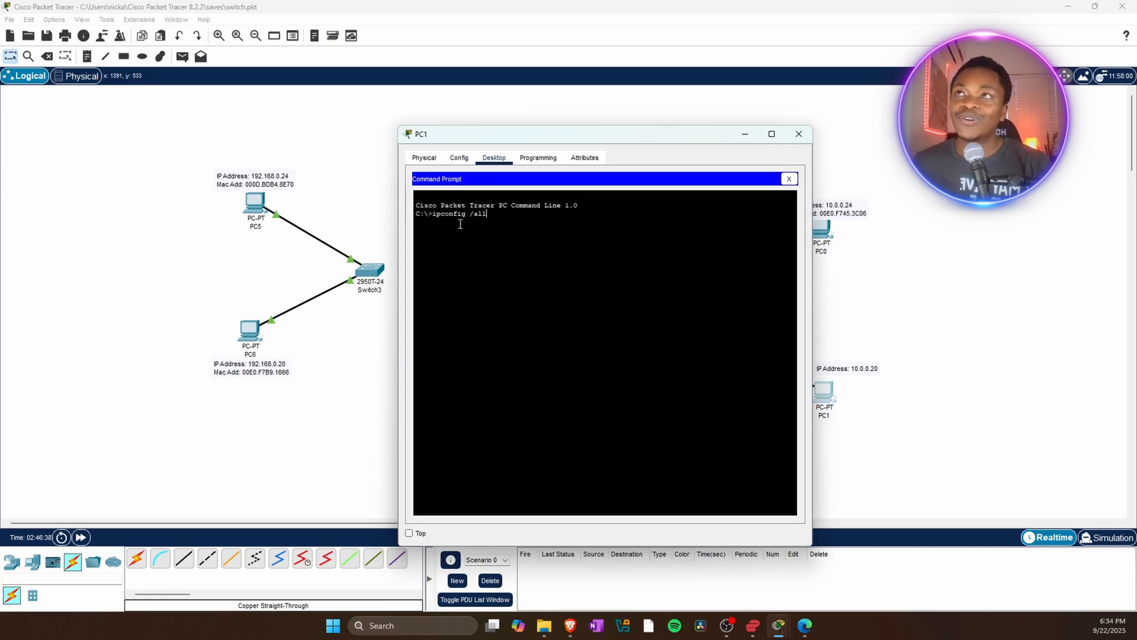
pyautogui.press('Return')
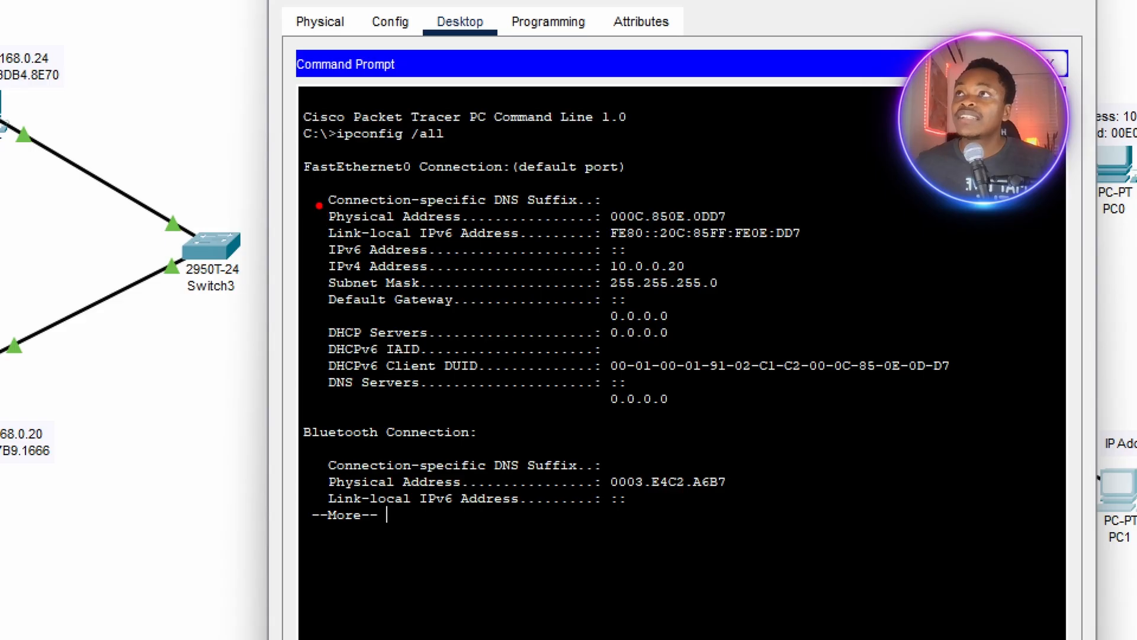
# Copy PC1's FastEthernet0 physical address from the output and close PC1's window.
pyautogui.moveTo(318, 206); pyautogui.dragTo(437, 231)
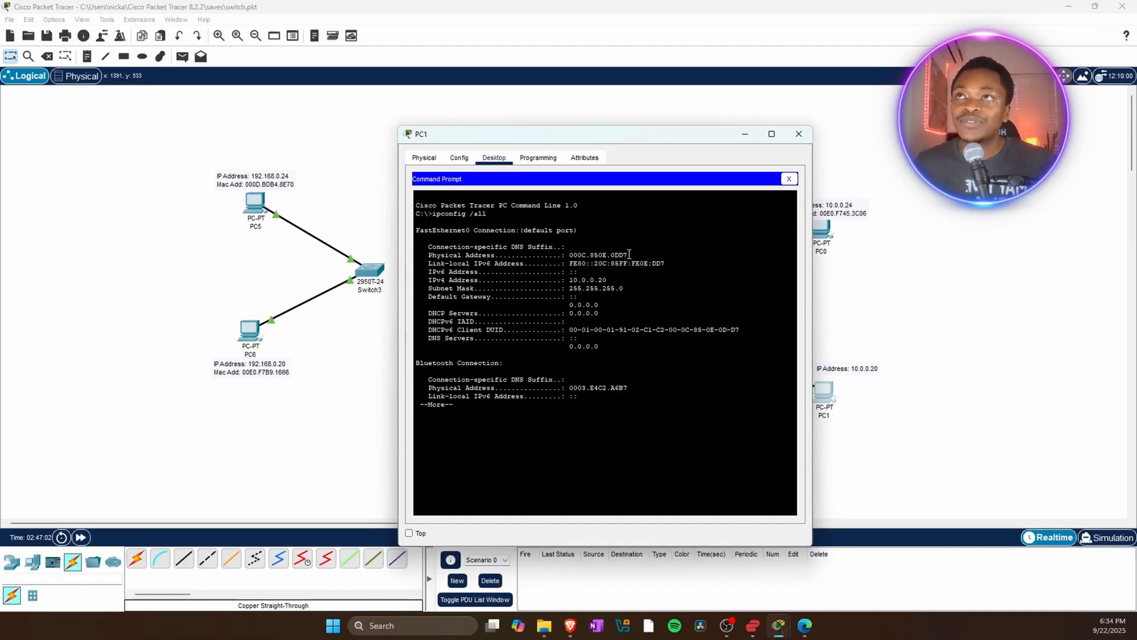
pyautogui.moveTo(628, 254); pyautogui.dragTo(570, 255)
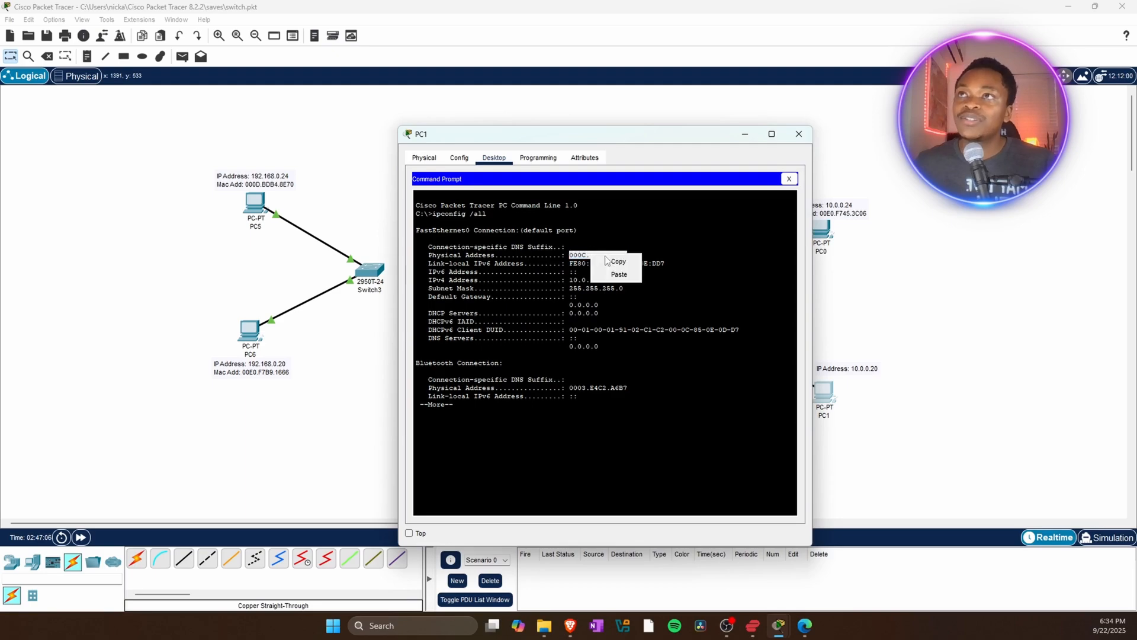
pyautogui.click(619, 261)
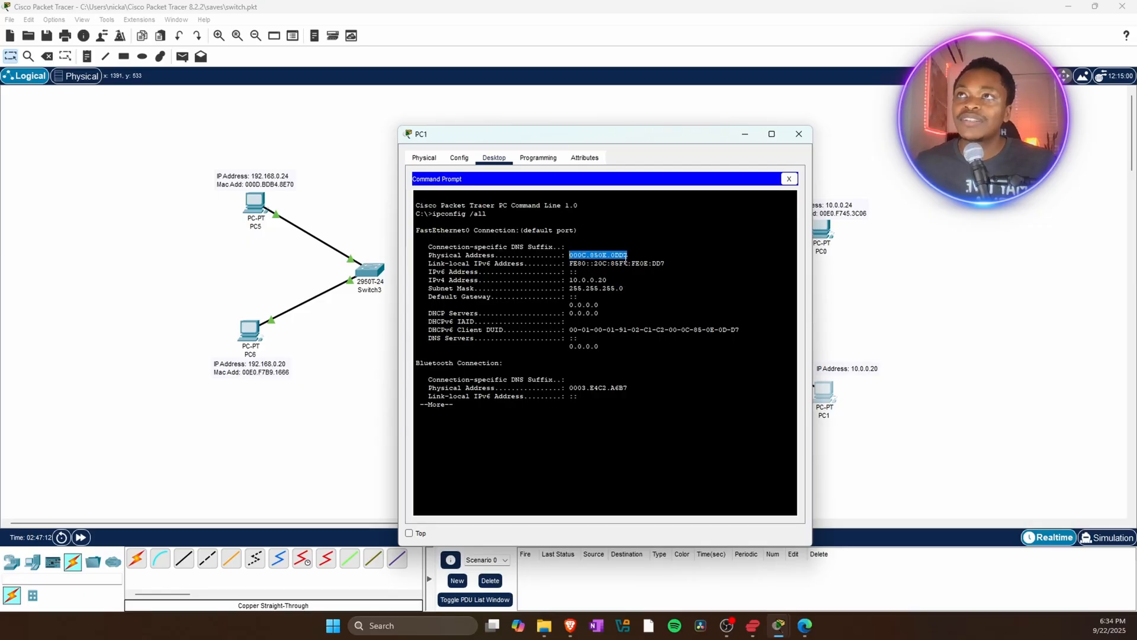
pyautogui.click(798, 134)
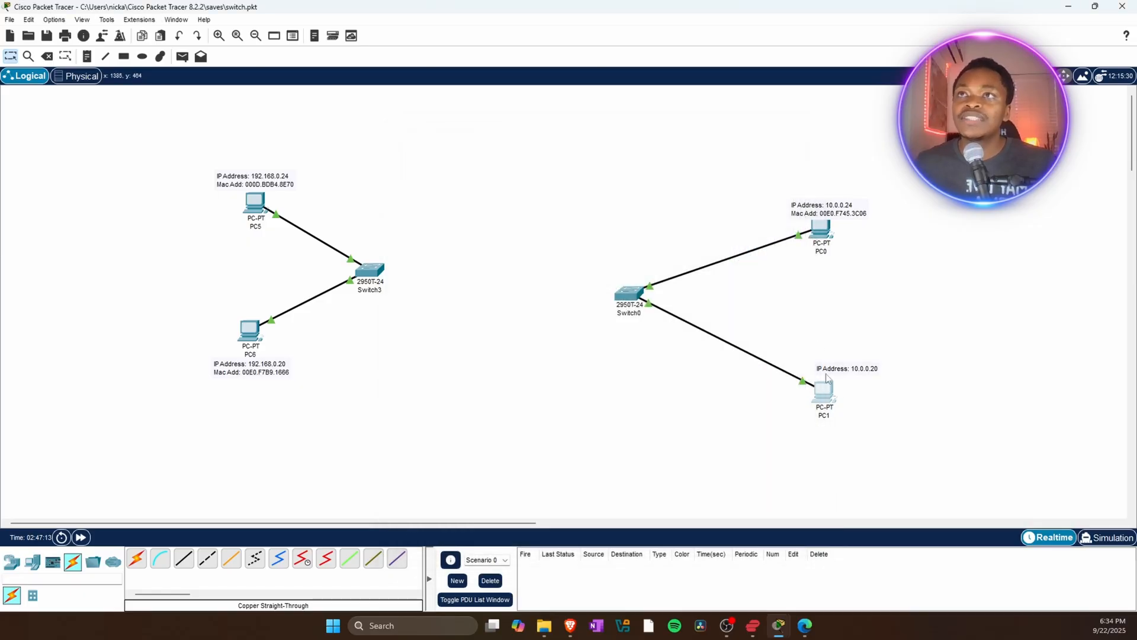
# Add a second line "Mac Add:" followed by the pasted physical address to PC1's note.
pyautogui.doubleClick(871, 367)
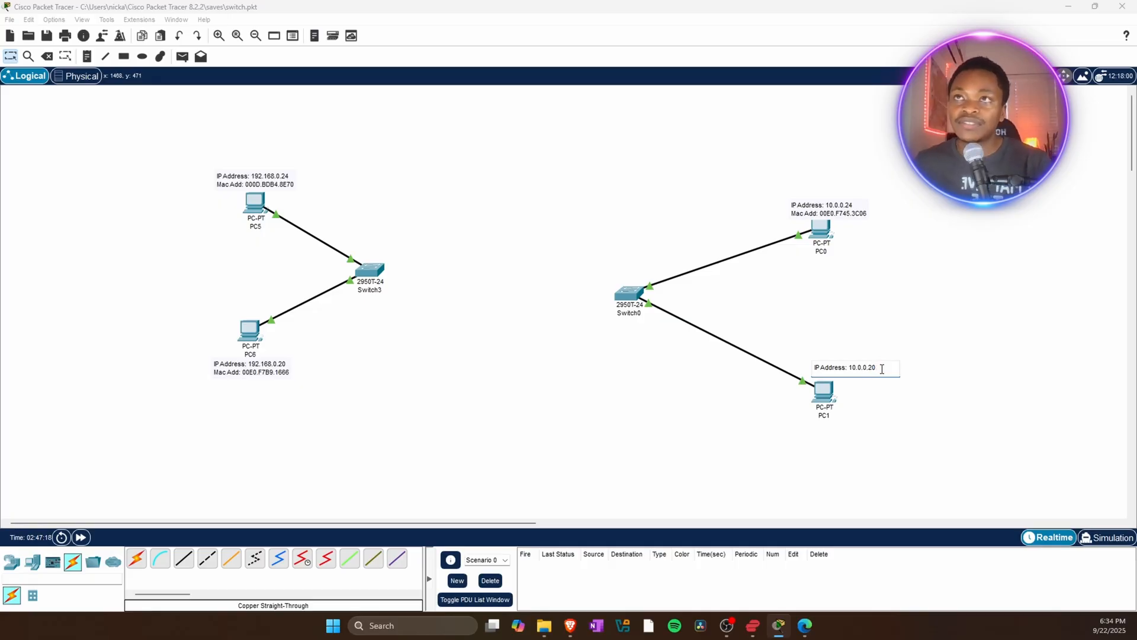
pyautogui.press('Return')
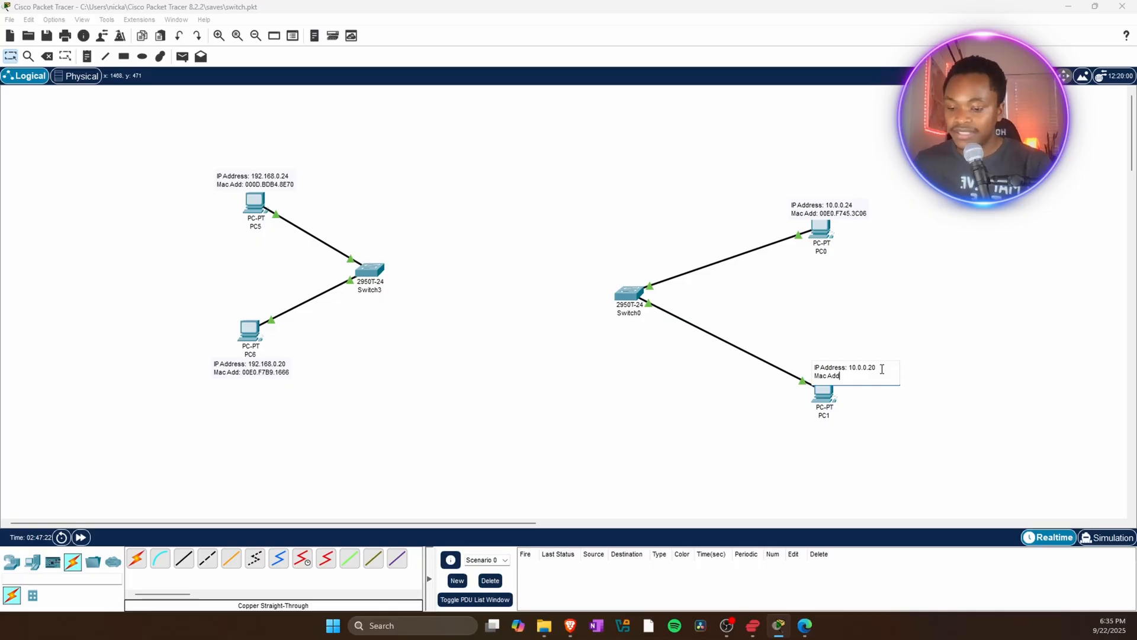
pyautogui.write('Mac Add:')
pyautogui.hotkey('ctrl', 'v')
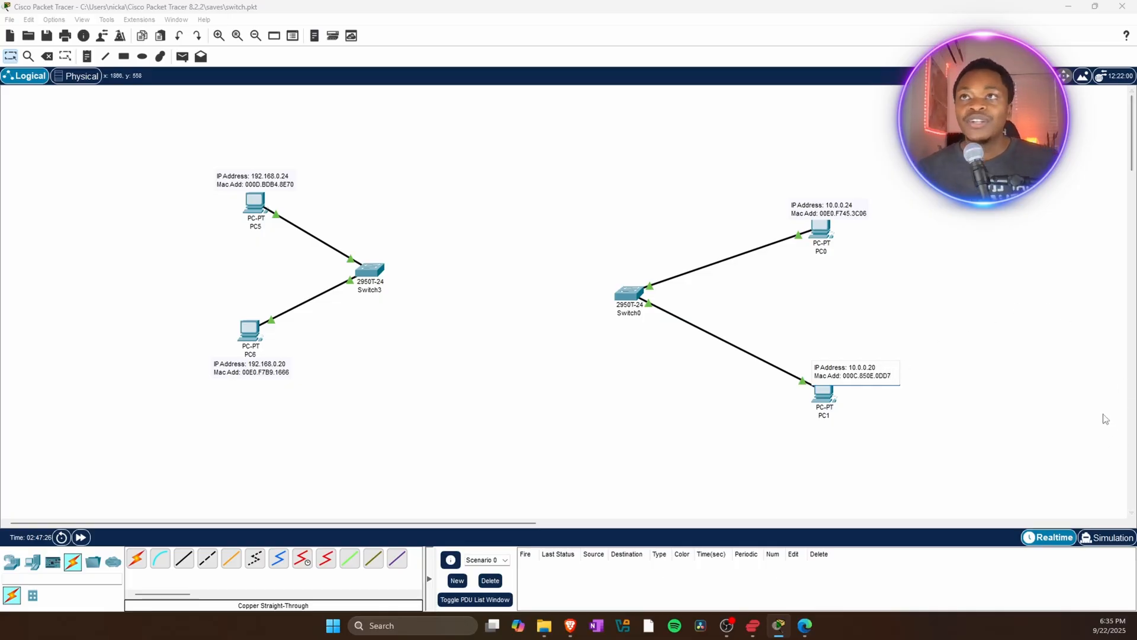
# Nudge PC1's and PC0's address notes slightly up and to the left.
pyautogui.click(1075, 392)
pyautogui.moveTo(859, 376); pyautogui.dragTo(840, 361)
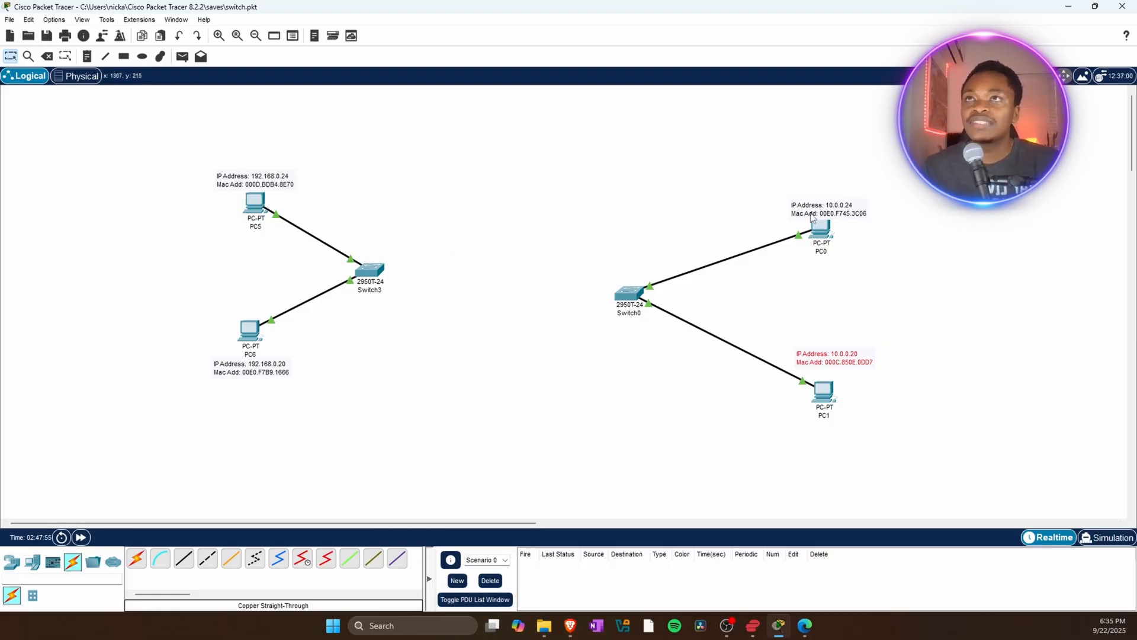
pyautogui.moveTo(810, 216); pyautogui.dragTo(804, 212)
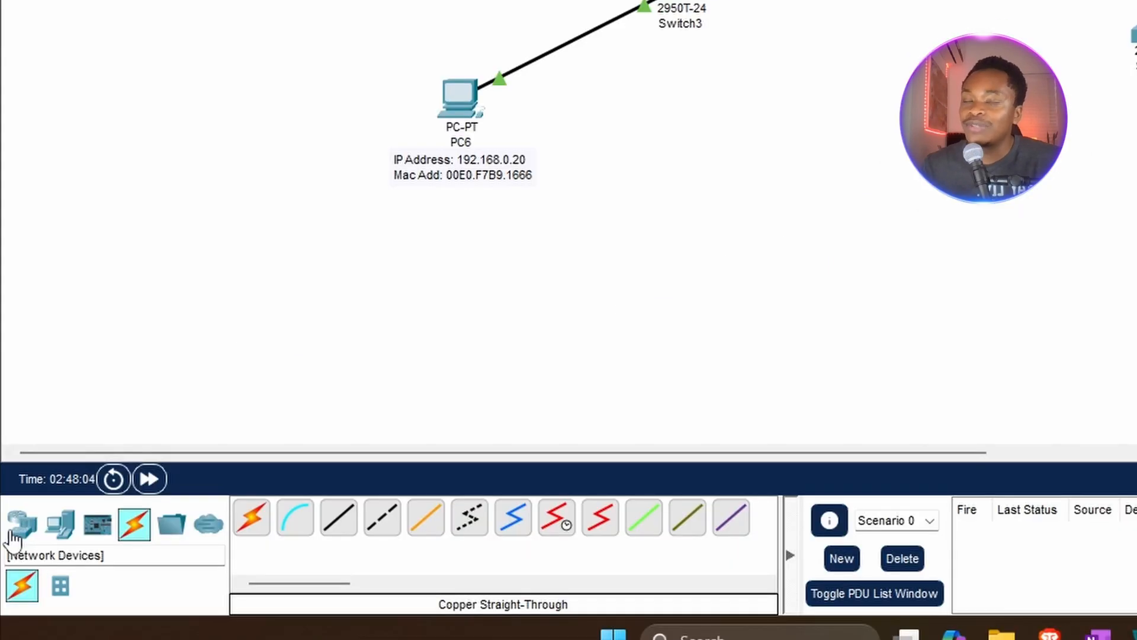
# Add a 1841 router to the workspace and place it between Switch3 and Switch0.
pyautogui.click(14, 533)
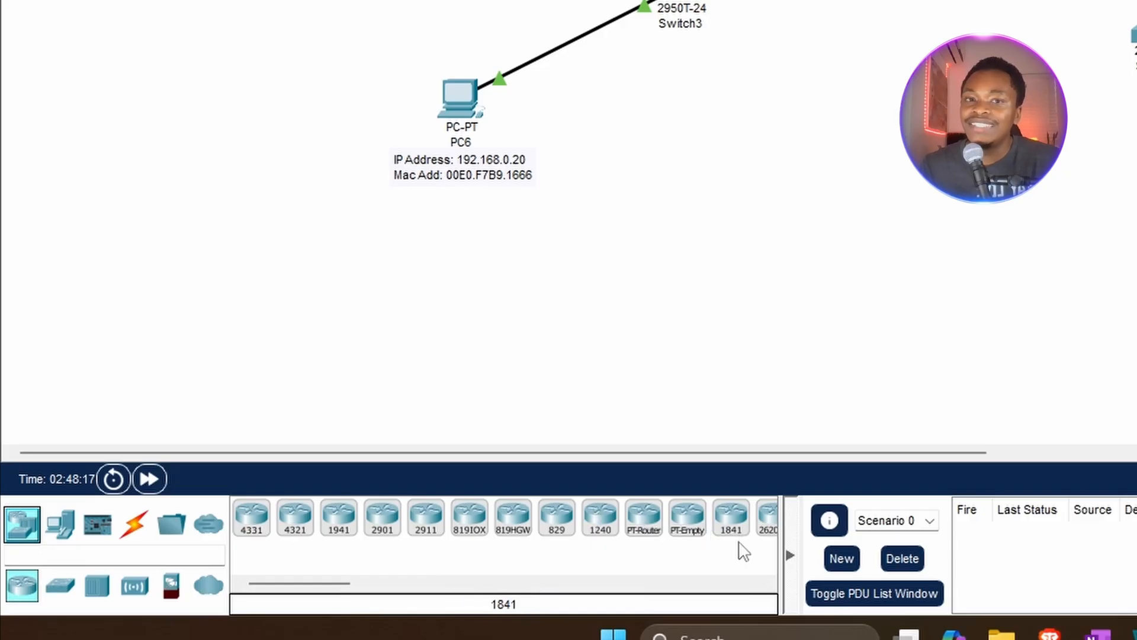
pyautogui.moveTo(739, 527); pyautogui.dragTo(799, 103)
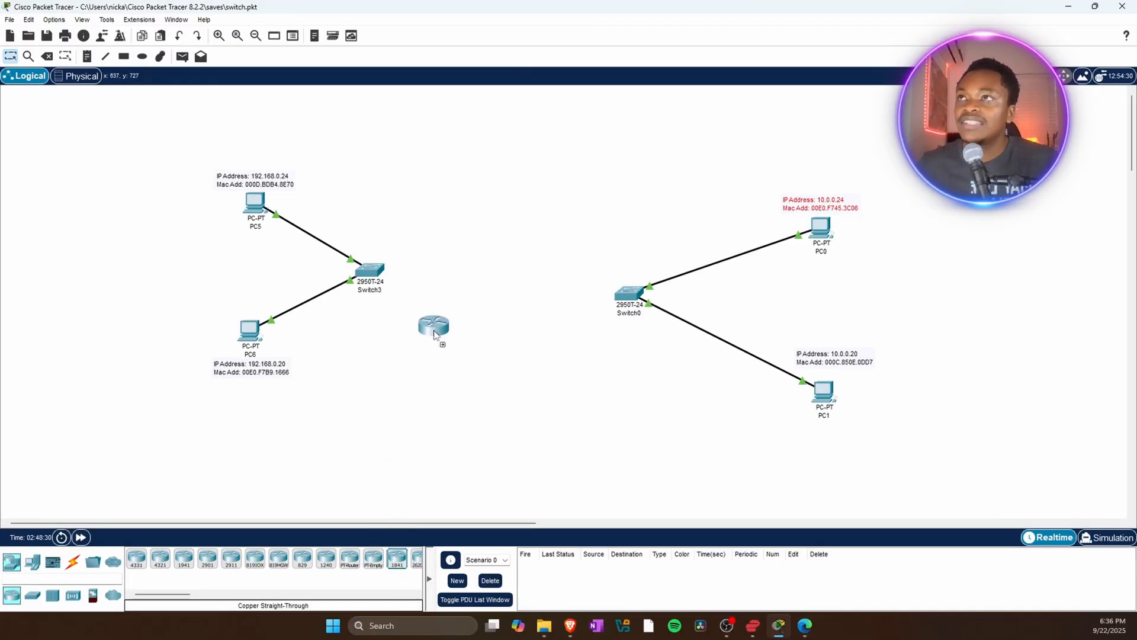
pyautogui.moveTo(433, 333); pyautogui.dragTo(497, 287)
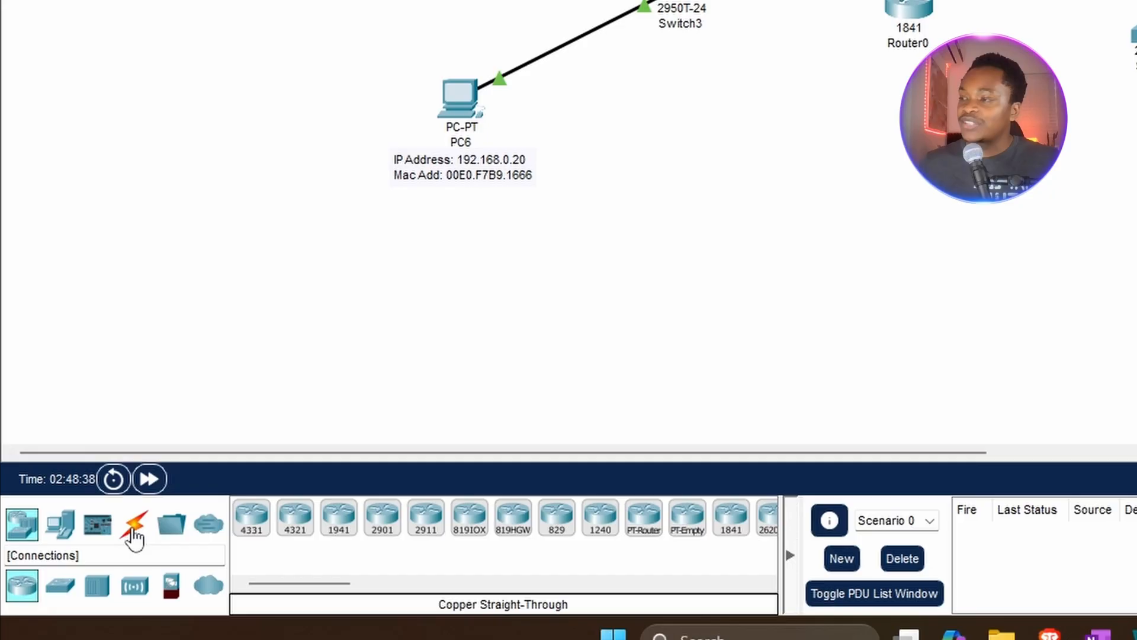
# Connect Switch3's GigabitEthernet0/1 to Router0's FastEthernet0/0 with a copper straight-through cable.
pyautogui.click(74, 563)
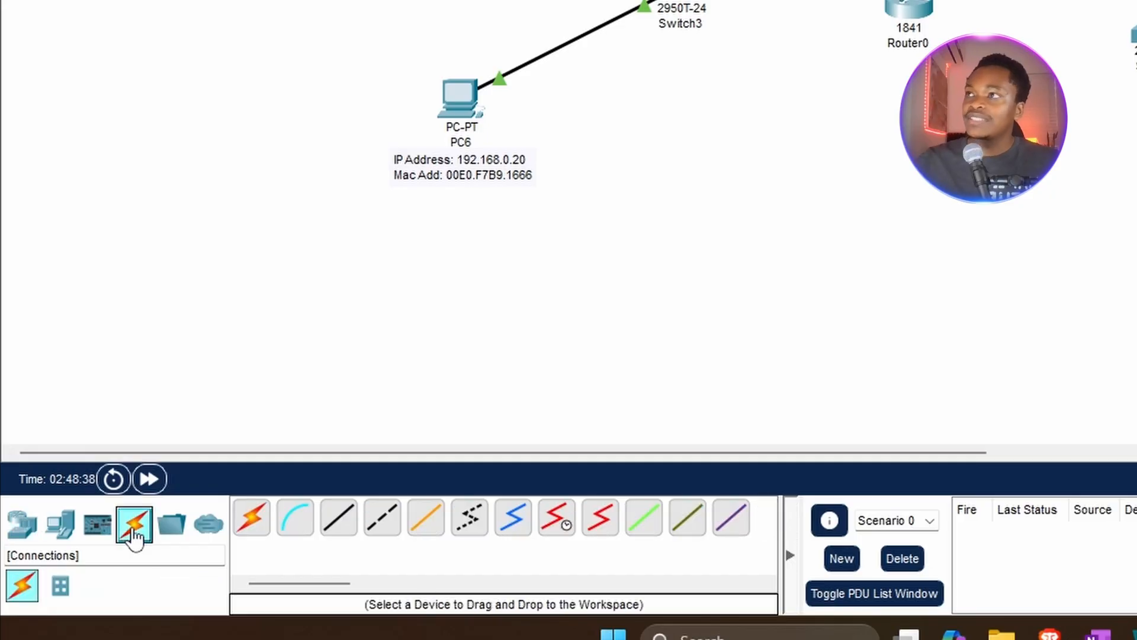
pyautogui.click(336, 525)
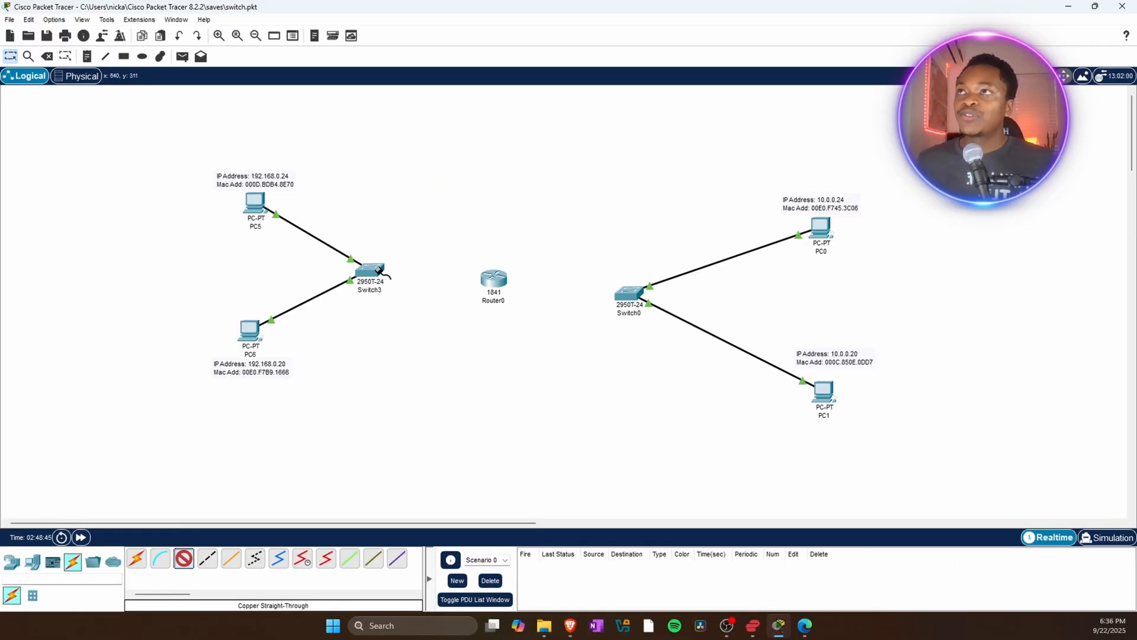
pyautogui.moveTo(378, 270)
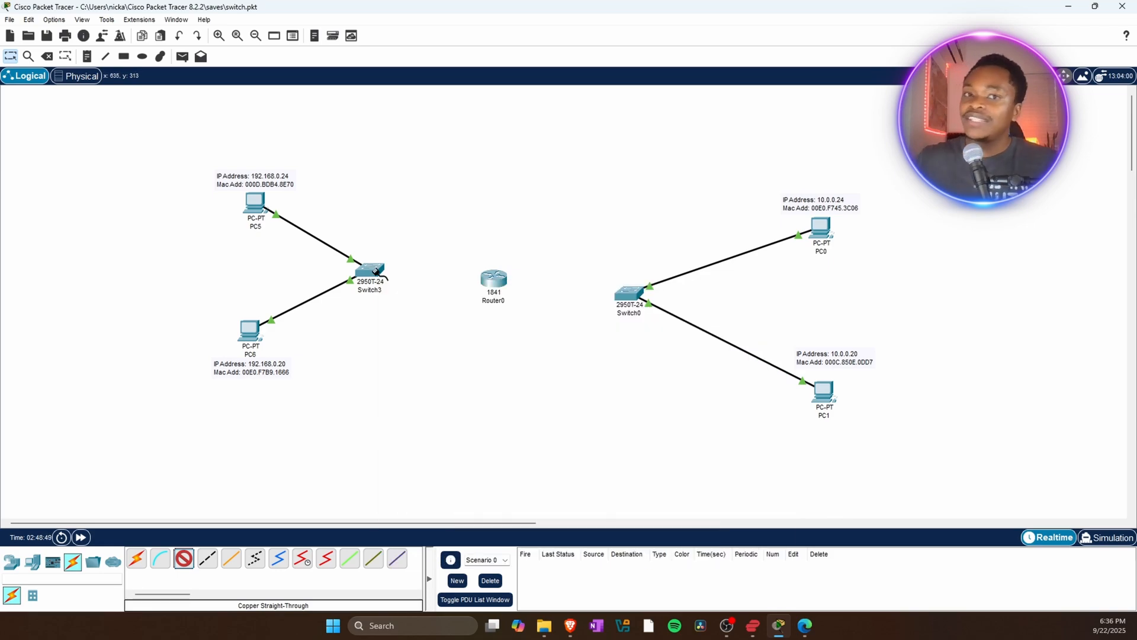
pyautogui.click(377, 272)
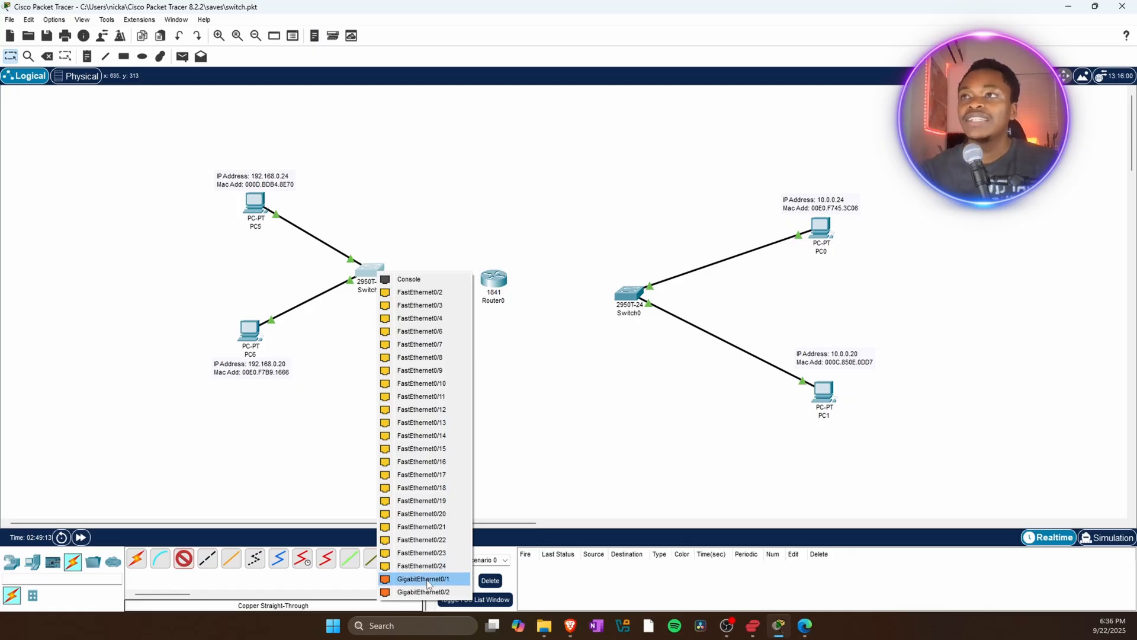
pyautogui.click(426, 579)
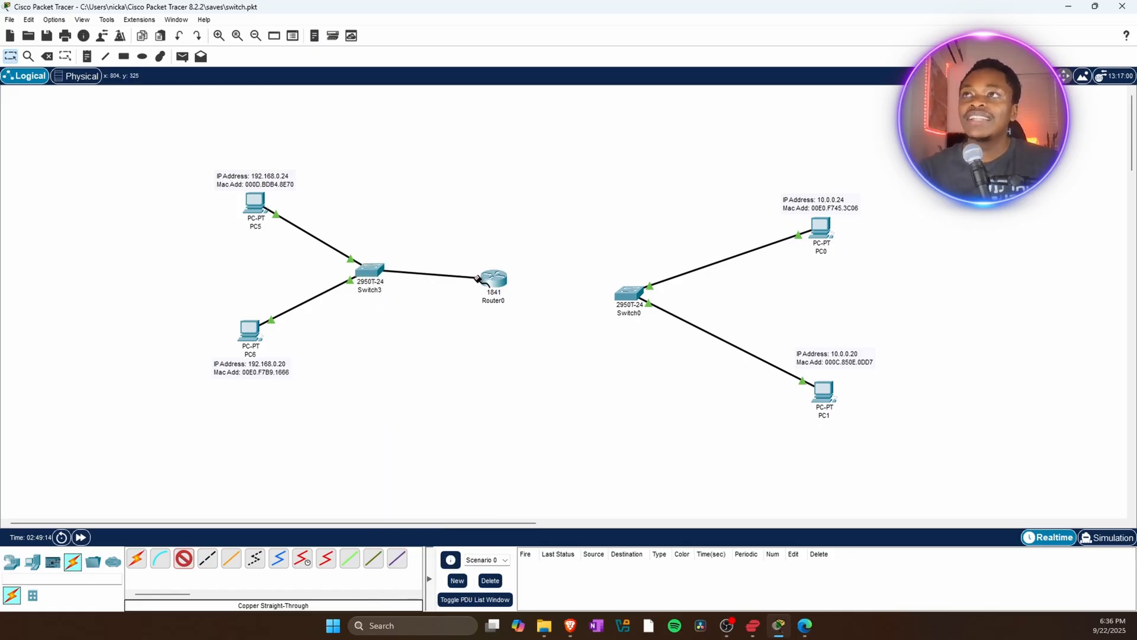
pyautogui.moveTo(489, 280)
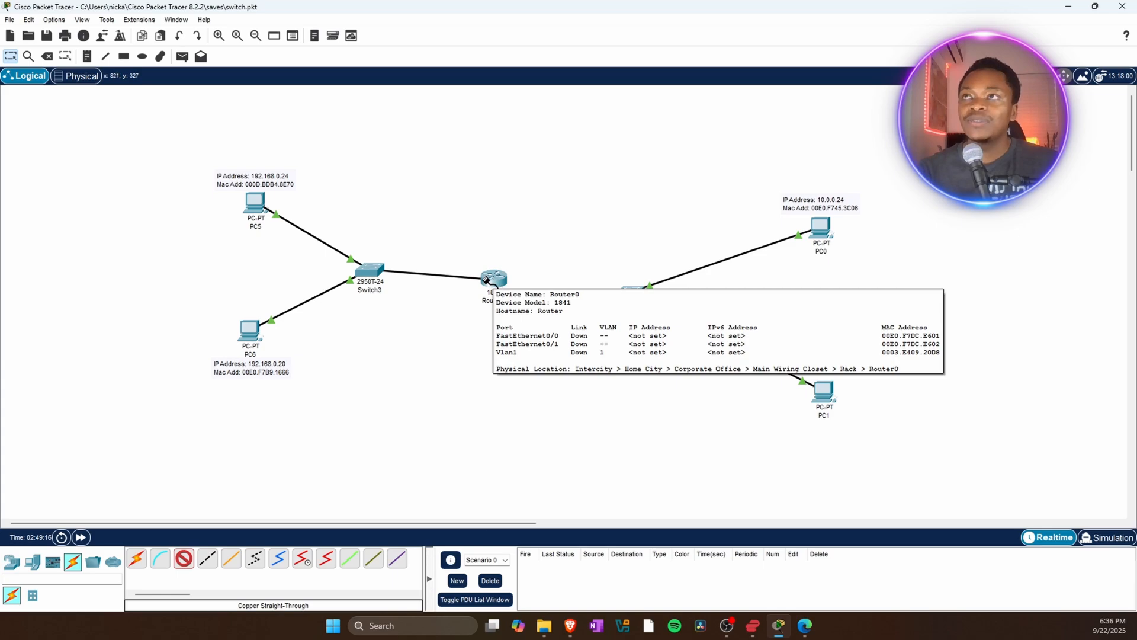
pyautogui.click(487, 282)
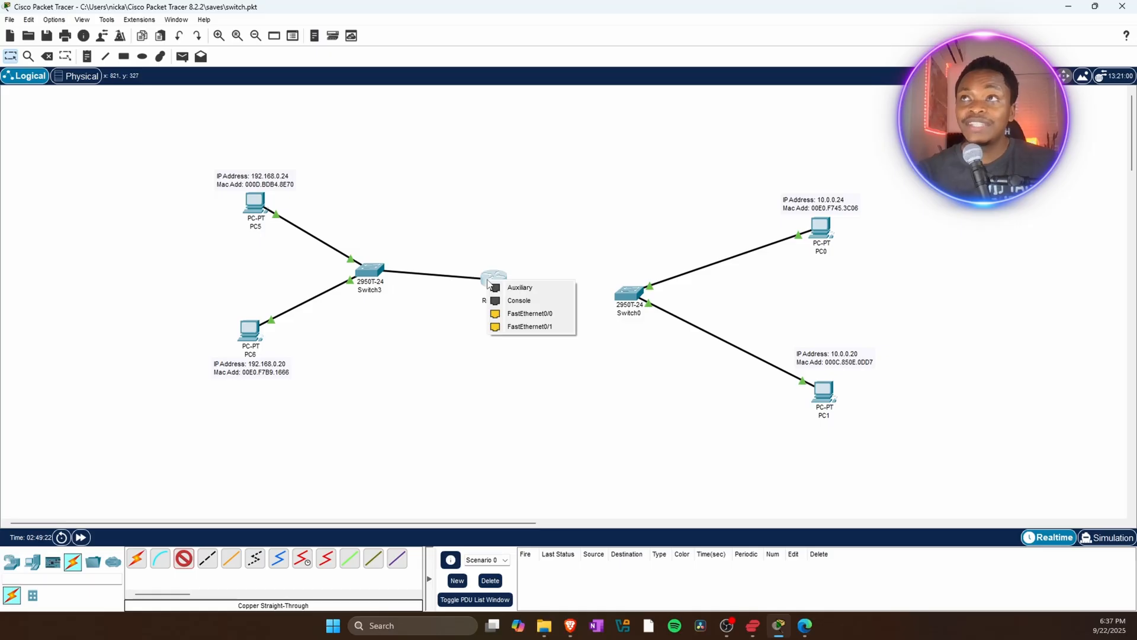
pyautogui.click(524, 314)
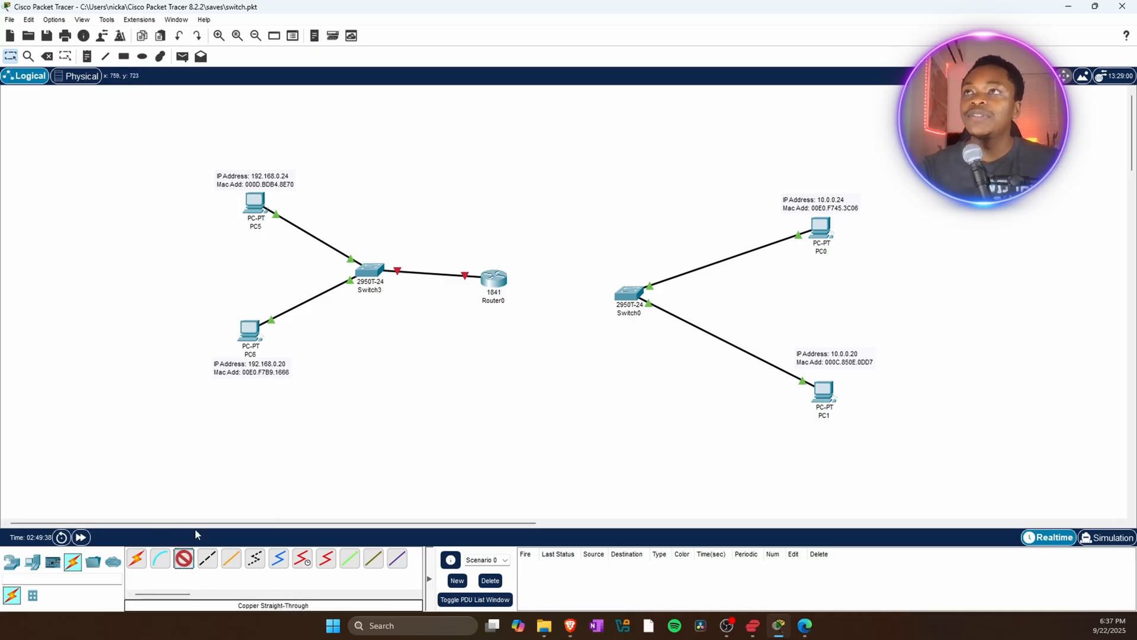
# Connect Switch0's GigabitEthernet0/1 to Router0's FastEthernet0/1 with a copper straight-through cable.
pyautogui.click(631, 290)
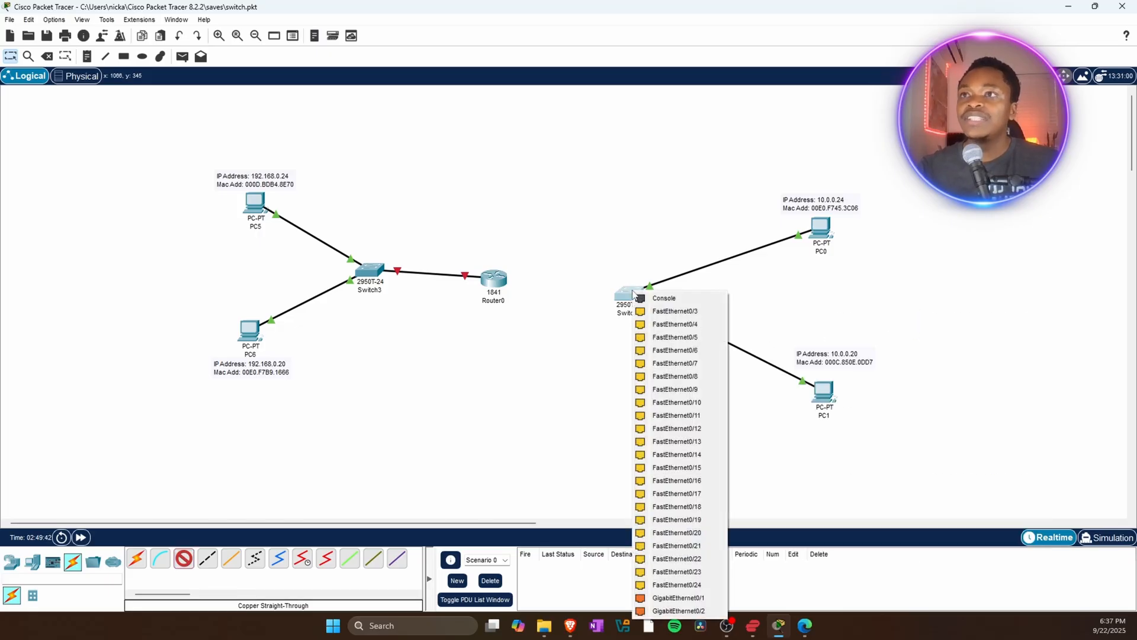
pyautogui.click(666, 599)
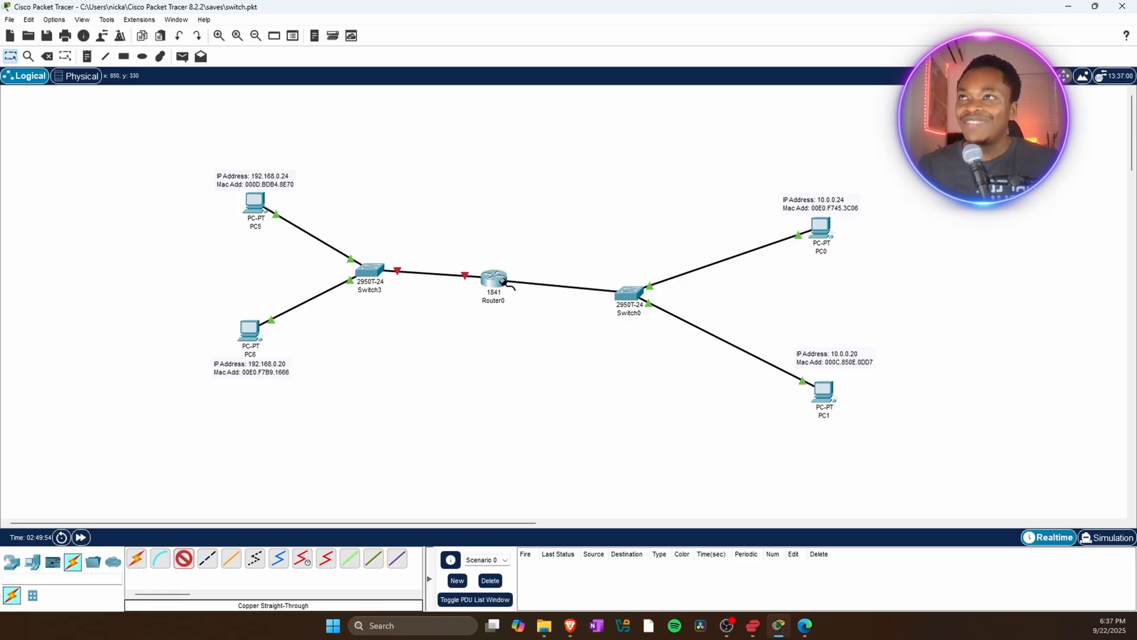
pyautogui.moveTo(500, 278)
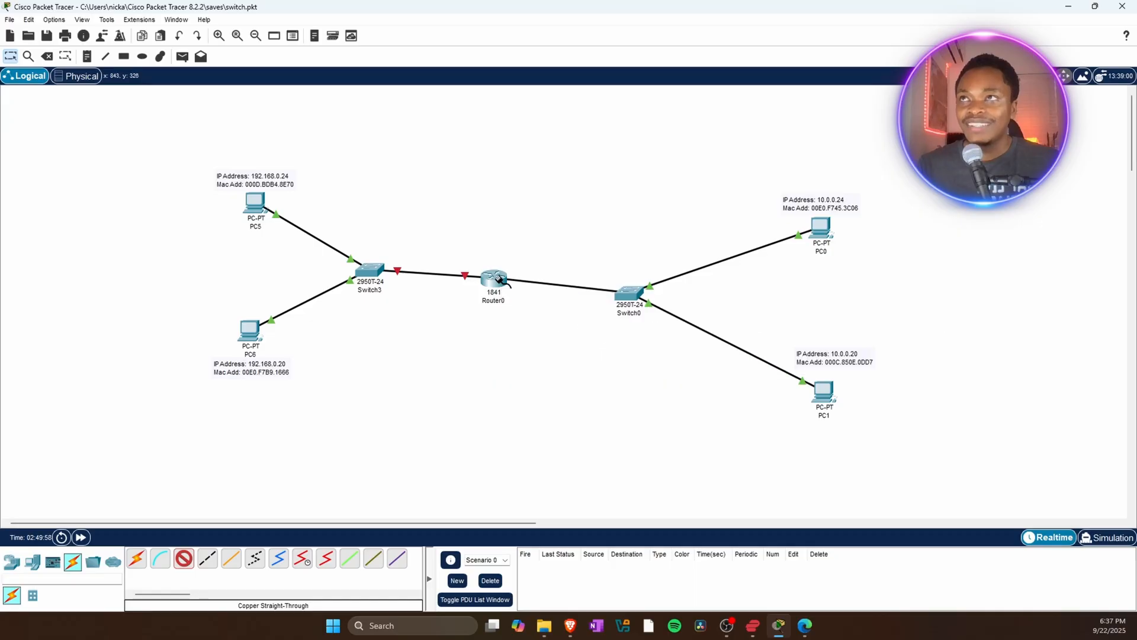
pyautogui.click(500, 280)
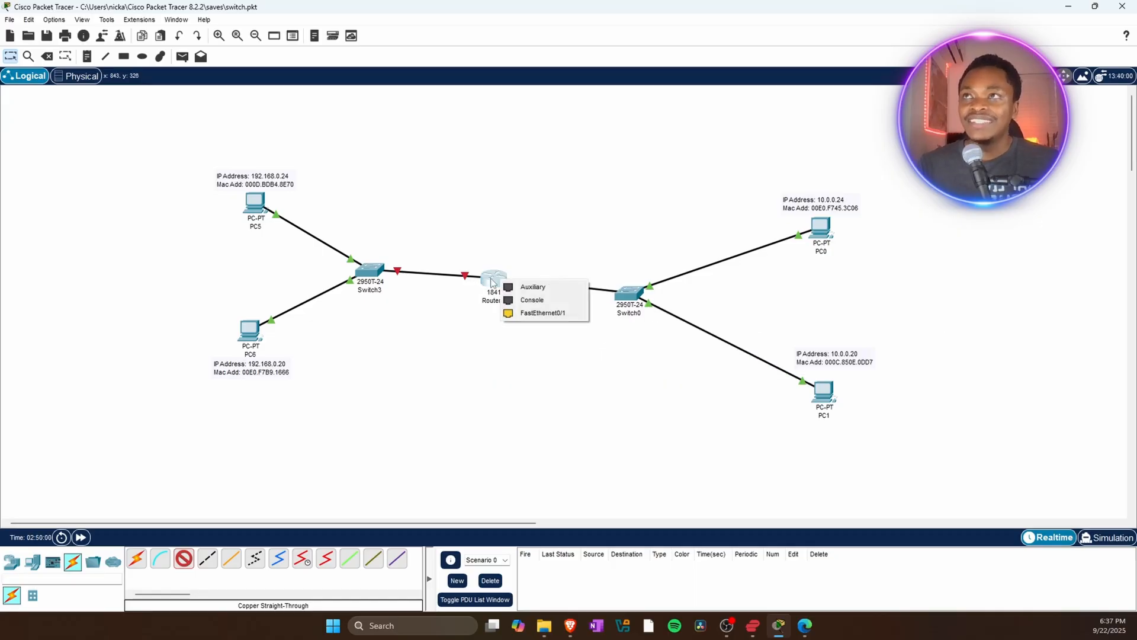
pyautogui.click(545, 316)
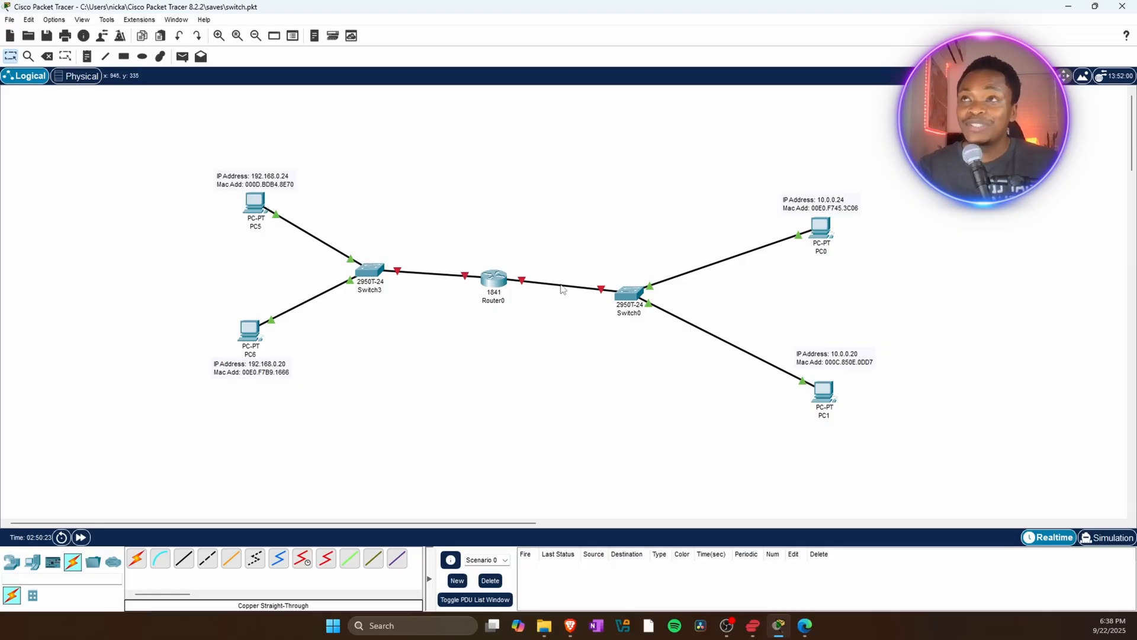
# Open Router0's configuration settings.
pyautogui.click(489, 279)
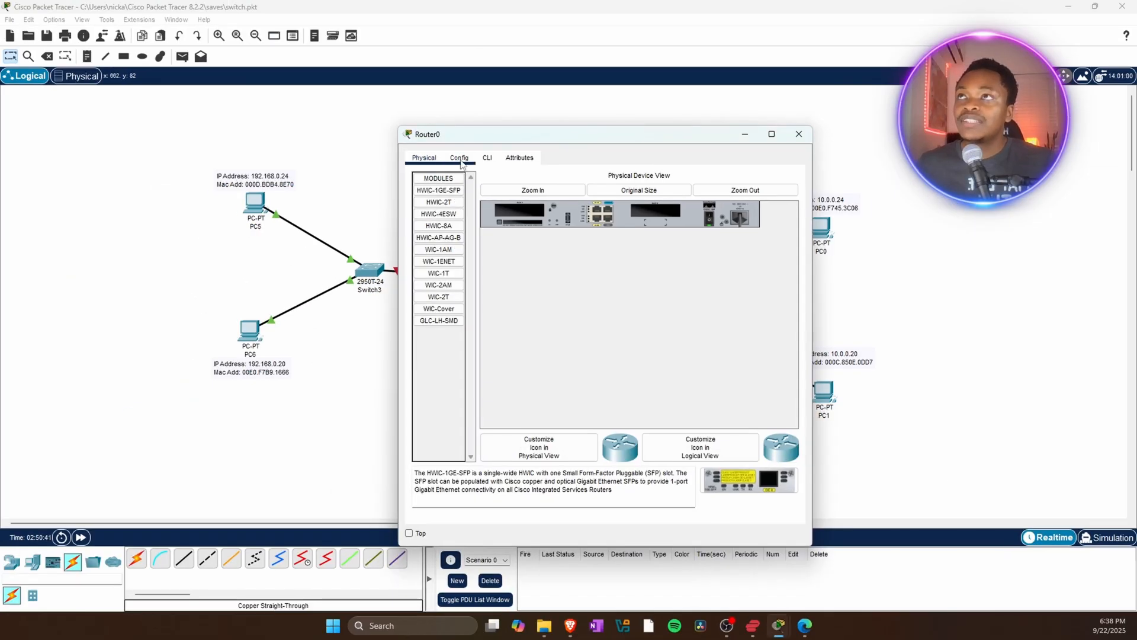
pyautogui.click(496, 155)
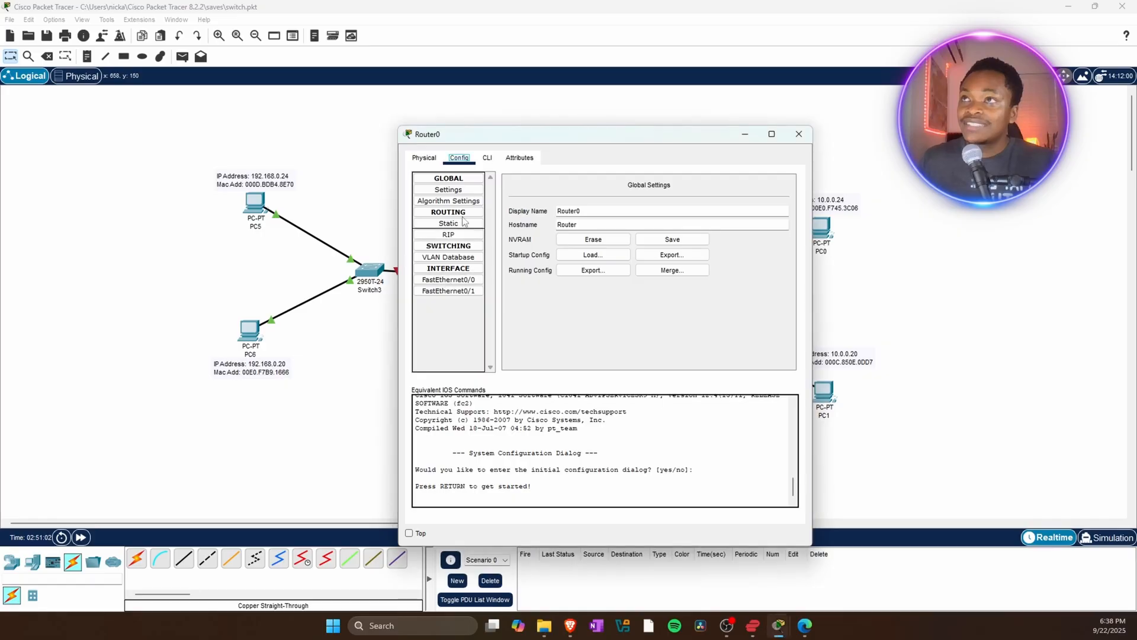
# Open Router0's FastEthernet0/0 interface settings and set its IPv4 address to 192.168.0.1 with subnet mask 255.255.255.0.
pyautogui.moveTo(514, 144); pyautogui.dragTo(691, 128)
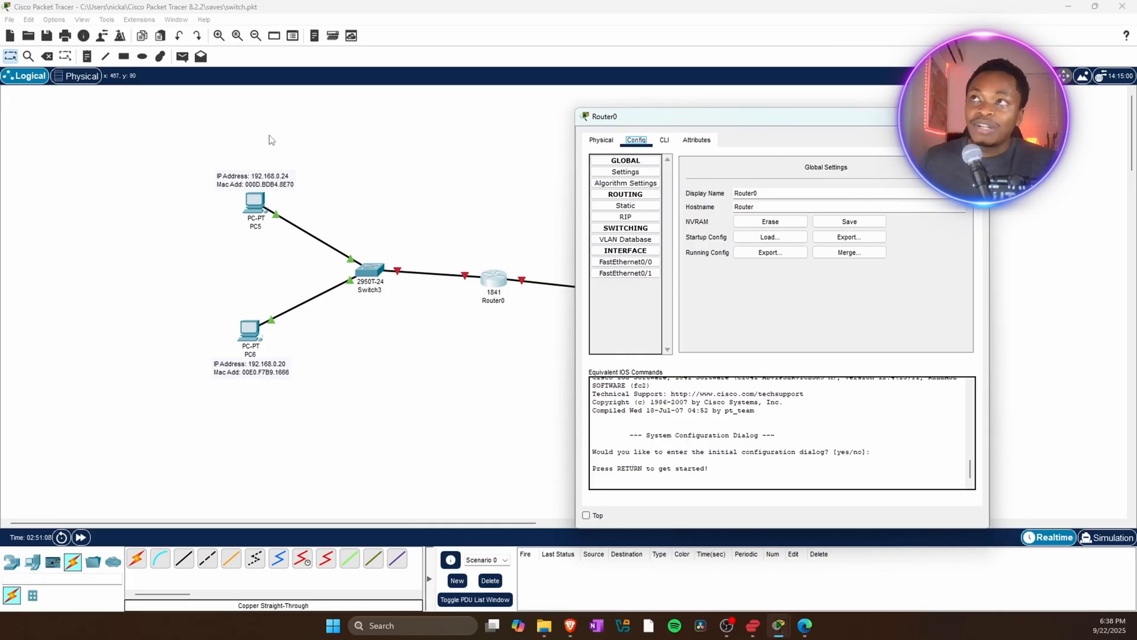
pyautogui.click(633, 266)
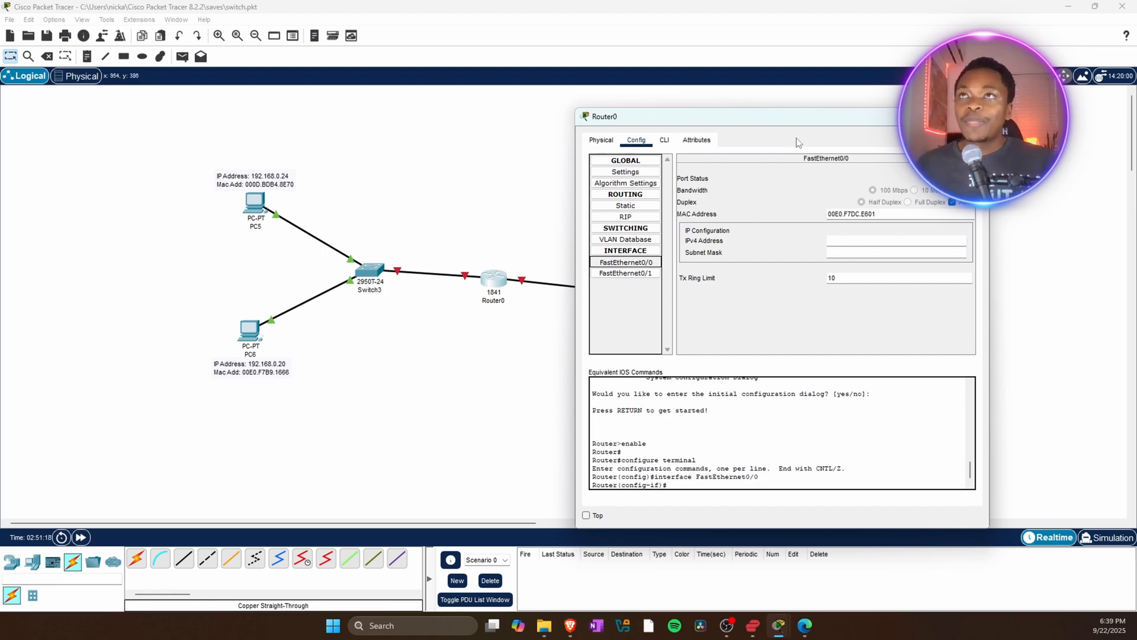
pyautogui.moveTo(782, 119); pyautogui.dragTo(483, 123)
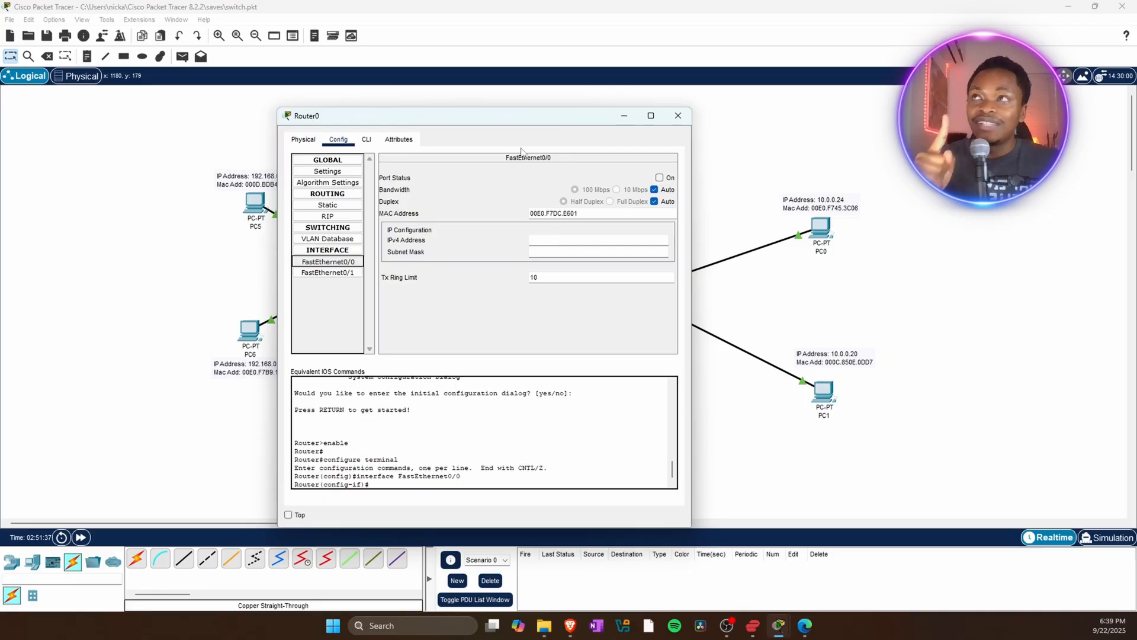
pyautogui.moveTo(409, 116); pyautogui.dragTo(529, 128)
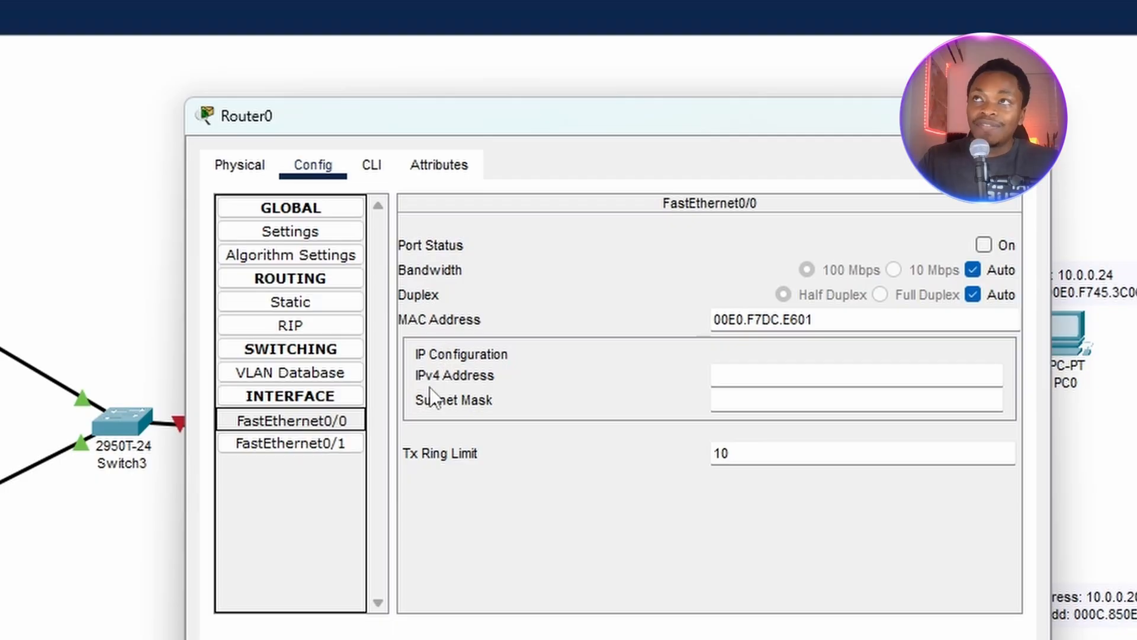
pyautogui.click(723, 376)
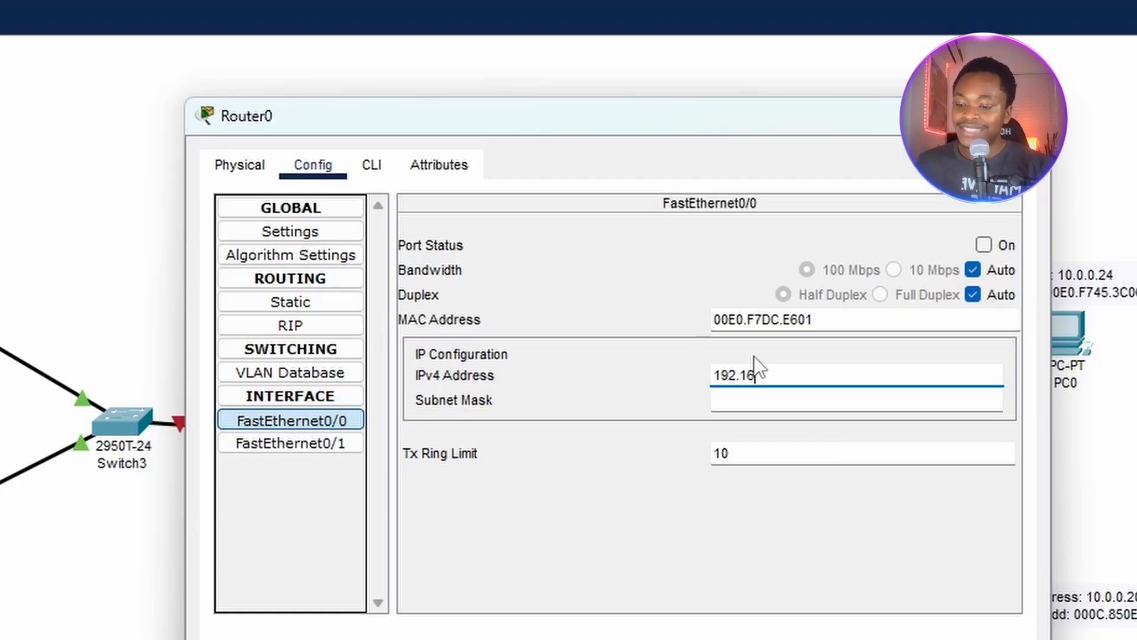
pyautogui.write('192.168.0')
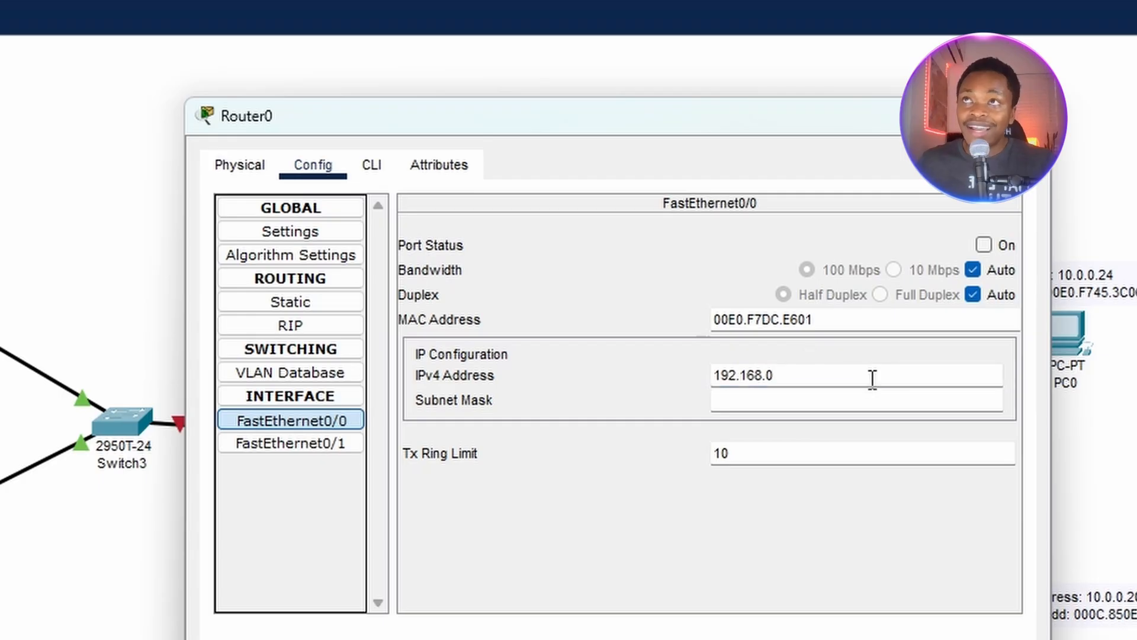
pyautogui.write('.1')
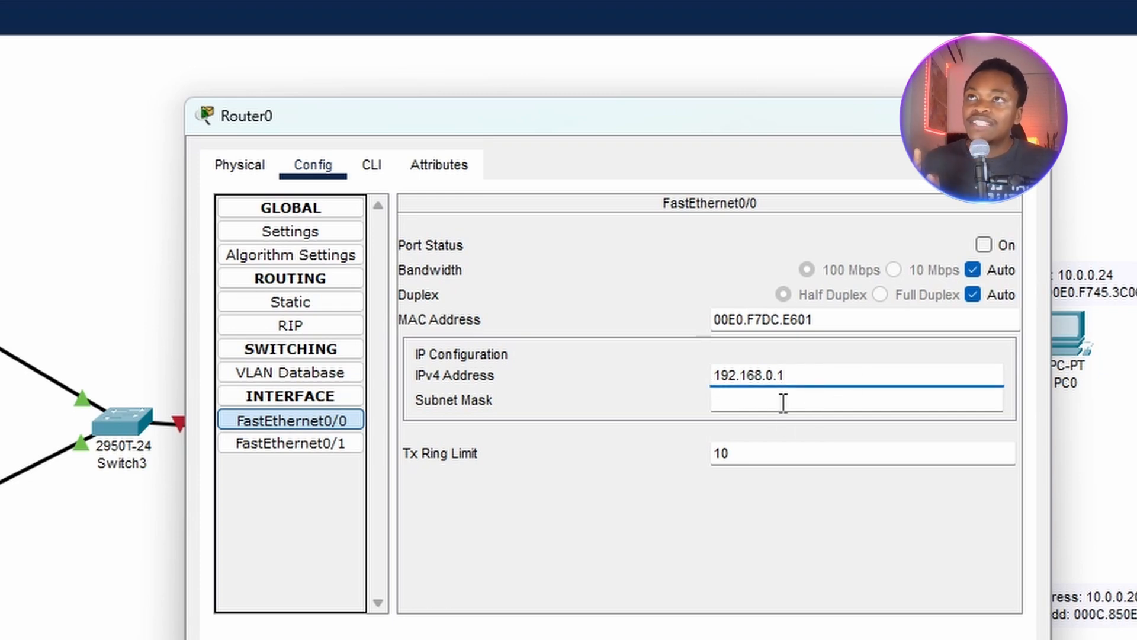
pyautogui.click(823, 399)
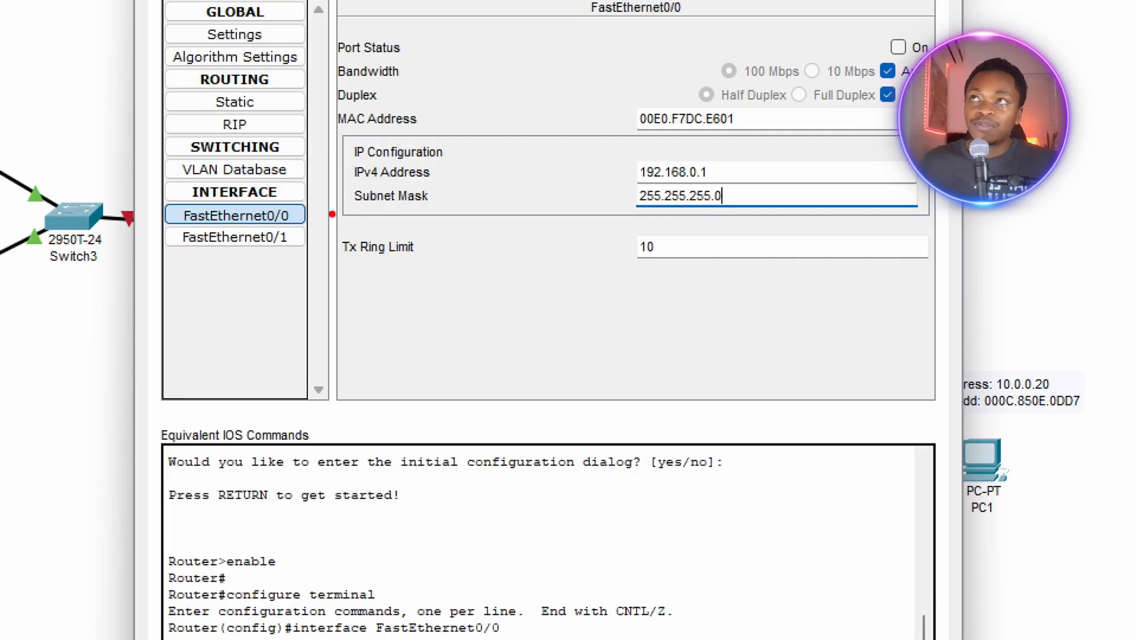
# Turn on the port status of Router0's FastEthernet0/0 interface.
pyautogui.moveTo(350, 207); pyautogui.dragTo(782, 217)
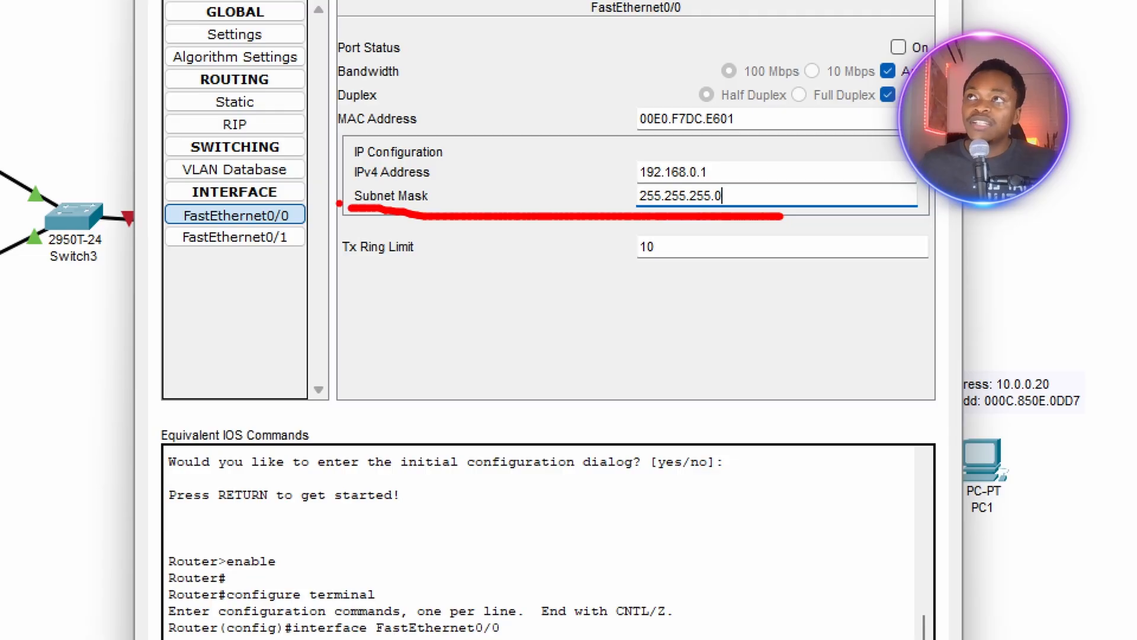
pyautogui.moveTo(338, 206)
pyautogui.mouseDown()
pyautogui.moveTo(339, 116)
pyautogui.moveTo(911, 159)
pyautogui.moveTo(925, 226)
pyautogui.moveTo(757, 212)
pyautogui.mouseUp()
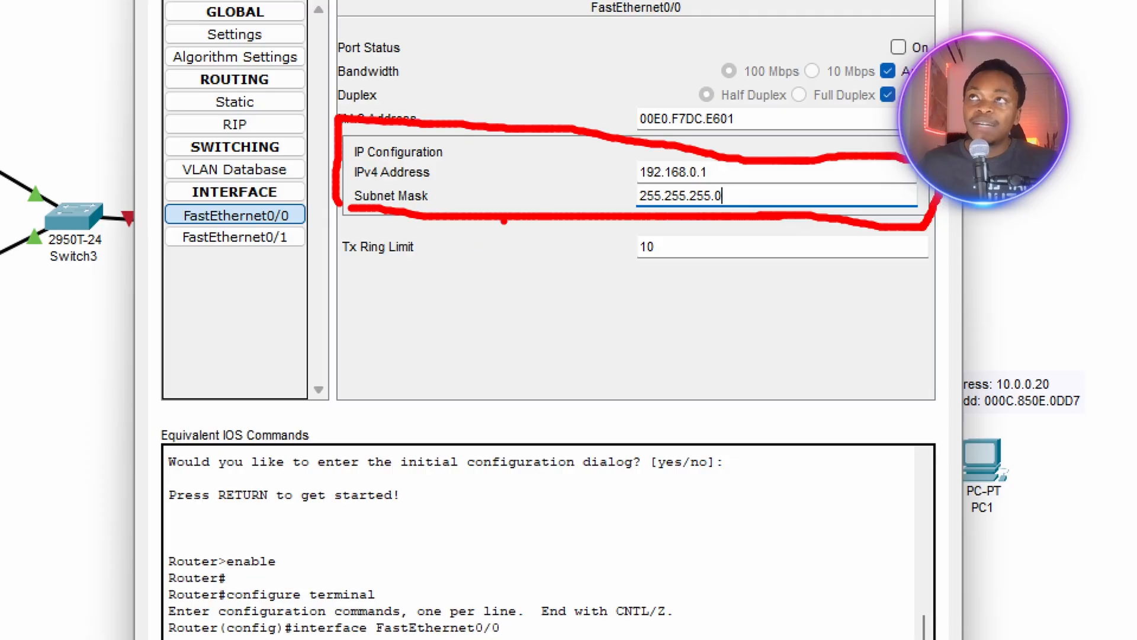
pyautogui.press('Escape')
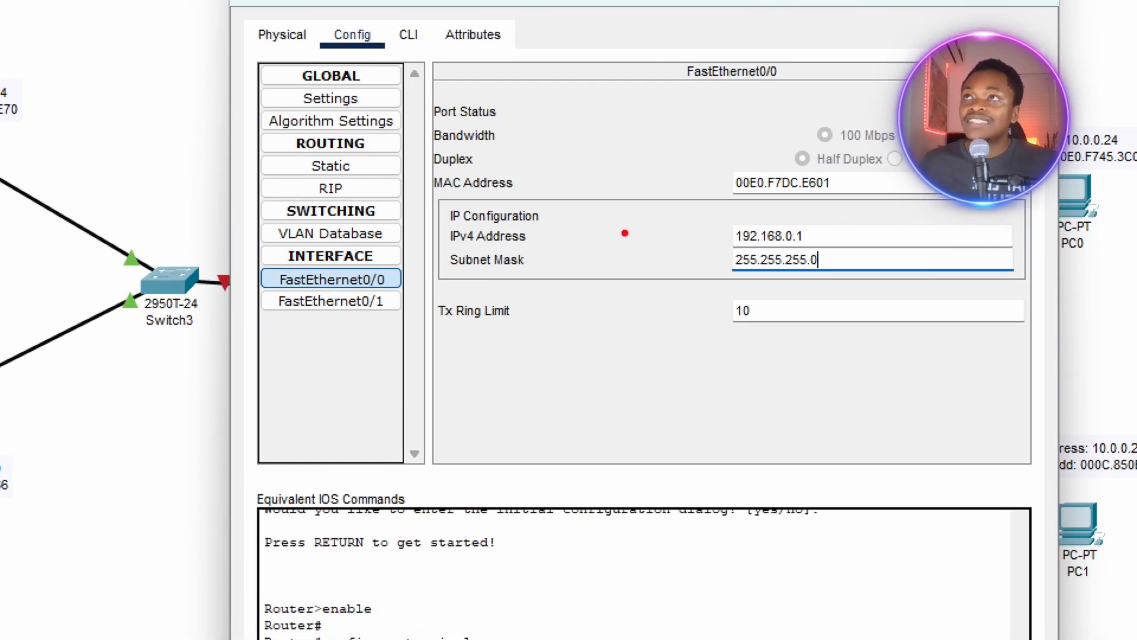
pyautogui.moveTo(442, 196); pyautogui.dragTo(938, 198)
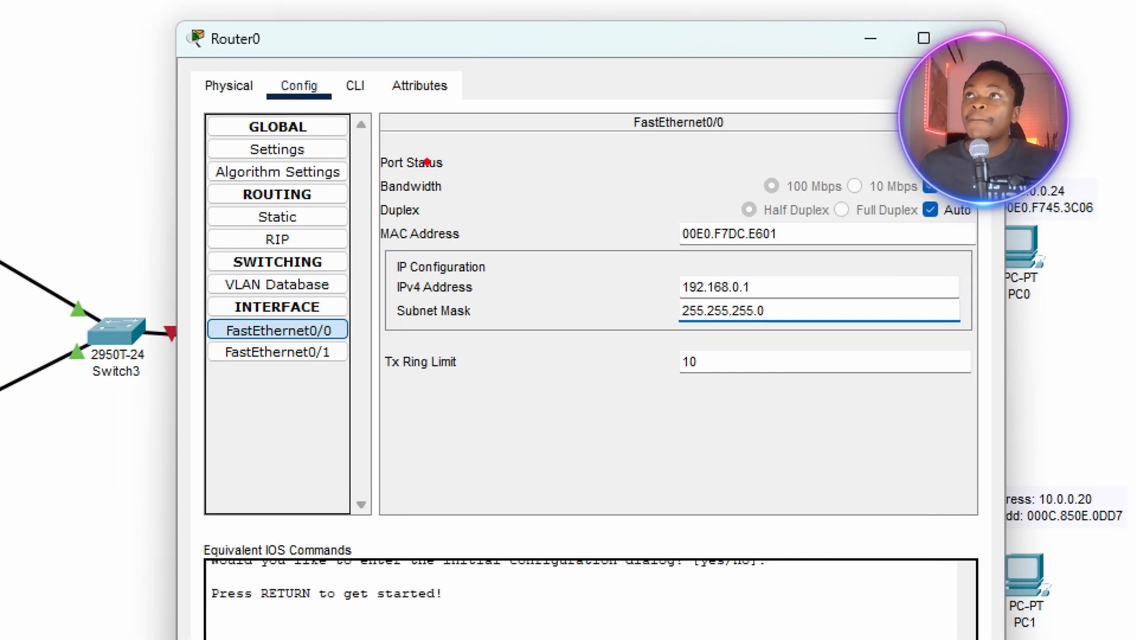
pyautogui.moveTo(378, 175); pyautogui.dragTo(921, 176)
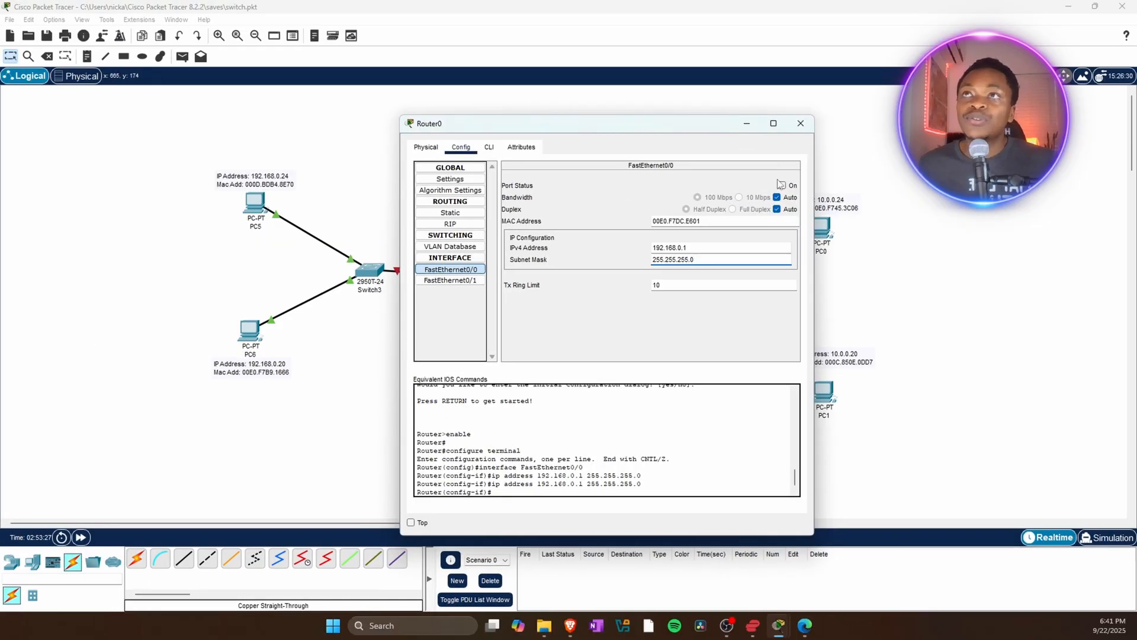
pyautogui.click(781, 185)
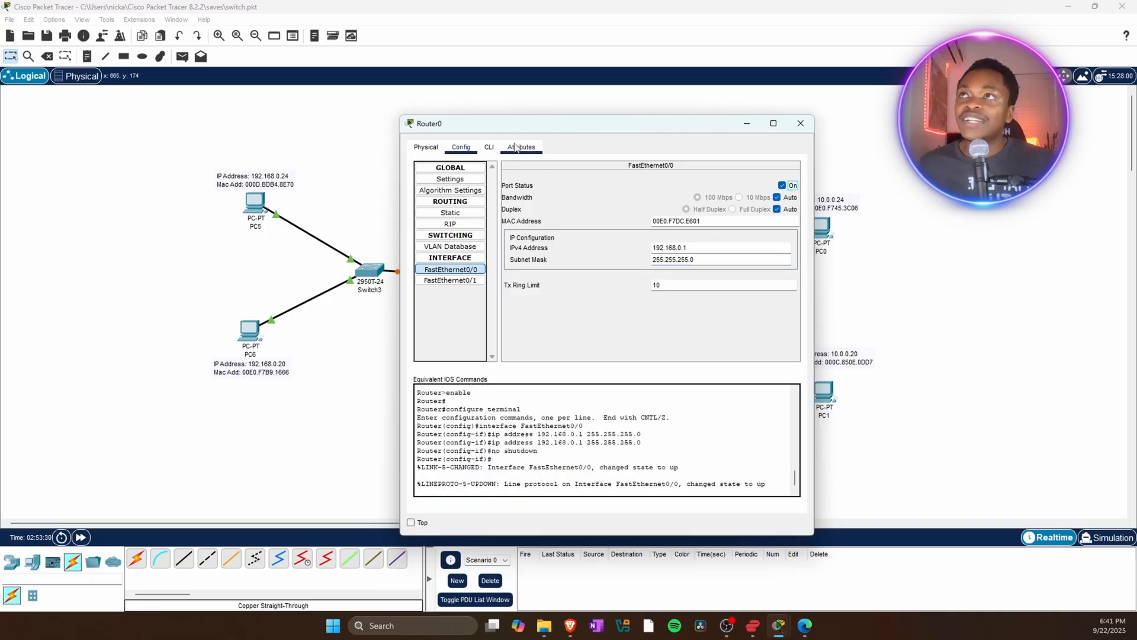
# Open Router0's FastEthernet0/1 interface settings and set its IPv4 address to 10.0.0.1.
pyautogui.moveTo(474, 124); pyautogui.dragTo(713, 121)
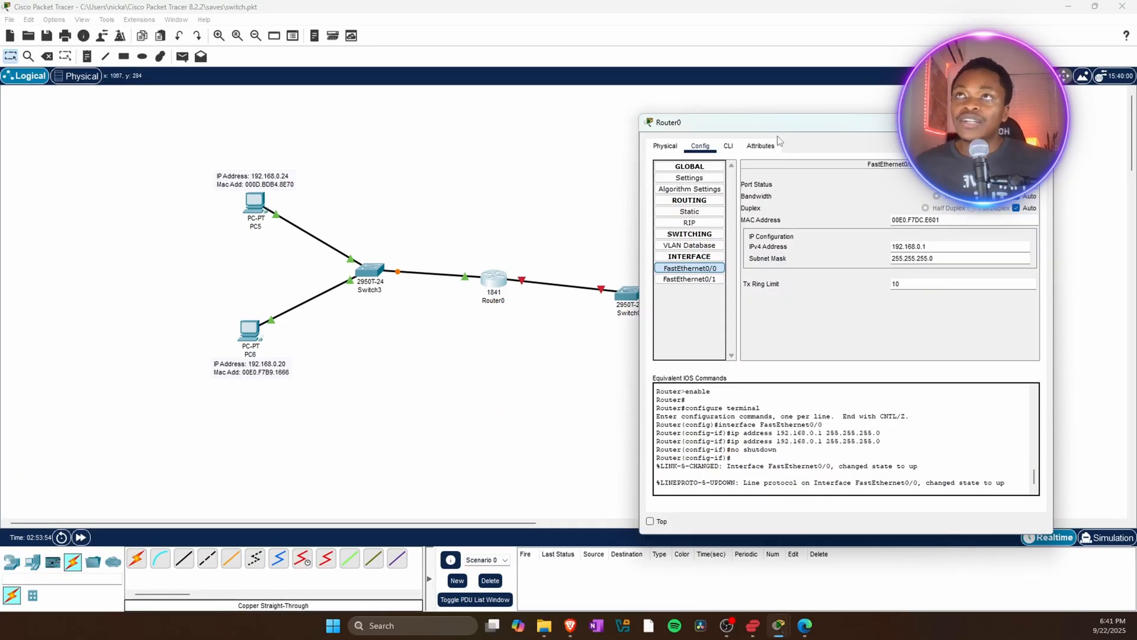
pyautogui.moveTo(821, 133); pyautogui.dragTo(250, 118)
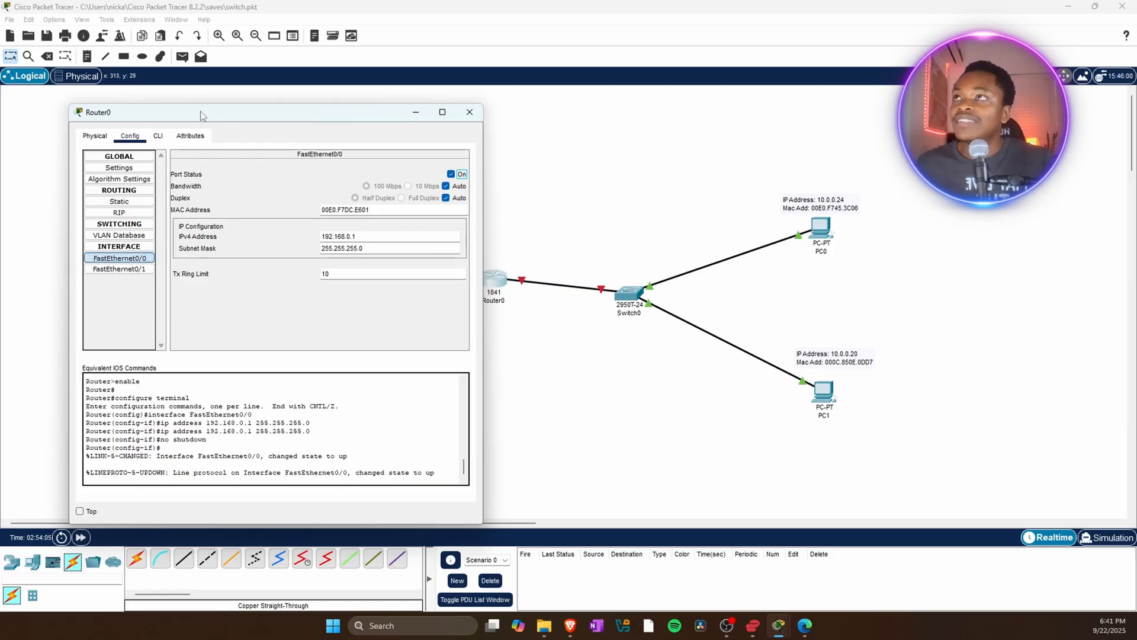
pyautogui.moveTo(201, 115); pyautogui.dragTo(251, 106)
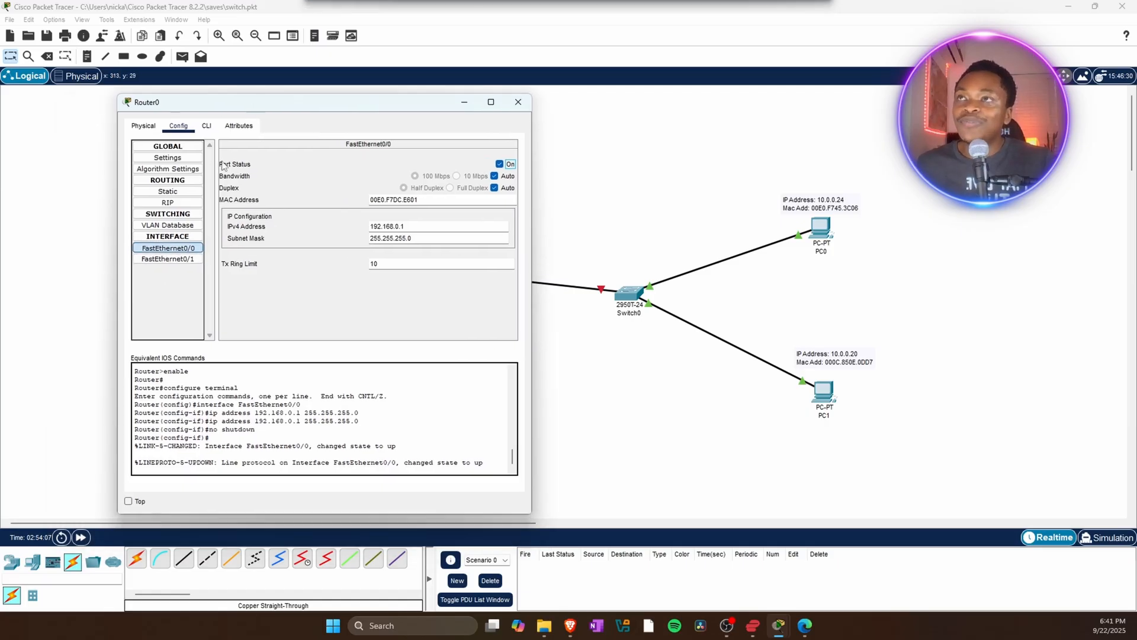
pyautogui.click(157, 259)
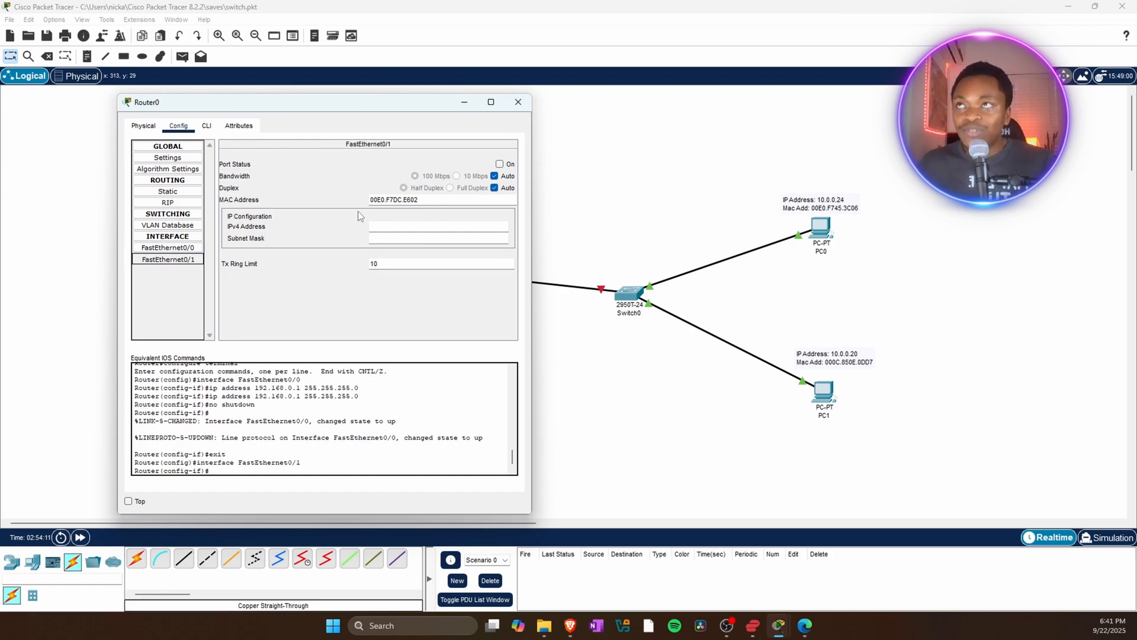
pyautogui.moveTo(311, 105); pyautogui.dragTo(421, 106)
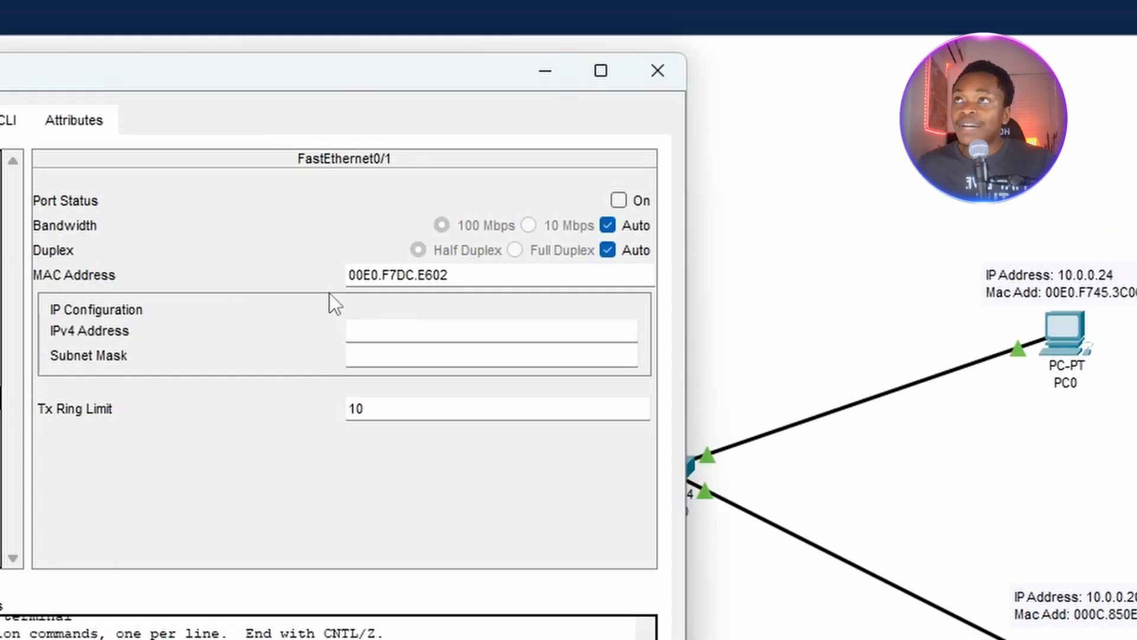
pyautogui.click(502, 220)
pyautogui.write('10')
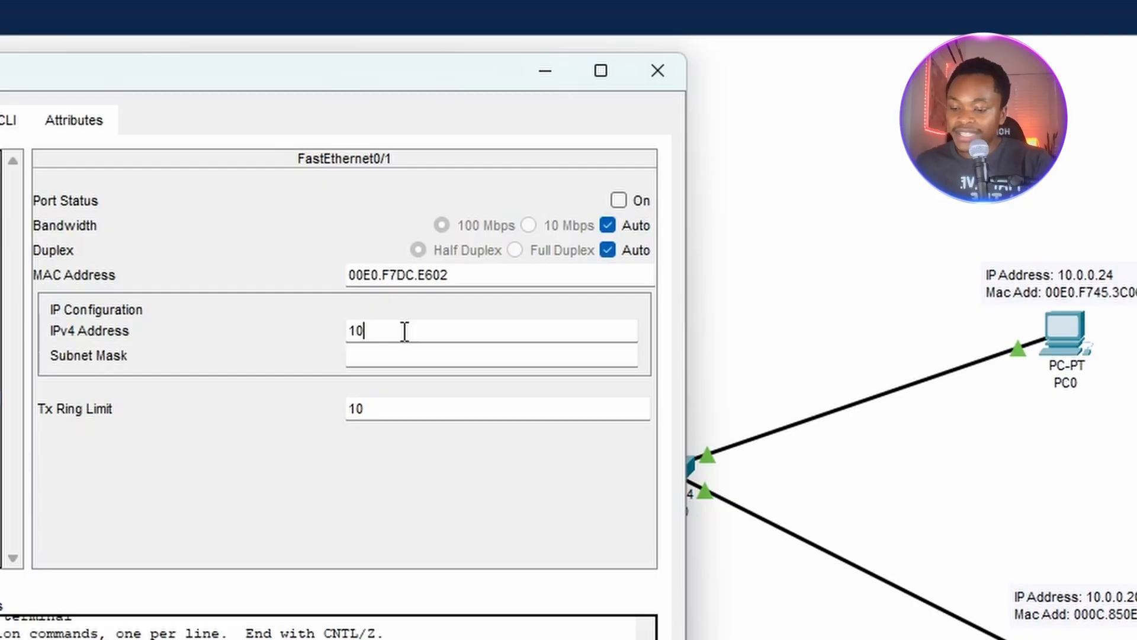
pyautogui.write('.0')
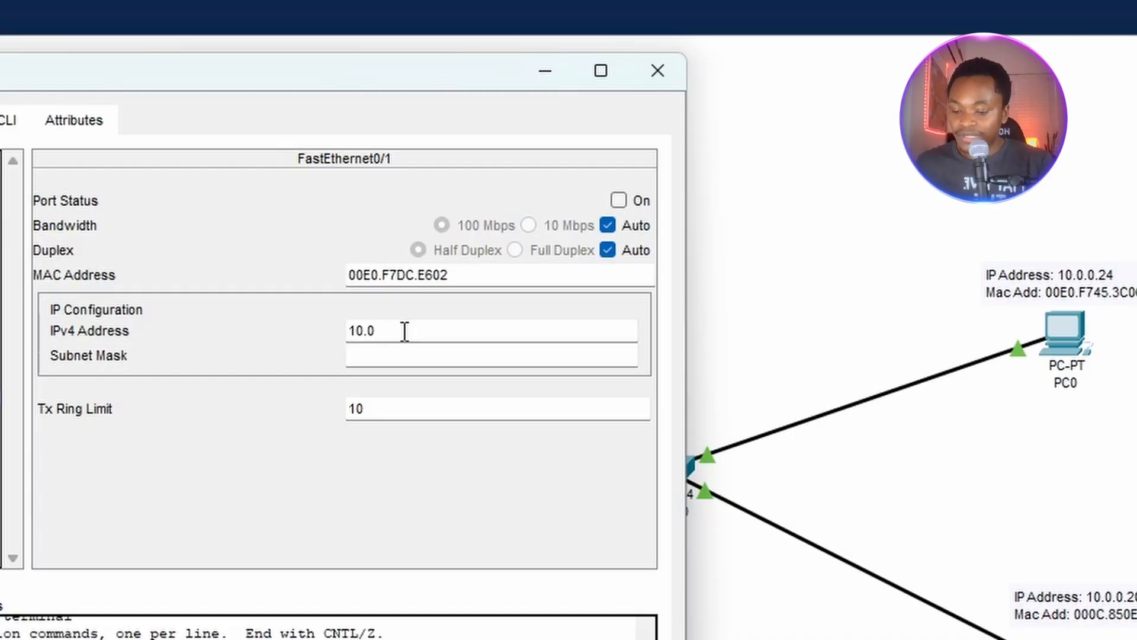
pyautogui.write('.0.1')
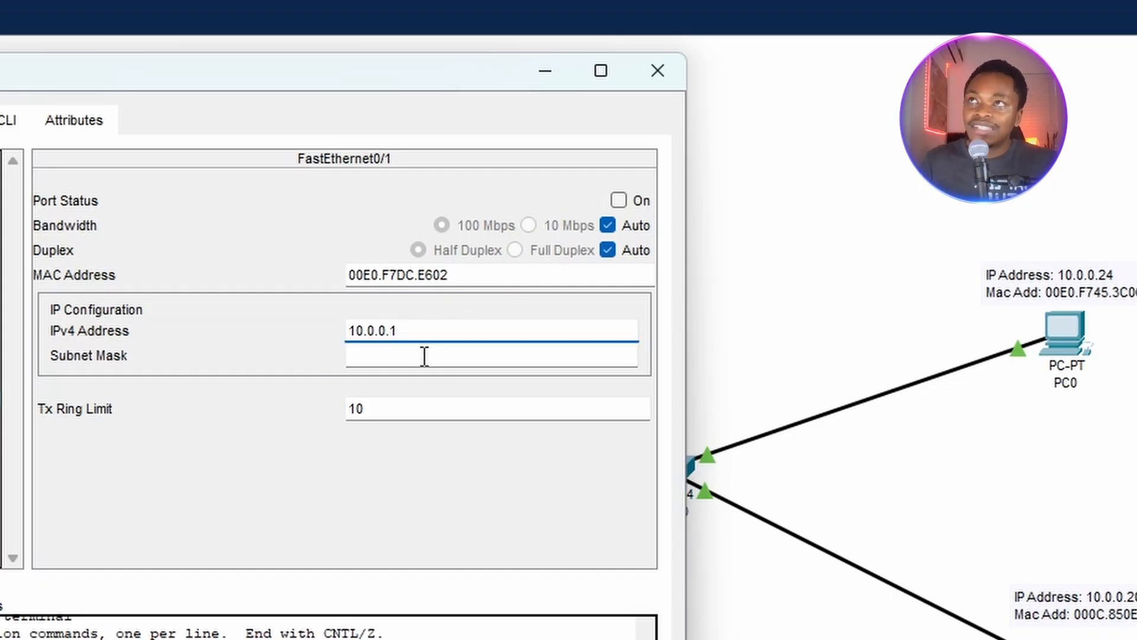
pyautogui.press('Return')
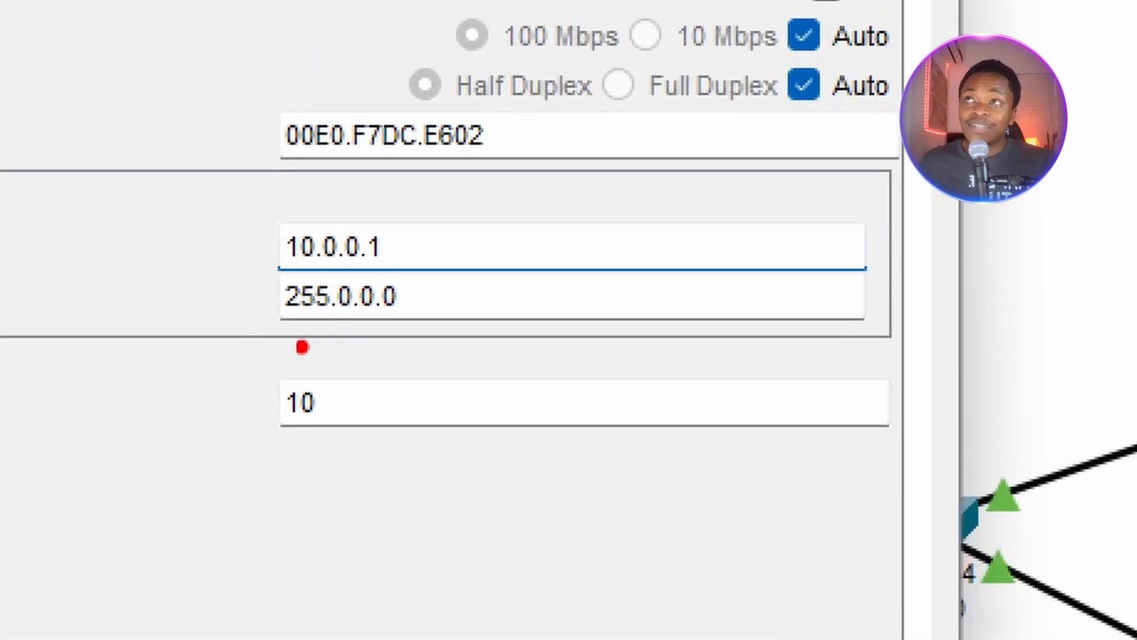
# Change FastEthernet0/1's subnet mask to 255.255.255.0.
pyautogui.moveTo(261, 346); pyautogui.dragTo(511, 367)
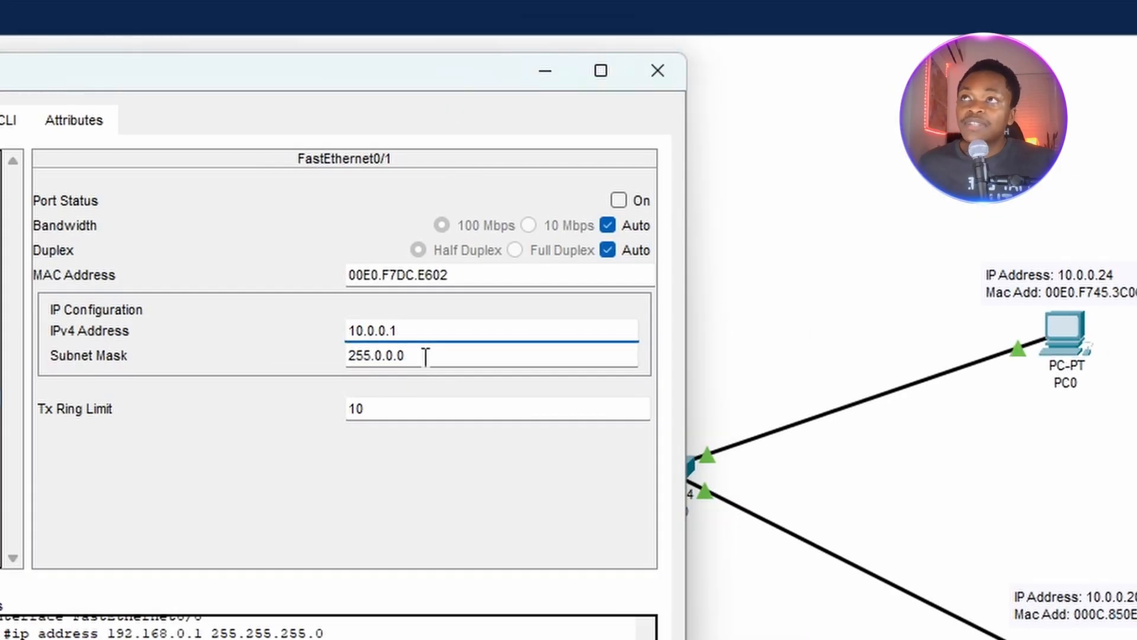
pyautogui.click(423, 303)
pyautogui.moveTo(417, 359); pyautogui.dragTo(375, 363)
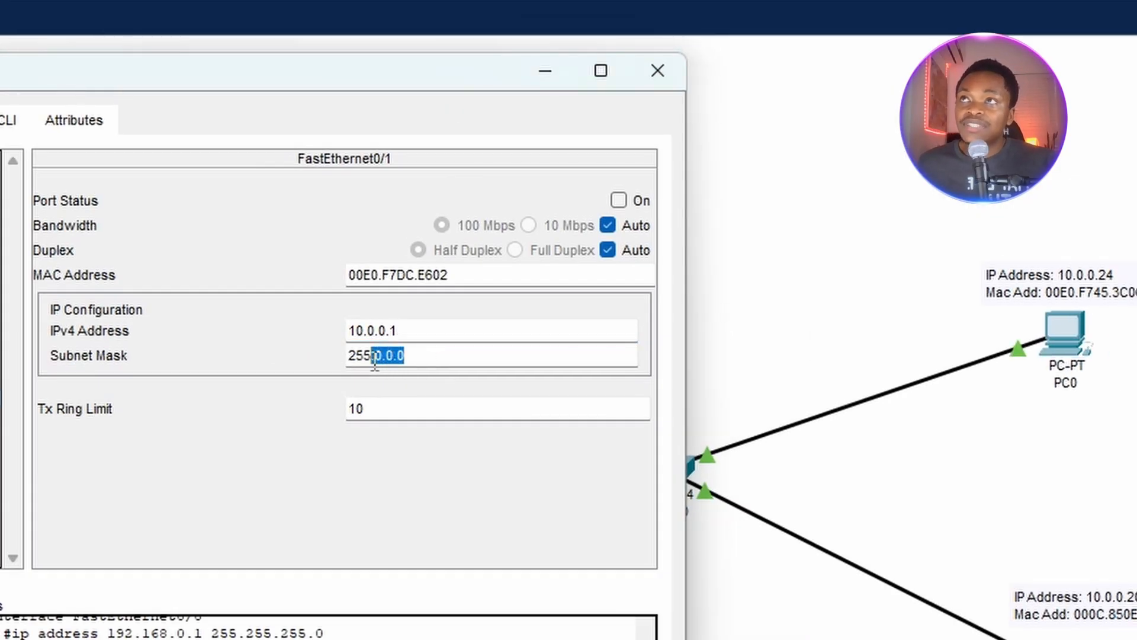
pyautogui.click(463, 359)
pyautogui.press('BackSpace')
pyautogui.press('BackSpace')
pyautogui.press('BackSpace')
pyautogui.press('BackSpace')
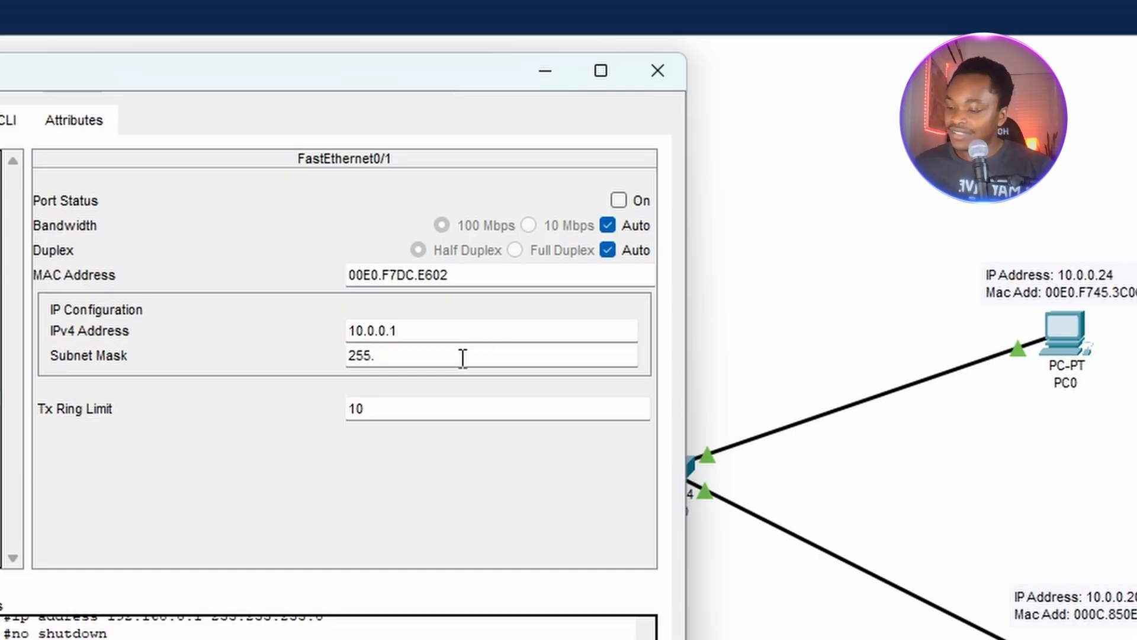
pyautogui.write('255')
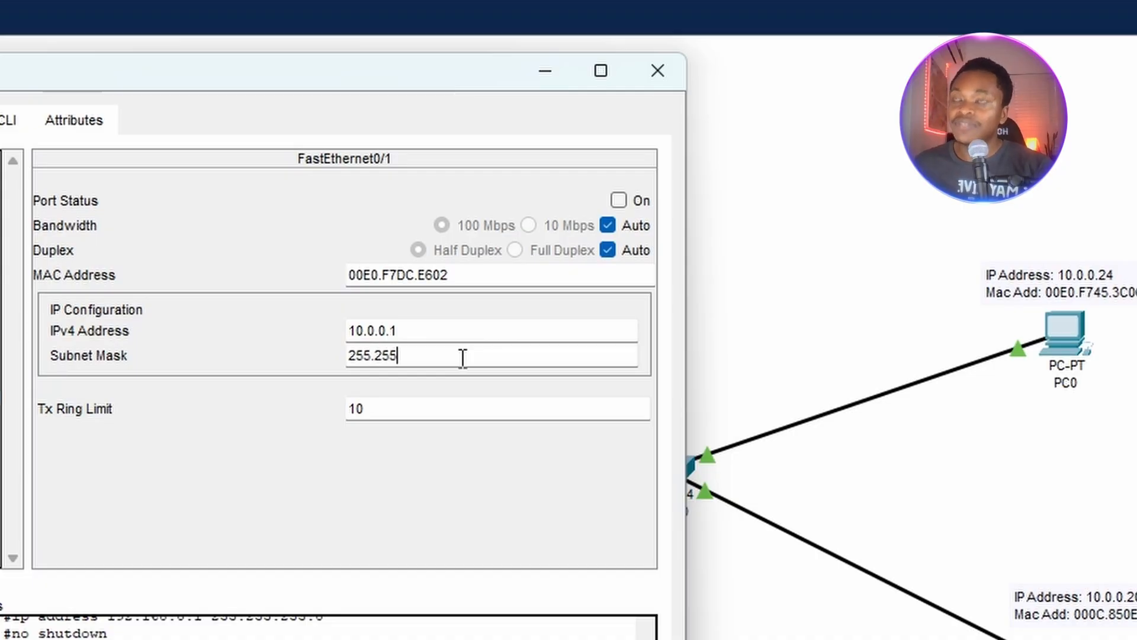
pyautogui.write('.255')
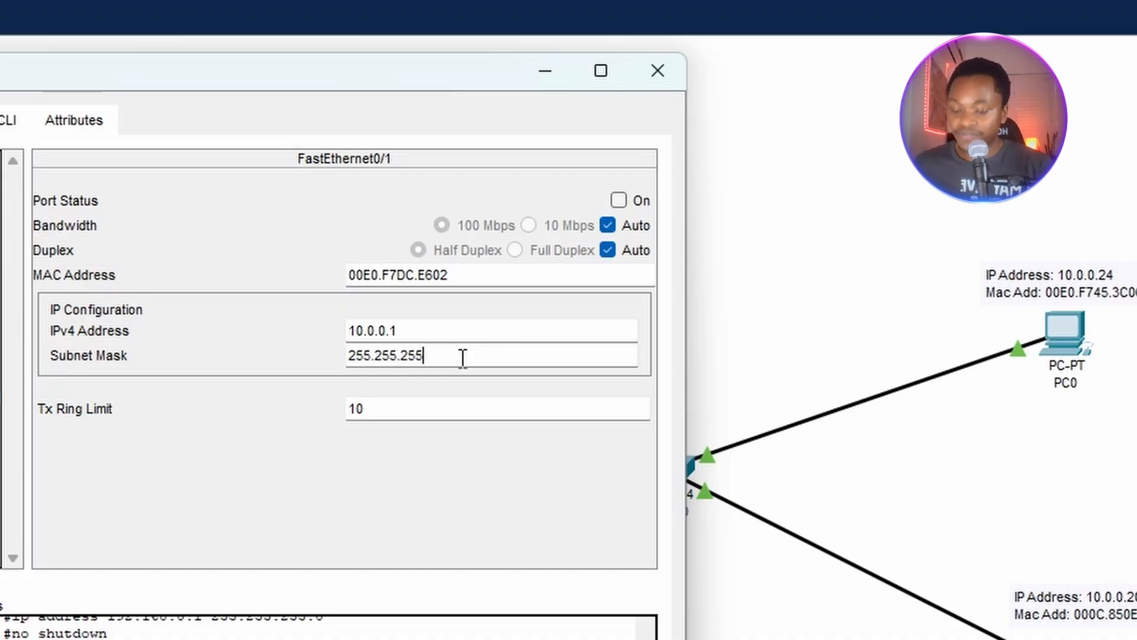
pyautogui.write('.0')
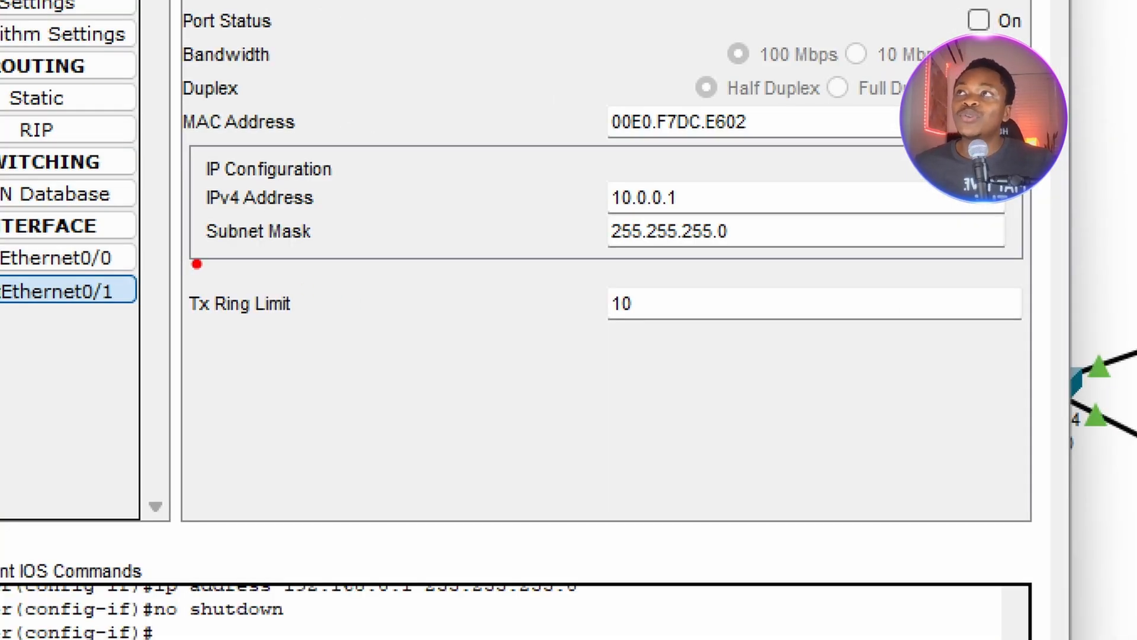
# Turn on FastEthernet0/1's port status and close Router0's configuration window.
pyautogui.moveTo(194, 264); pyautogui.dragTo(550, 268)
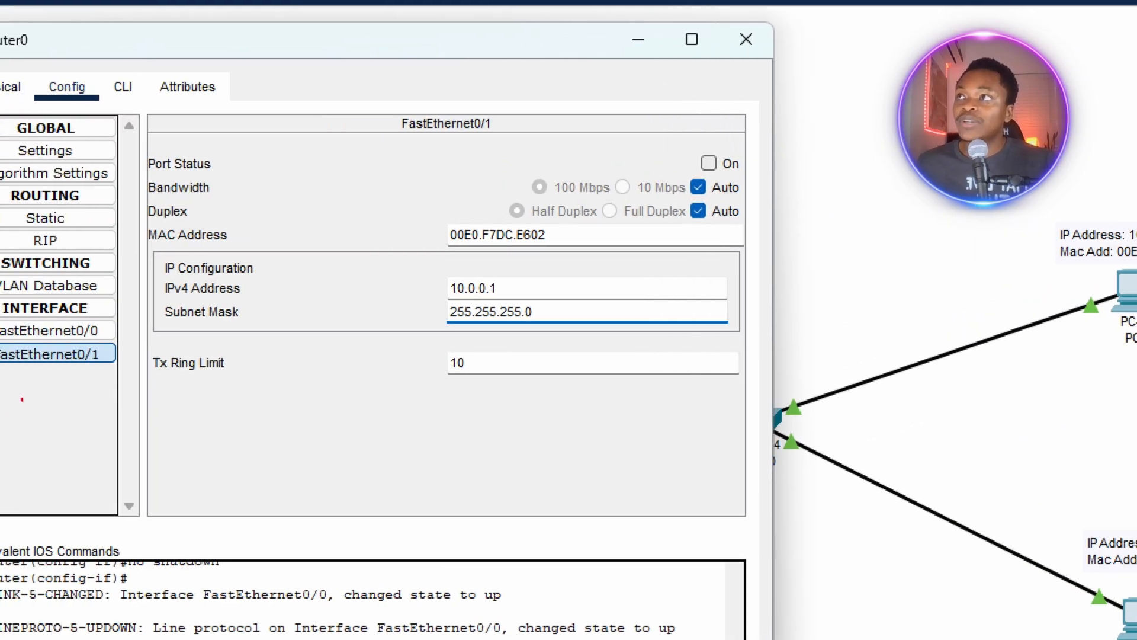
pyautogui.moveTo(156, 178); pyautogui.dragTo(734, 176)
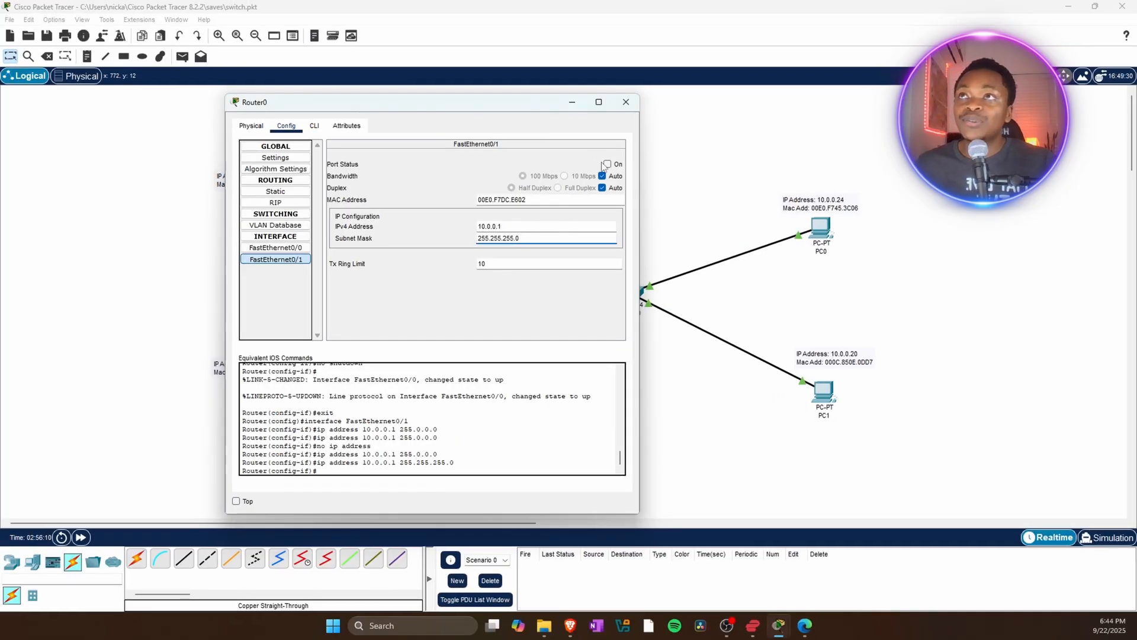
pyautogui.click(606, 164)
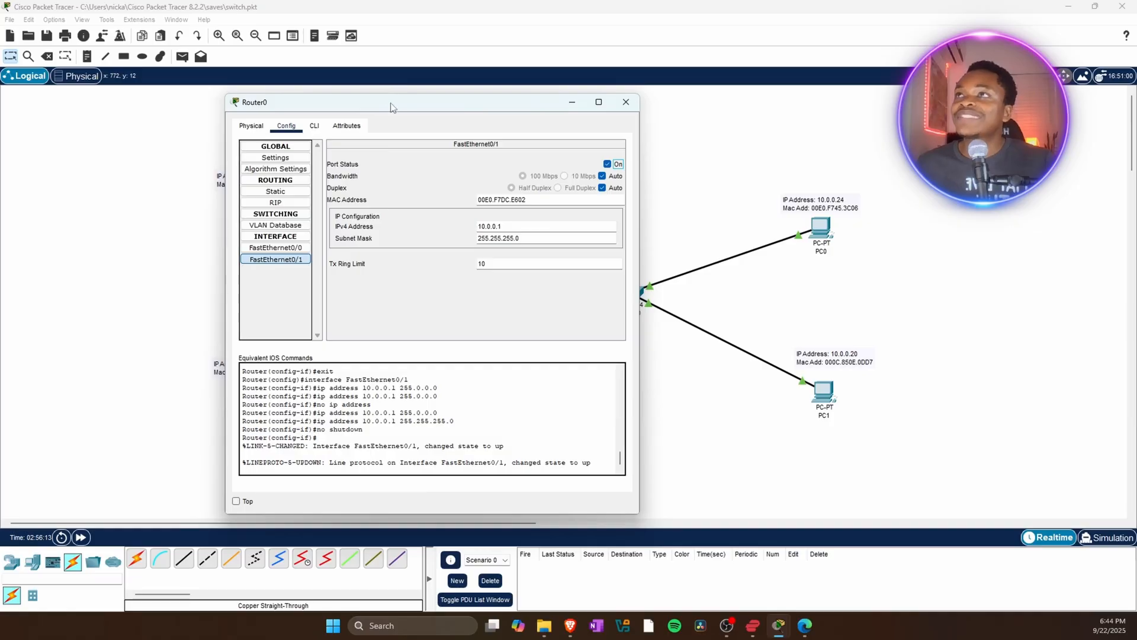
pyautogui.moveTo(393, 107); pyautogui.dragTo(178, 353)
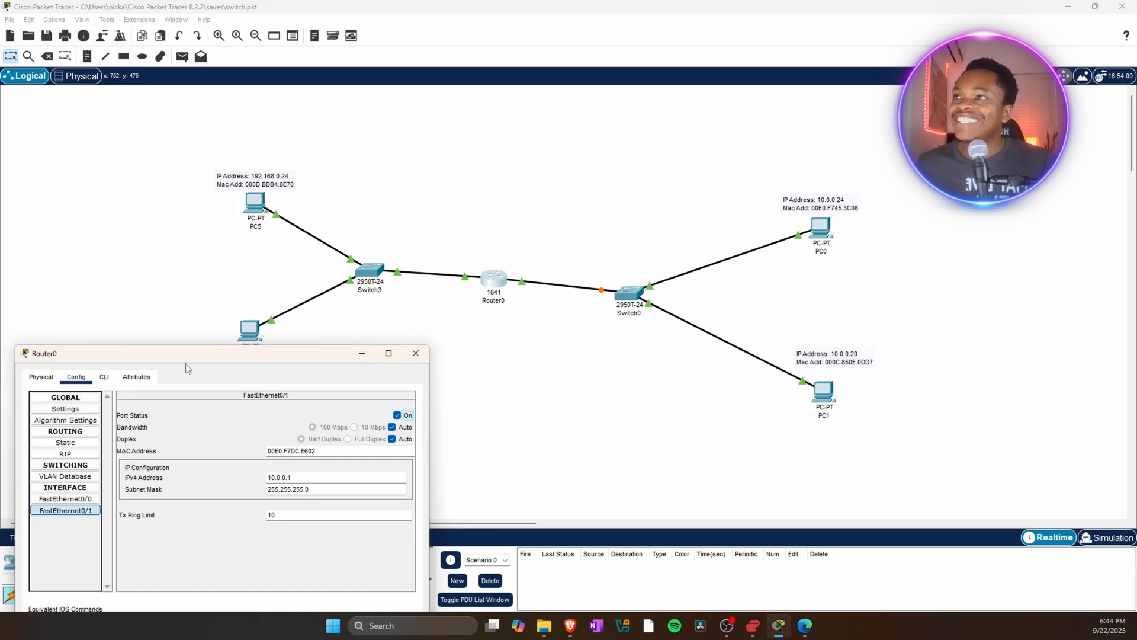
pyautogui.moveTo(181, 359); pyautogui.dragTo(366, 146)
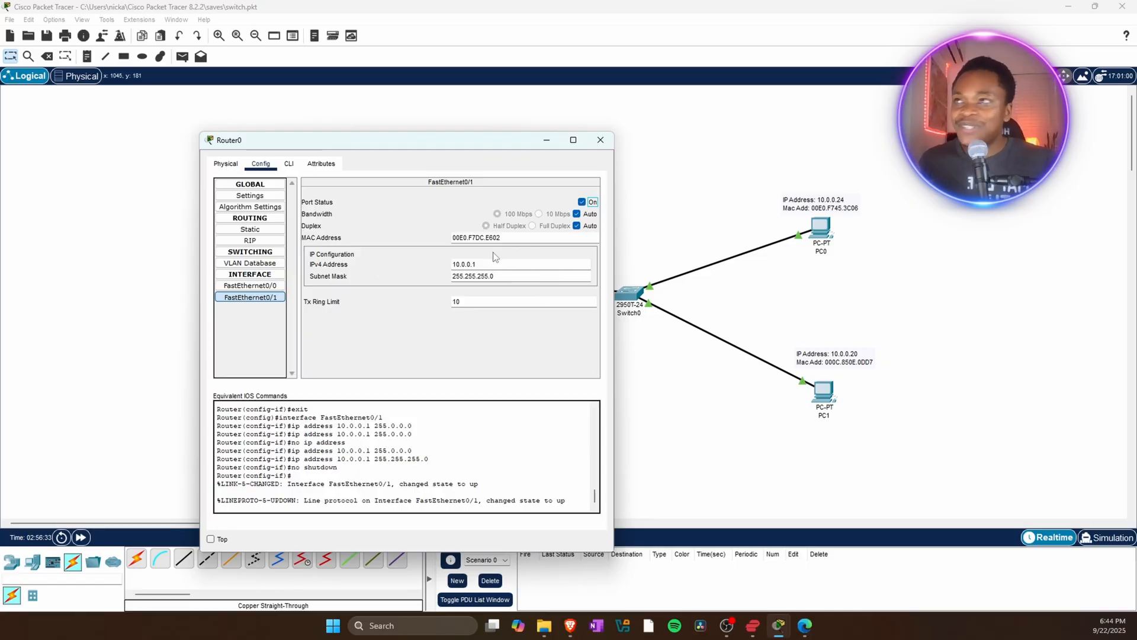
pyautogui.click(598, 139)
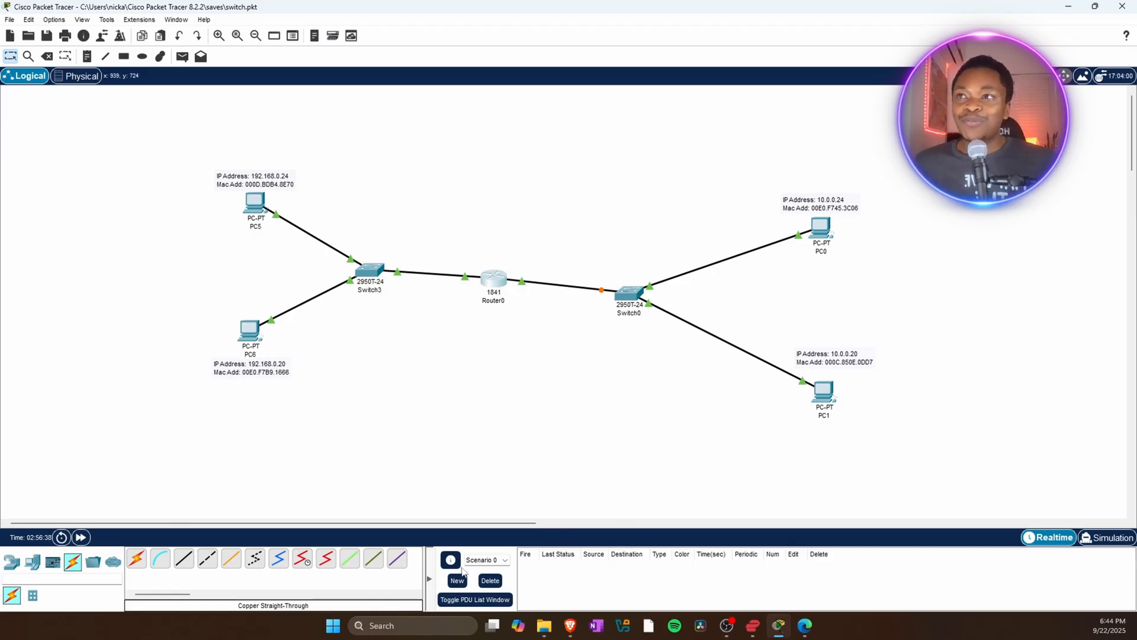
# Open Windows Terminal, run ipconfig to review the host's IPv4 address, subnet mask and default gateway, then close it.
pyautogui.rightClick(333, 625)
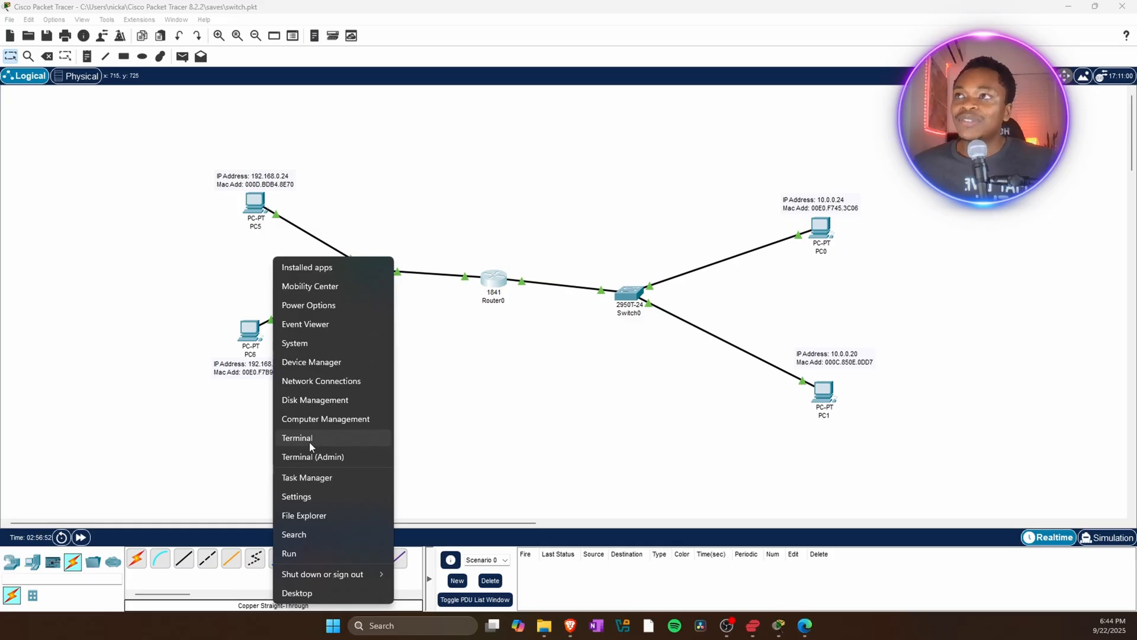
pyautogui.click(309, 441)
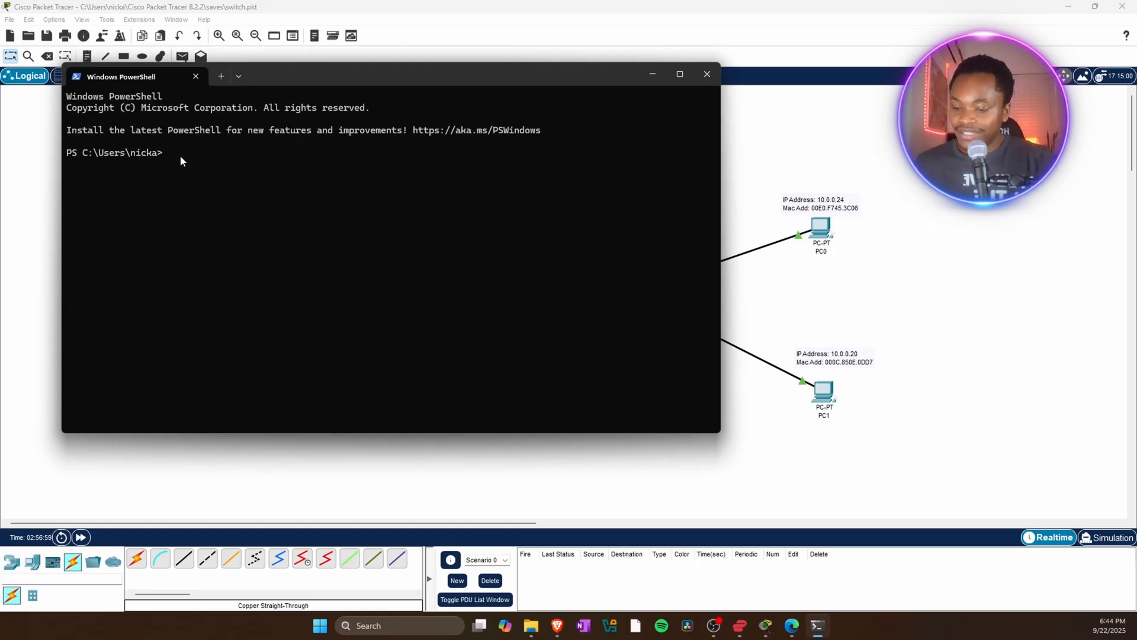
pyautogui.write('fig')
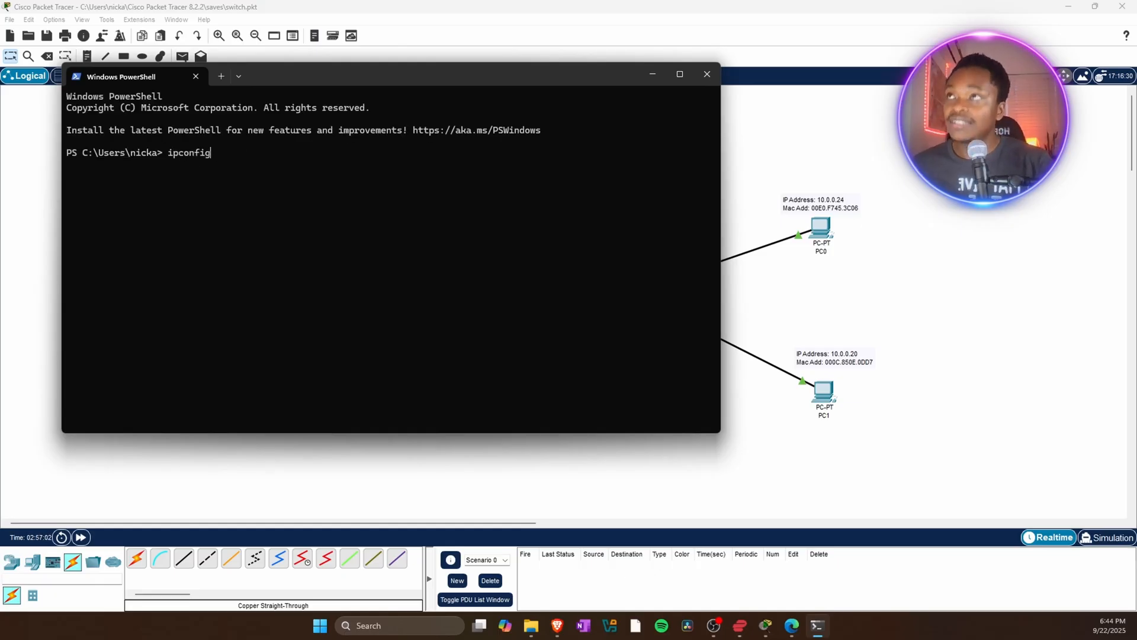
pyautogui.press('Return')
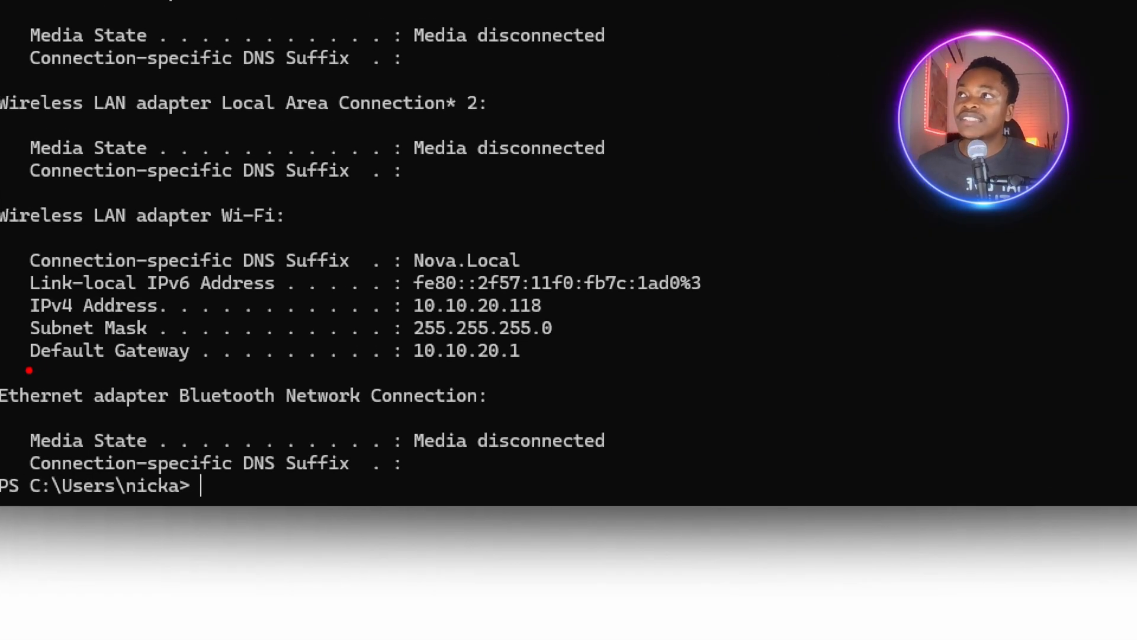
pyautogui.moveTo(29, 370); pyautogui.dragTo(601, 373)
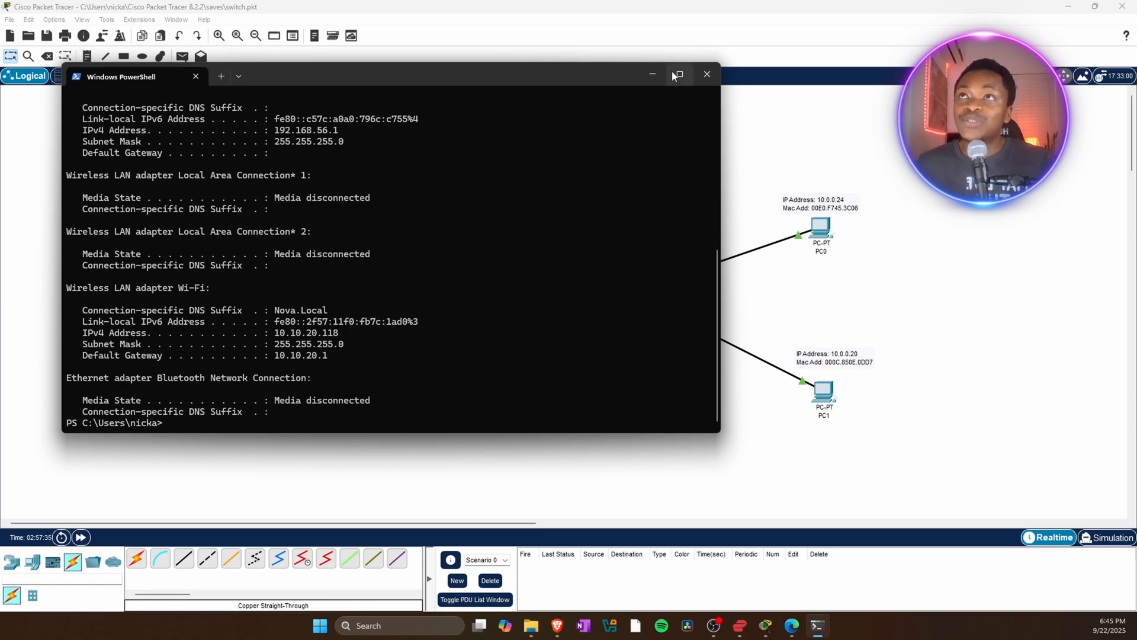
pyautogui.click(706, 75)
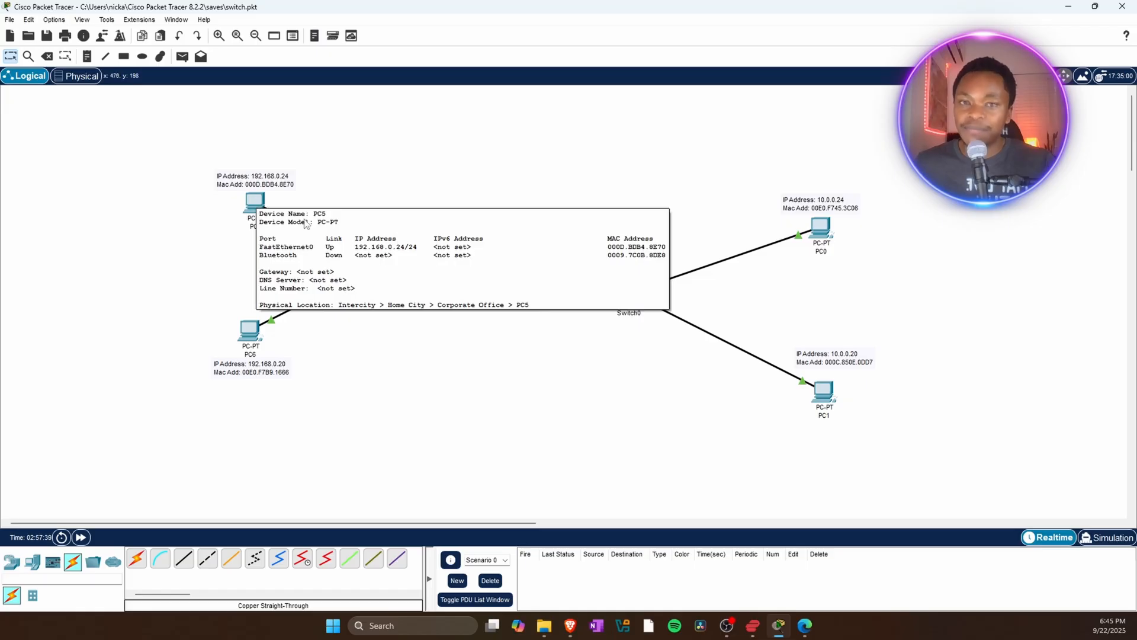
# Open PC5's IP Configuration and set its default gateway to 192.168.0.1.
pyautogui.click(253, 205)
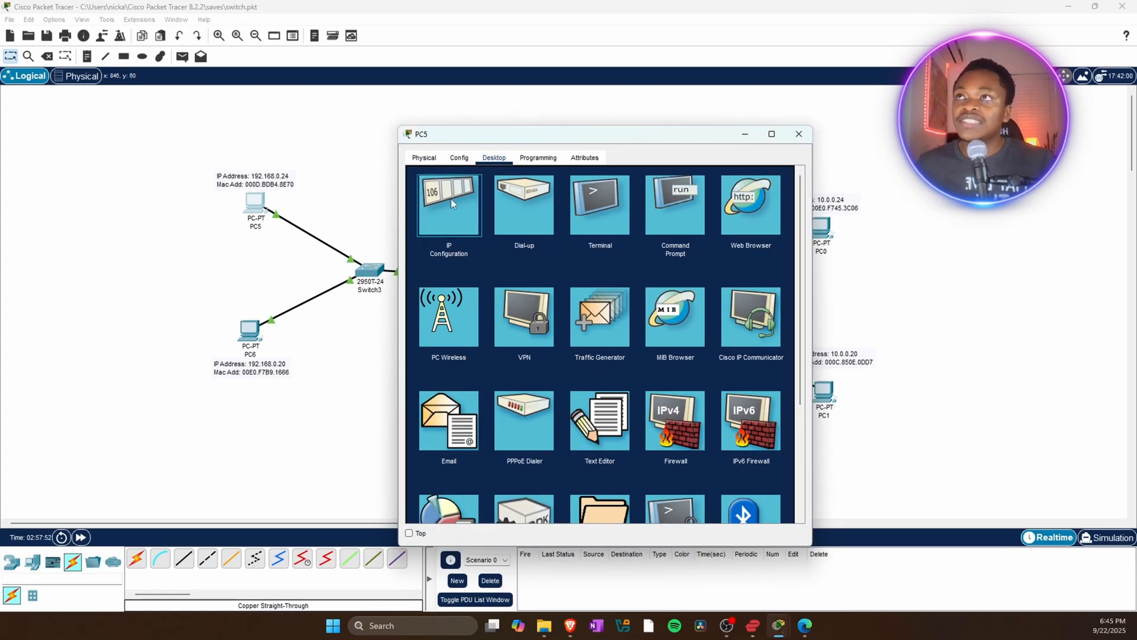
pyautogui.click(450, 198)
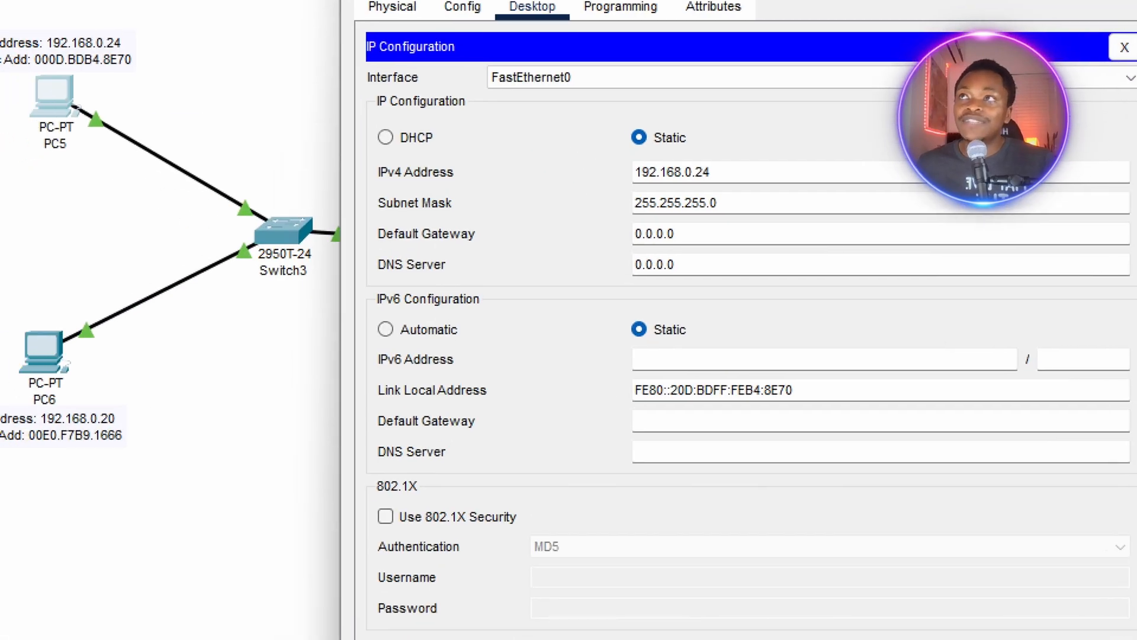
pyautogui.moveTo(363, 246)
pyautogui.mouseDown()
pyautogui.moveTo(591, 235)
pyautogui.moveTo(773, 244)
pyautogui.mouseUp()
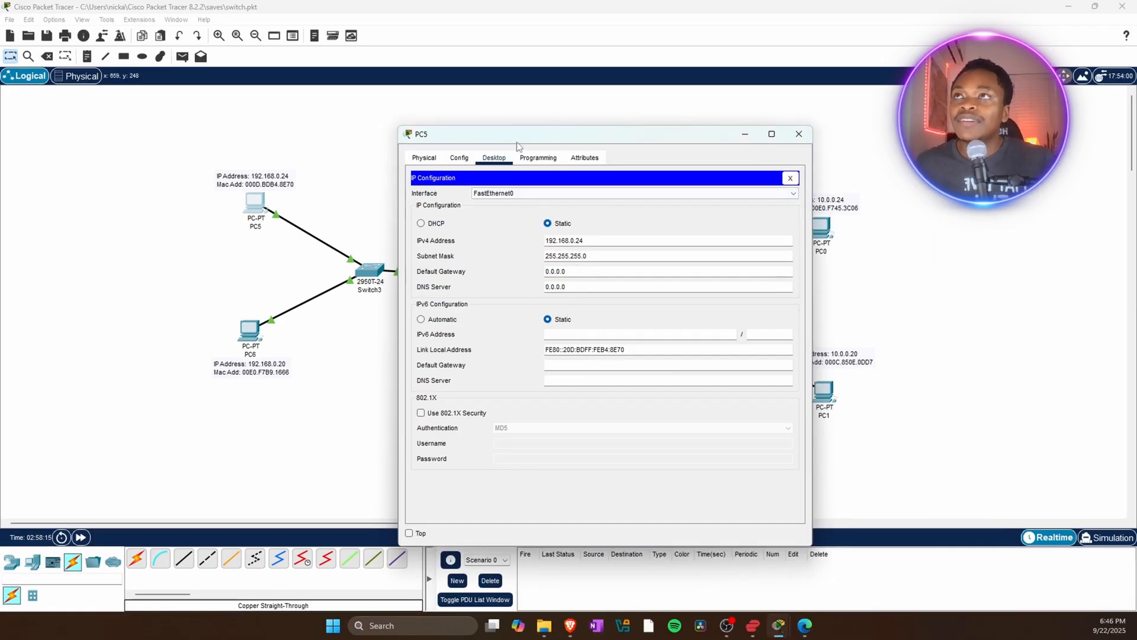
pyautogui.moveTo(517, 143); pyautogui.dragTo(714, 135)
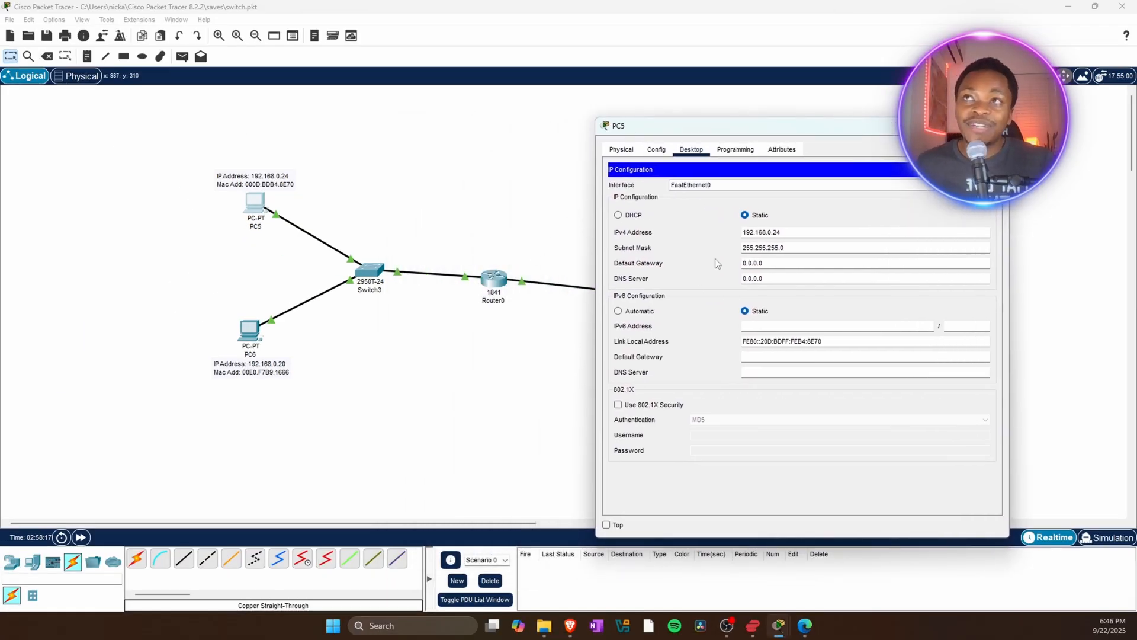
pyautogui.moveTo(773, 264); pyautogui.dragTo(747, 263)
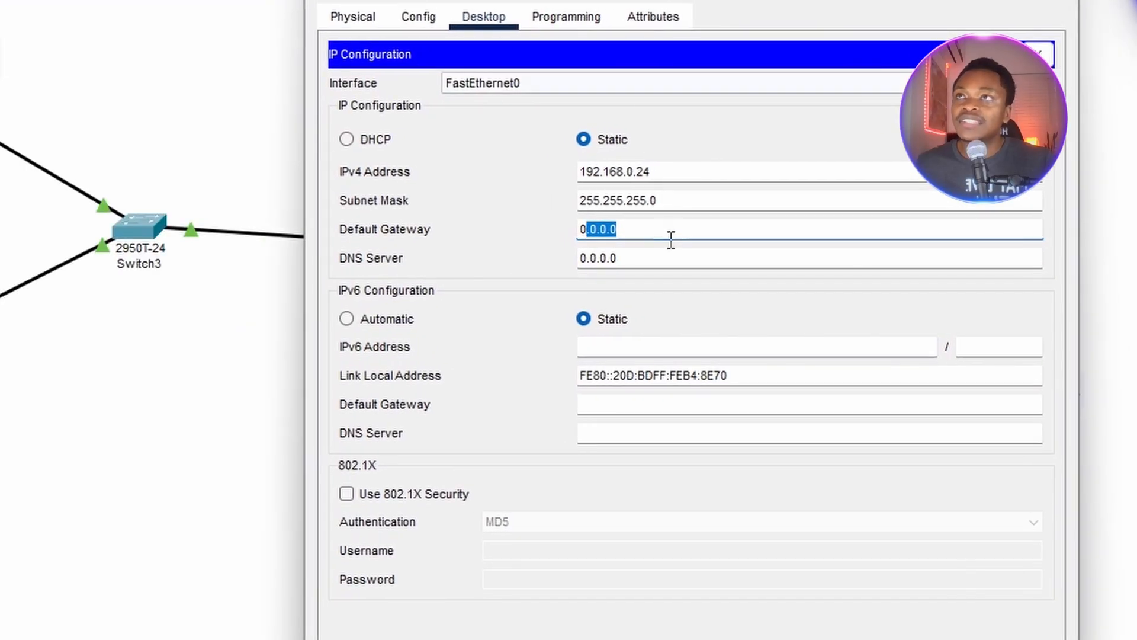
pyautogui.moveTo(579, 228); pyautogui.dragTo(610, 228)
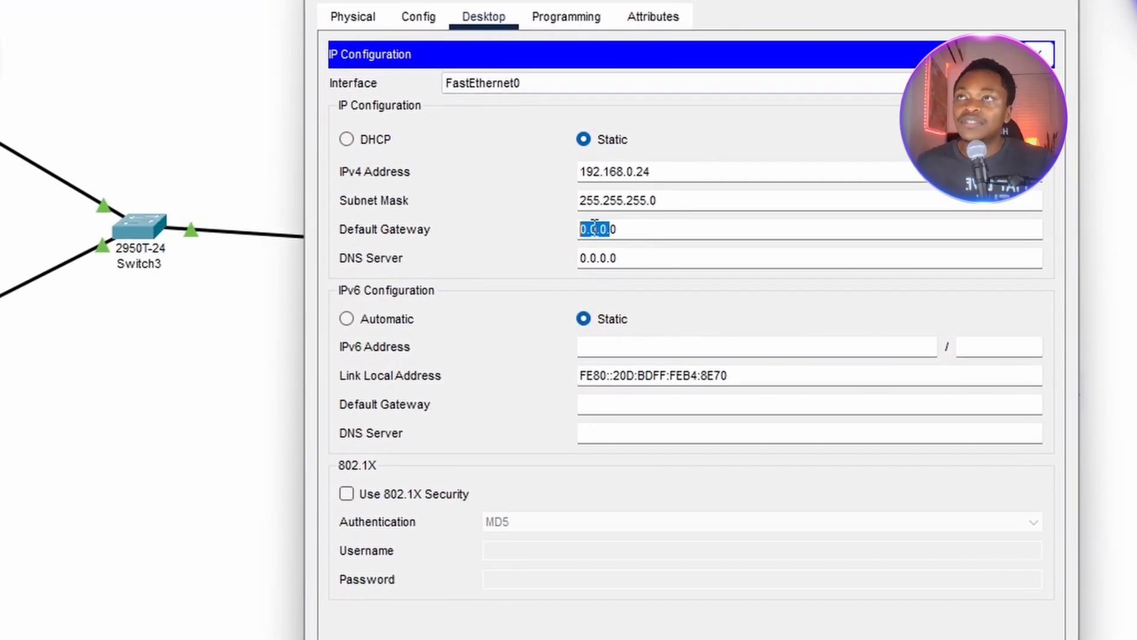
pyautogui.click(626, 226)
pyautogui.tripleClick(626, 228)
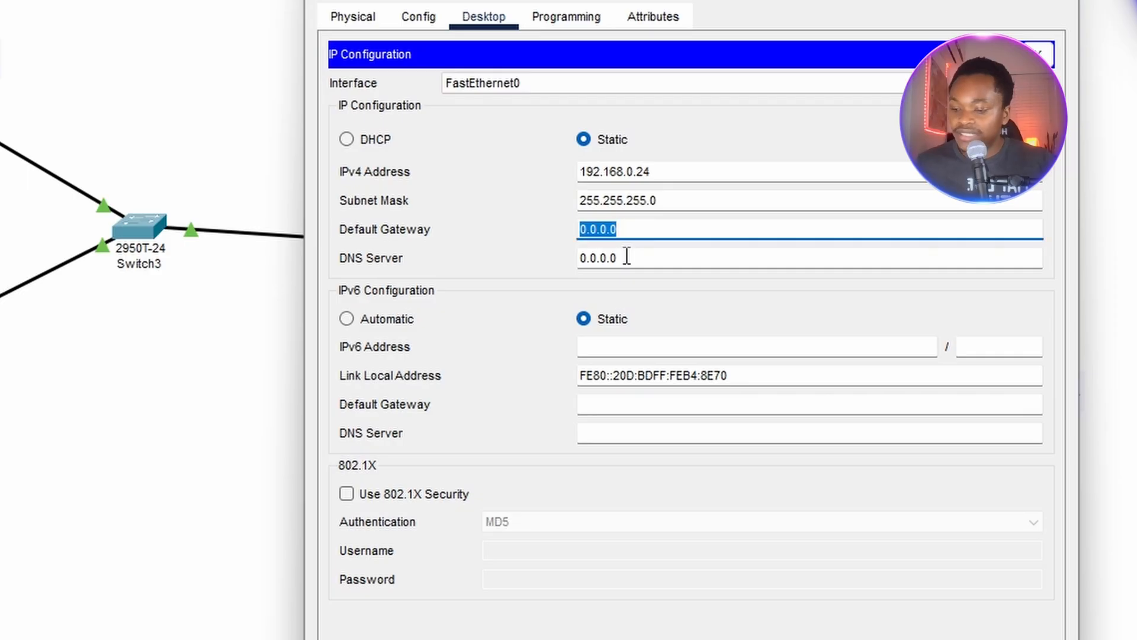
pyautogui.write('192.168.0')
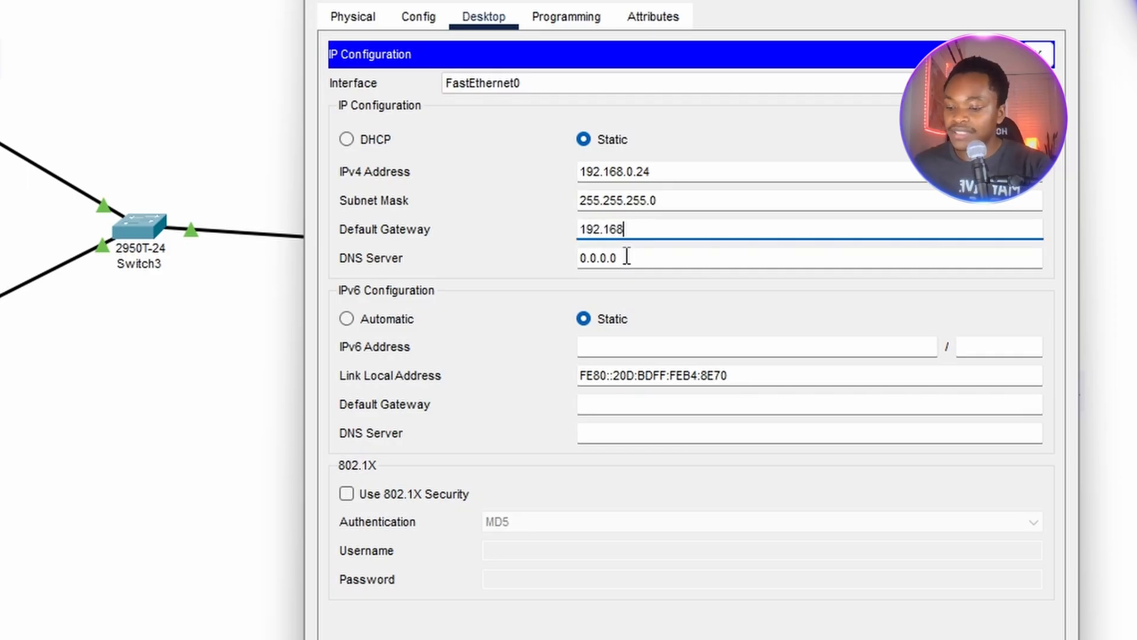
pyautogui.write('.1')
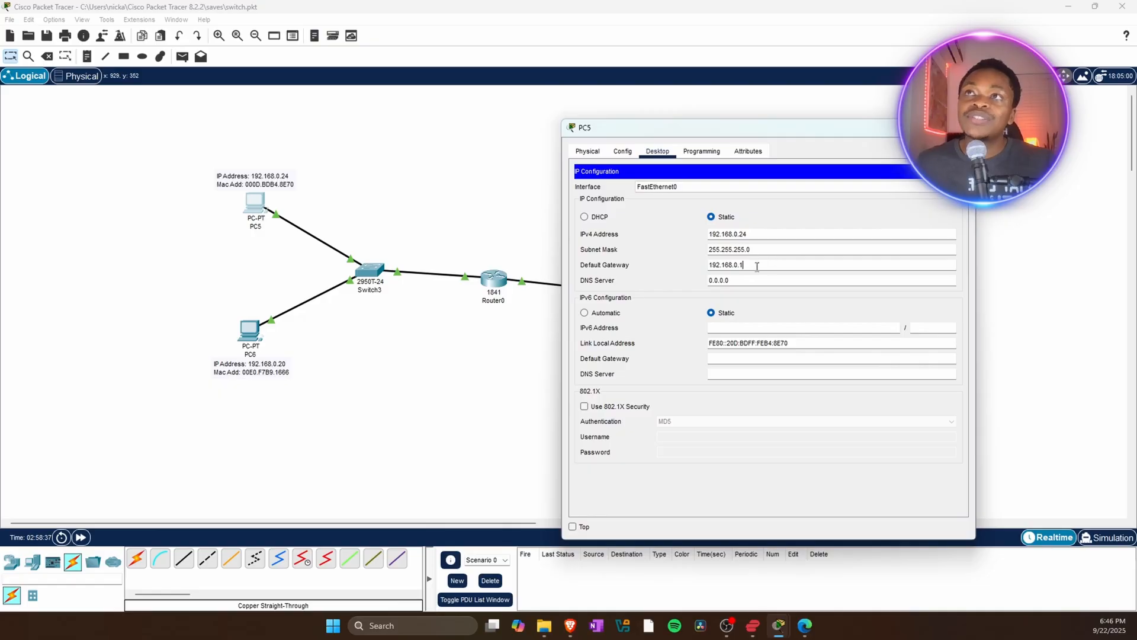
# Copy PC5's default gateway address and close PC5's configuration window.
pyautogui.moveTo(759, 263); pyautogui.dragTo(683, 264)
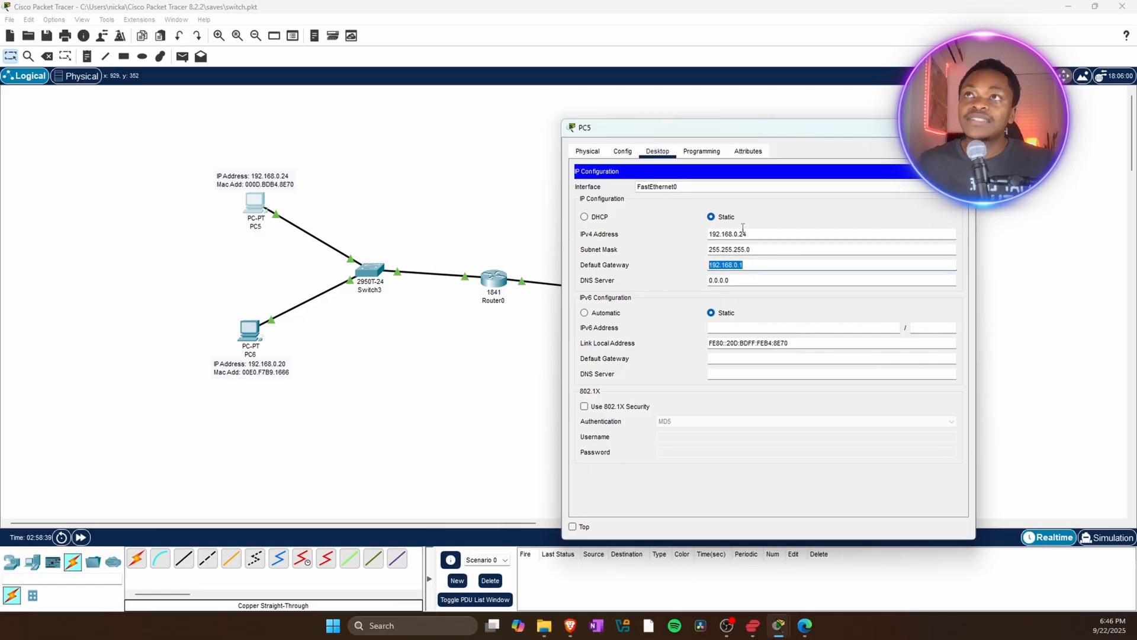
pyautogui.moveTo(742, 127); pyautogui.dragTo(539, 133)
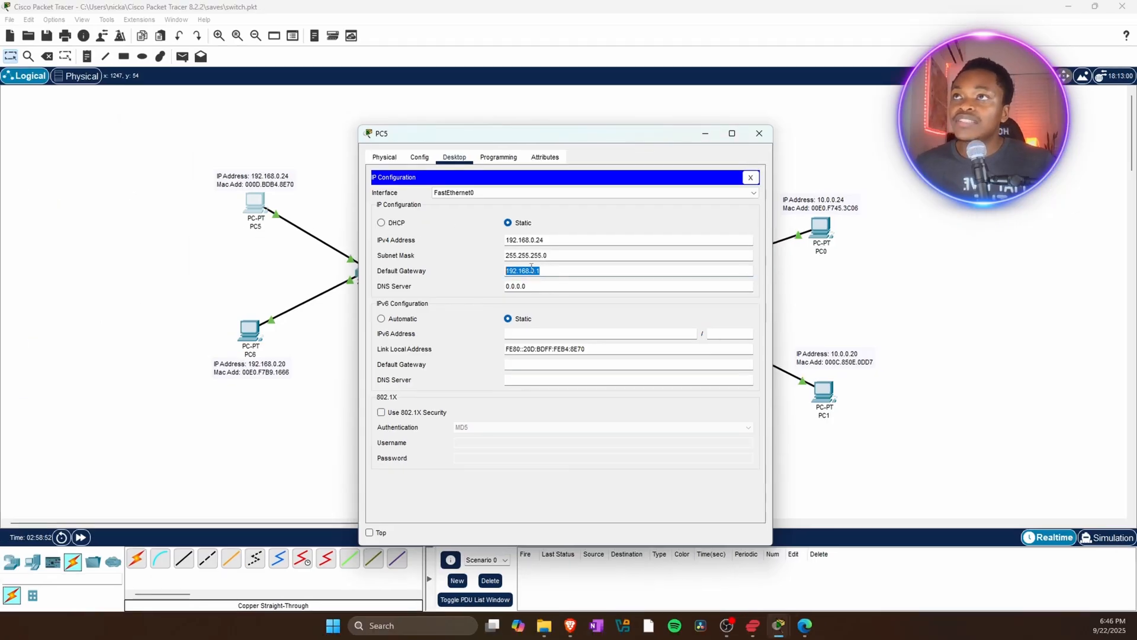
pyautogui.rightClick(531, 267)
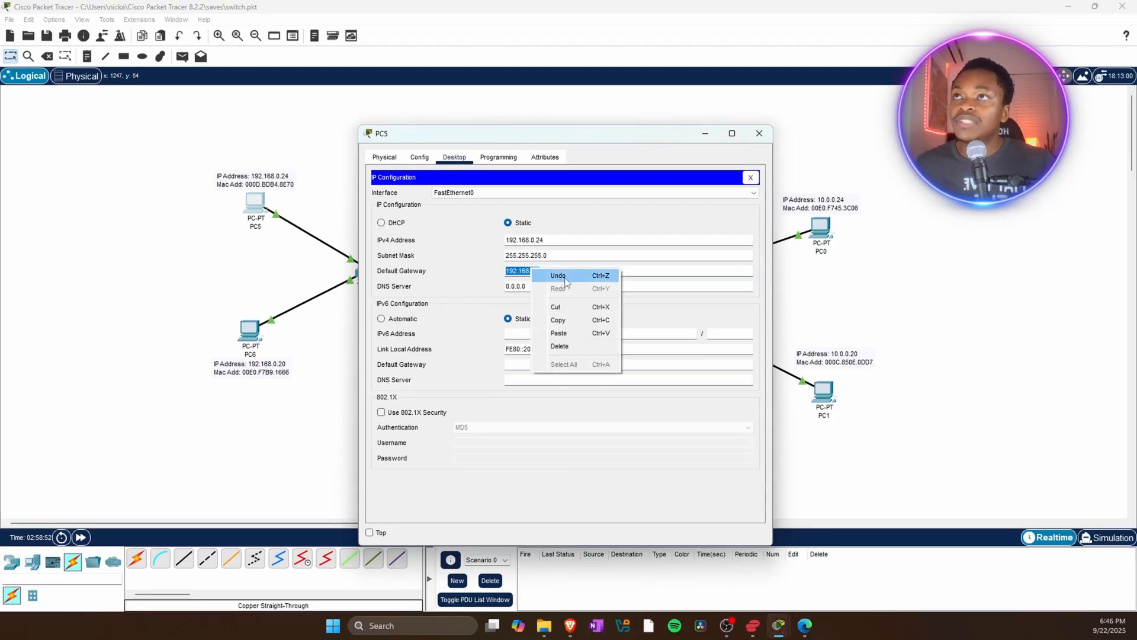
pyautogui.click(570, 322)
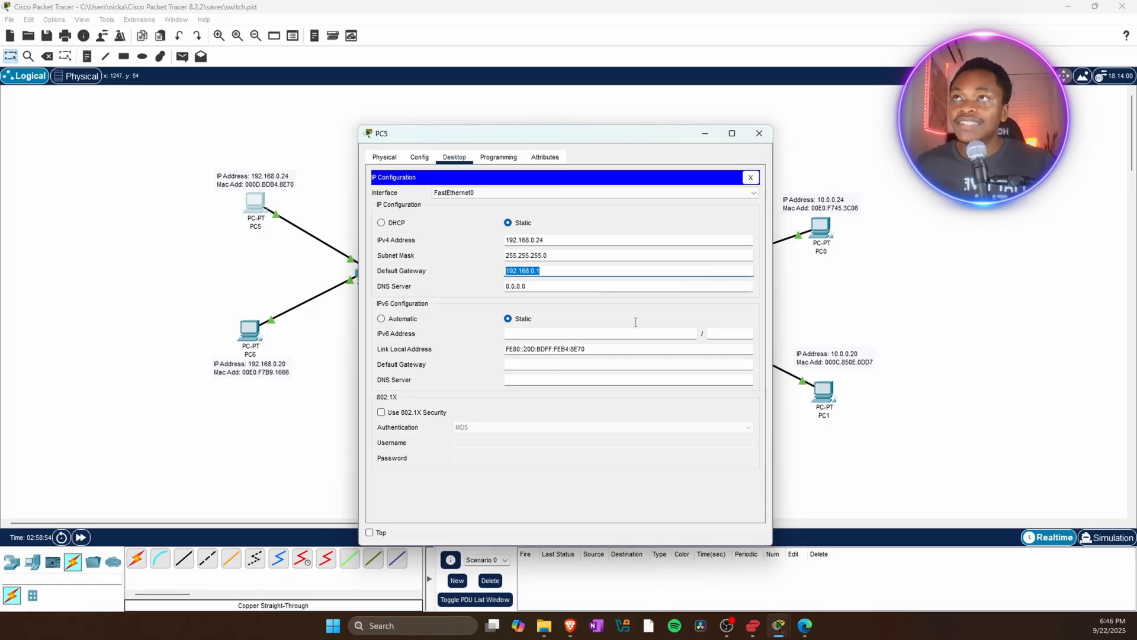
pyautogui.click(759, 133)
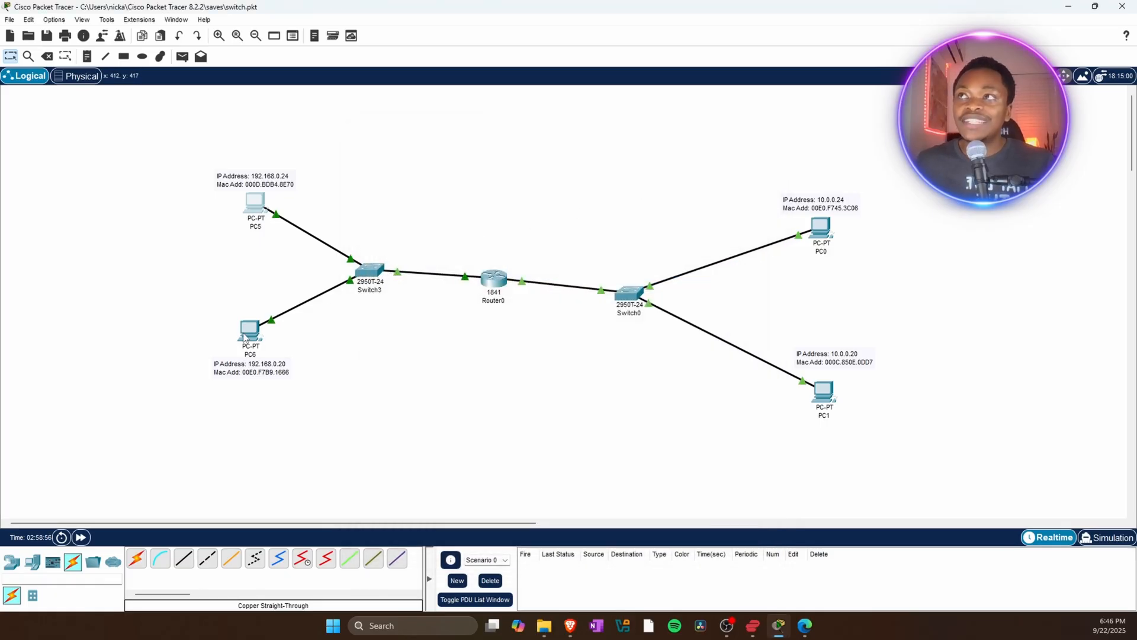
# Open PC6's IP Configuration, set its default gateway to 192.168.0.1, and close the window.
pyautogui.moveTo(245, 336)
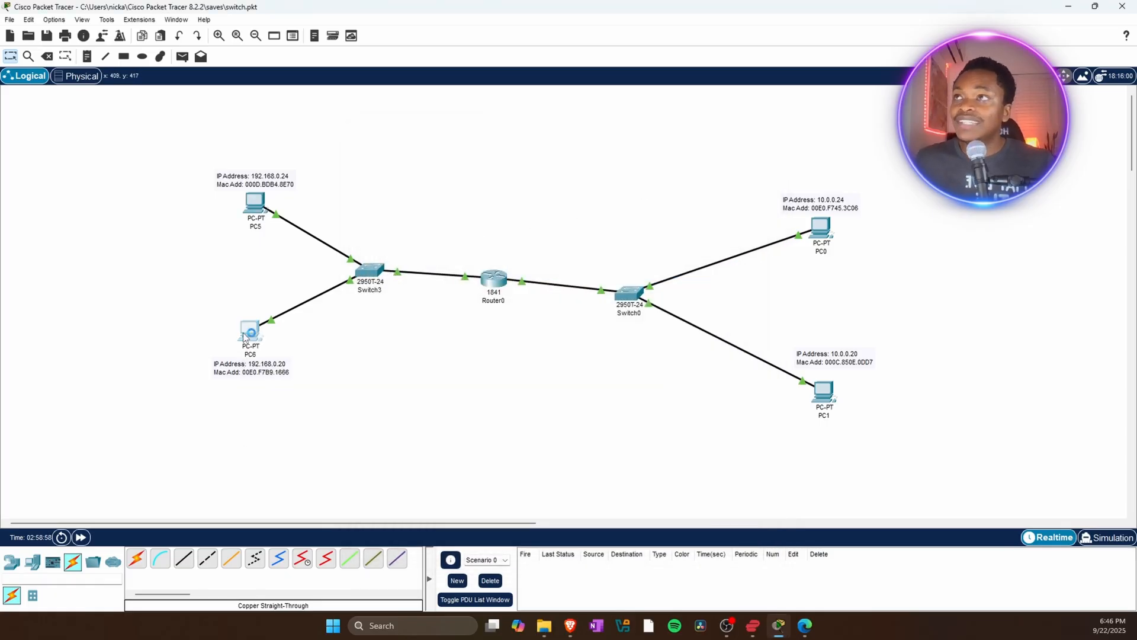
pyautogui.click(240, 334)
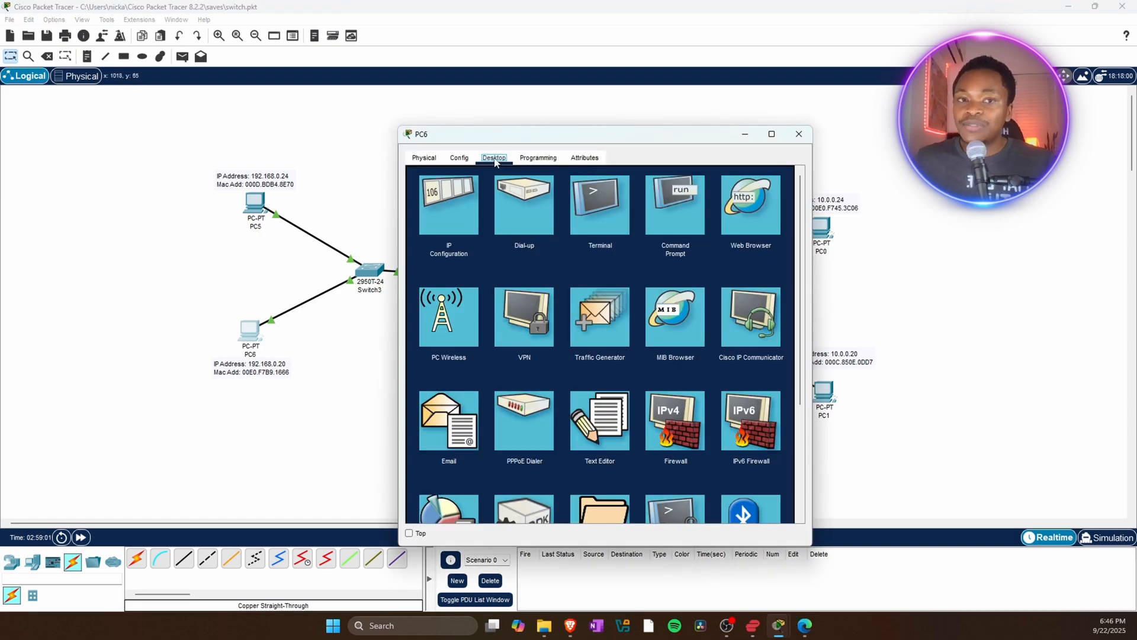
pyautogui.click(448, 204)
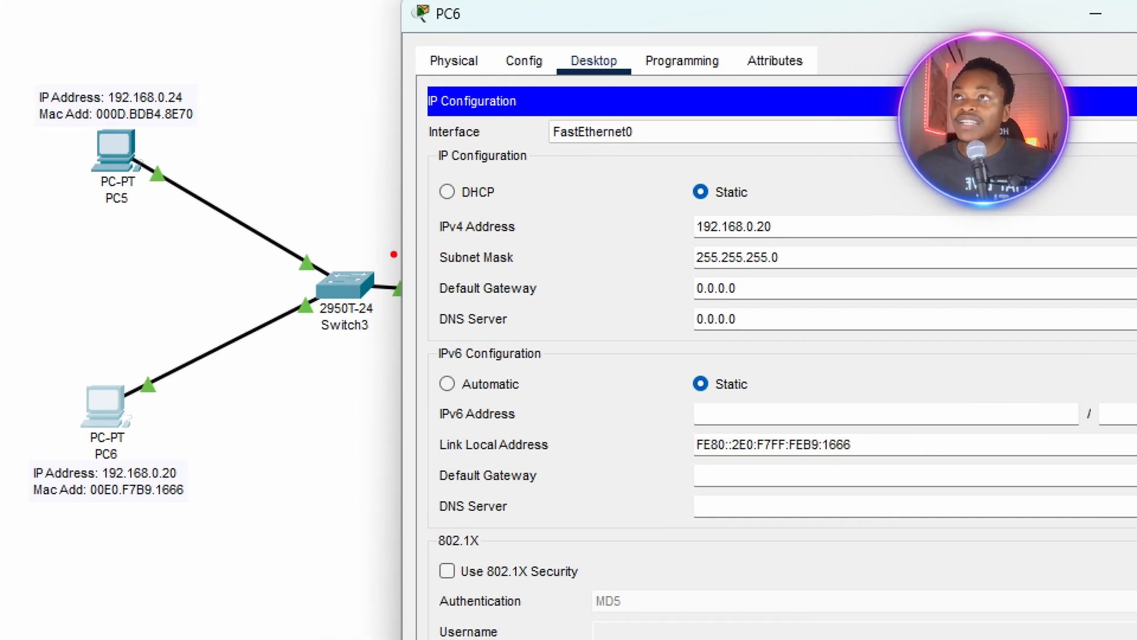
pyautogui.moveTo(425, 299); pyautogui.dragTo(779, 299)
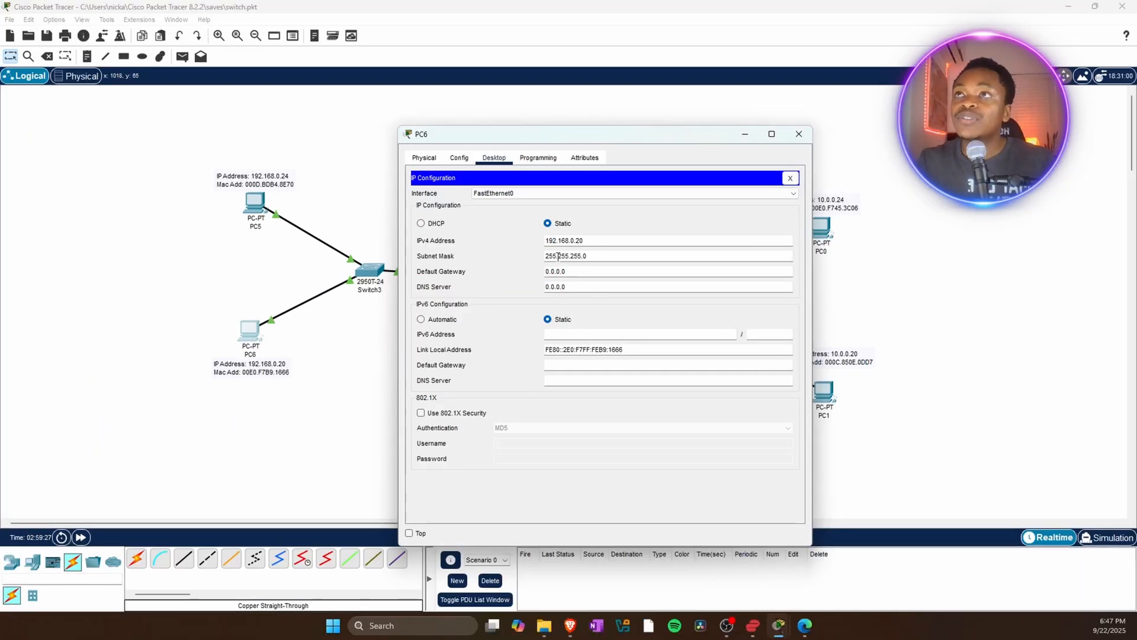
pyautogui.moveTo(566, 271); pyautogui.dragTo(538, 276)
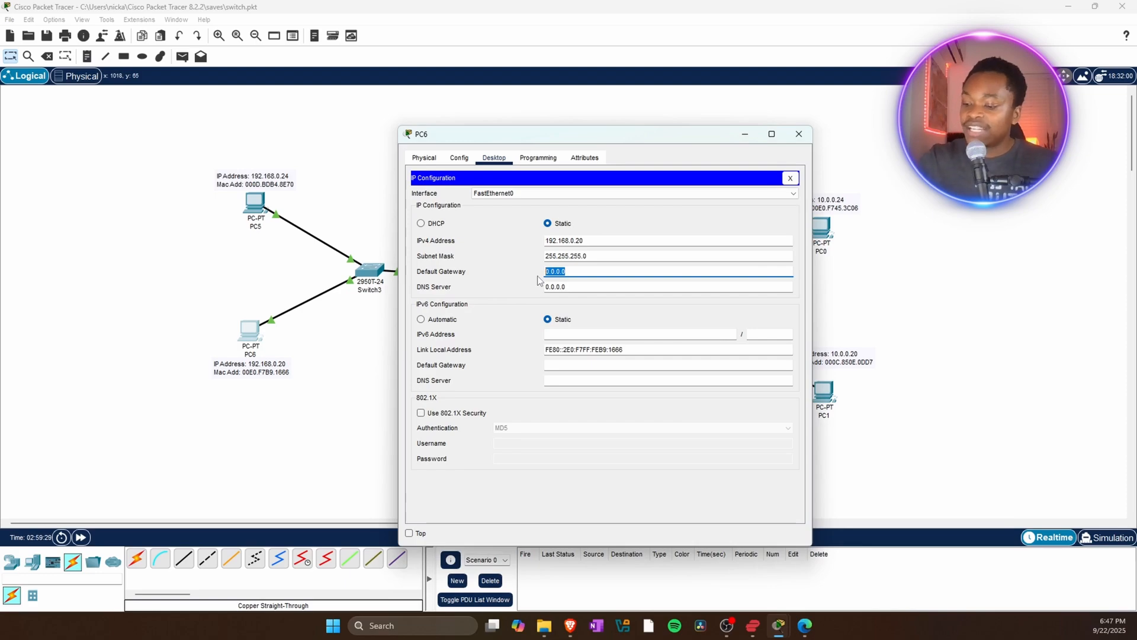
pyautogui.write('192.168.0.1')
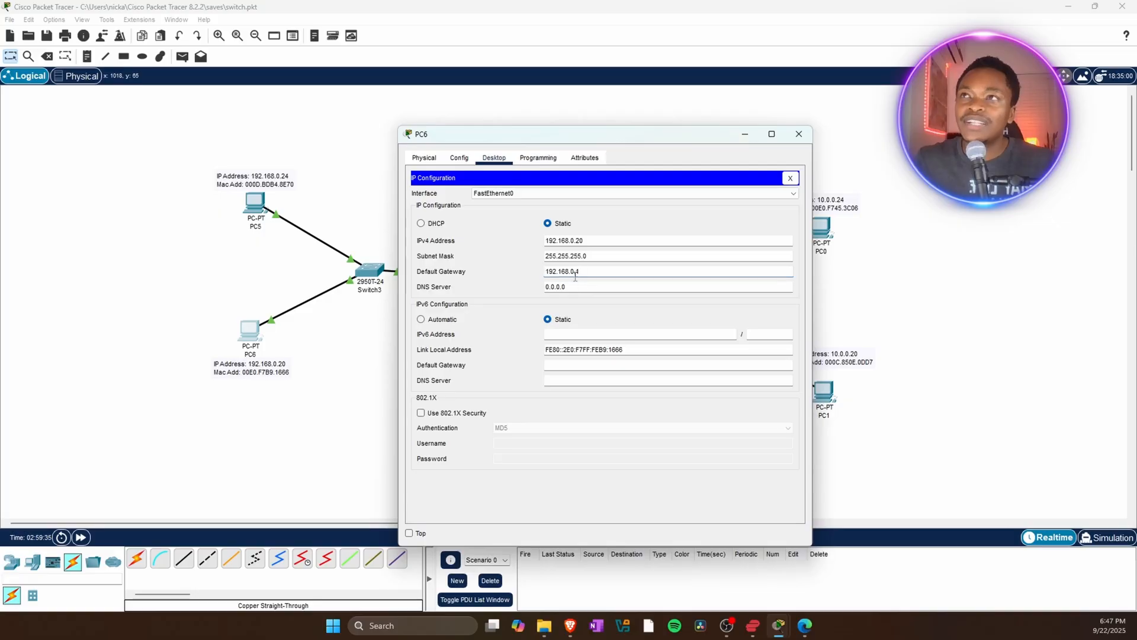
pyautogui.click(799, 134)
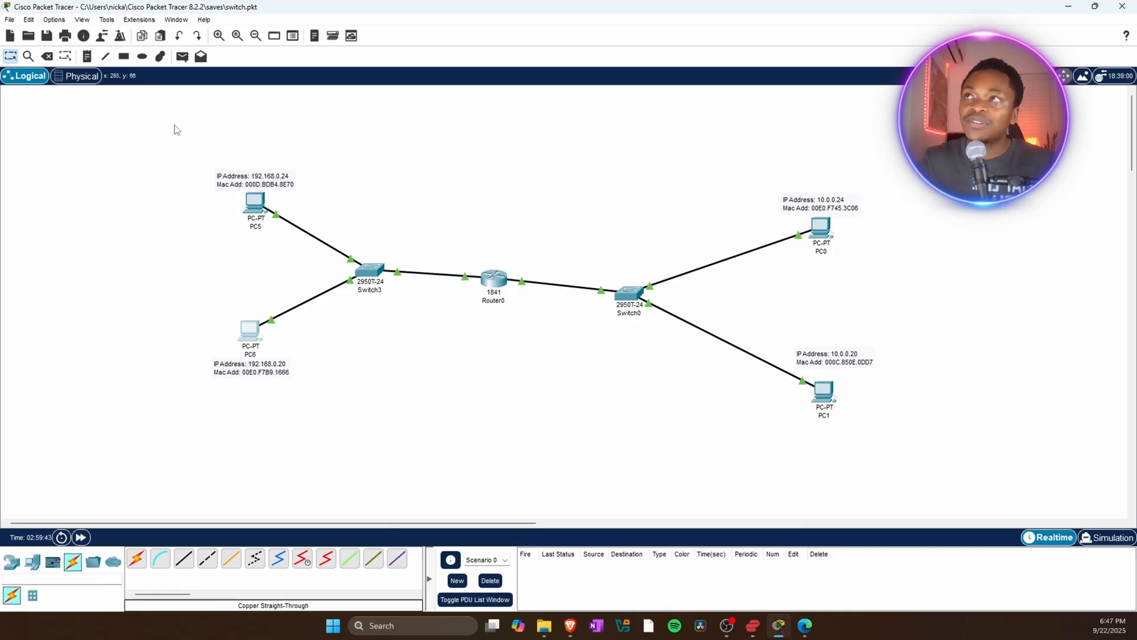
pyautogui.moveTo(133, 144); pyautogui.dragTo(437, 412)
pyautogui.click(559, 263)
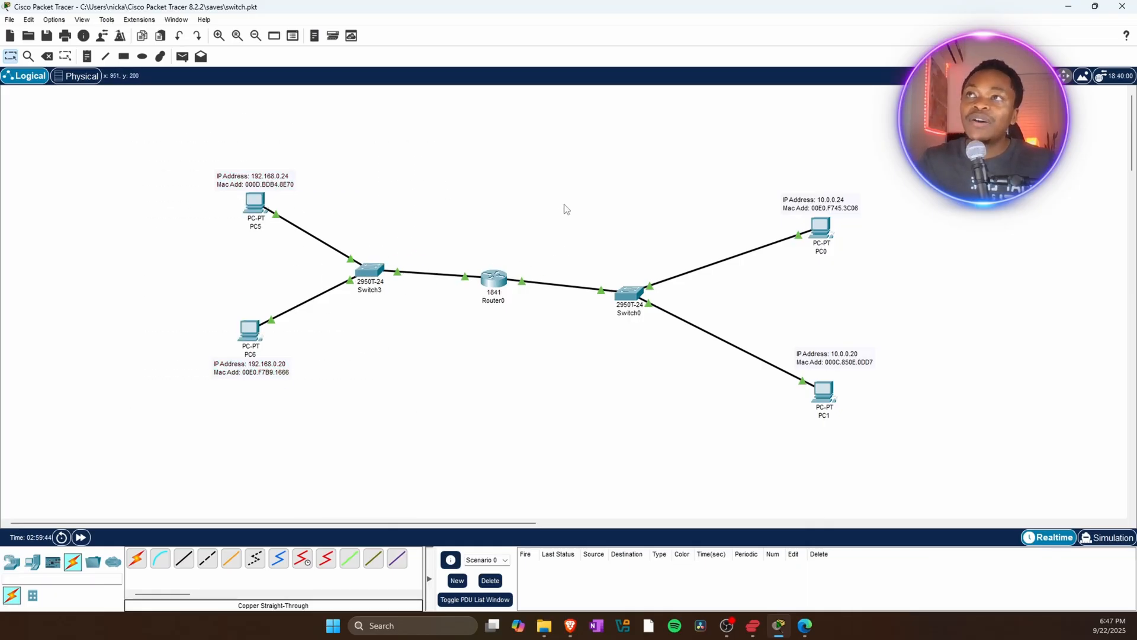
pyautogui.moveTo(542, 138); pyautogui.dragTo(958, 493)
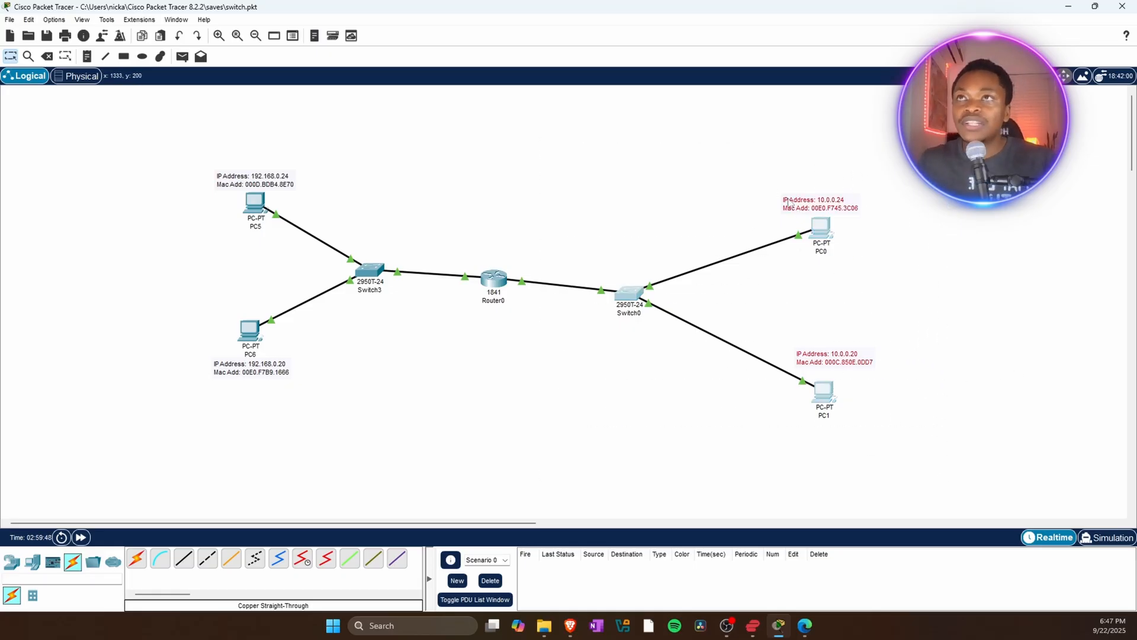
pyautogui.click(764, 309)
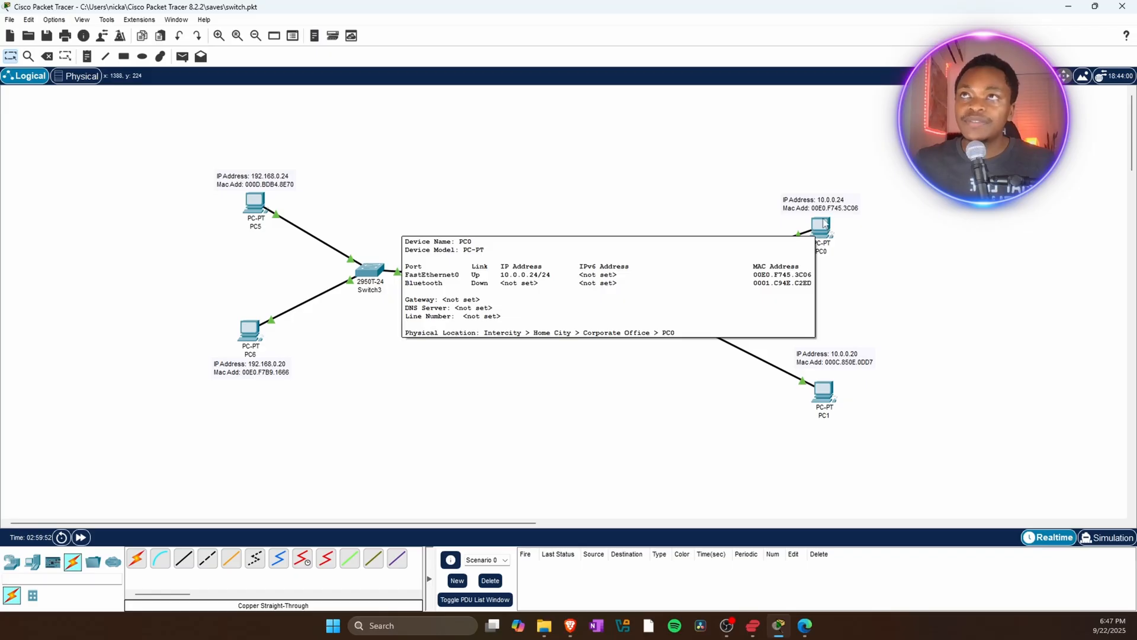
# Open PC0's IP Configuration, set its default gateway to 10.0.0.1, and close the window.
pyautogui.click(822, 225)
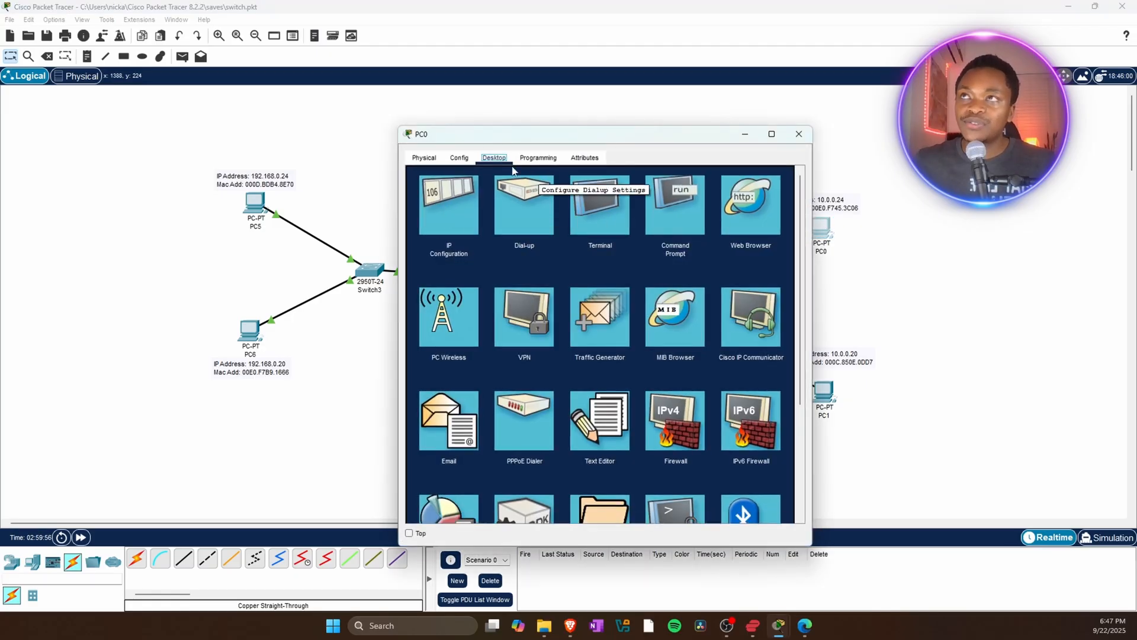
pyautogui.click(444, 232)
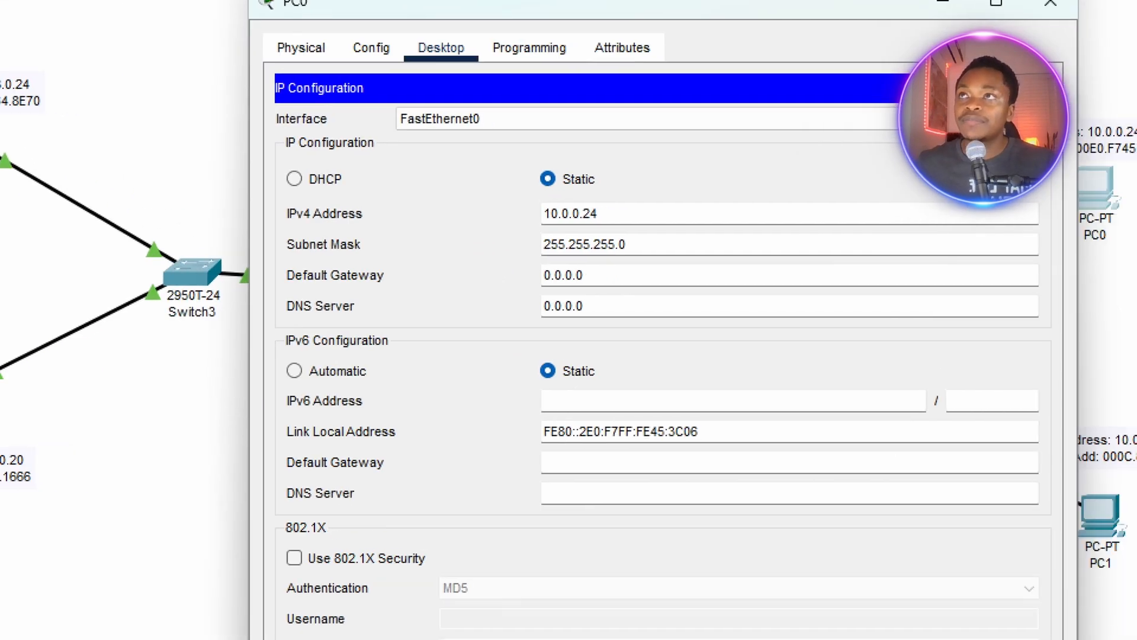
pyautogui.moveTo(277, 292)
pyautogui.mouseDown()
pyautogui.moveTo(466, 305)
pyautogui.moveTo(639, 289)
pyautogui.moveTo(537, 278)
pyautogui.mouseUp()
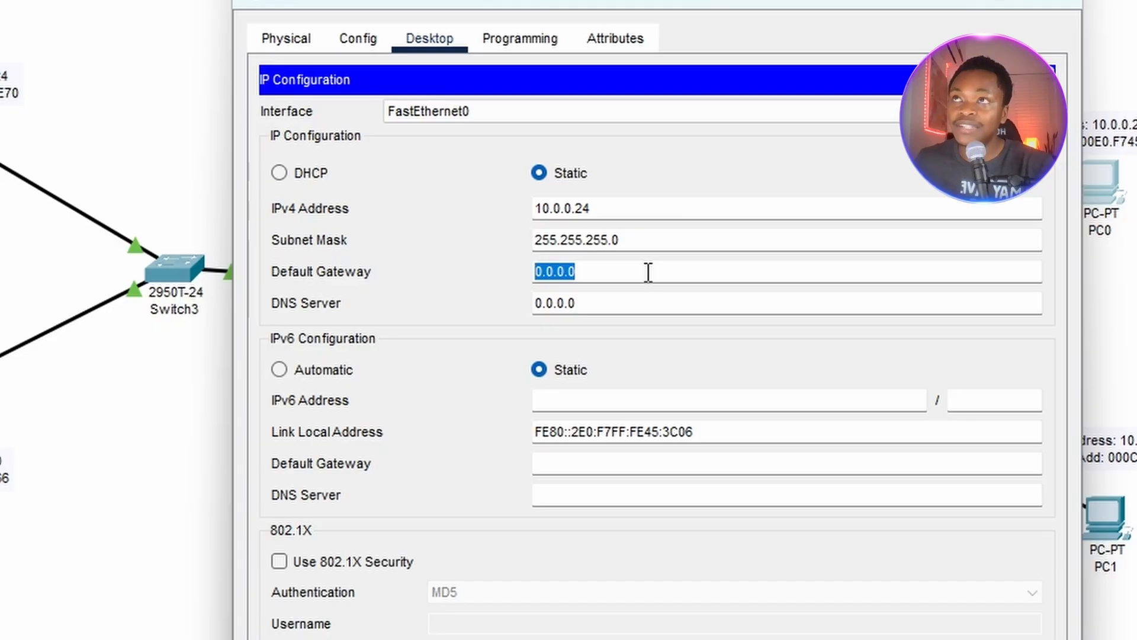
pyautogui.write('10.')
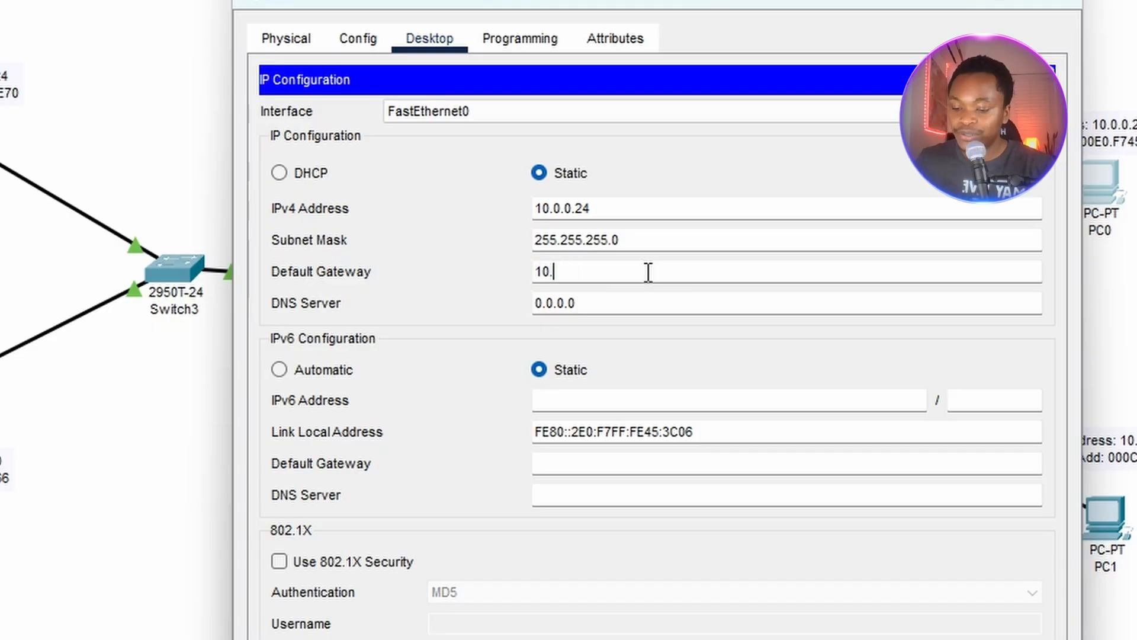
pyautogui.write('0.0.')
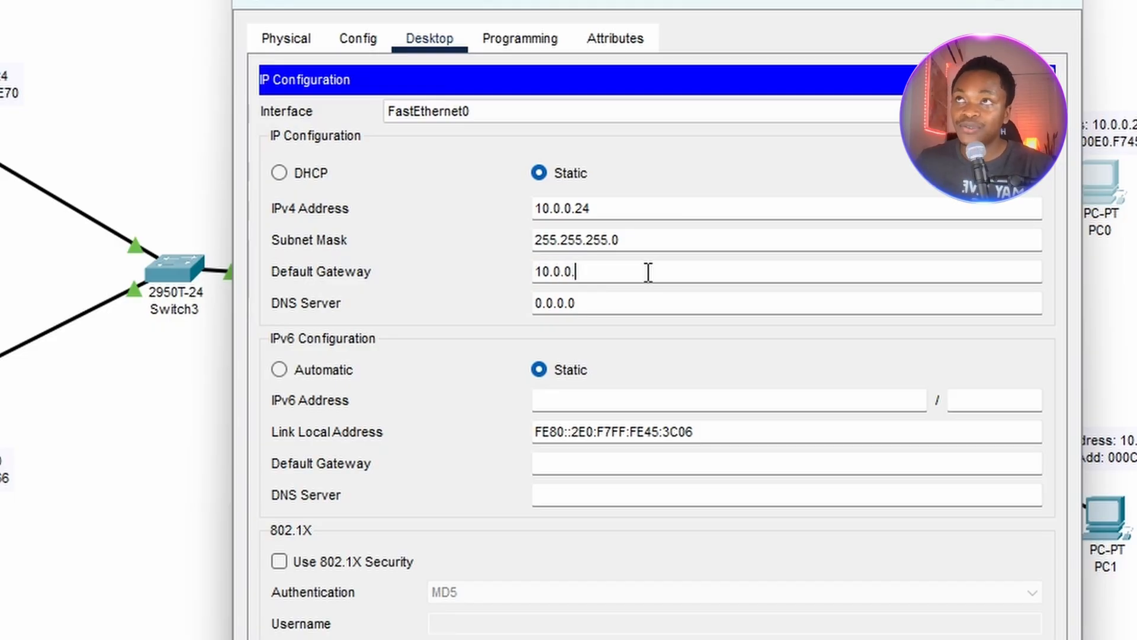
pyautogui.write('1')
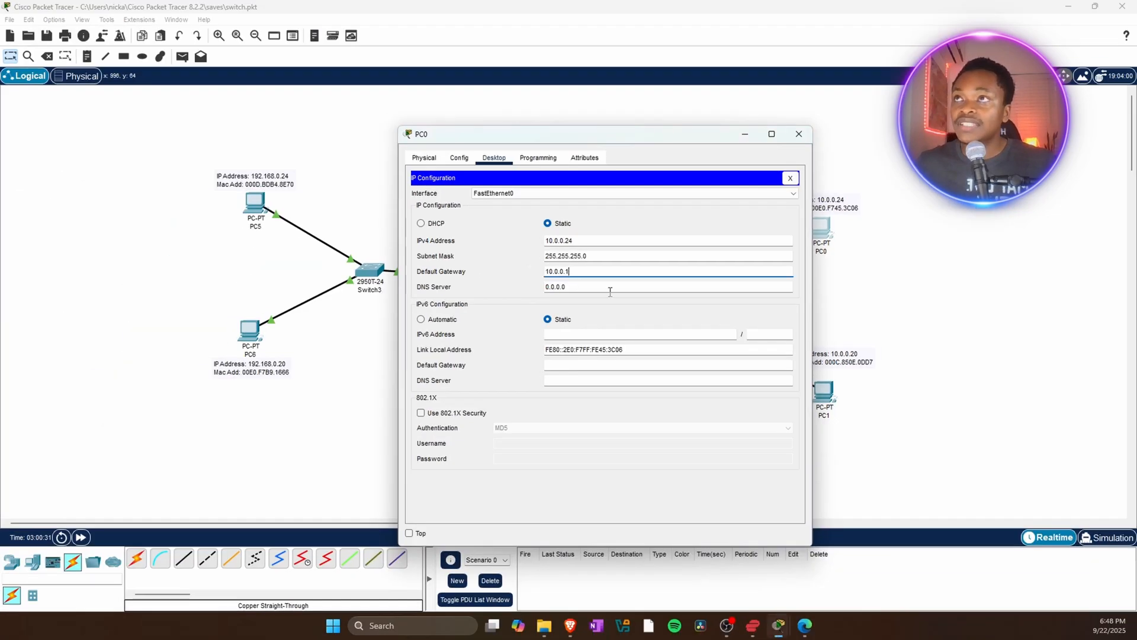
pyautogui.doubleClick(580, 271)
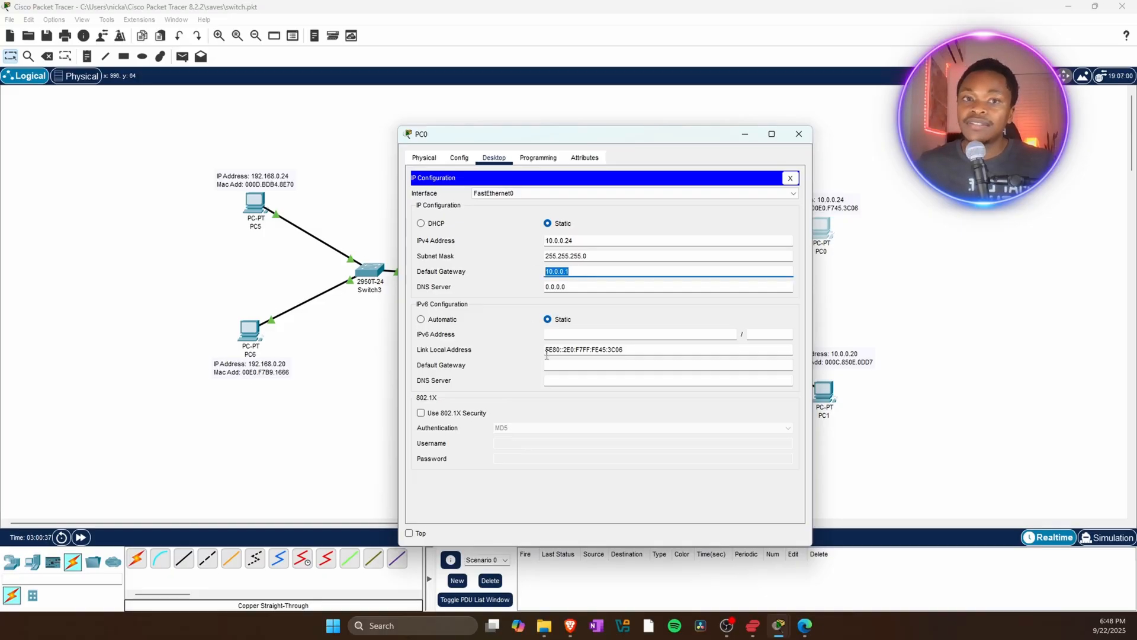
pyautogui.click(799, 134)
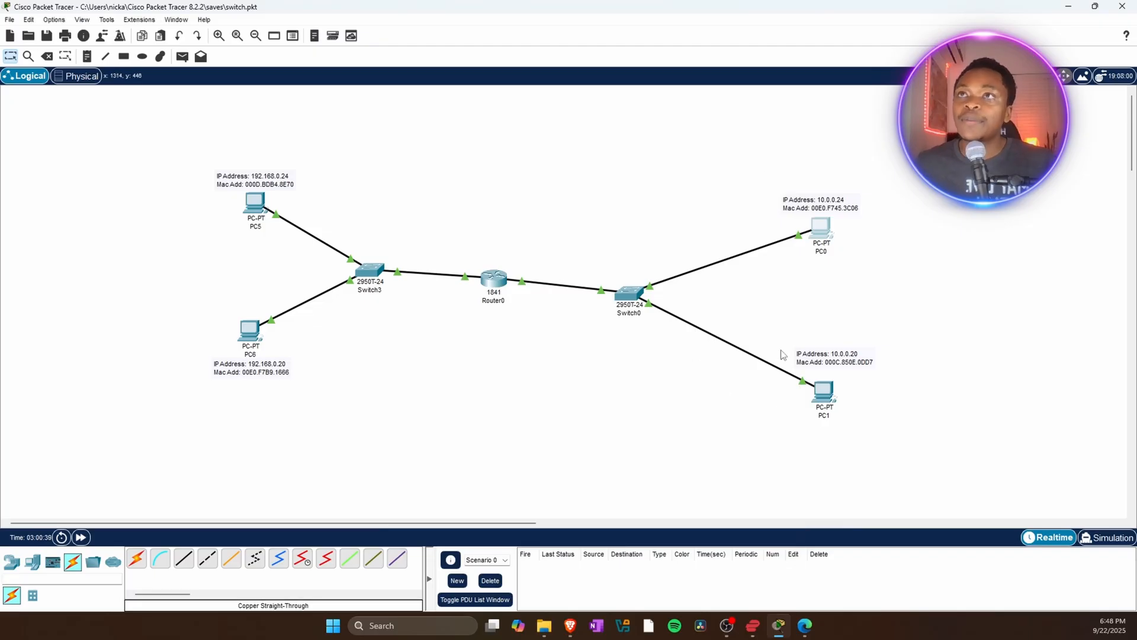
# Open PC1's IP Configuration, set its default gateway to 10.0.0.1, and close the window.
pyautogui.click(823, 390)
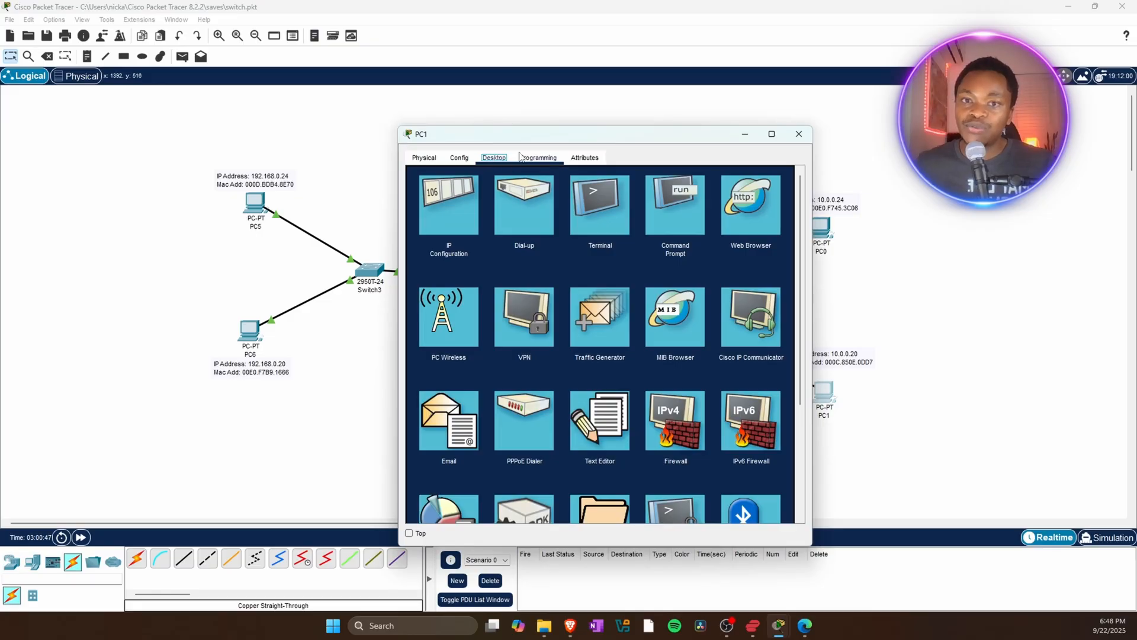
pyautogui.click(445, 216)
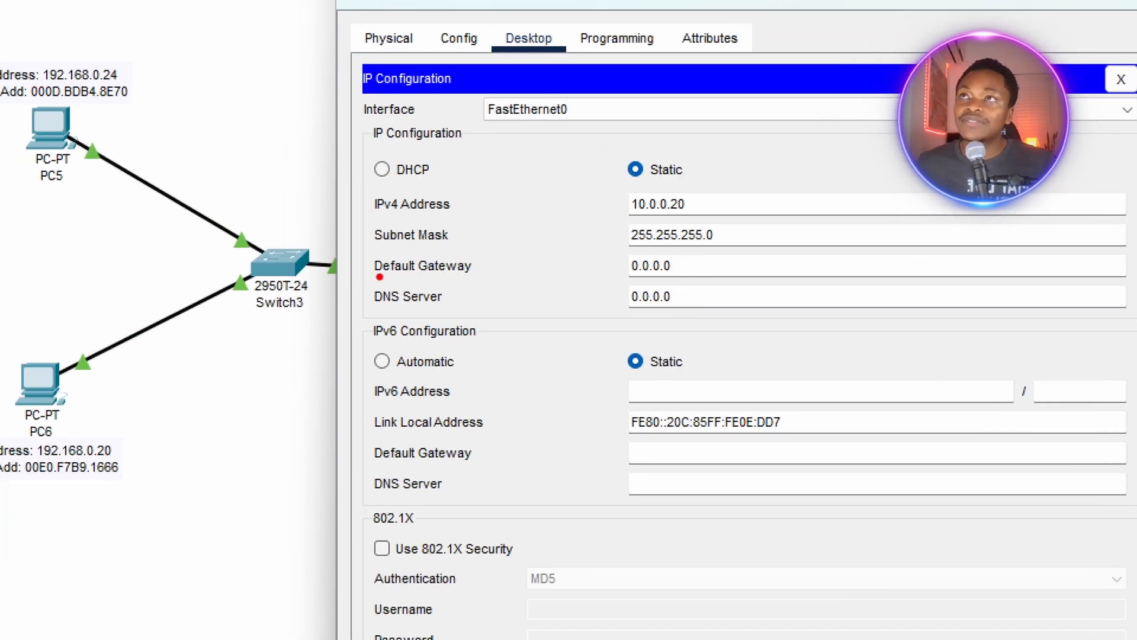
pyautogui.moveTo(378, 278); pyautogui.dragTo(764, 276)
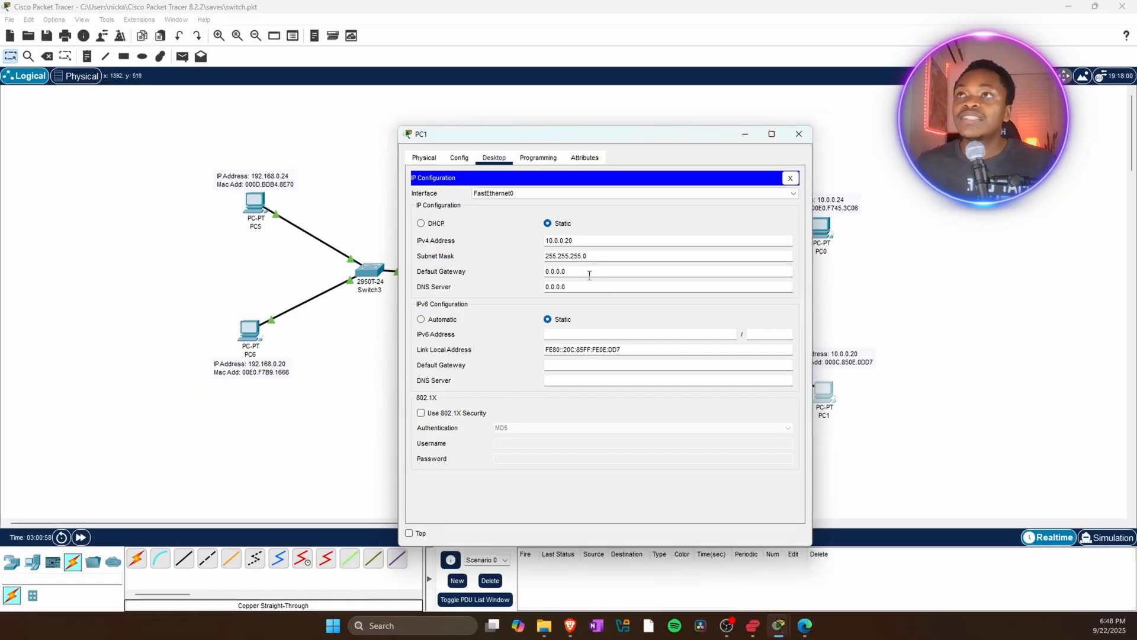
pyautogui.moveTo(584, 271); pyautogui.dragTo(539, 276)
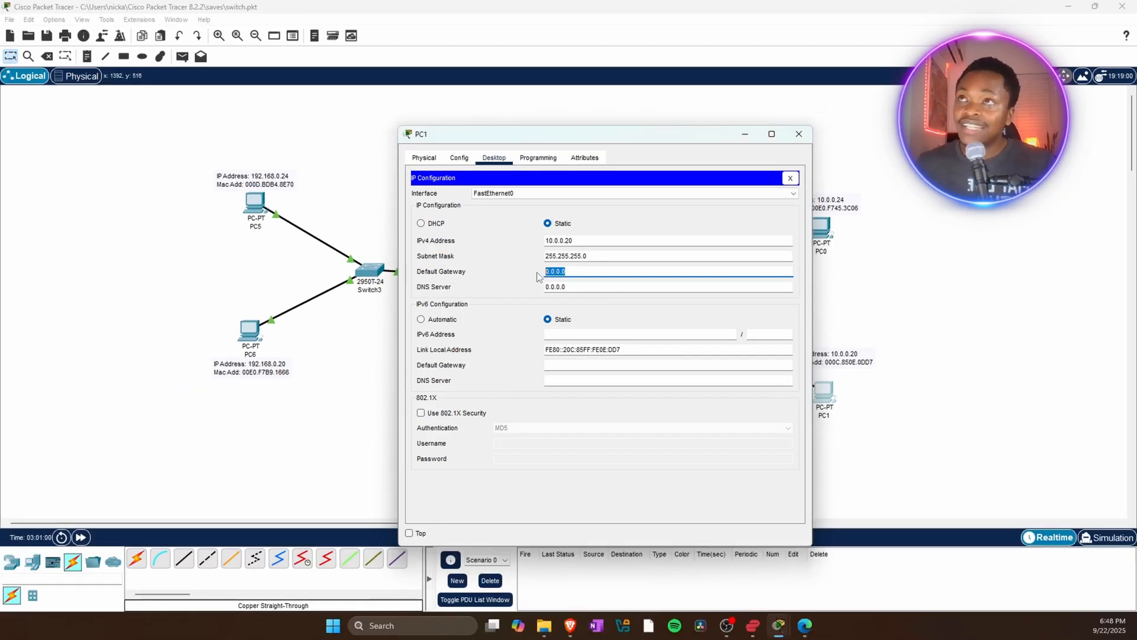
pyautogui.write('10.0.0.1')
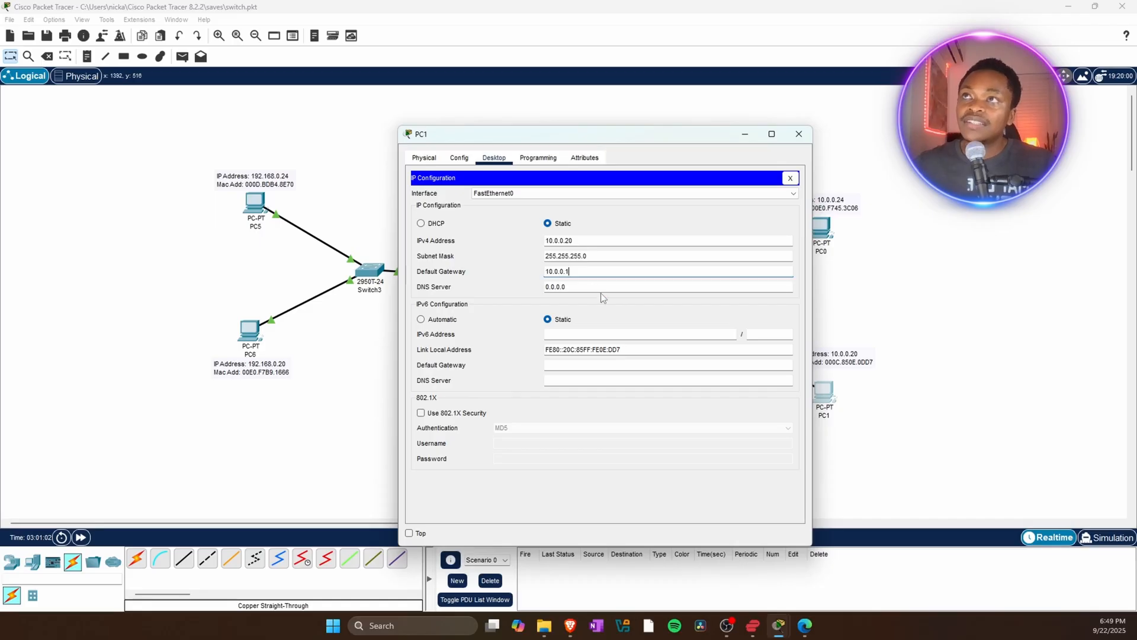
pyautogui.press('Return')
pyautogui.click(570, 269)
pyautogui.press('Return')
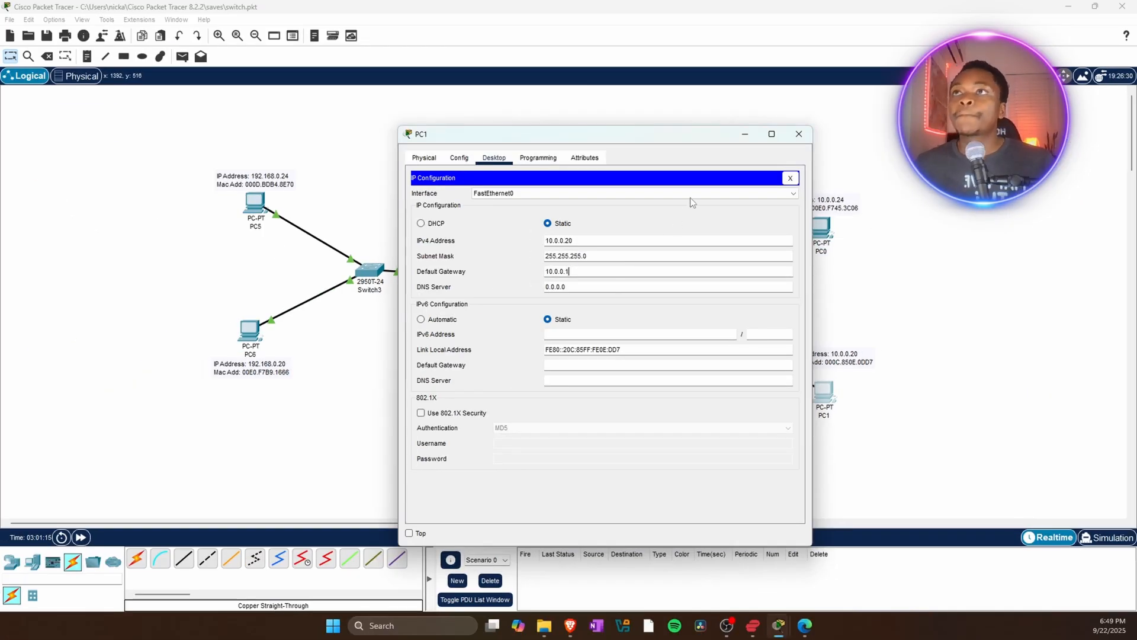
pyautogui.click(799, 134)
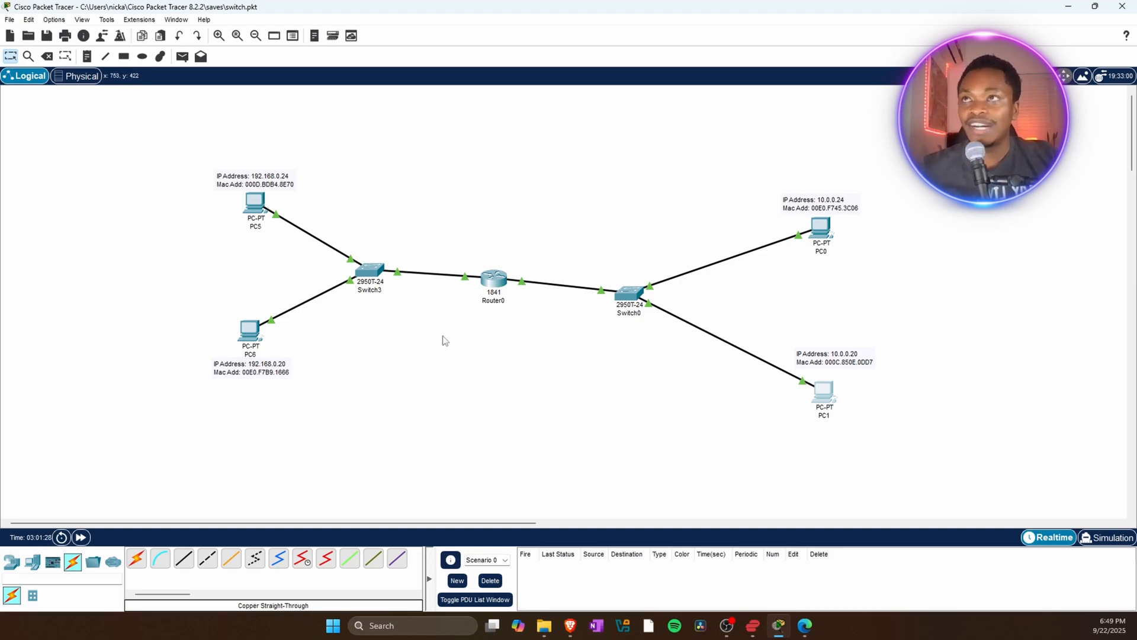
# Move Switch0, PC0 and PC1 together closer to the router.
pyautogui.moveTo(918, 164); pyautogui.dragTo(635, 459)
pyautogui.moveTo(717, 277); pyautogui.dragTo(706, 251)
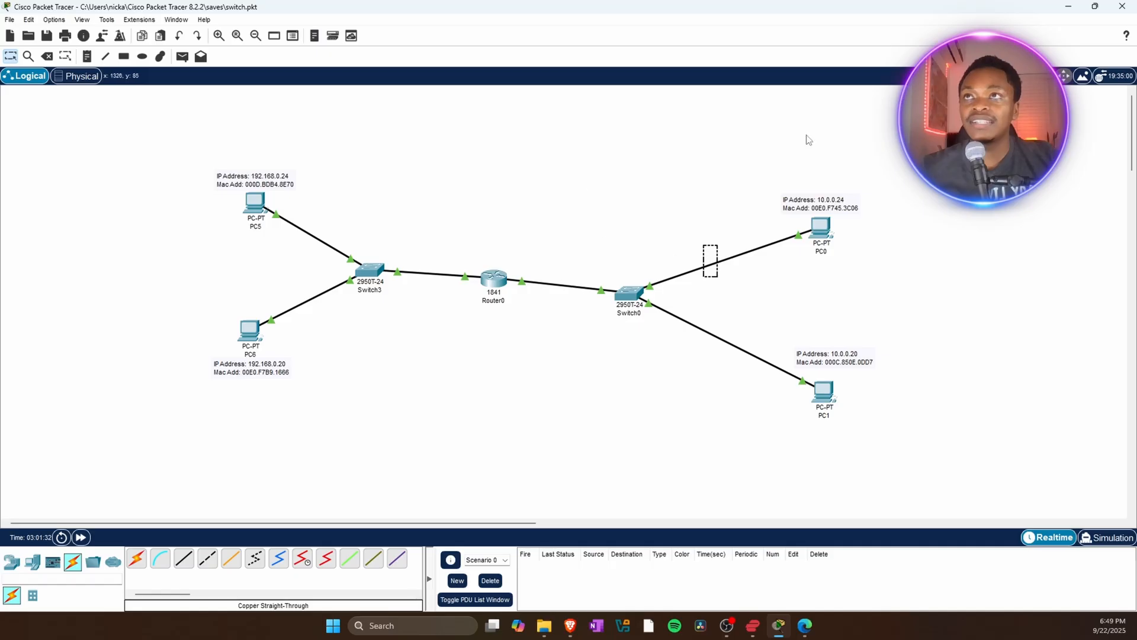
pyautogui.moveTo(922, 173); pyautogui.dragTo(597, 494)
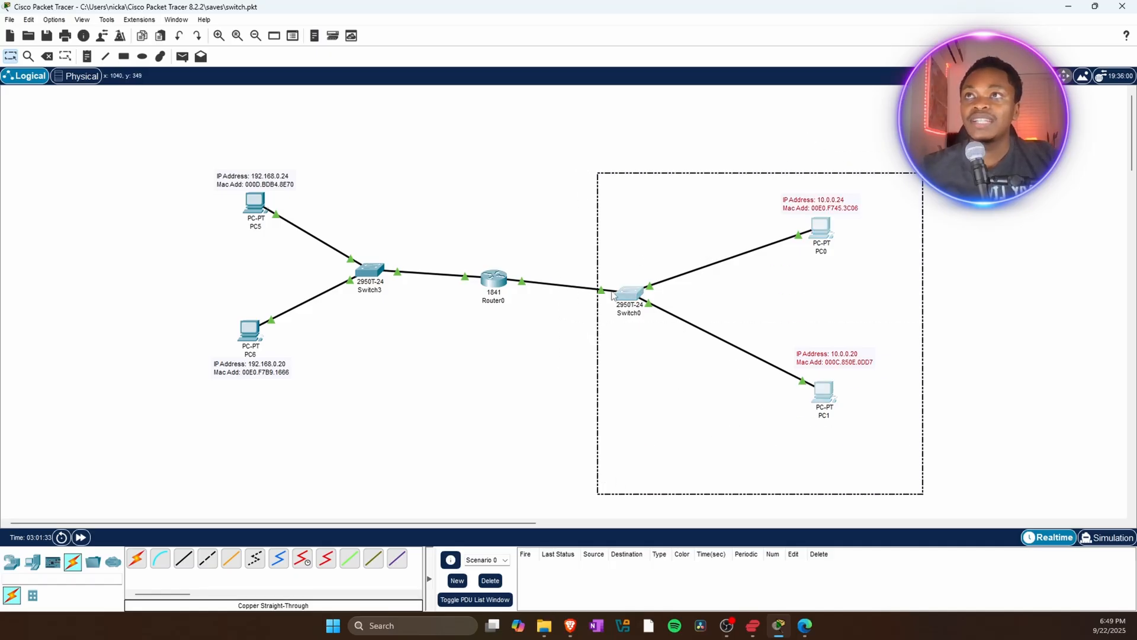
pyautogui.moveTo(620, 289); pyautogui.dragTo(581, 276)
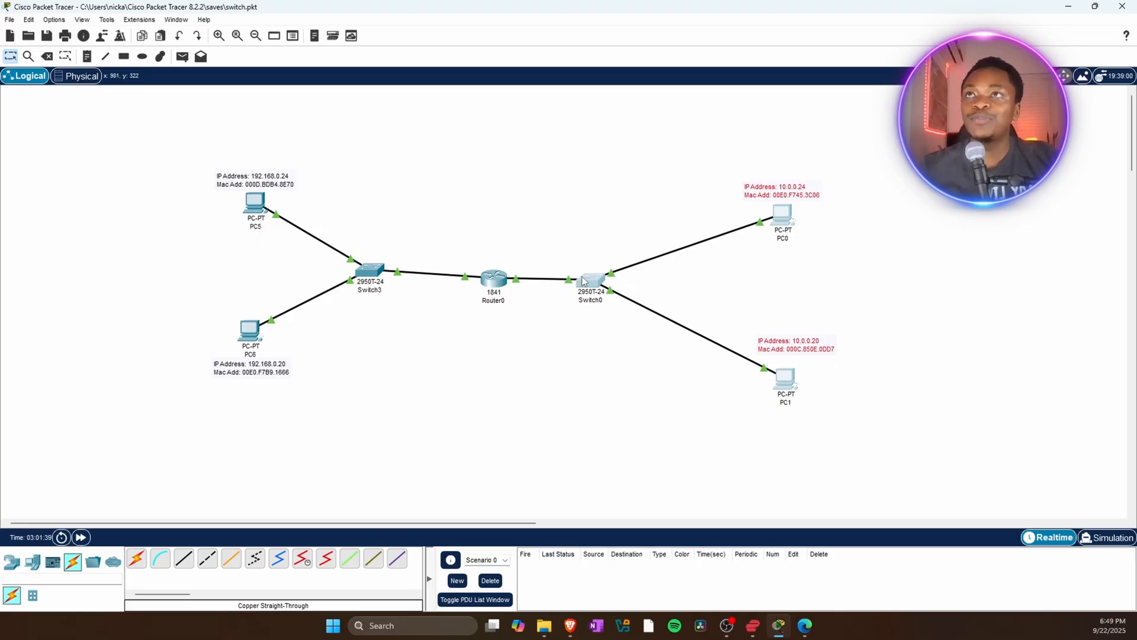
pyautogui.click(966, 247)
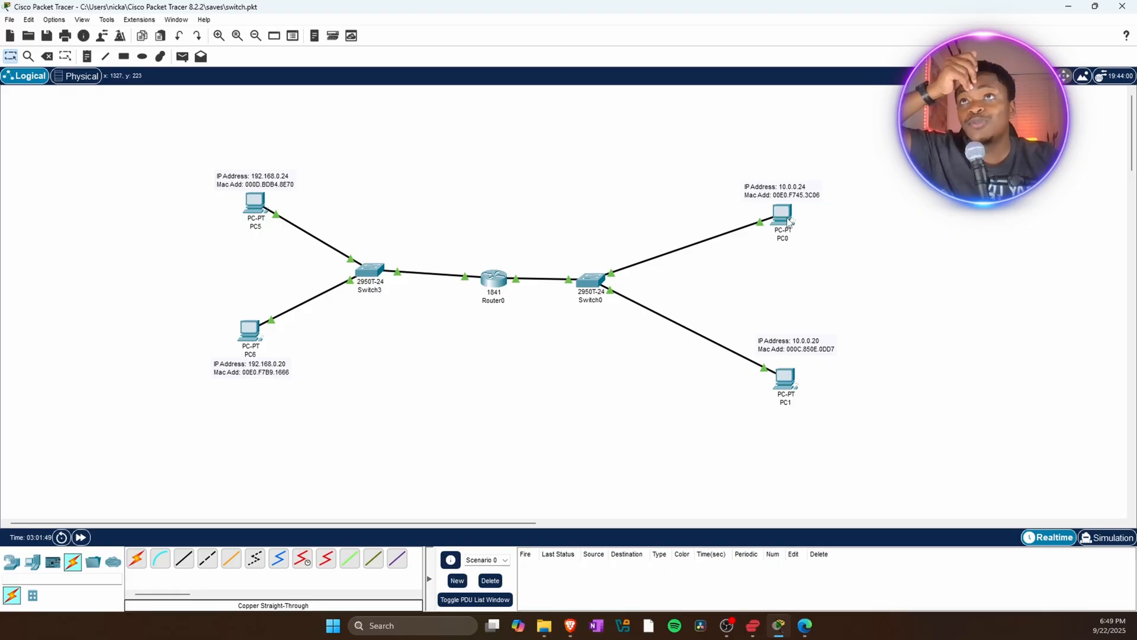
# Open PC0's Command Prompt and run ipconfig /all to review its network configuration.
pyautogui.moveTo(788, 221)
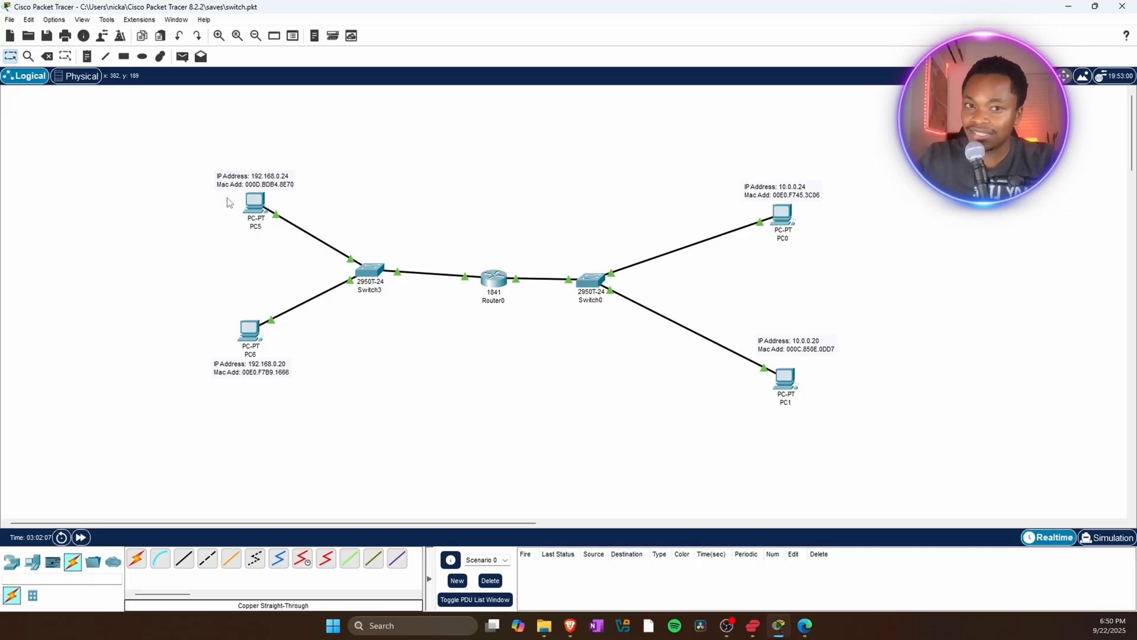
pyautogui.click(780, 221)
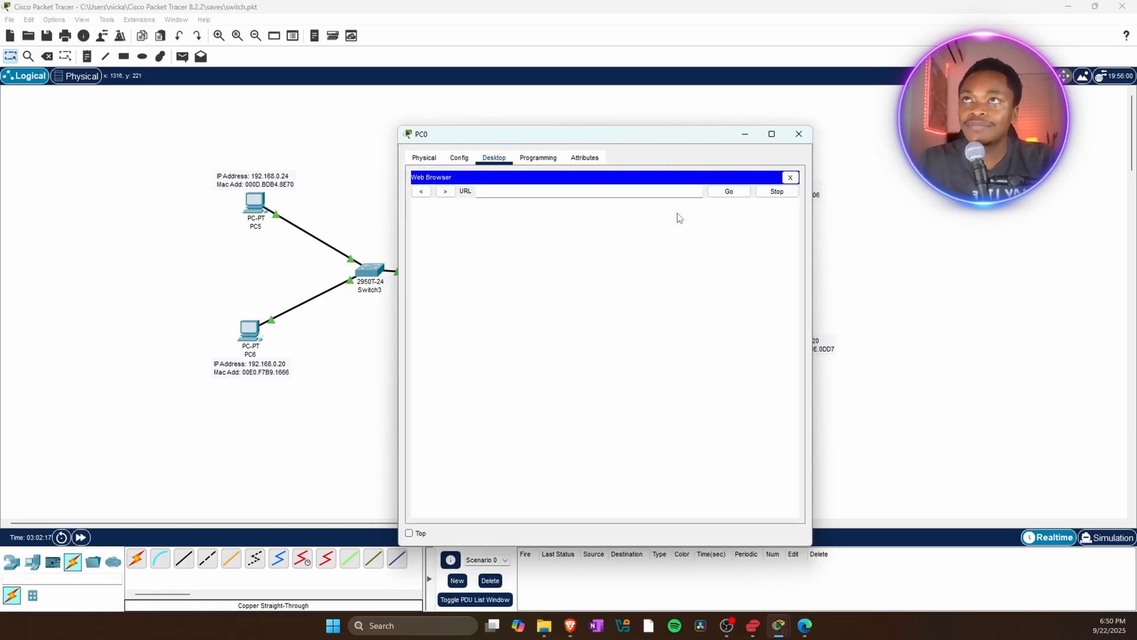
pyautogui.click(790, 177)
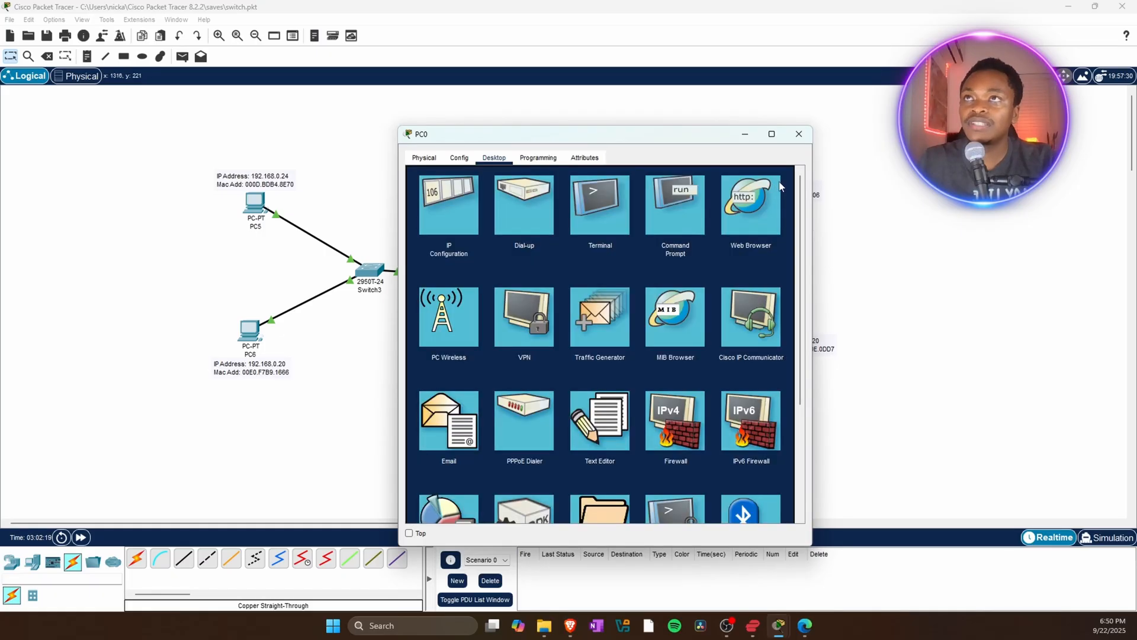
pyautogui.click(680, 200)
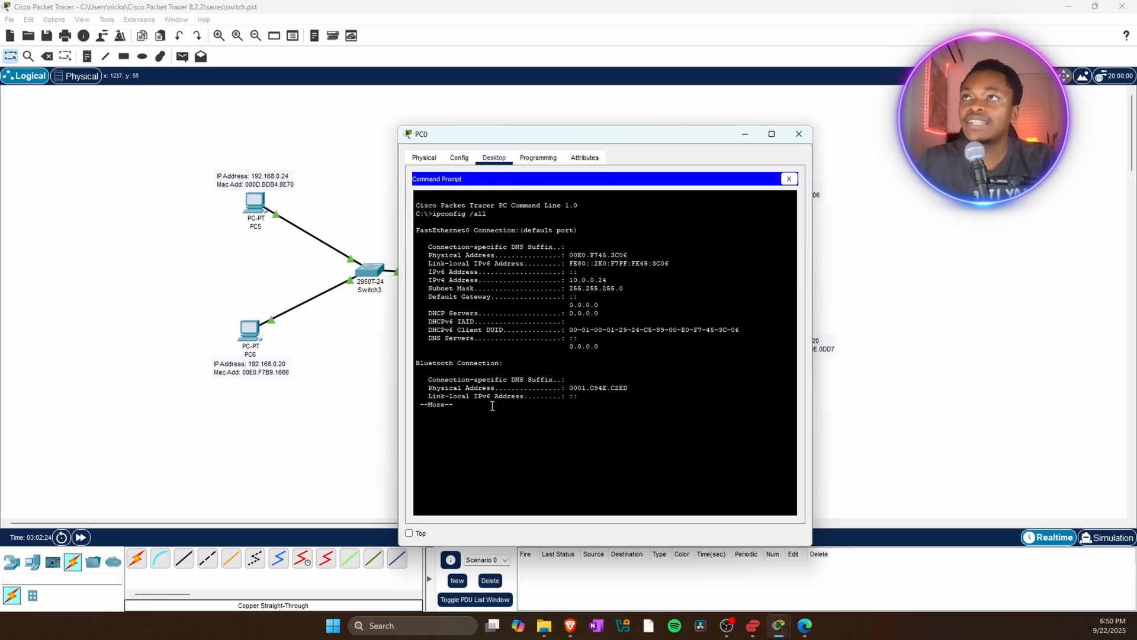
pyautogui.press('Return')
pyautogui.press('Return')
pyautogui.press('Return')
pyautogui.press('Return')
pyautogui.press('Return')
pyautogui.press('Return')
pyautogui.press('Return')
pyautogui.press('Return')
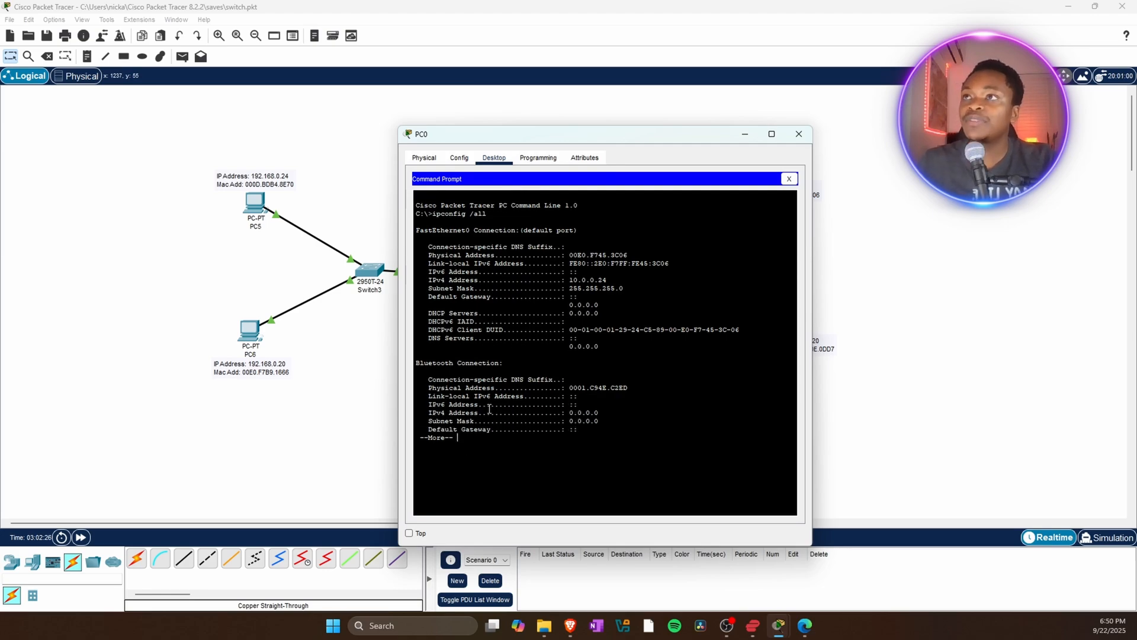
pyautogui.press('Return')
pyautogui.press('Return')
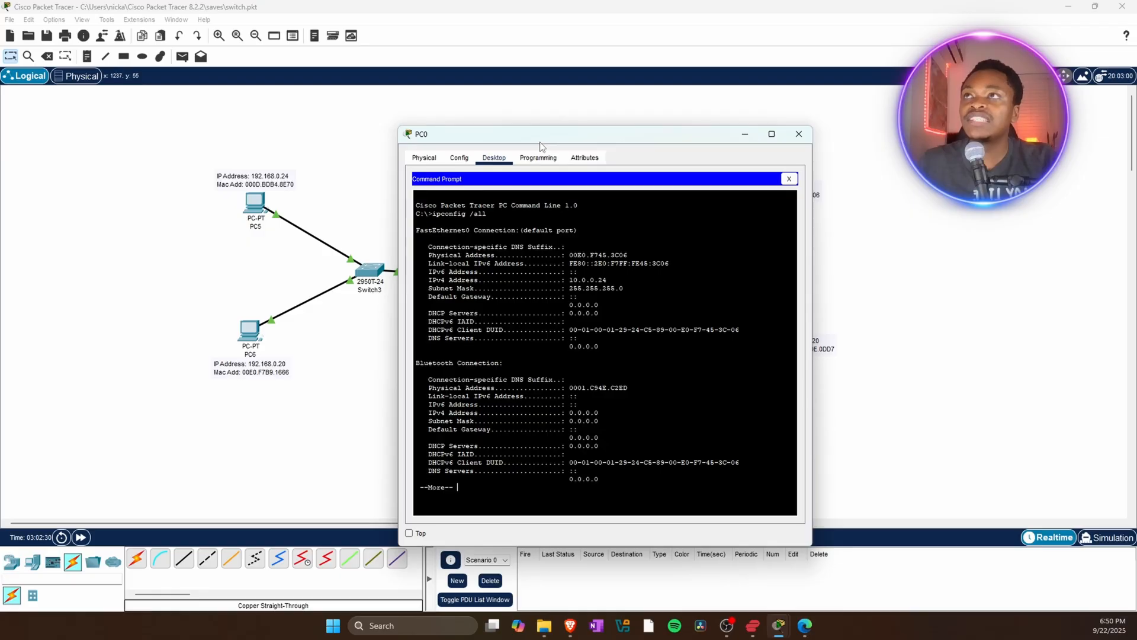
pyautogui.moveTo(541, 142); pyautogui.dragTo(554, 77)
pyautogui.press('Return')
pyautogui.press('Return')
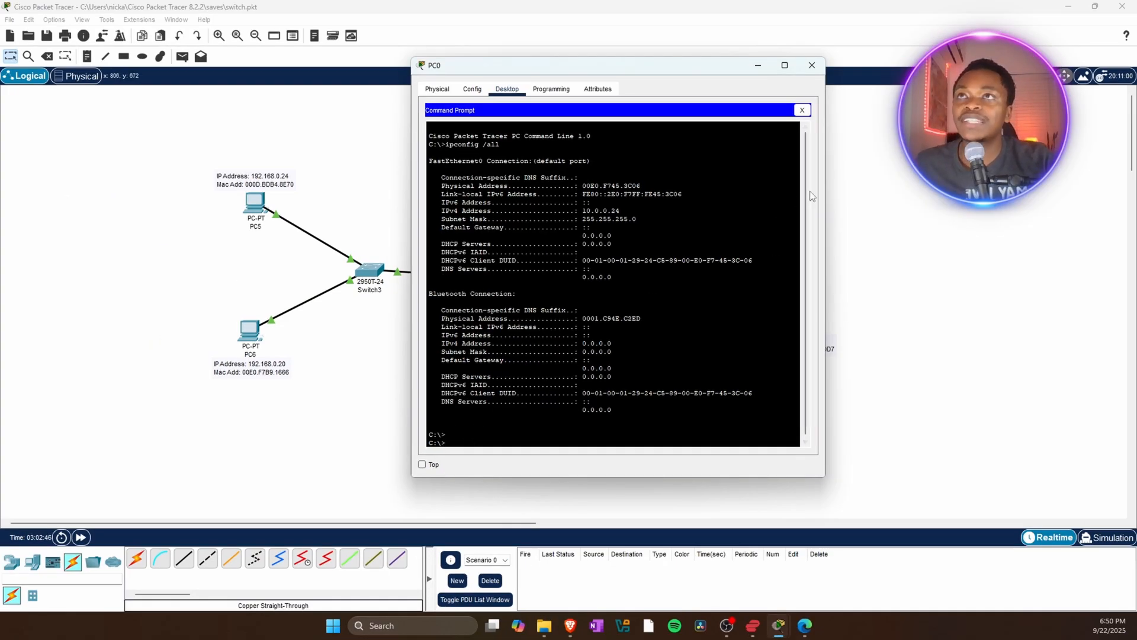
# Ping PC5 at 192.168.0.24 from PC0's command prompt.
pyautogui.scroll(-1, 805, 219)
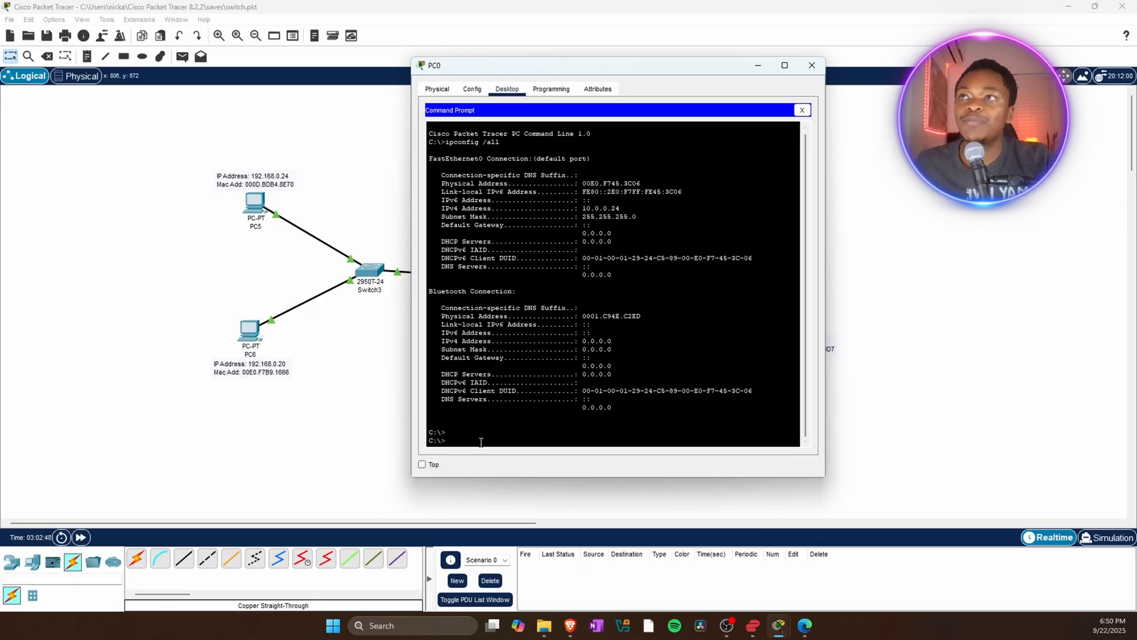
pyautogui.moveTo(455, 66); pyautogui.dragTo(544, 80)
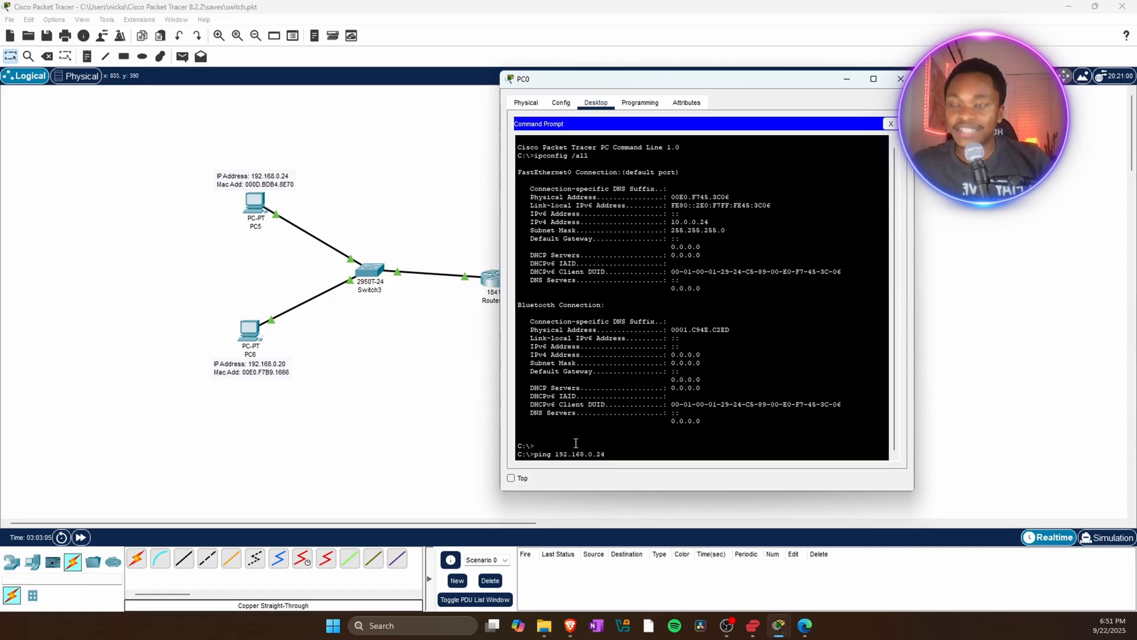
pyautogui.press('Return')
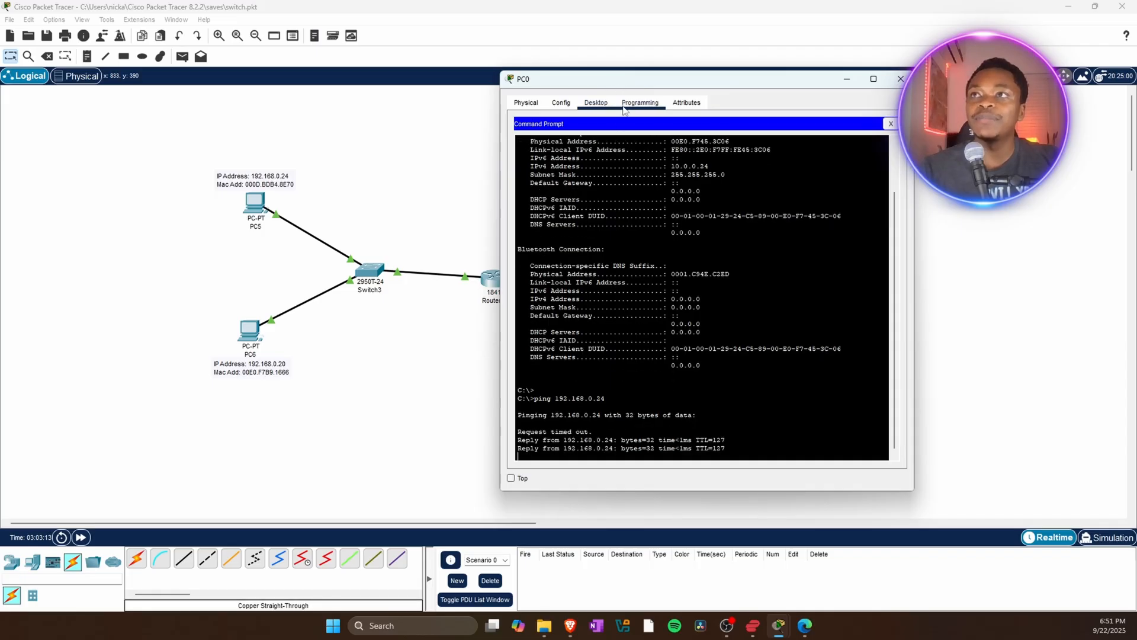
pyautogui.moveTo(600, 88); pyautogui.dragTo(581, 40)
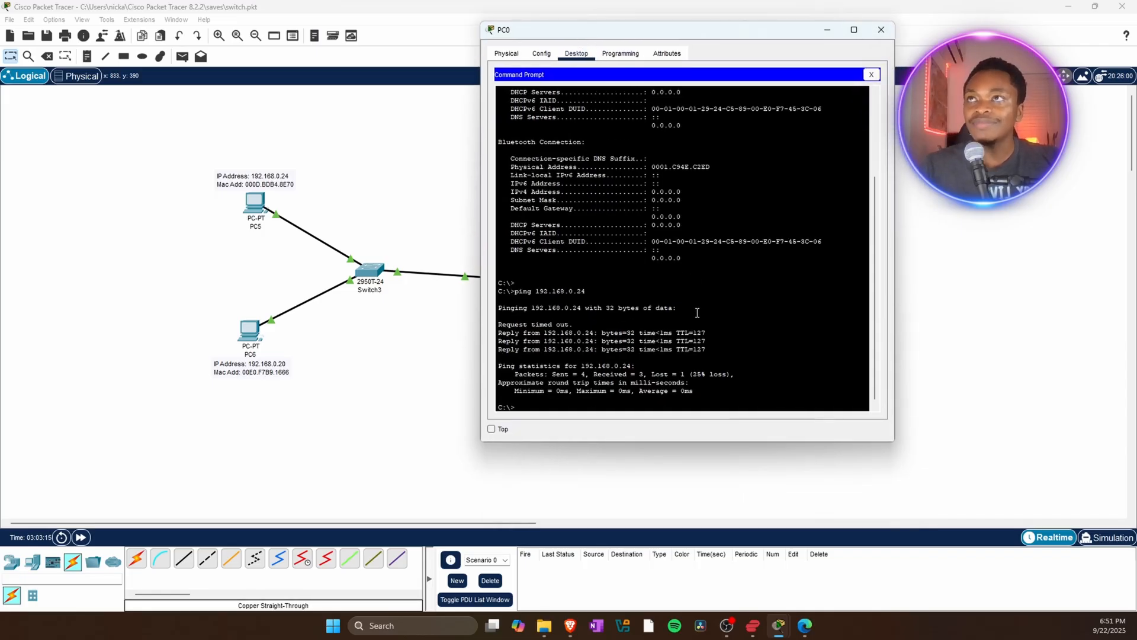
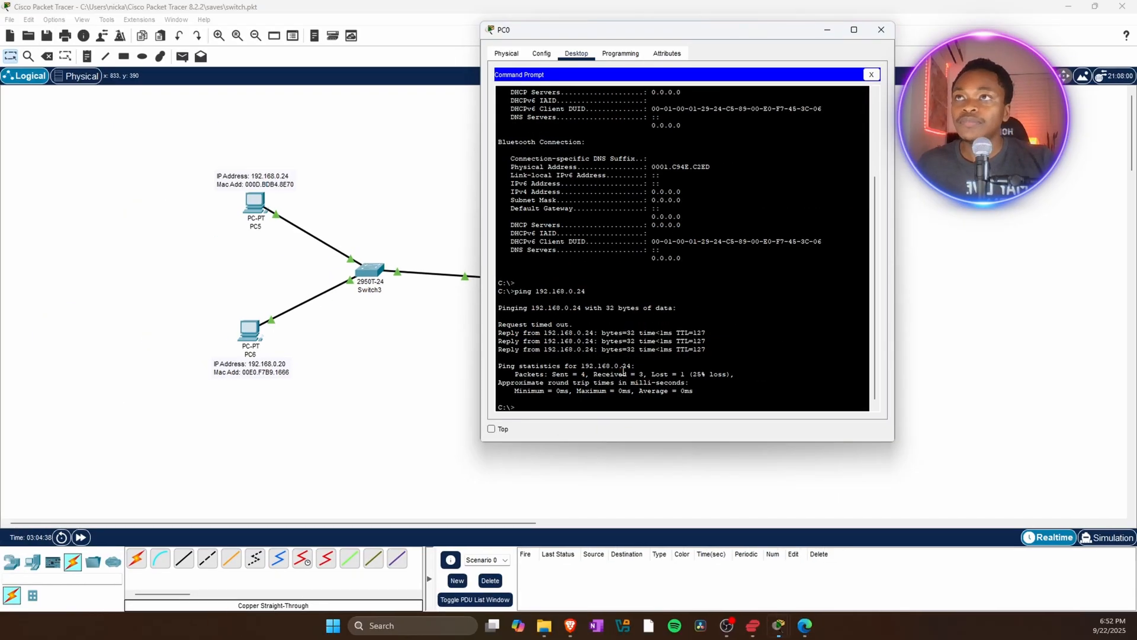
# Move PC0's window aside to view the topology, then close it.
pyautogui.moveTo(571, 30); pyautogui.dragTo(580, 315)
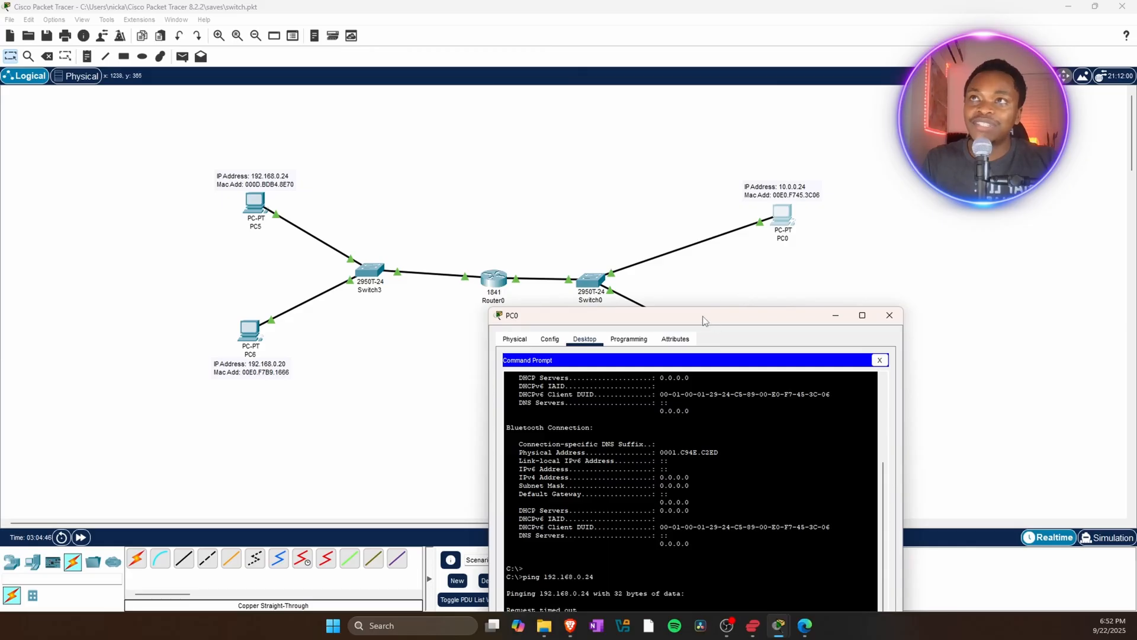
pyautogui.moveTo(703, 320); pyautogui.dragTo(900, 120)
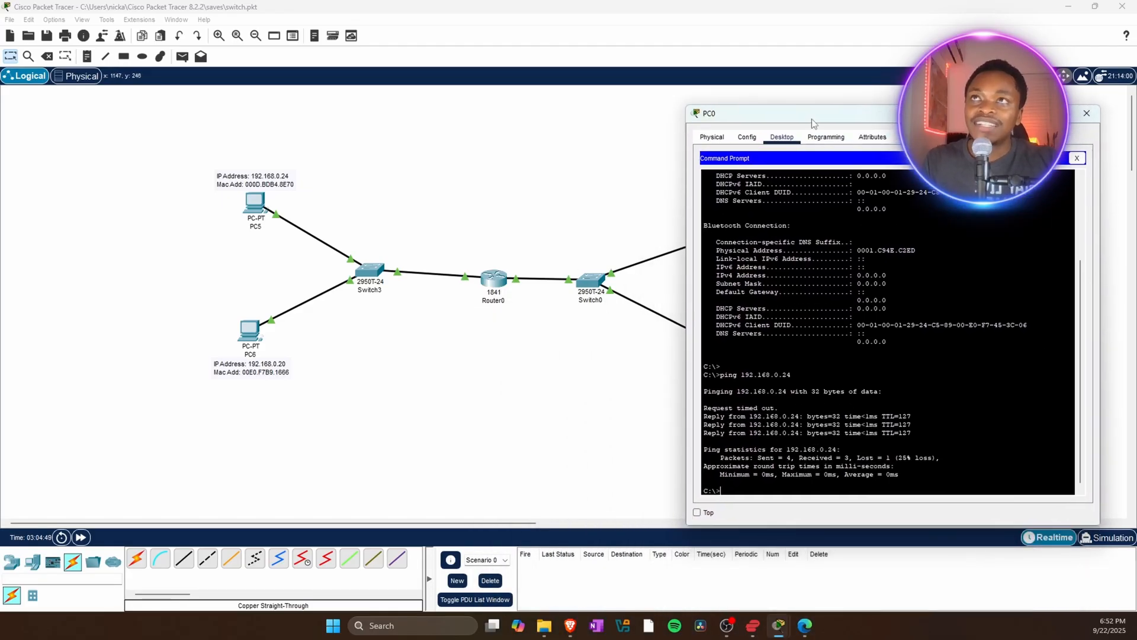
pyautogui.moveTo(812, 123); pyautogui.dragTo(844, 117)
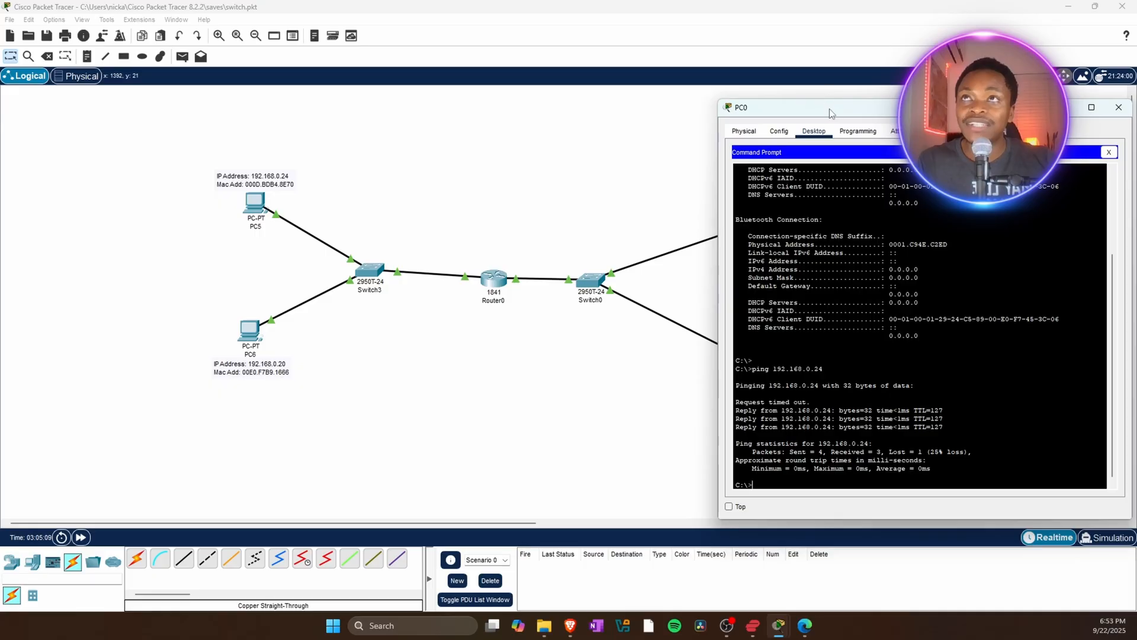
pyautogui.moveTo(829, 110); pyautogui.dragTo(669, 130)
pyautogui.click(956, 128)
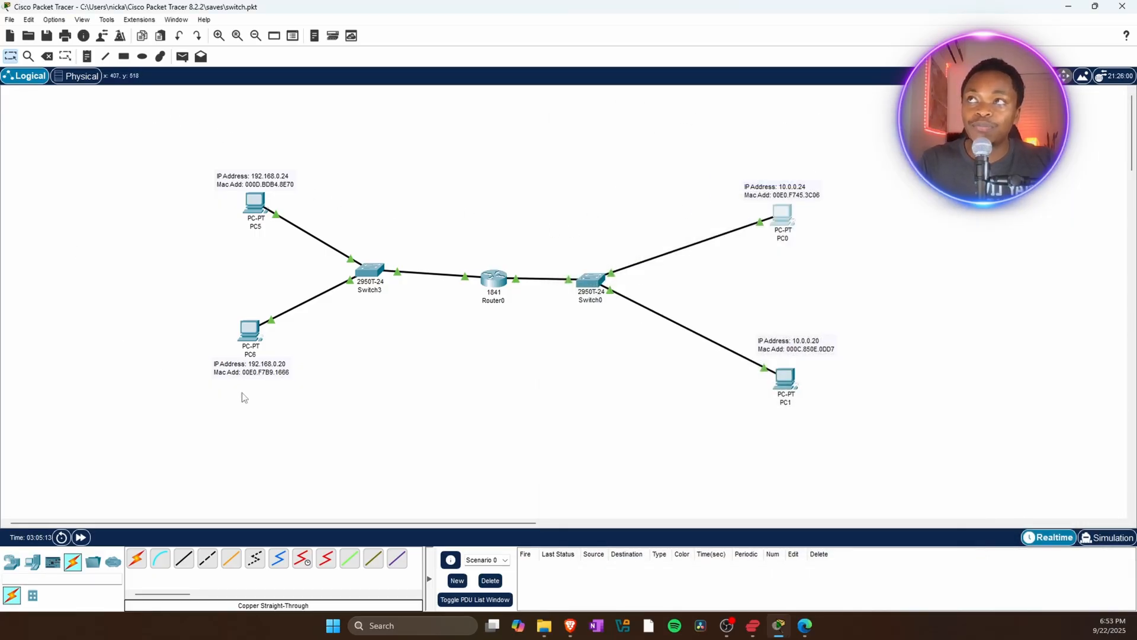
# Compare the IP address labels of the PCs on both networks.
pyautogui.moveTo(94, 132); pyautogui.dragTo(402, 425)
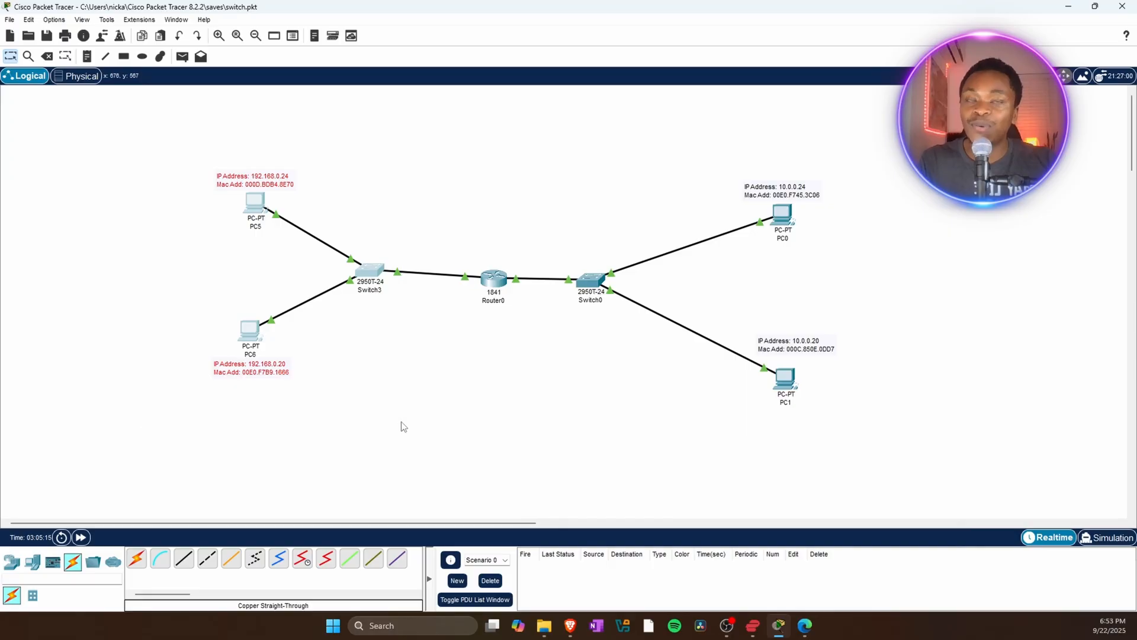
pyautogui.moveTo(563, 99); pyautogui.dragTo(942, 461)
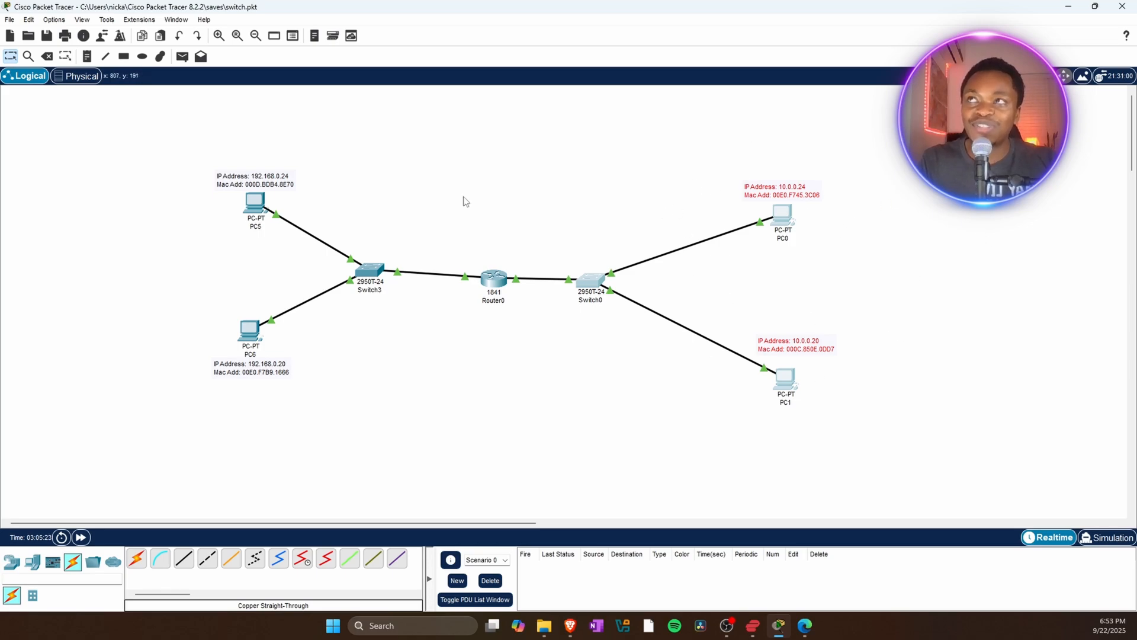
pyautogui.click(886, 178)
pyautogui.moveTo(903, 167); pyautogui.dragTo(590, 457)
pyautogui.moveTo(310, 112); pyautogui.dragTo(320, 437)
pyautogui.moveTo(164, 111); pyautogui.dragTo(407, 454)
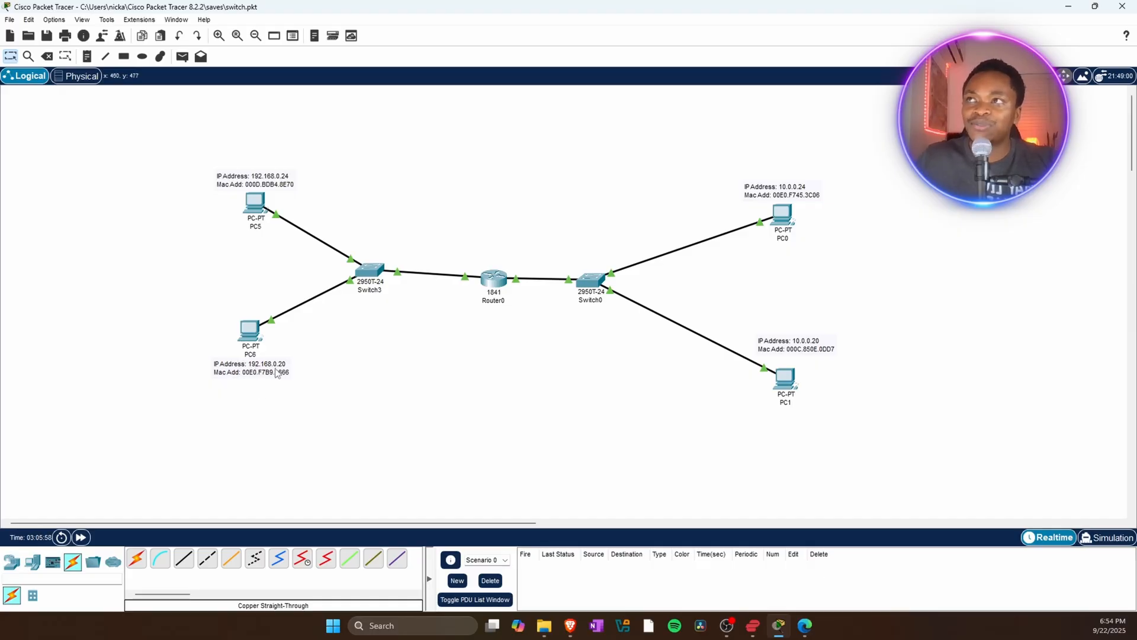
# Open PC6's Command Prompt, ping PC1 at 10.0.0.20, and close the window.
pyautogui.click(248, 333)
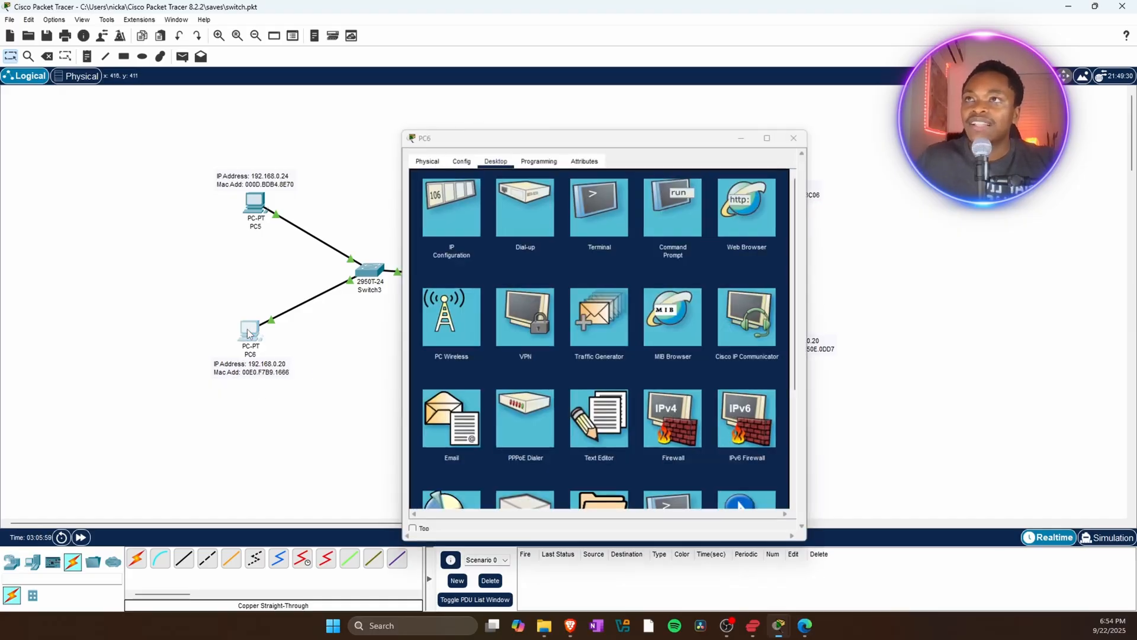
pyautogui.moveTo(585, 143); pyautogui.dragTo(232, 127)
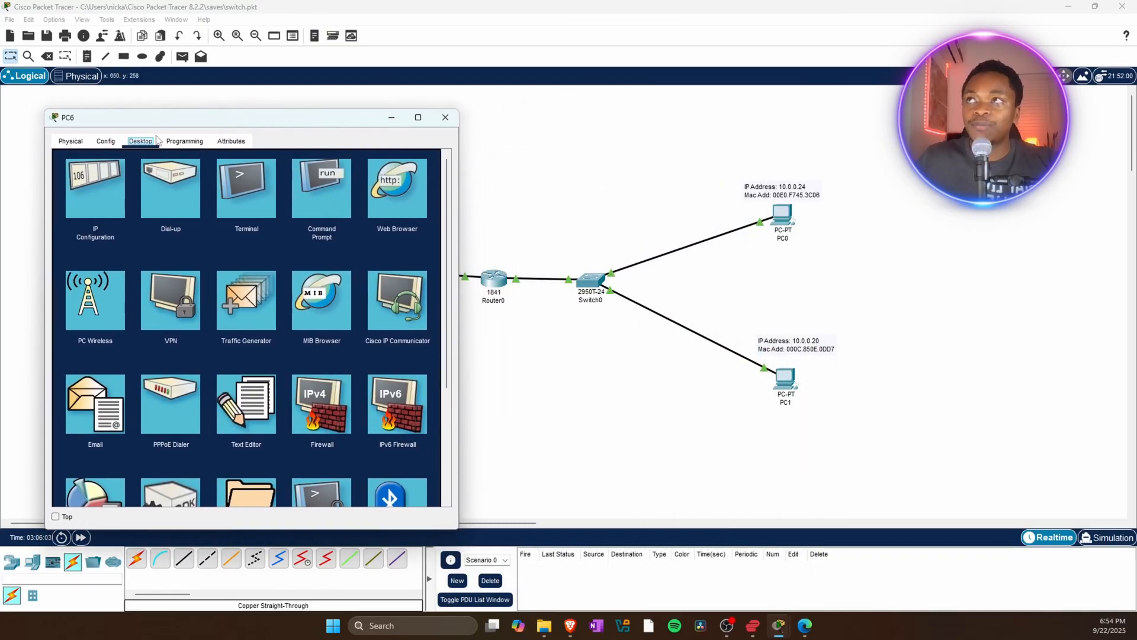
pyautogui.click(319, 196)
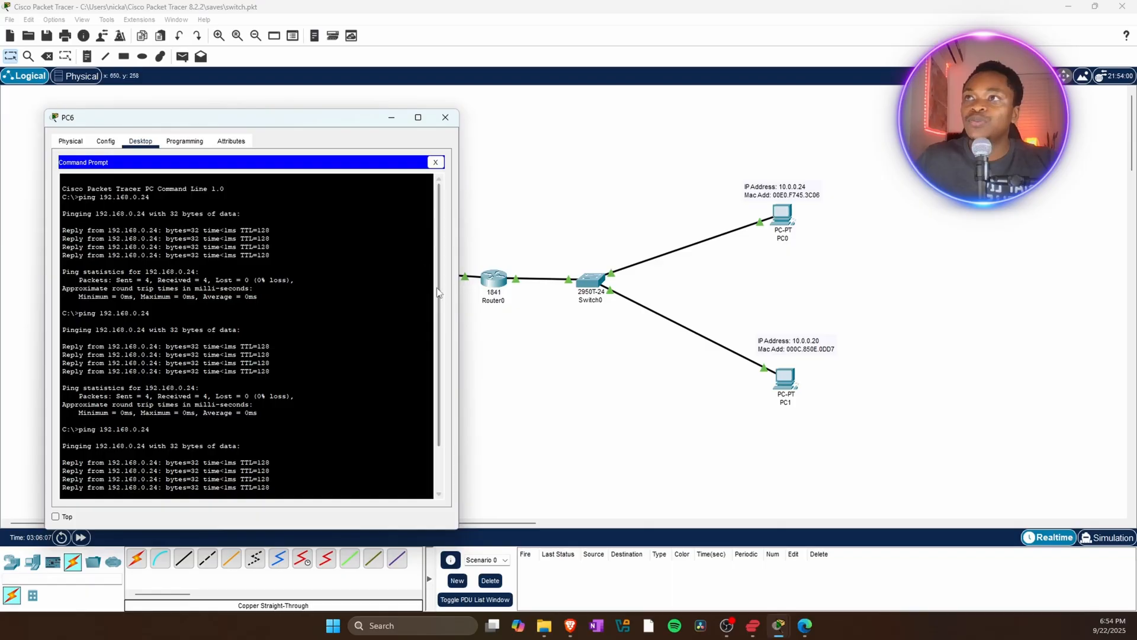
pyautogui.scroll(-2, 414, 426)
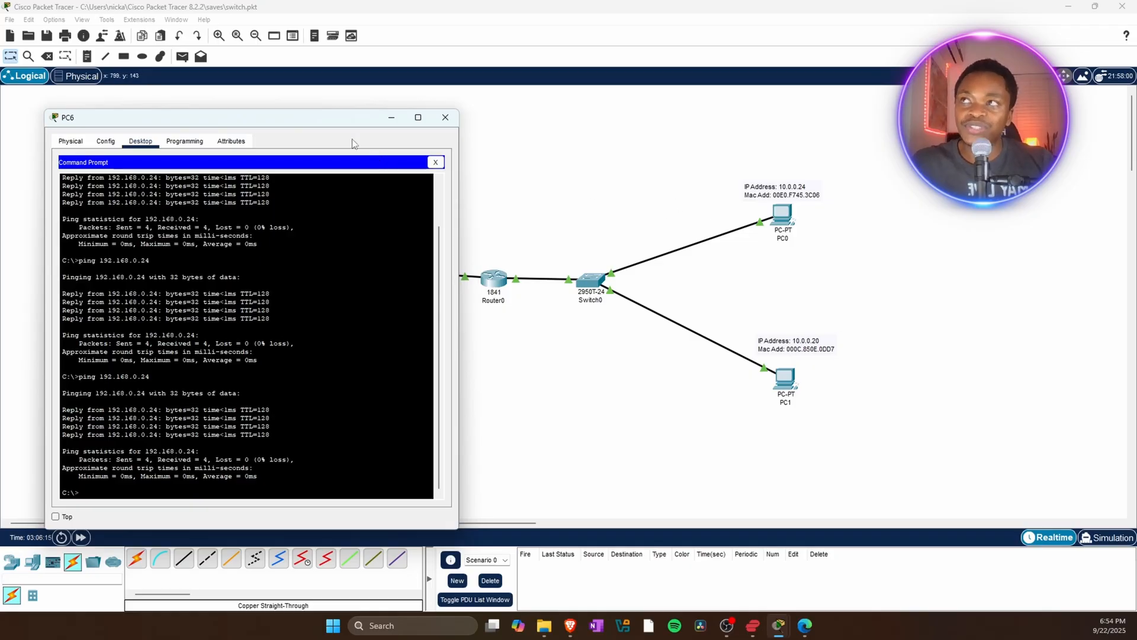
pyautogui.moveTo(232, 116); pyautogui.dragTo(309, 72)
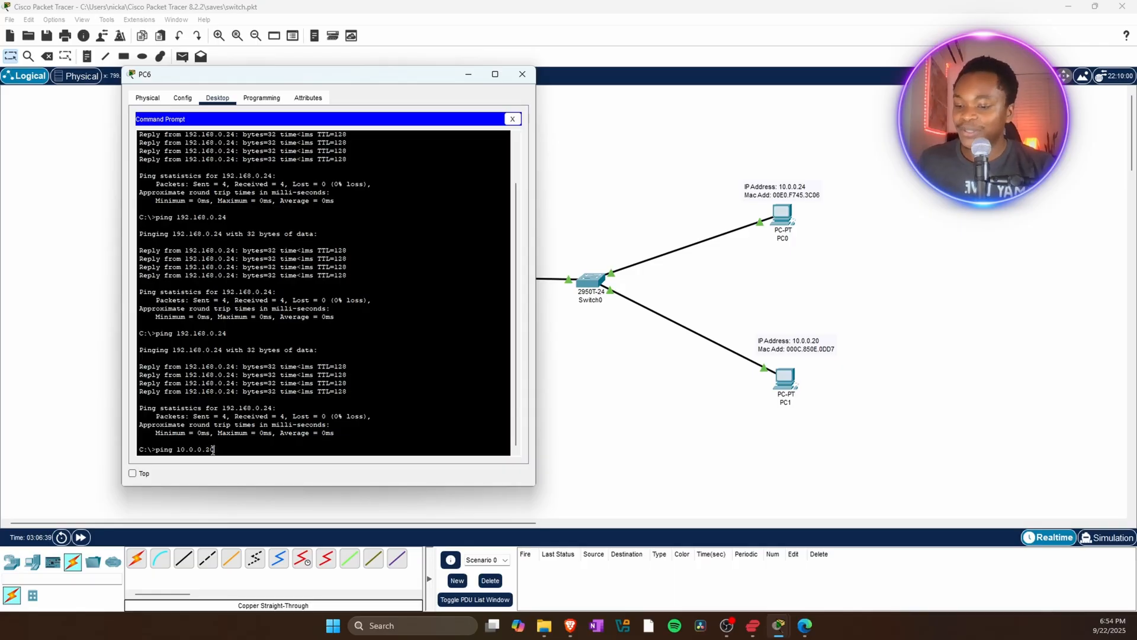
pyautogui.press('Return')
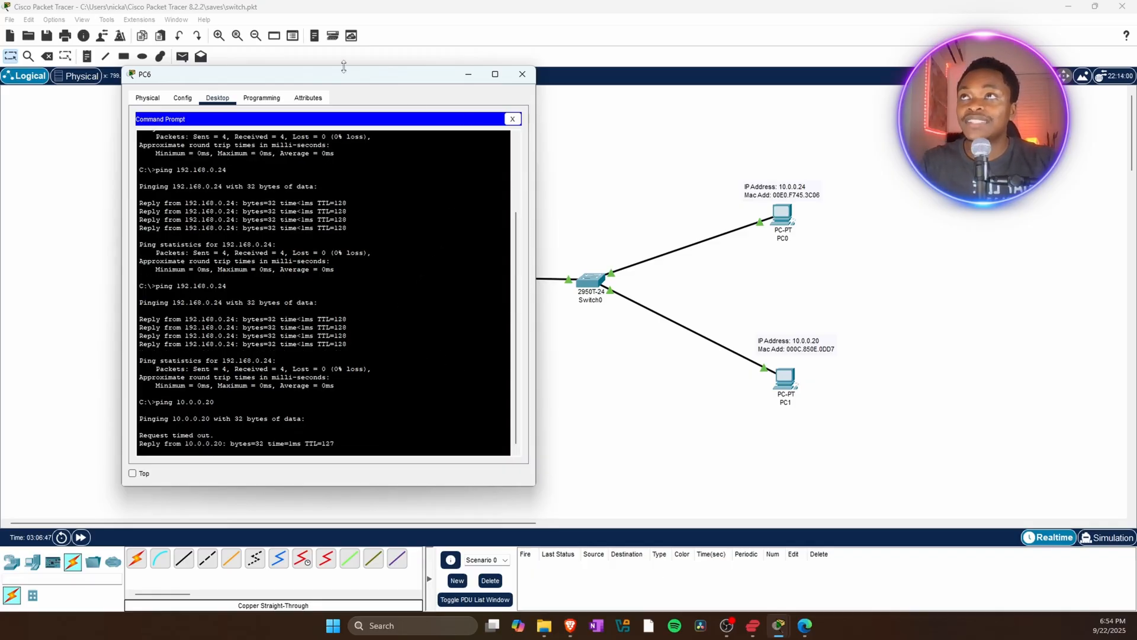
pyautogui.moveTo(327, 77); pyautogui.dragTo(480, 71)
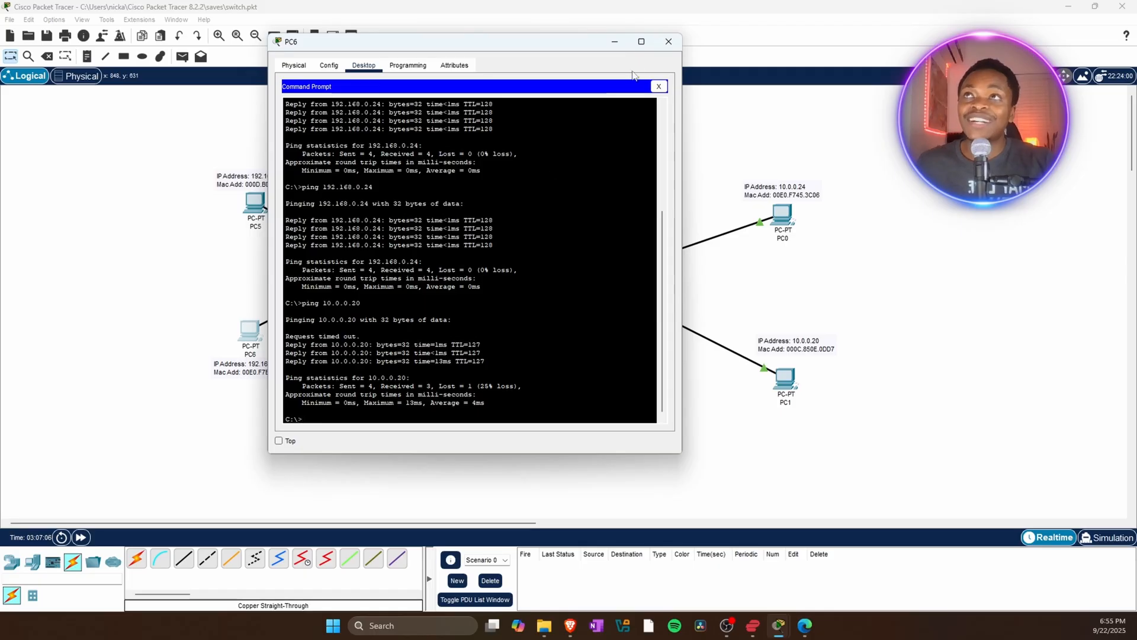
pyautogui.click(678, 43)
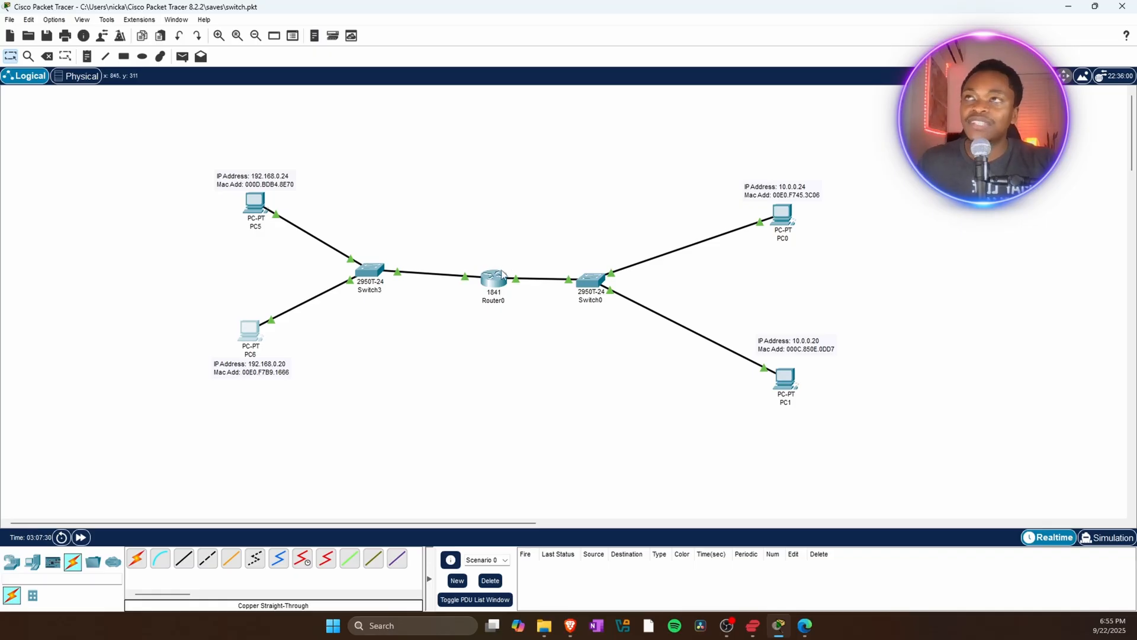
# Display Router0's port and IP address summary.
pyautogui.moveTo(376, 271)
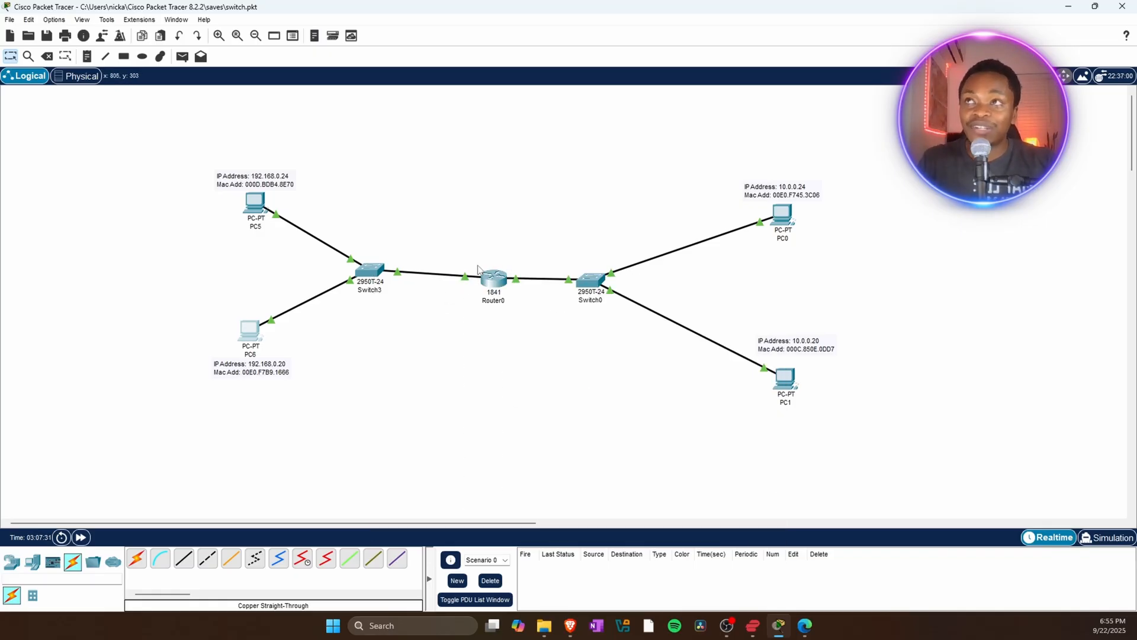
pyautogui.moveTo(491, 293)
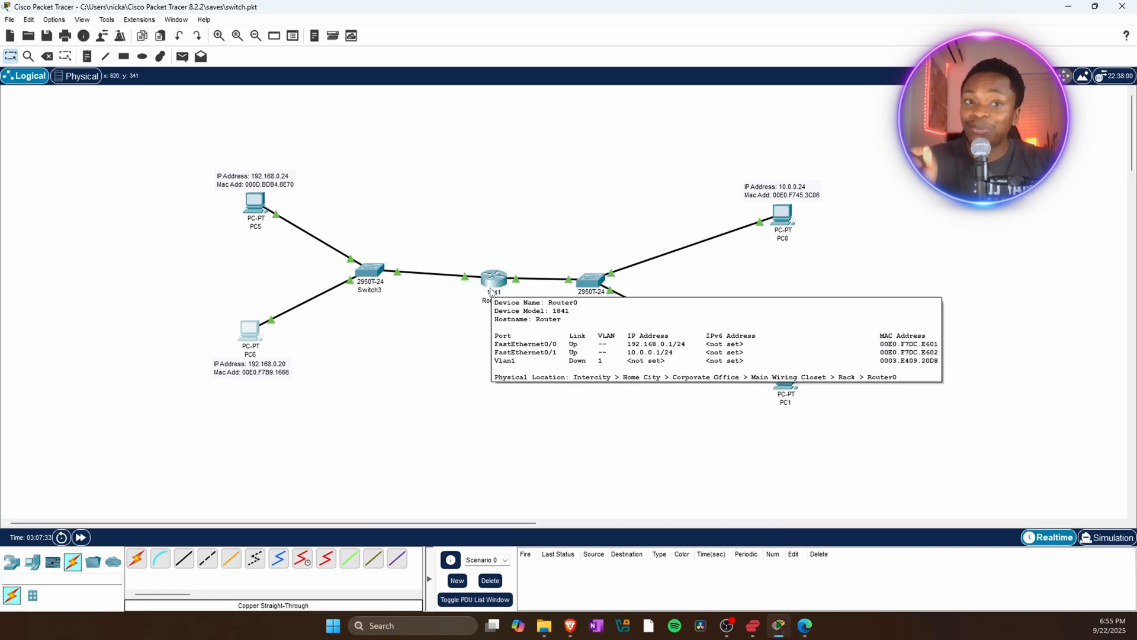